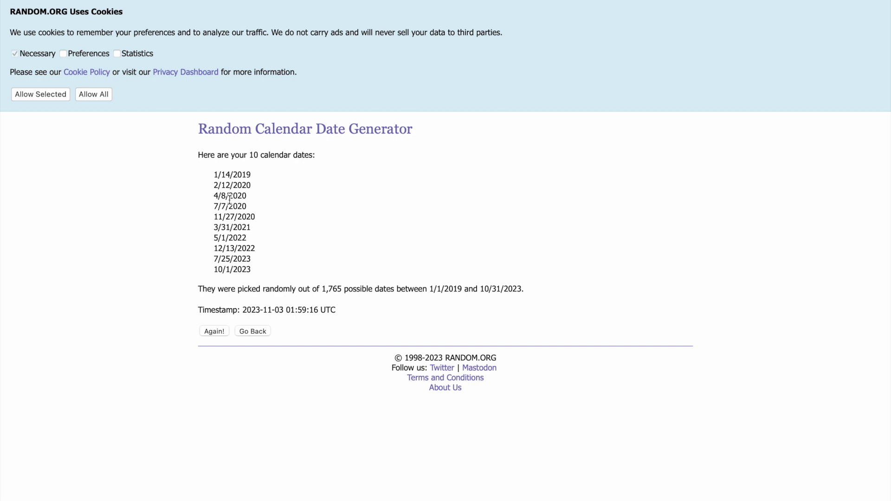
Switch to the APEX Indicator Monte Carlo spreadsheet and look over the Bitcoin Test results across its columns
left_click(224, 2)
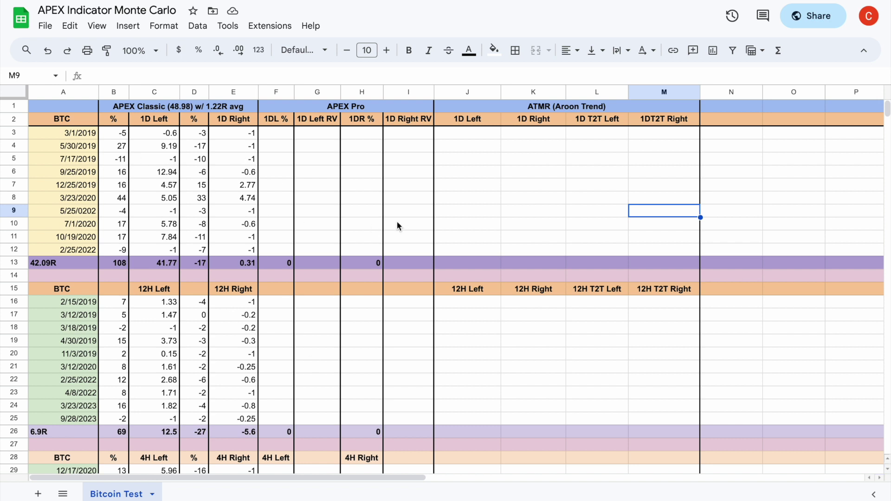
scroll(549, 237, "right", 10)
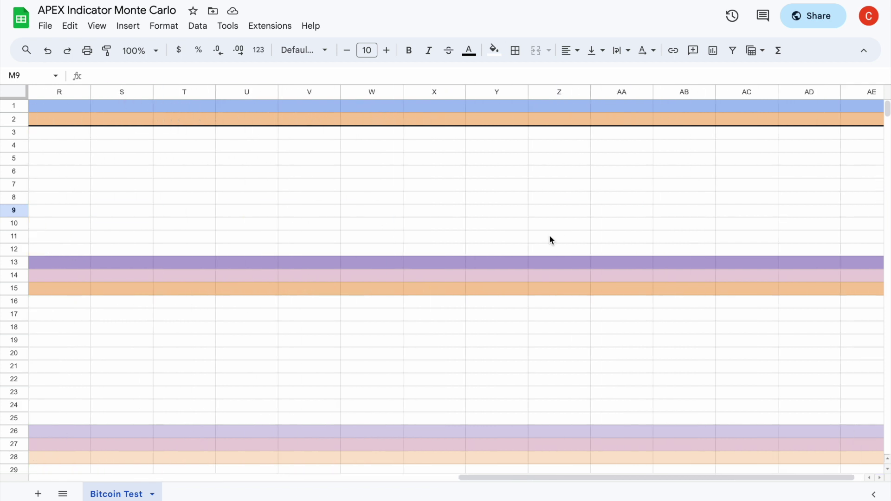
scroll(551, 240, "left", 10)
scroll(551, 240, "down", 1)
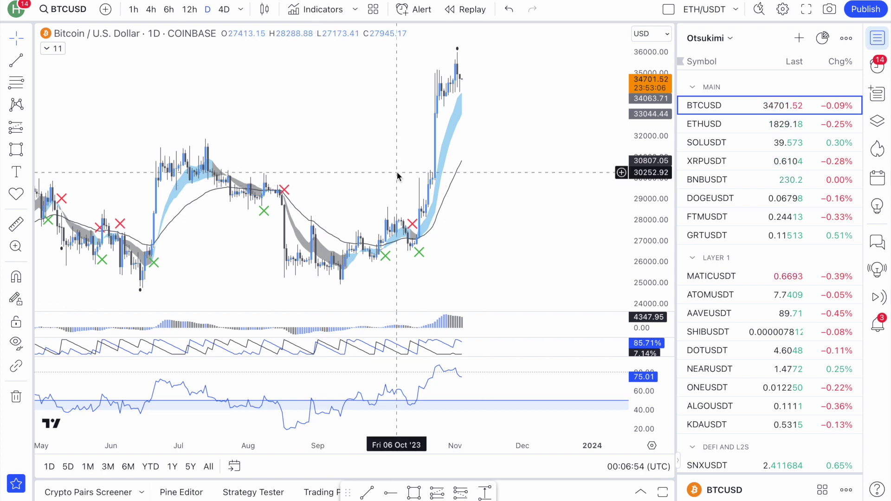
Hide the watchlist beside the BTCUSD daily chart and maximize the price pane over the indicator panes
left_click(885, 38)
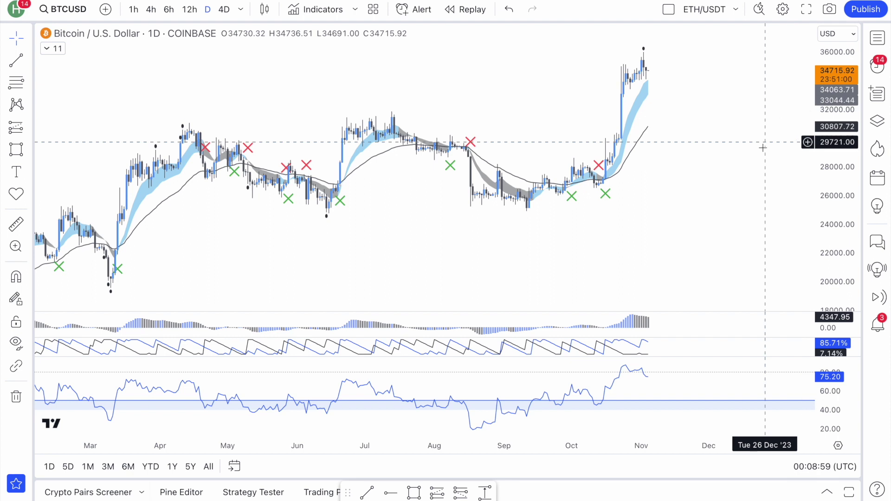
scroll(477, 132, "up", 1)
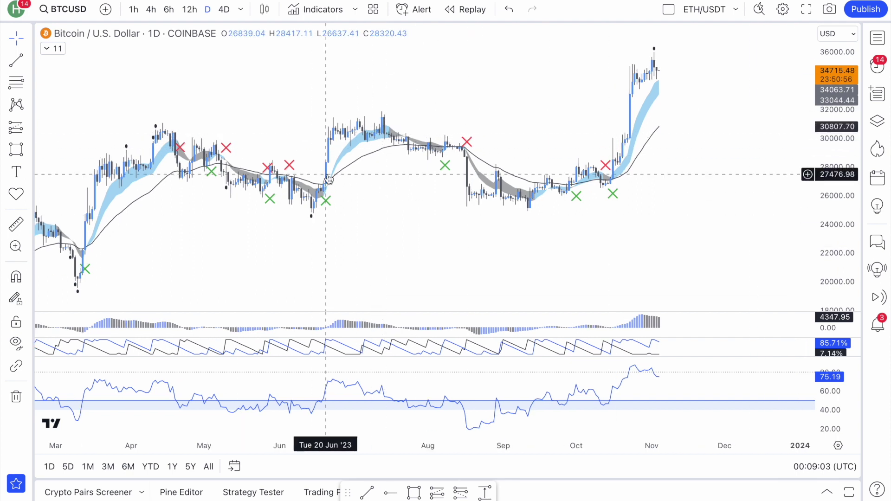
scroll(539, 170, "up", 3)
scroll(539, 171, "up", 3)
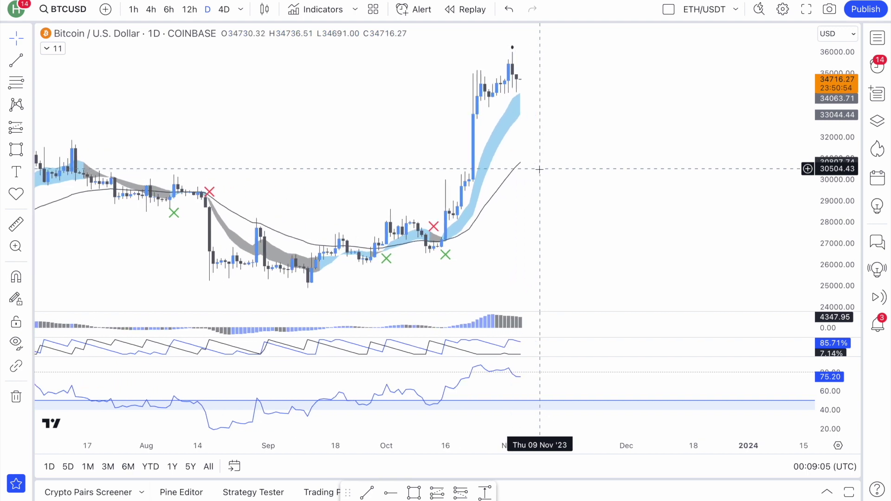
left_click(877, 38)
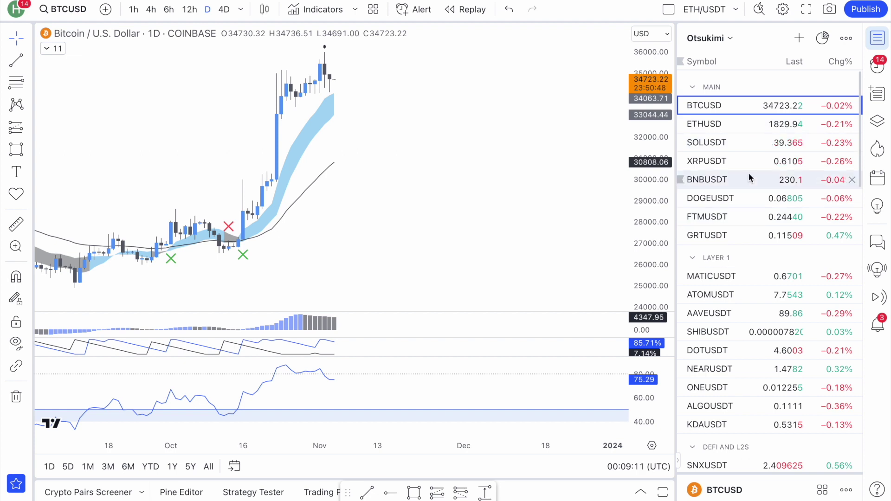
left_click(881, 43)
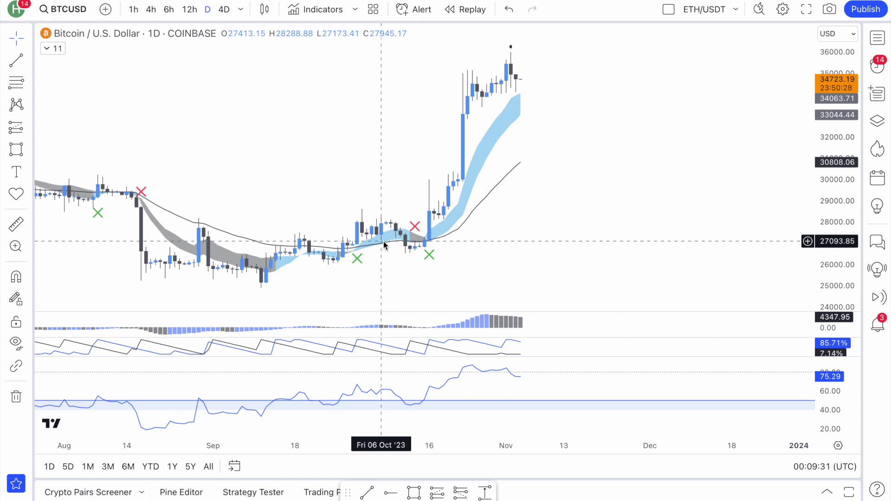
double_click(357, 174)
scroll(357, 174, "left", 3)
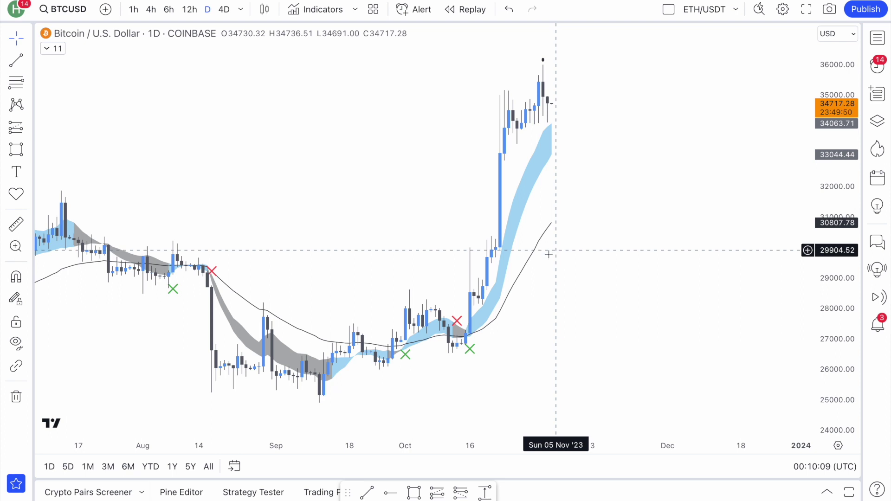
Measure the price range from the 15 Oct '23 candle up to the latest candle's price, and remove the measurement
scroll(469, 372, "up", 2)
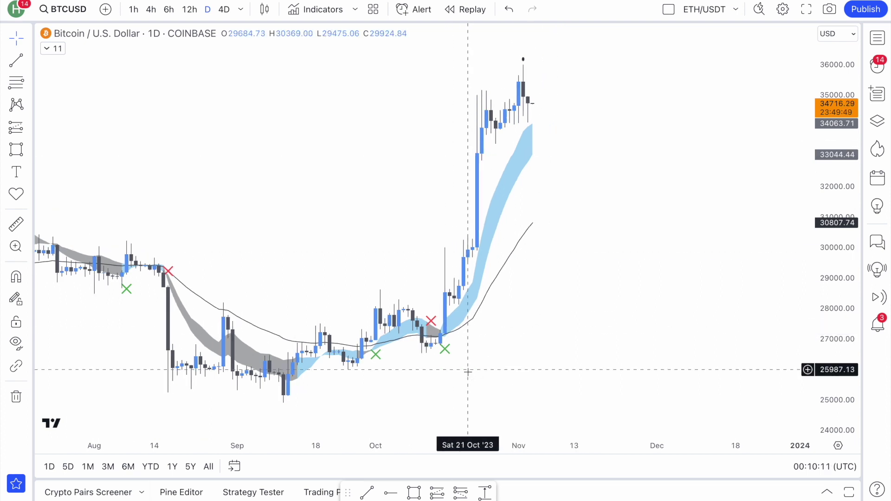
left_click(29, 127)
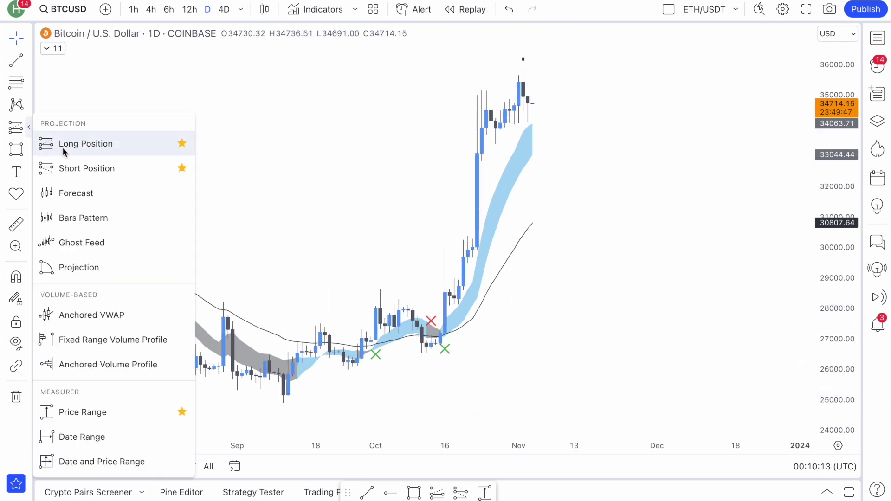
left_click(97, 411)
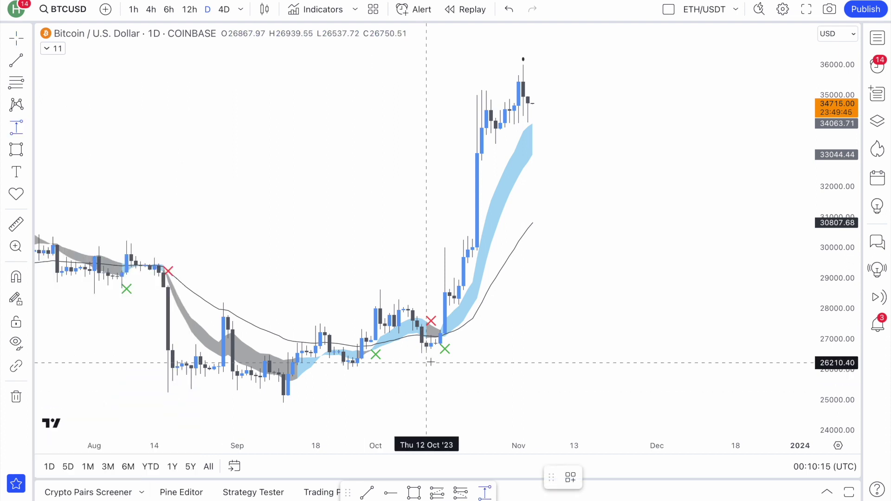
scroll(423, 363, "up", 5)
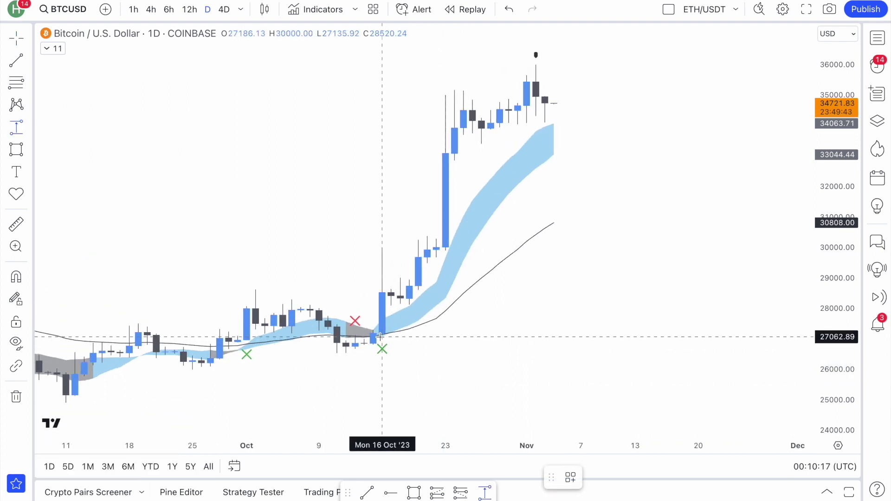
left_click(373, 334)
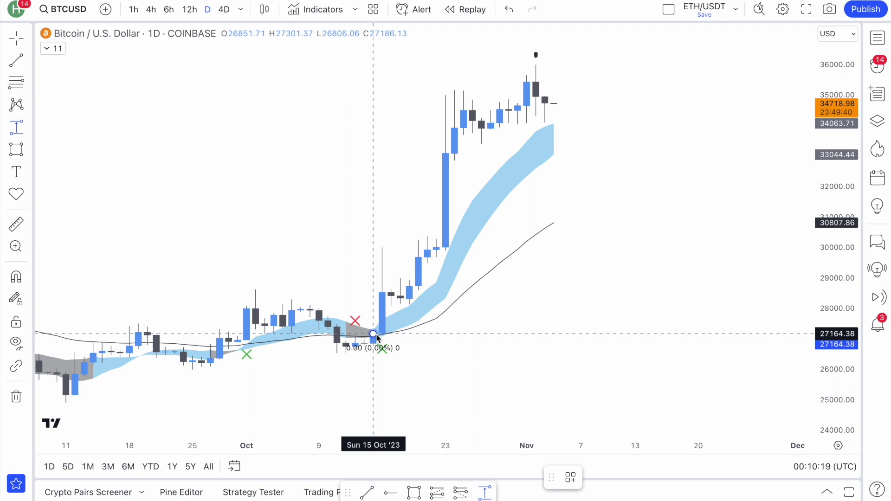
left_click(563, 104)
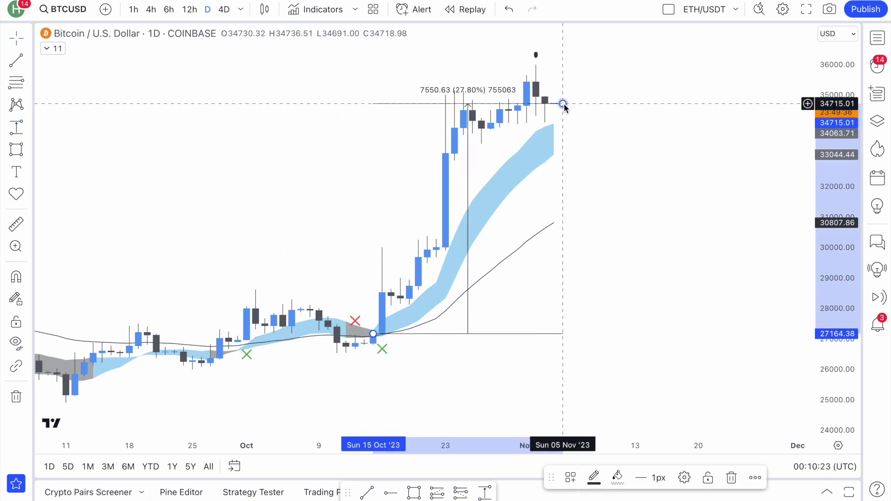
scroll(564, 104, "down", 1)
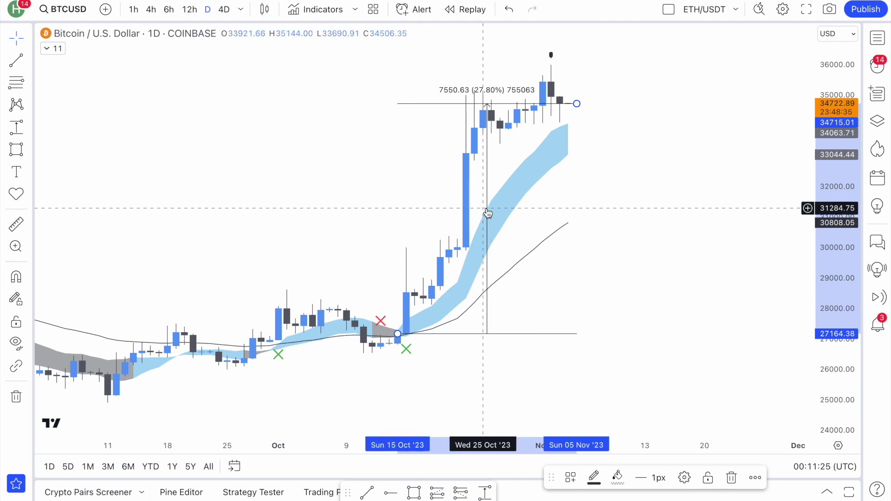
left_click(486, 337)
Examine the green and red cross signals and the ribbon's color changes on the BTCUSD daily chart from July to October 2023
scroll(269, 315, "left", 5)
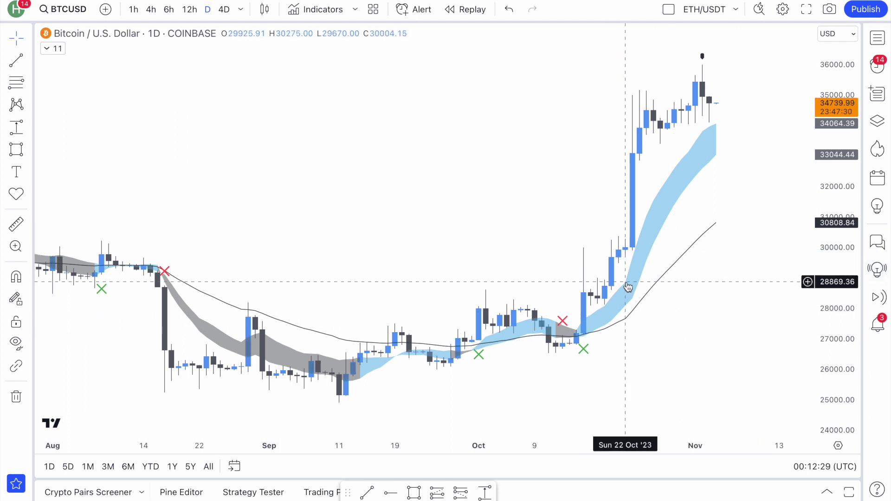
scroll(625, 285, "up", 2)
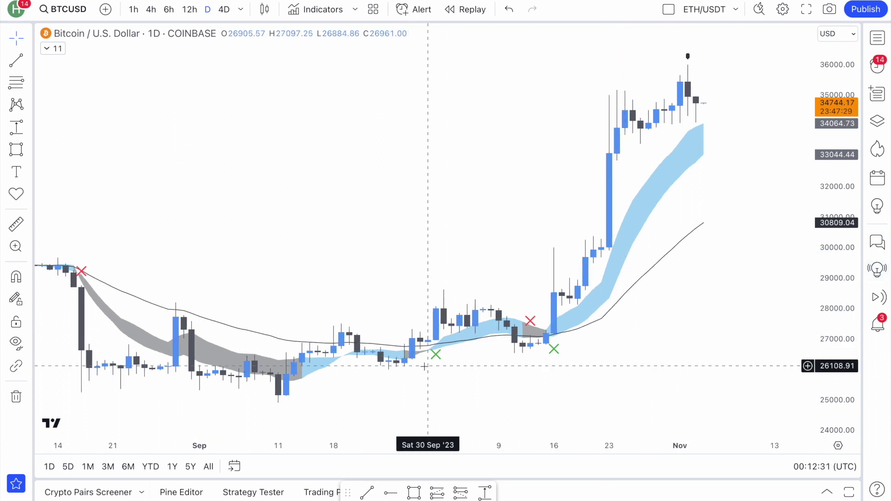
scroll(438, 362, "up", 3)
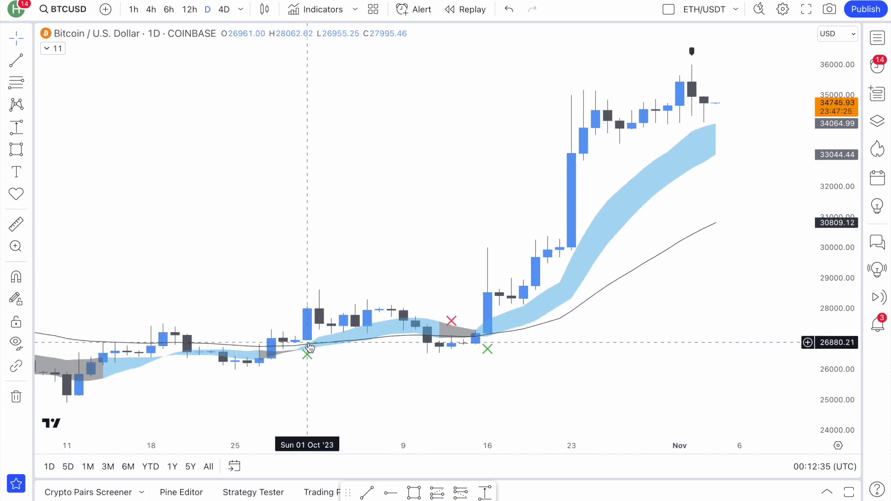
scroll(310, 315, "down", 2)
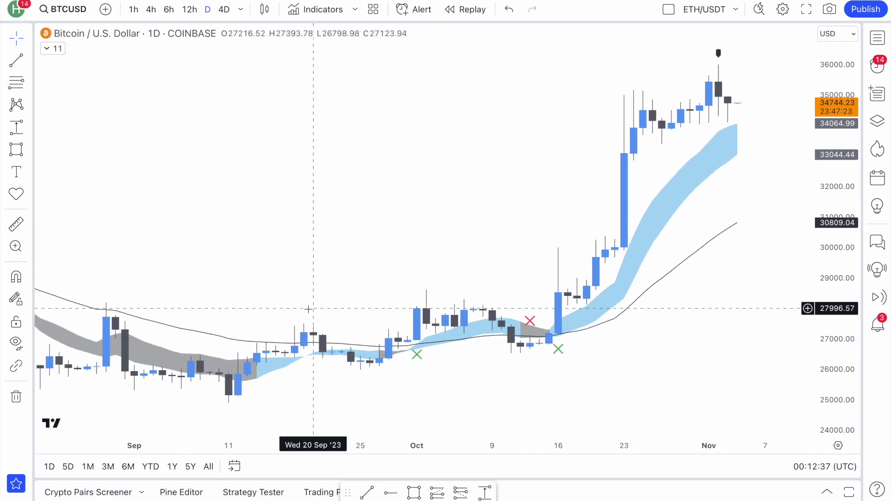
scroll(408, 316, "down", 1)
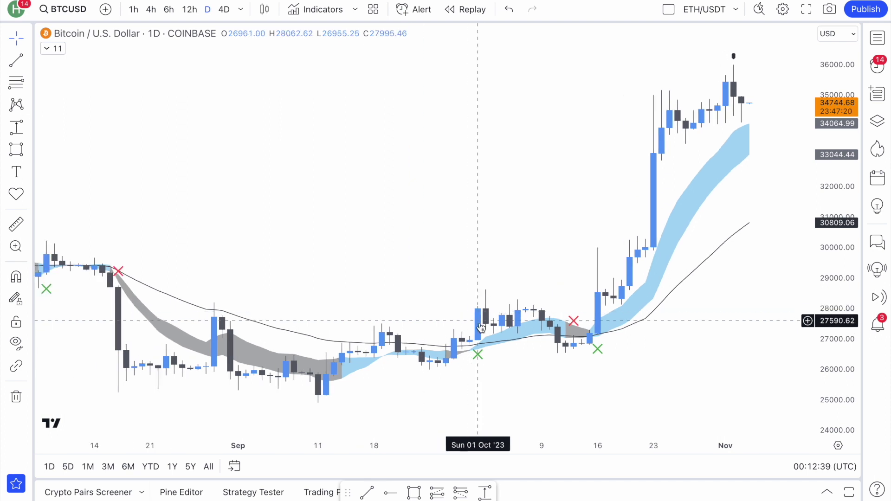
scroll(480, 317, "down", 1)
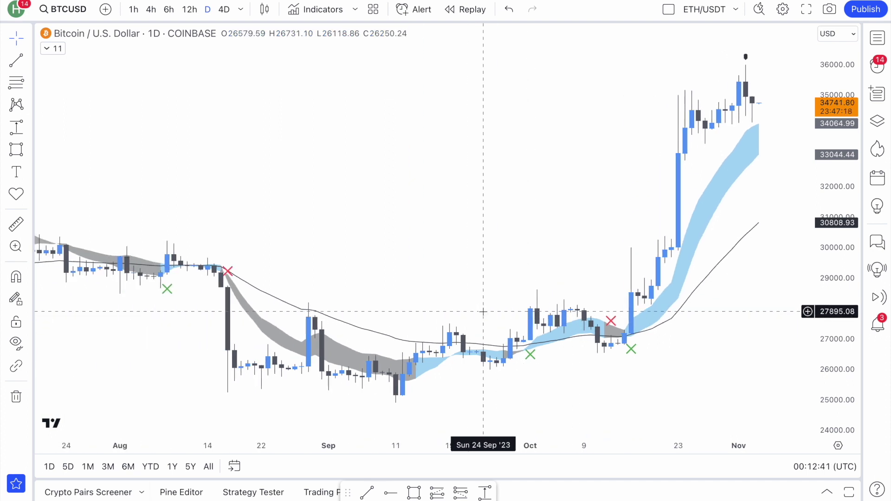
scroll(482, 314, "left", 3)
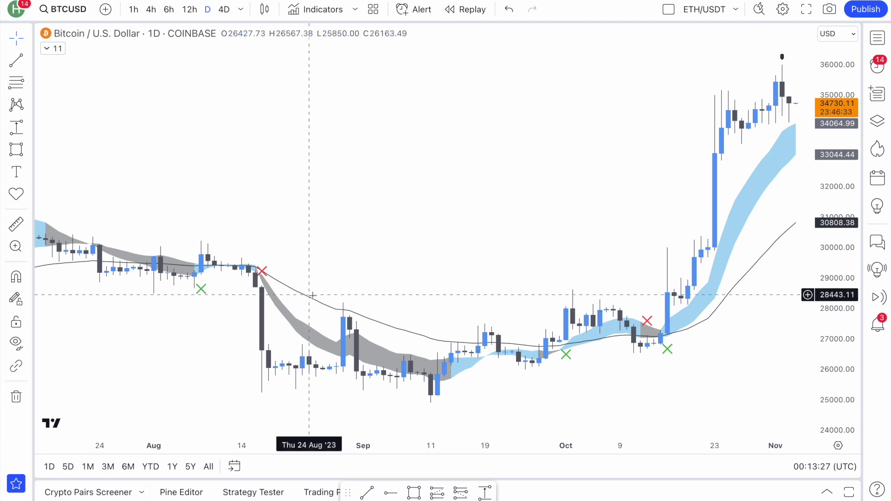
scroll(252, 284, "down", 1)
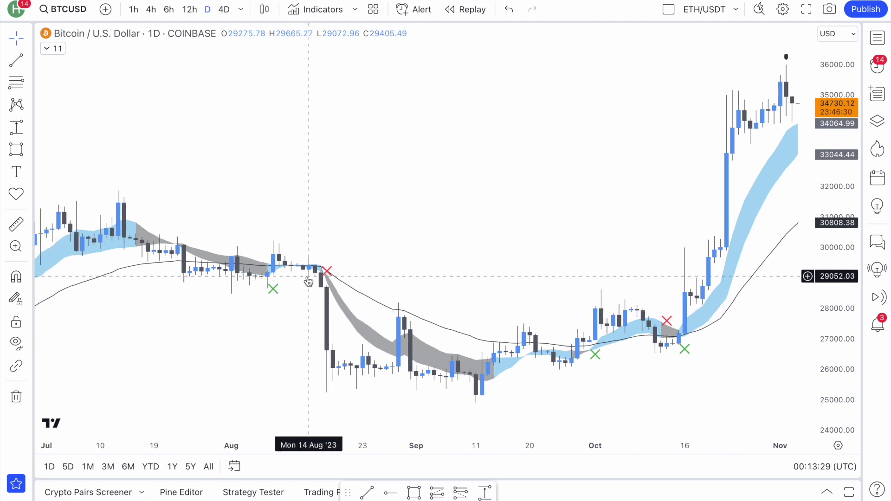
scroll(304, 276, "down", 1)
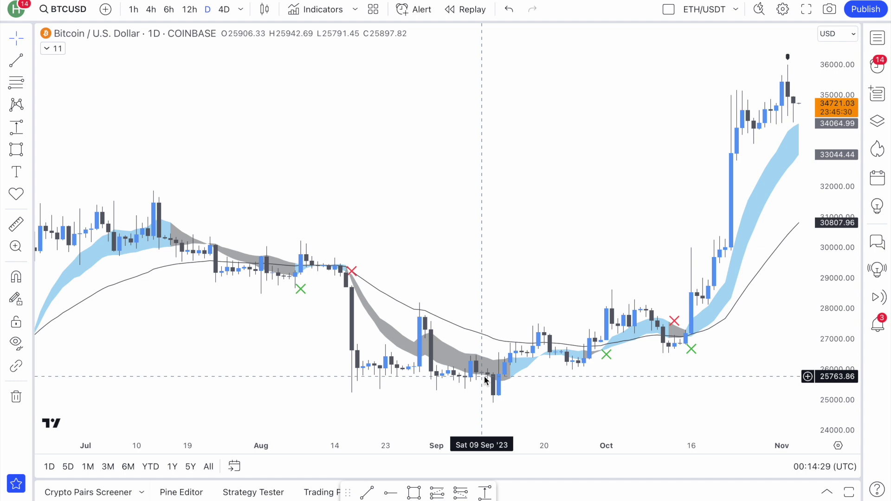
Restore the indicator panes below the price chart and make the percentage oscillator pane taller
double_click(515, 263)
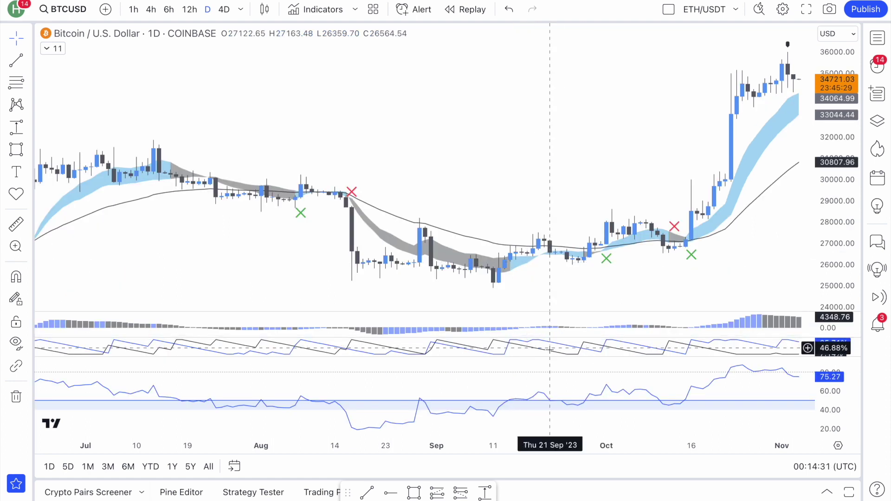
left_click_drag(597, 360, 607, 391)
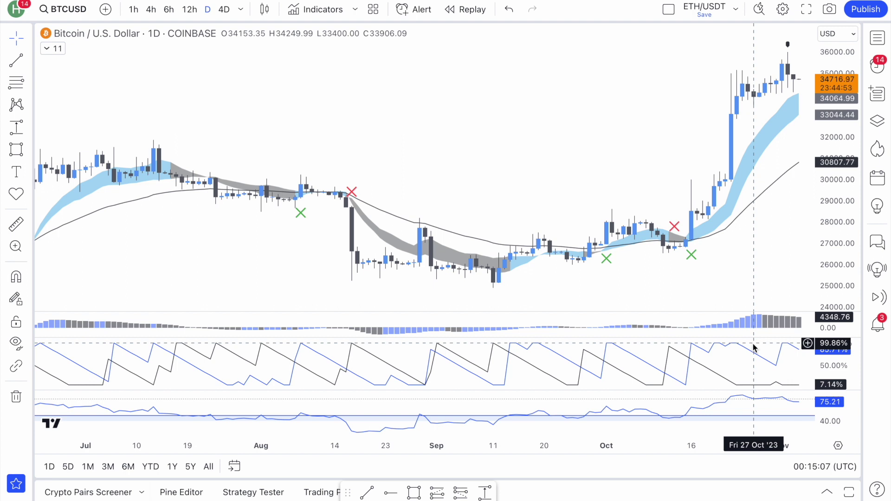
Compare the daily cross signals from April to October 2023 with the oscillator crossovers and the lower indicator panes
scroll(753, 346, "down", 3)
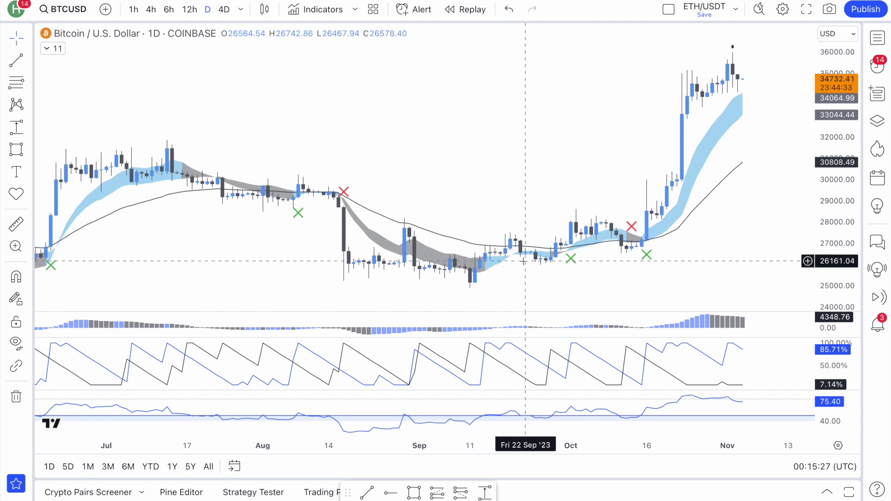
scroll(493, 209, "left", 5)
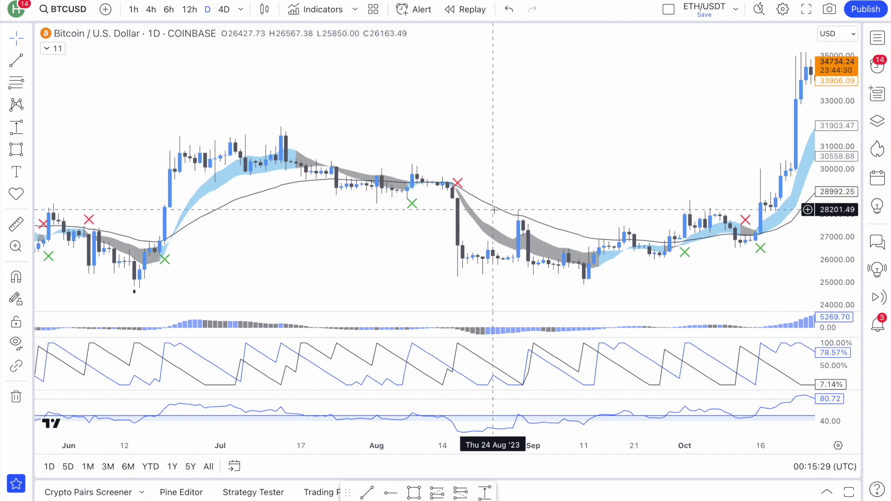
scroll(494, 210, "left", 1)
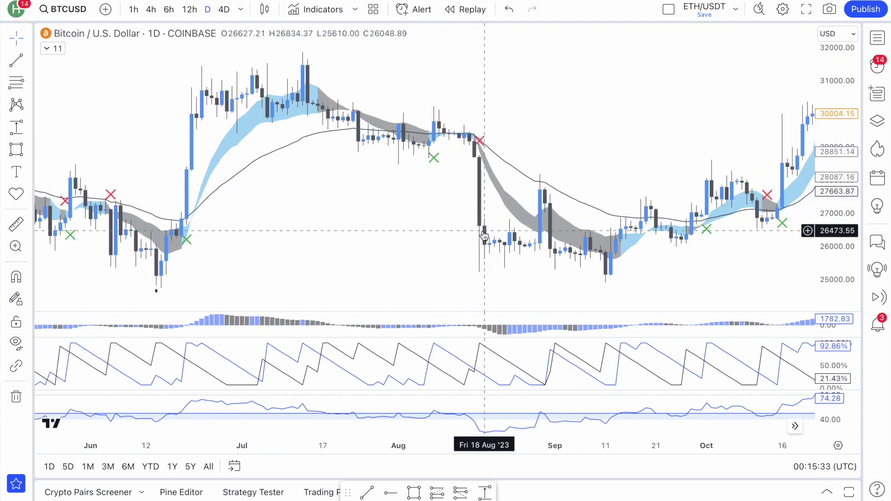
scroll(274, 178, "left", 5)
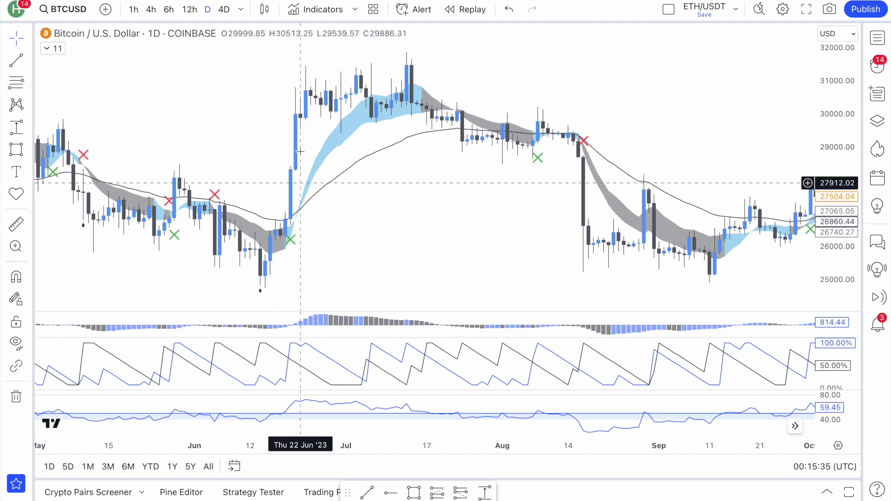
scroll(349, 252, "right", 10)
scroll(349, 252, "right", 3)
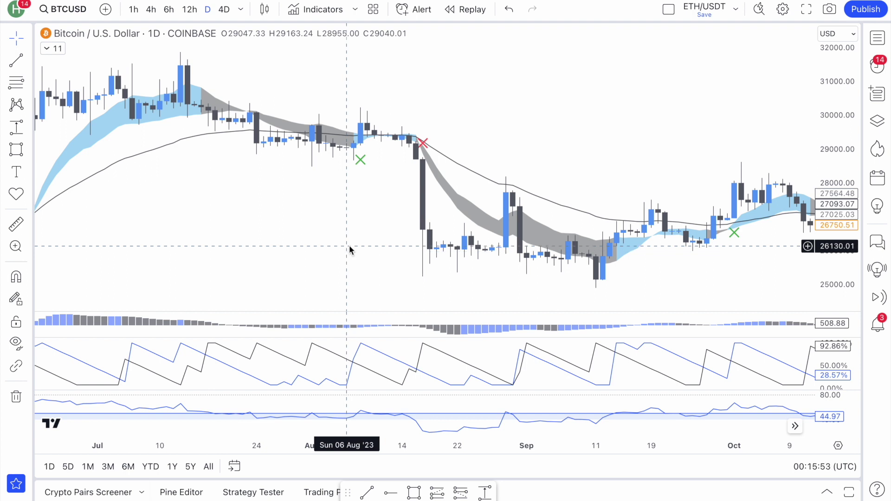
scroll(349, 251, "down", 2)
scroll(147, 225, "left", 5)
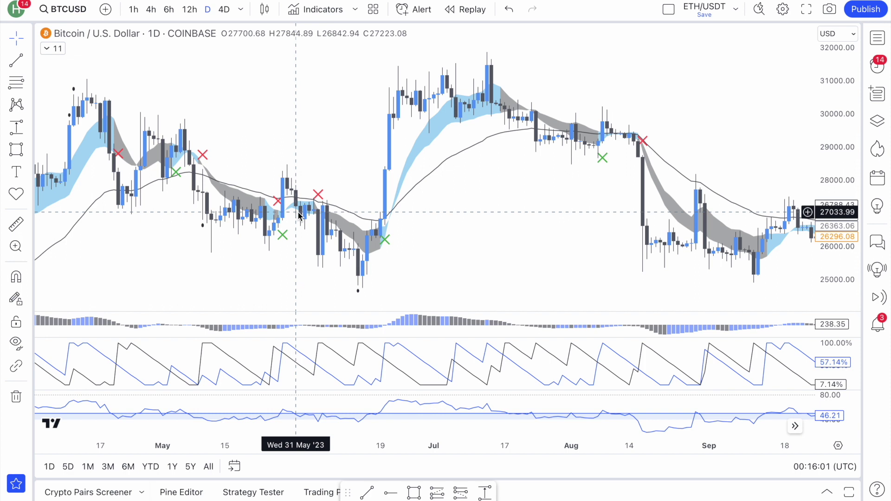
scroll(422, 205, "right", 2)
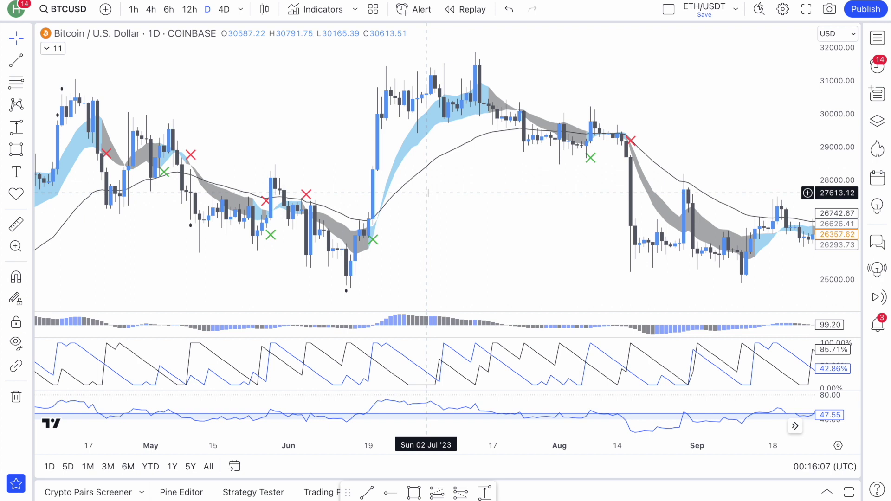
scroll(392, 191, "right", 5)
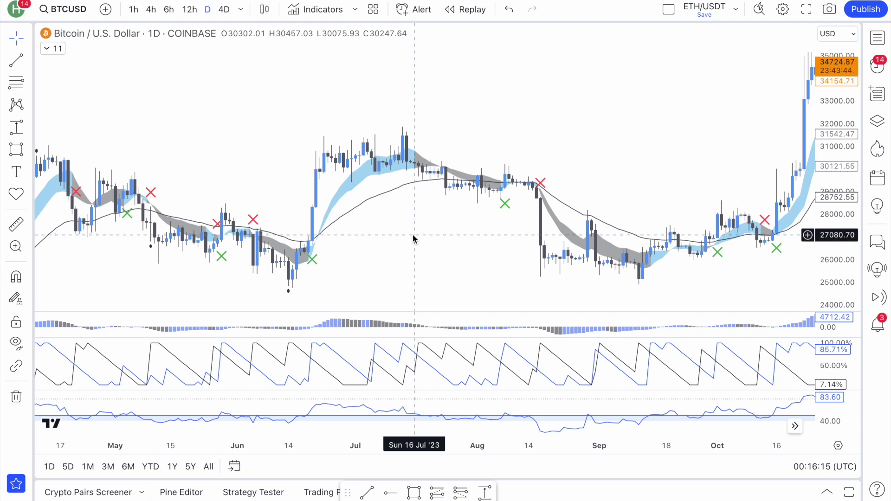
Examine the October to November 2023 rally and the dot marker above its peak on the BTCUSD daily chart
scroll(492, 214, "right", 10)
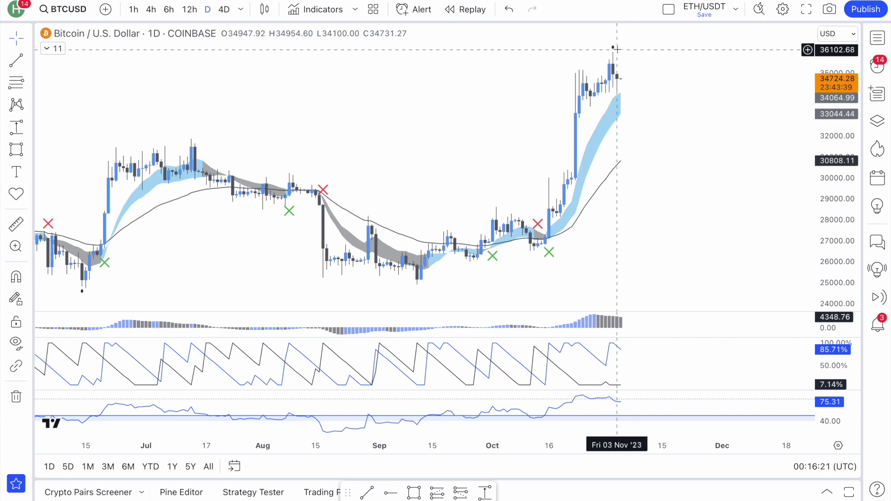
scroll(612, 50, "up", 1)
scroll(613, 50, "up", 3)
scroll(613, 49, "down", 3)
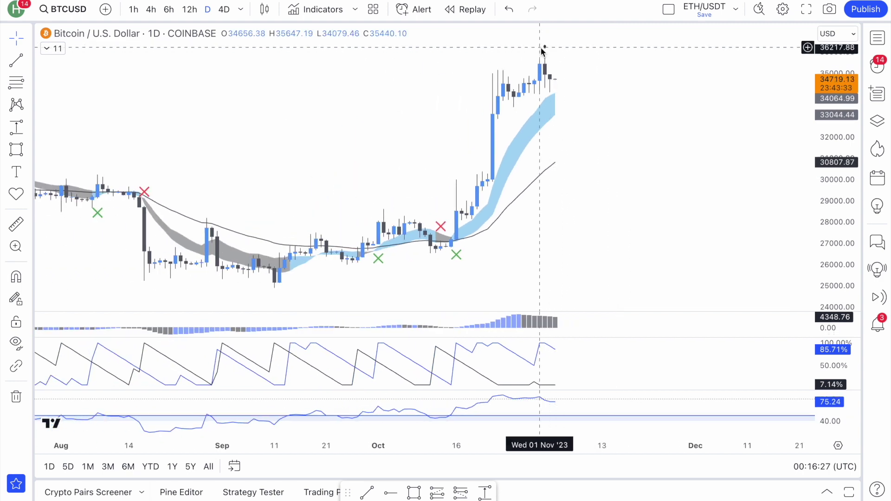
left_click(877, 40)
left_click(878, 39)
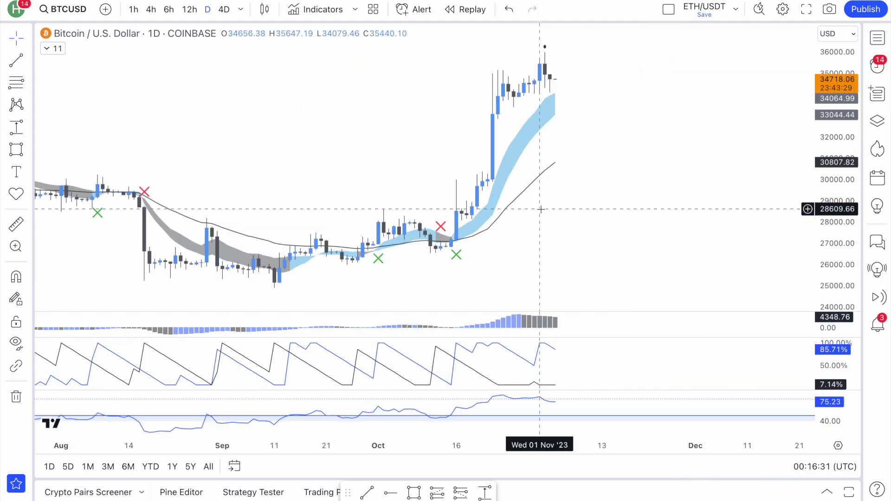
scroll(542, 212, "up", 1)
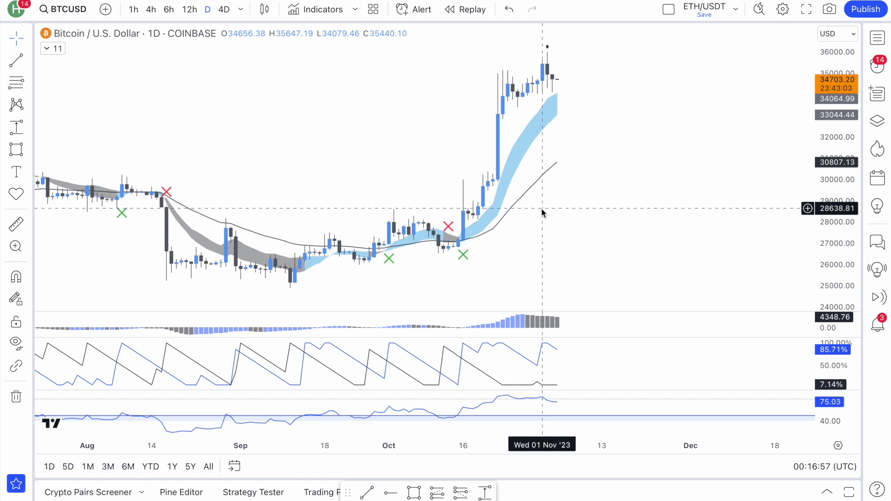
Examine the dot markers and cross signals around the January to March 2023 rally on the daily chart
scroll(542, 213, "down", 5)
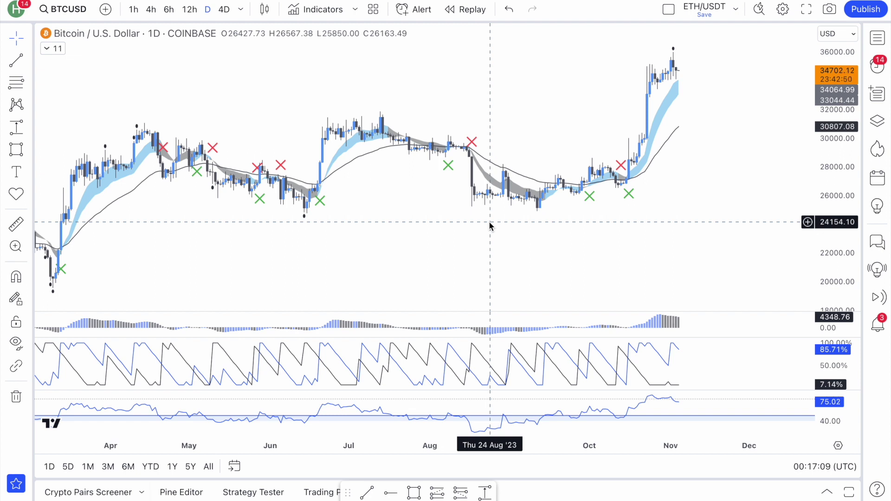
scroll(302, 230, "left", 5)
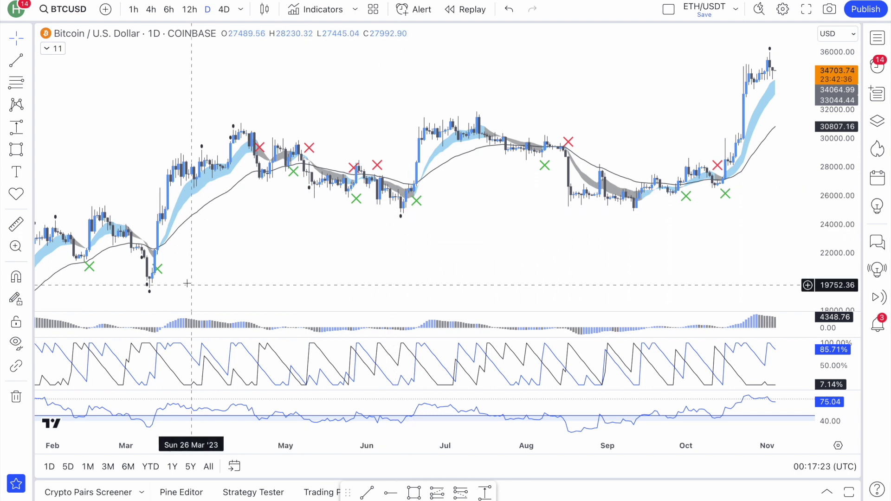
scroll(135, 251, "left", 3)
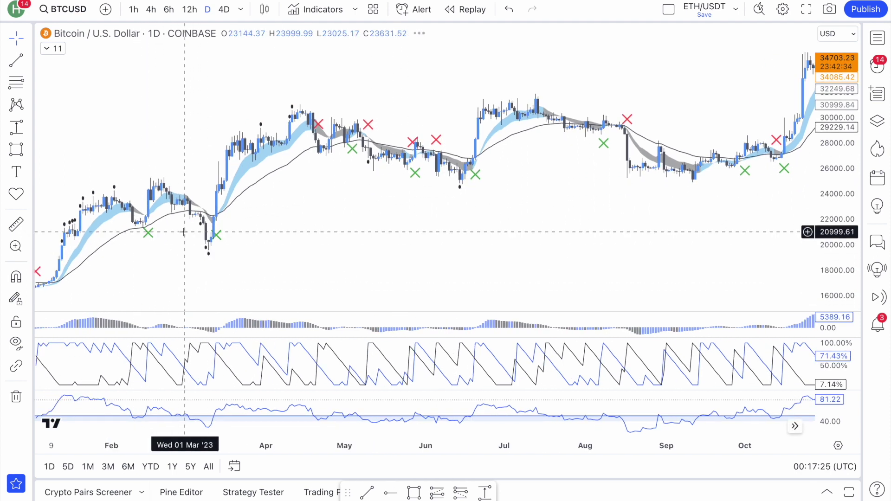
scroll(189, 230, "left", 5)
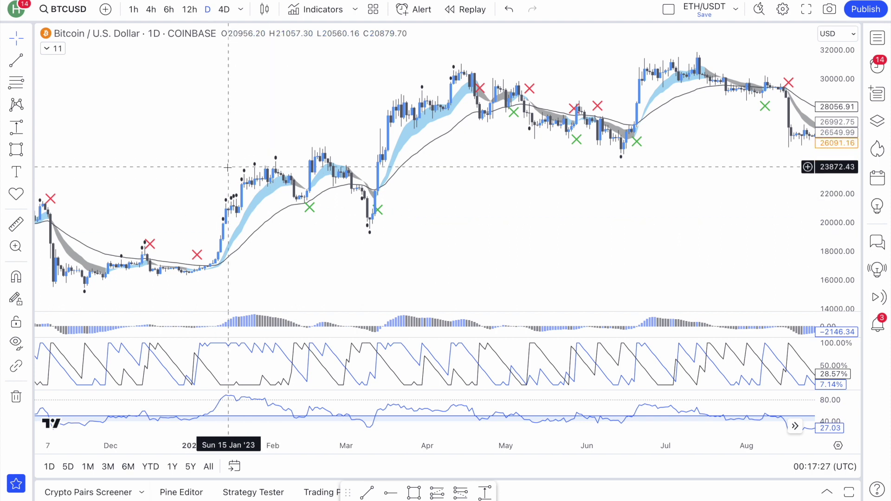
scroll(230, 177, "up", 2)
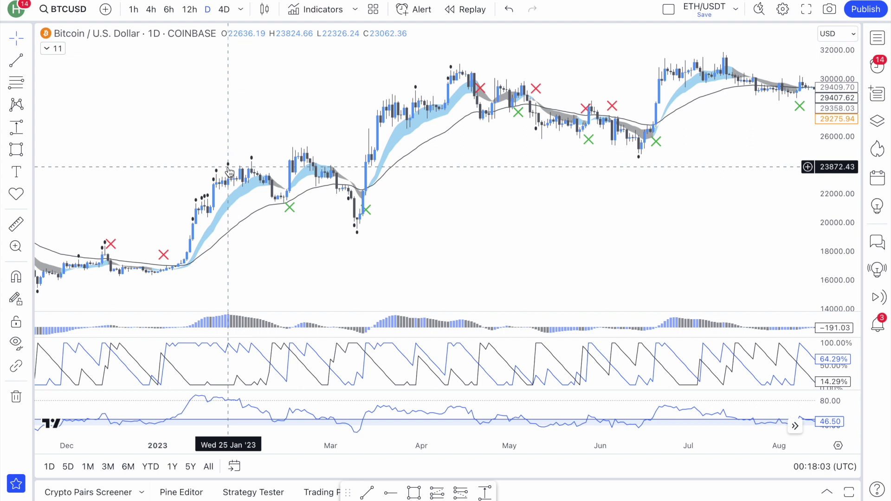
scroll(227, 167, "up", 5)
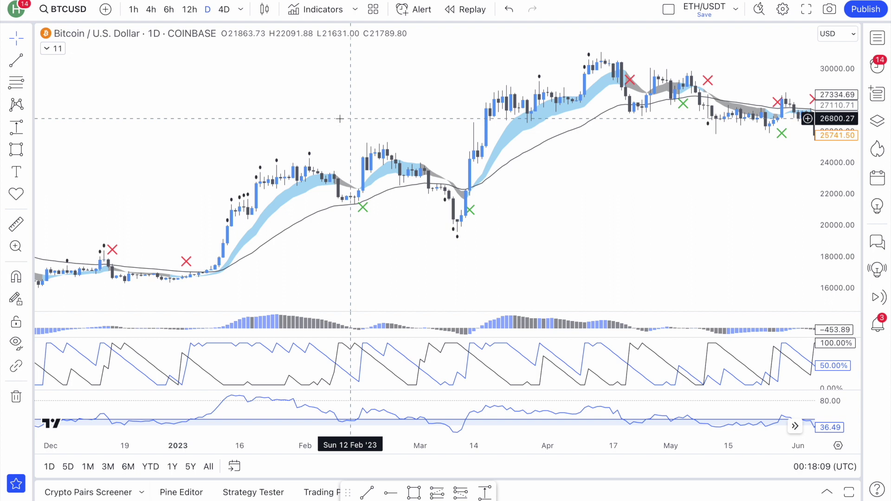
Switch the chart to the 12-hour timeframe and examine the cross signals before the January 2023 rally
left_click(189, 9)
scroll(355, 125, "left", 5)
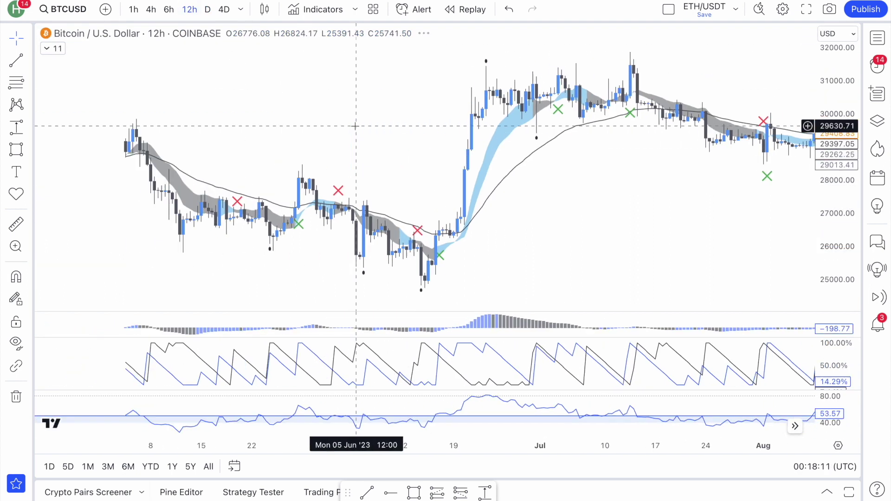
scroll(355, 126, "left", 8)
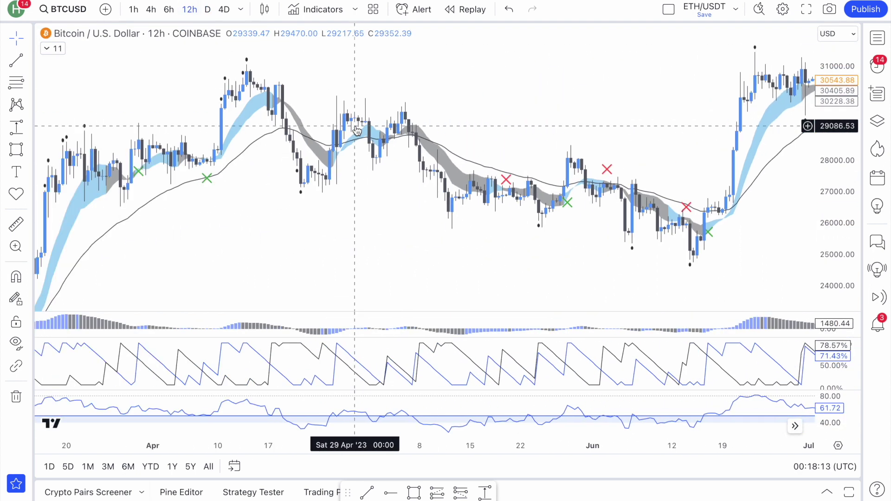
scroll(467, 164, "left", 10)
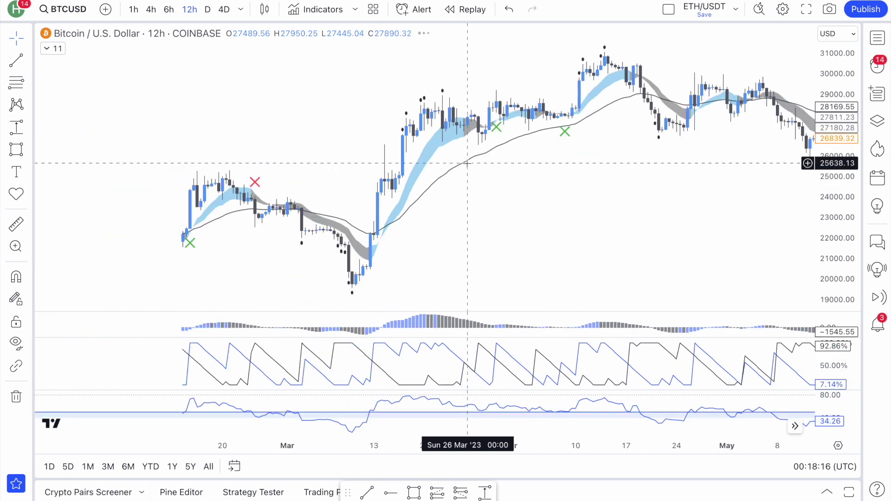
scroll(466, 163, "left", 15)
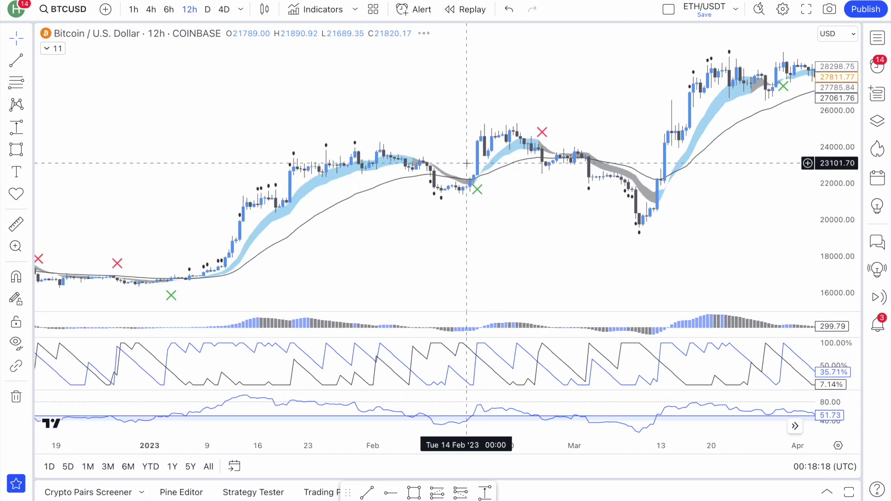
scroll(486, 160, "up", 2)
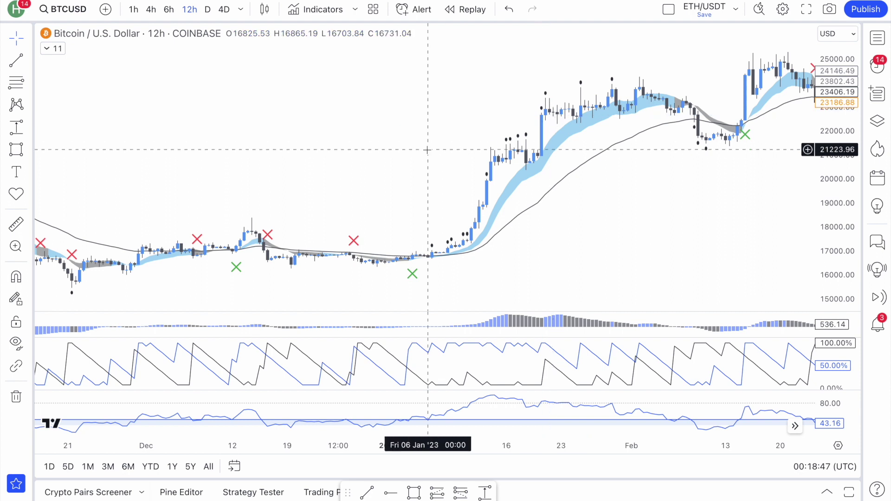
Return the chart to the daily timeframe at the latest candles and maximize the price pane to hide the lower indicator panes
left_click(208, 10)
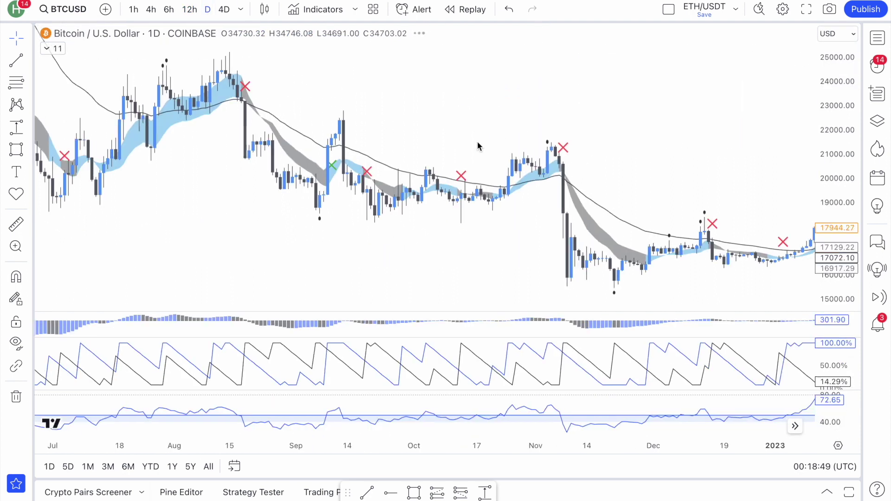
scroll(477, 142, "right", 15)
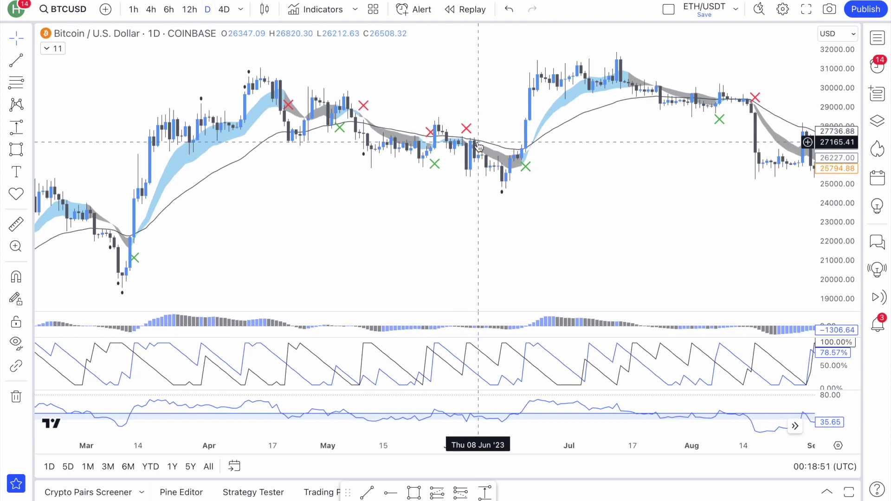
scroll(516, 144, "right", 8)
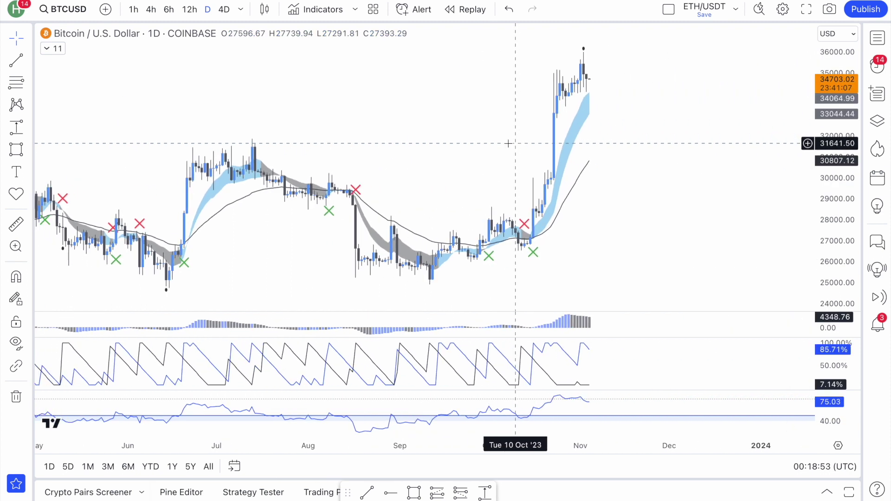
double_click(497, 140)
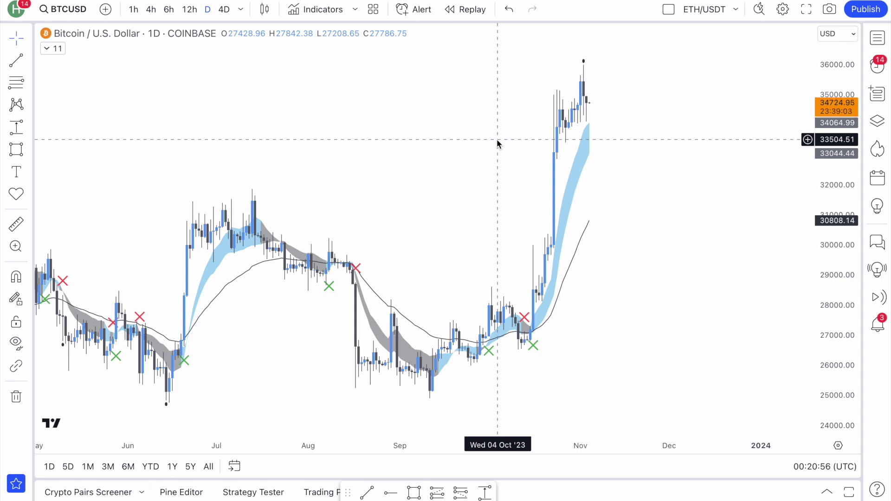
Switch to RANDOM.ORG's Random Calendar Date Generator results and regenerate the list of 10 dates several times
scroll(368, 199, "up", 2)
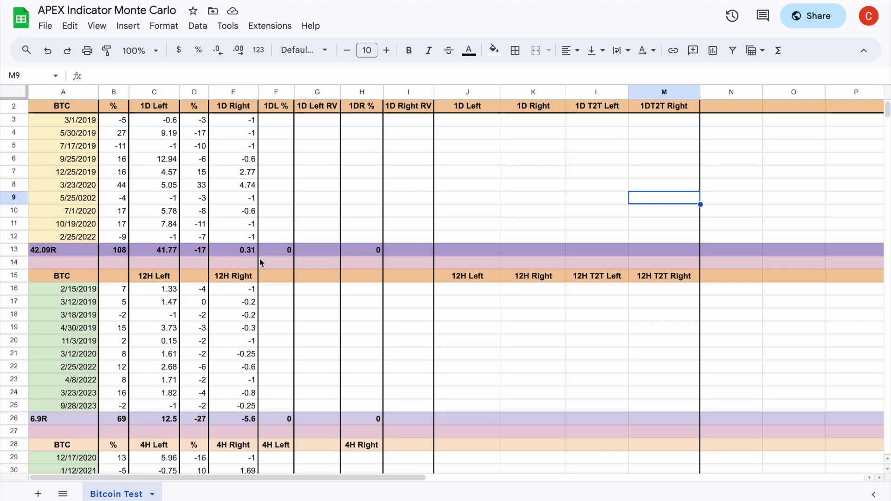
scroll(408, 186, "up", 1)
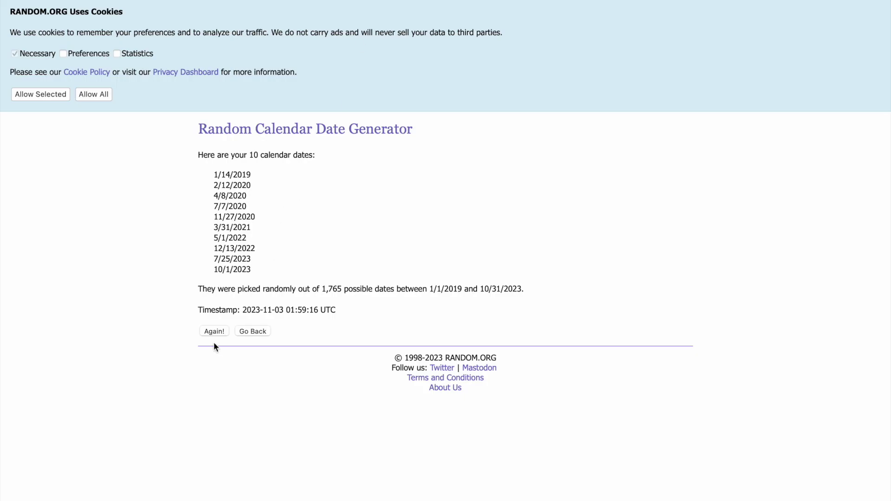
left_click(216, 329)
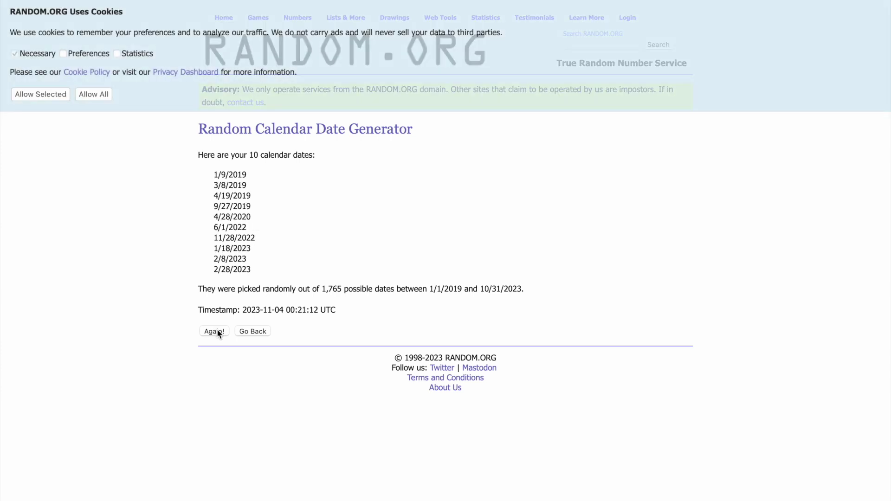
left_click(217, 329)
left_click(217, 330)
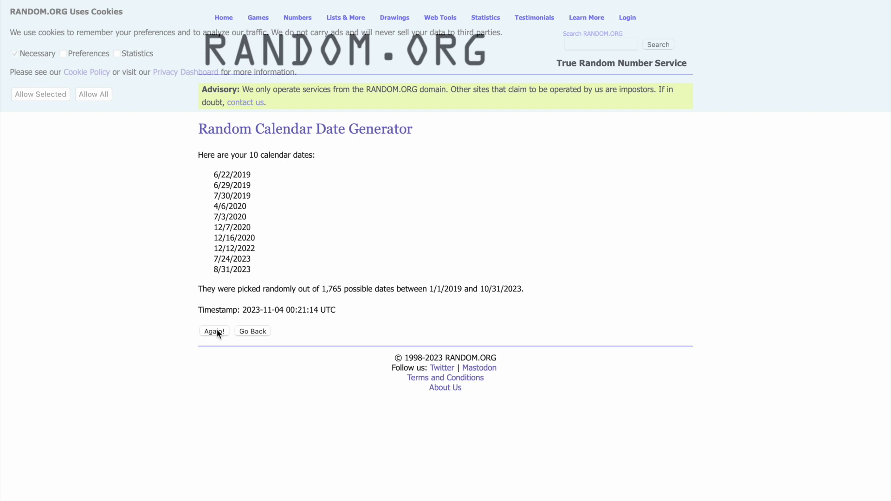
left_click(217, 330)
left_click(218, 329)
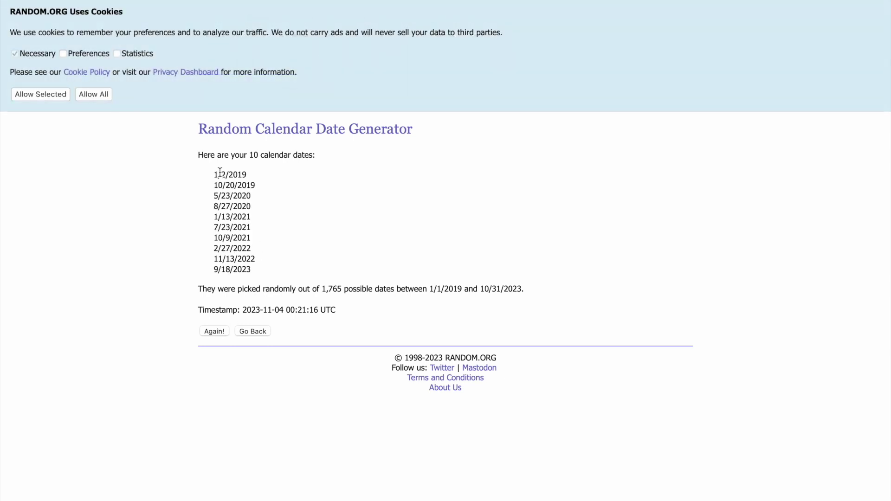
left_click_drag(213, 172, 267, 271)
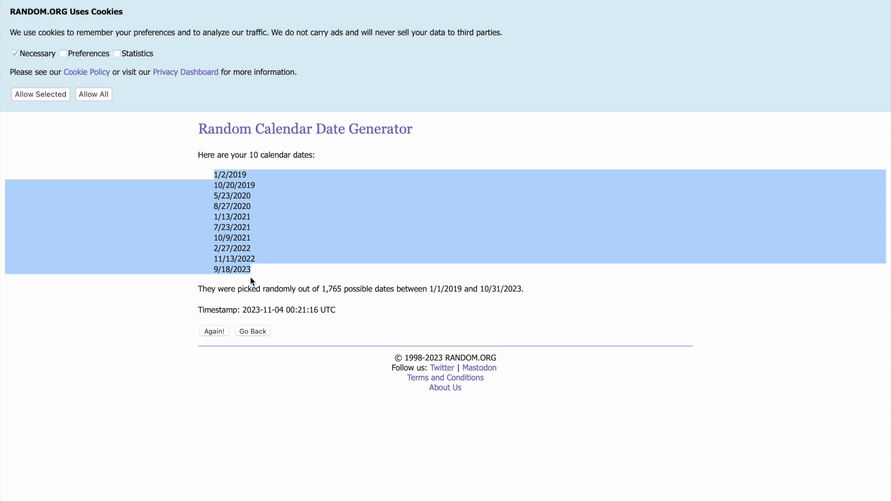
left_click(220, 332)
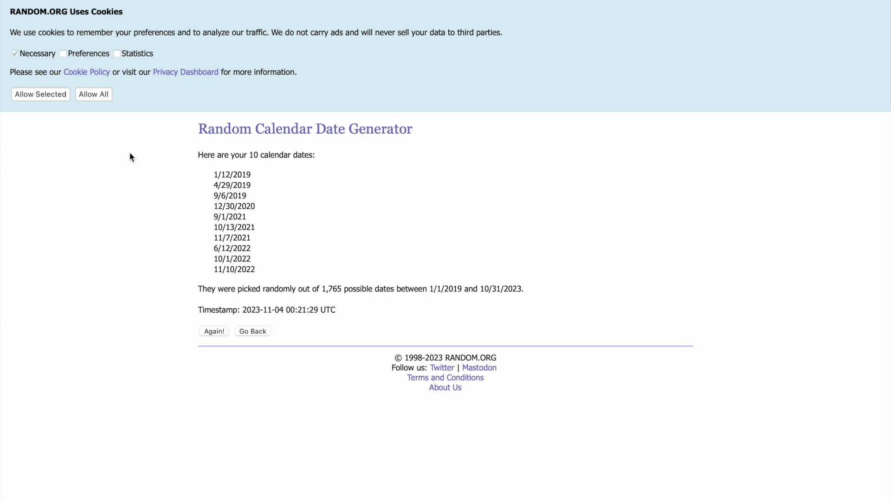
Go back to the date generator form and set the total to 10 random dates
left_click(261, 331)
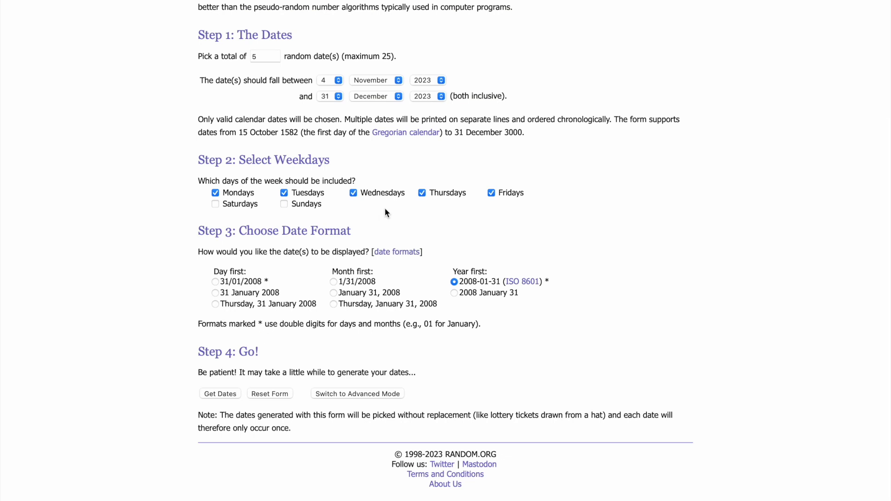
scroll(385, 211, "up", 2)
scroll(385, 212, "up", 1)
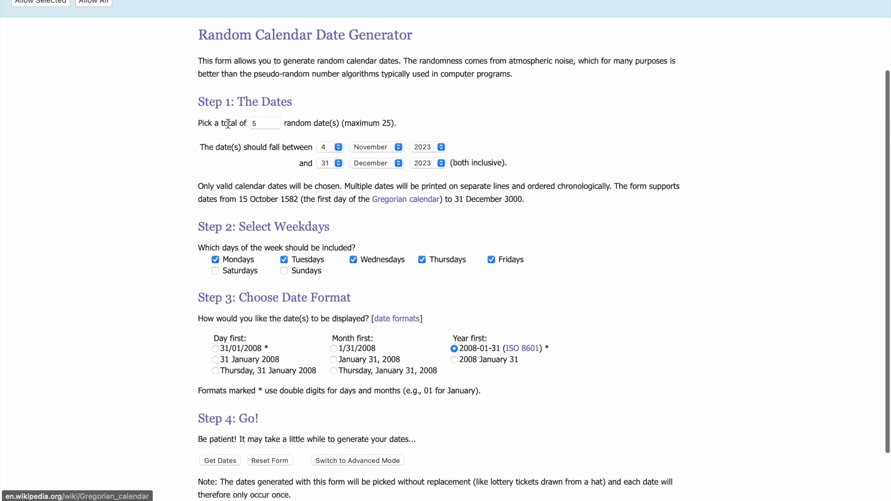
left_click(261, 124)
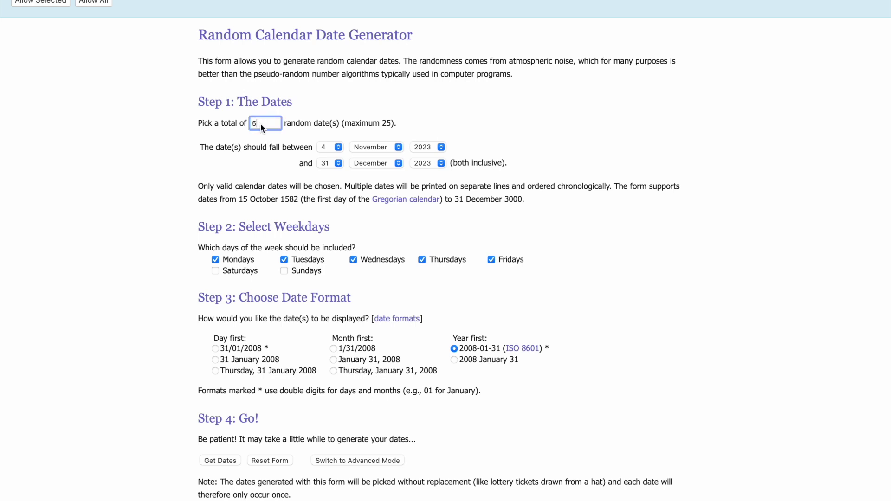
key("BackSpace")
type("10")
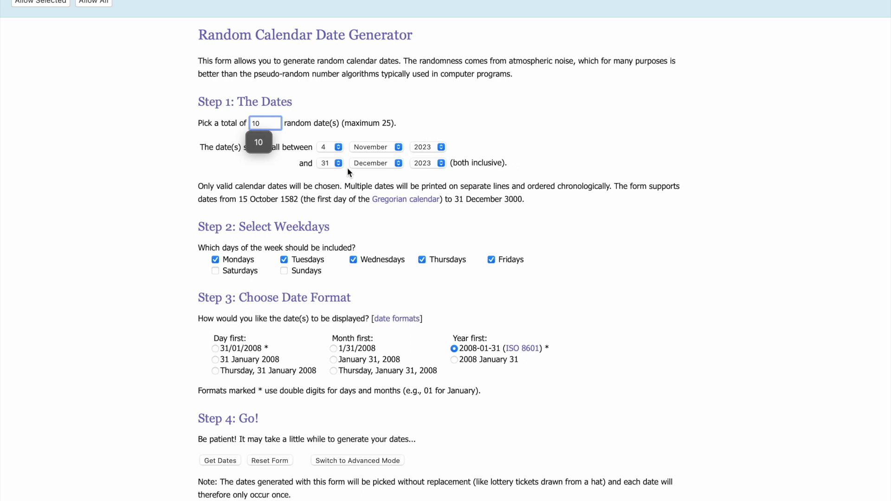
left_click(258, 142)
left_click(415, 132)
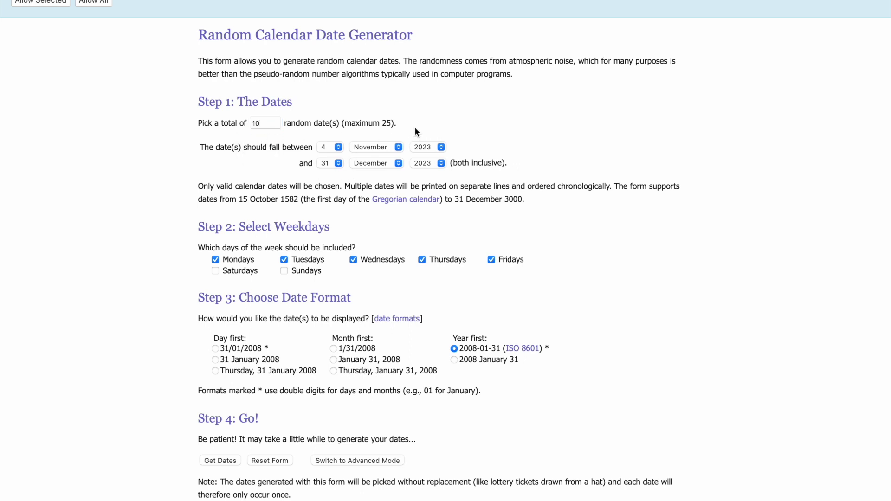
Set the start of the date range to 1 January 2016
left_click(338, 147)
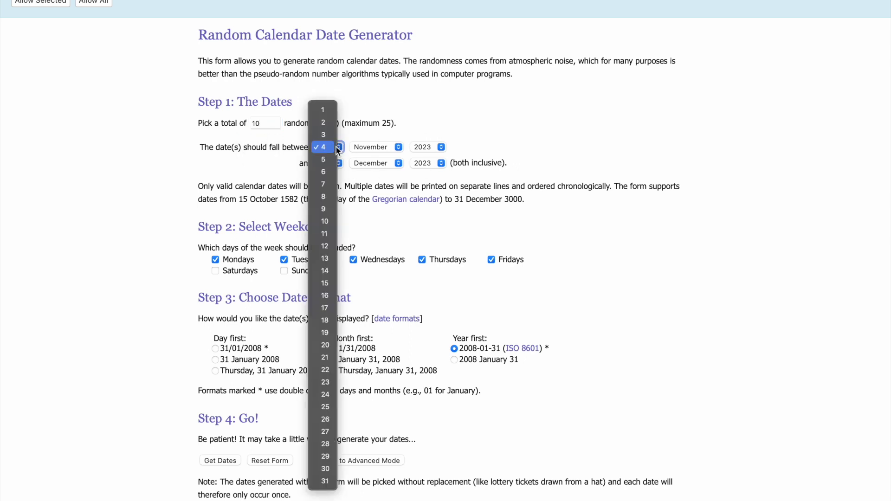
left_click(330, 115)
left_click(379, 148)
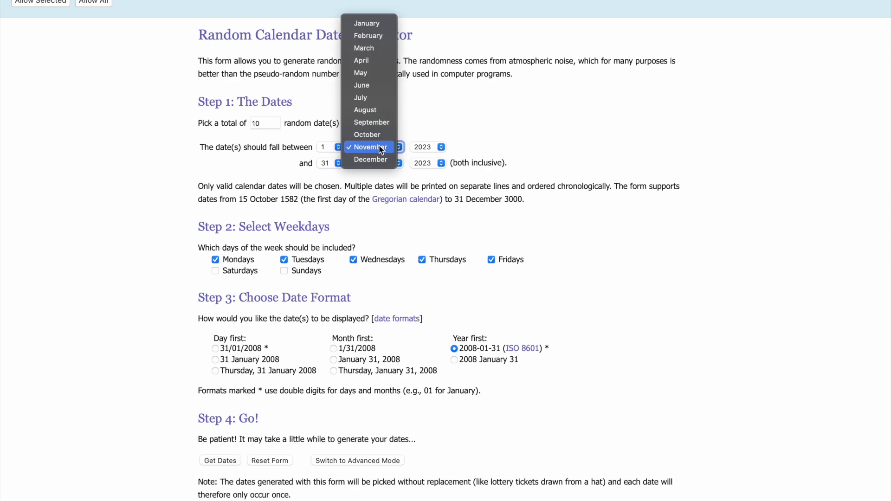
left_click(366, 23)
left_click(440, 146)
scroll(435, 184, "up", 3)
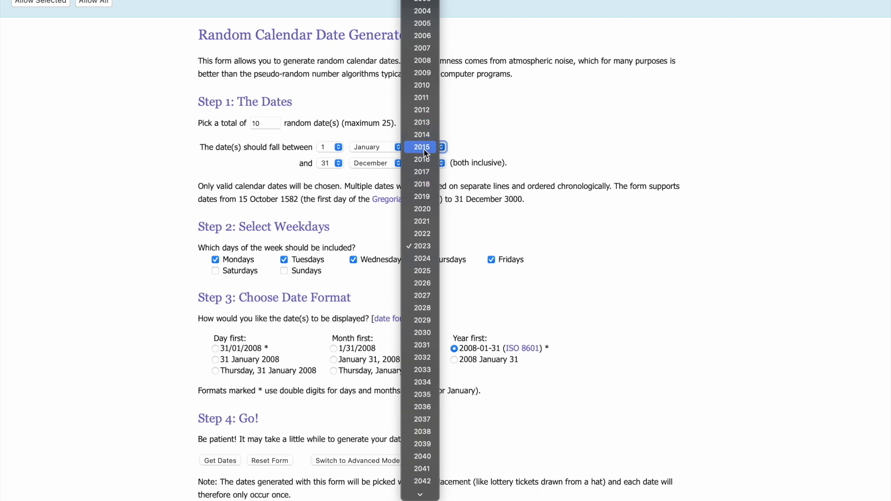
left_click(423, 159)
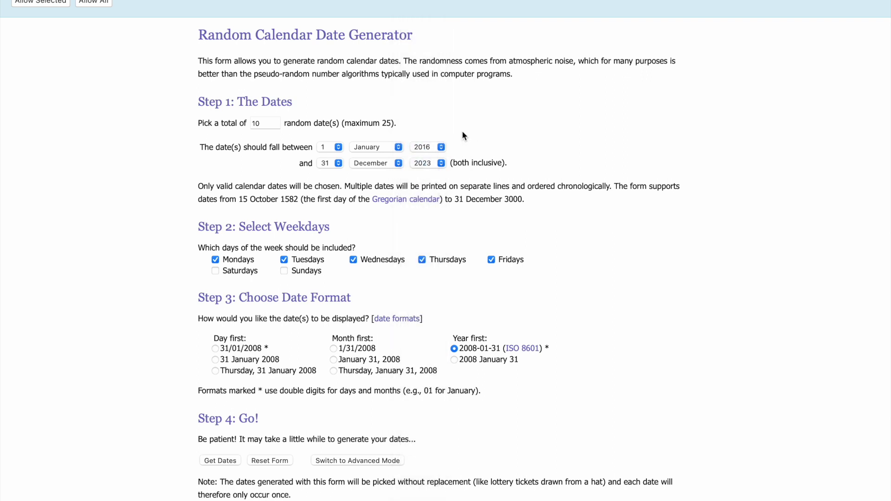
Set the end of the date range to 31 October 2023
left_click(337, 164)
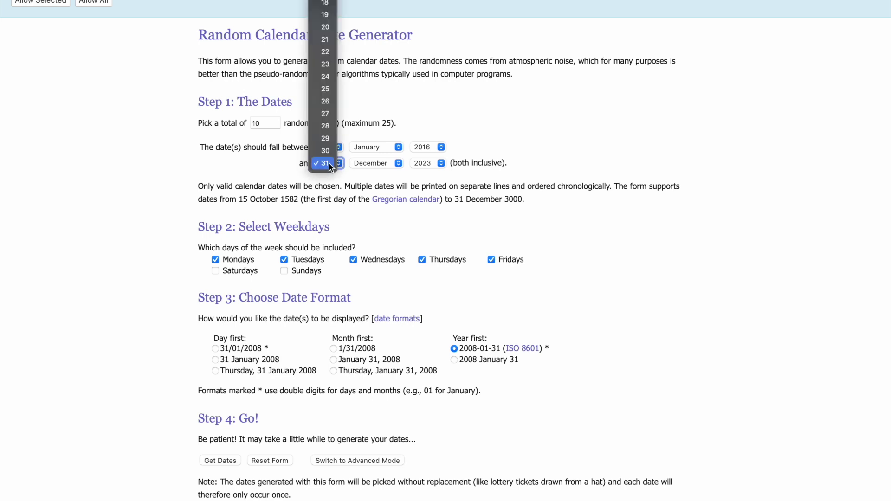
left_click(327, 163)
left_click(386, 163)
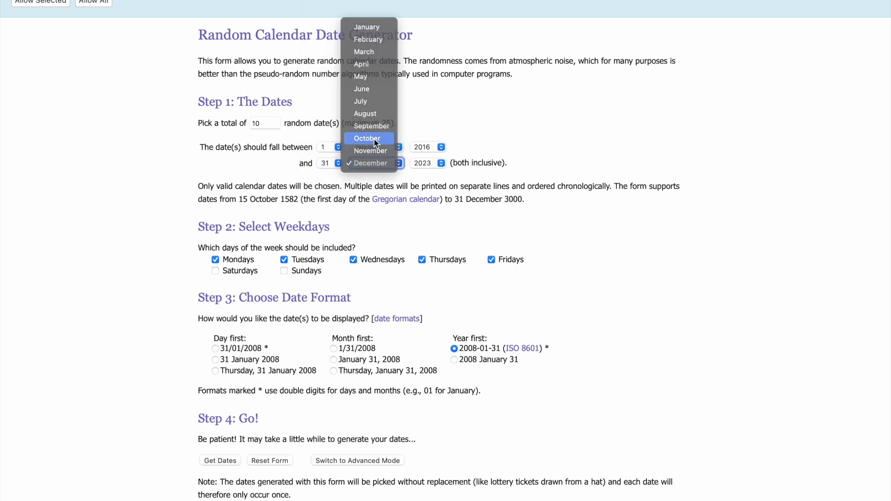
left_click(374, 139)
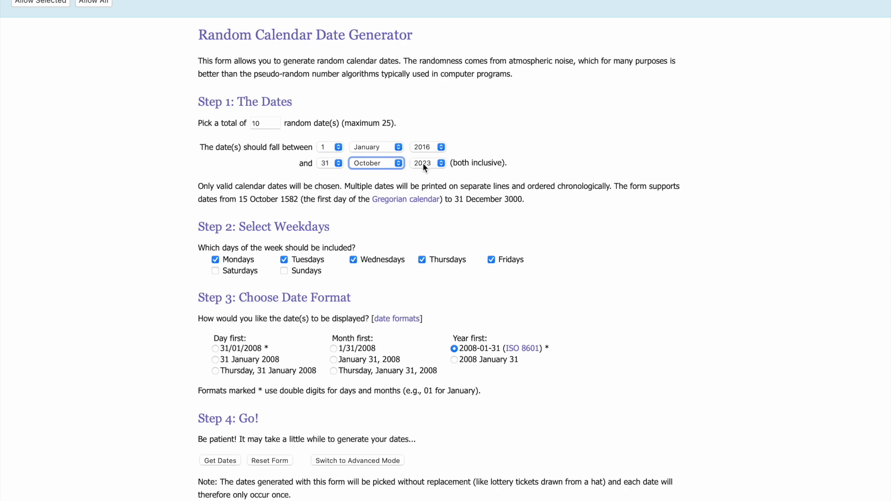
left_click(423, 163)
left_click(422, 164)
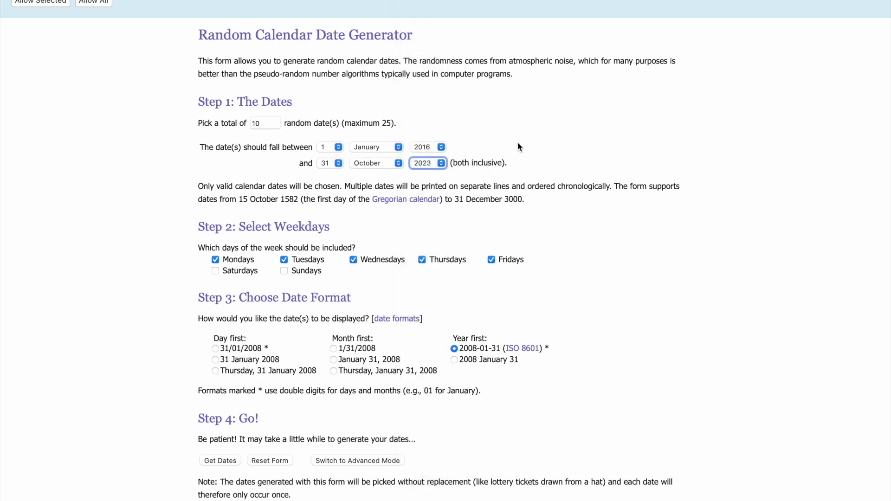
Include Saturdays and Sundays among the weekdays and choose the month-first "January 31, 2008" date format
left_click(216, 272)
scroll(328, 315, "down", 3)
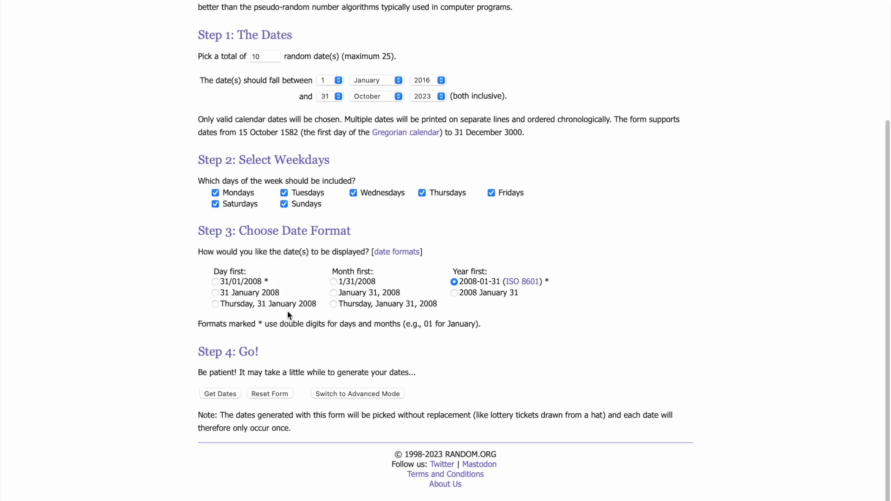
left_click(334, 282)
left_click(335, 293)
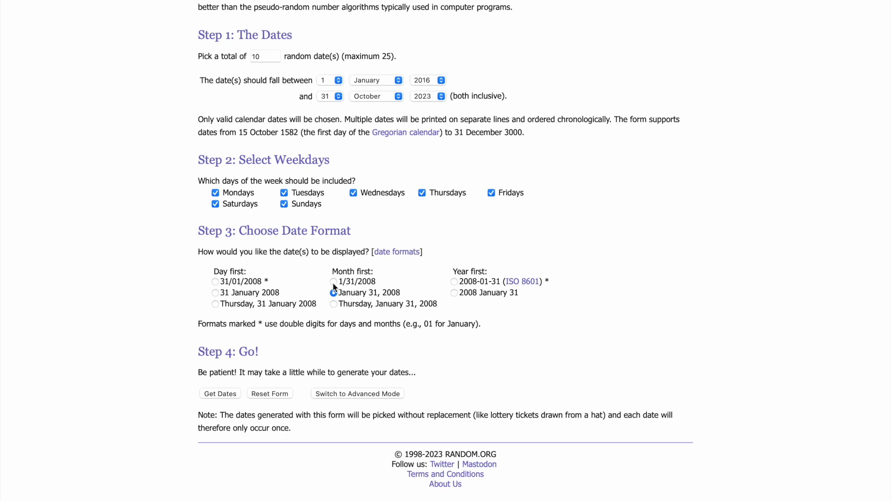
scroll(430, 275, "down", 1)
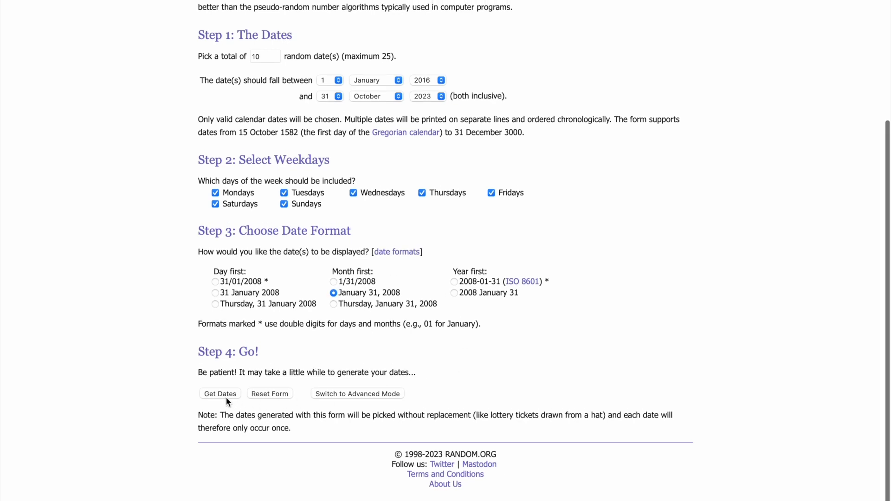
Generate the 10 random dates, regenerate the list several times and highlight the first date
left_click(220, 394)
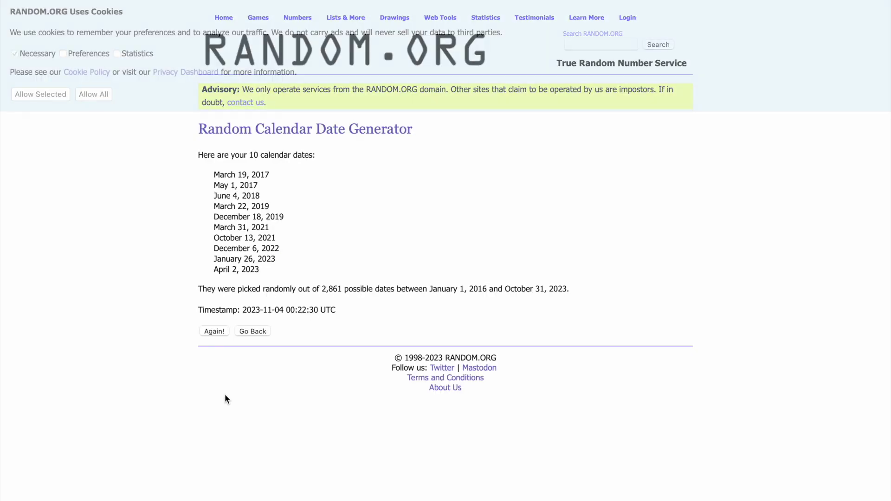
left_click(222, 331)
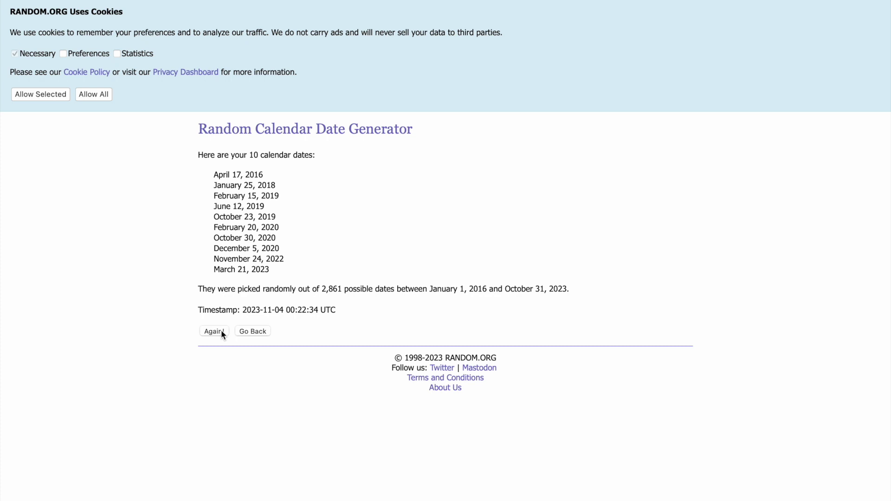
left_click(220, 330)
left_click(221, 330)
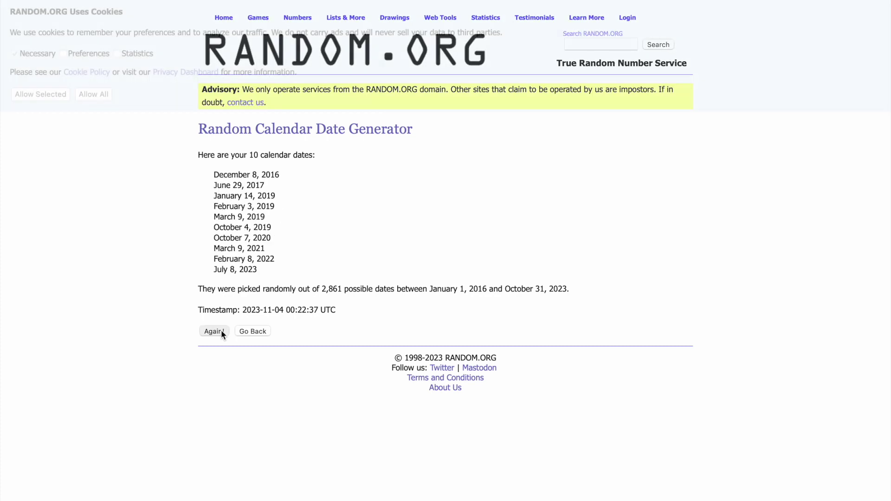
left_click(221, 330)
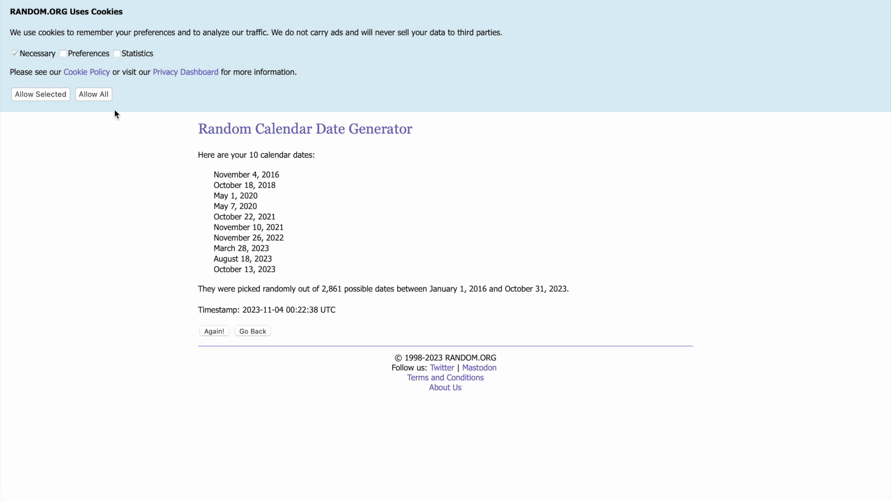
left_click_drag(215, 171, 295, 177)
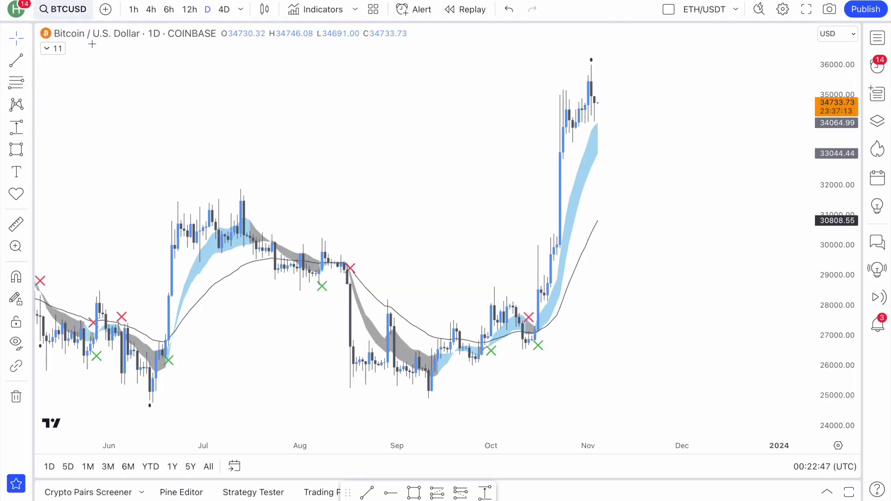
Switch to TradingView's daily BTCUSD chart and place a vertical line at about 2 August 2022 as an example entry date
scroll(276, 262, "down", 5)
scroll(277, 263, "right", 5)
scroll(276, 263, "left", 10)
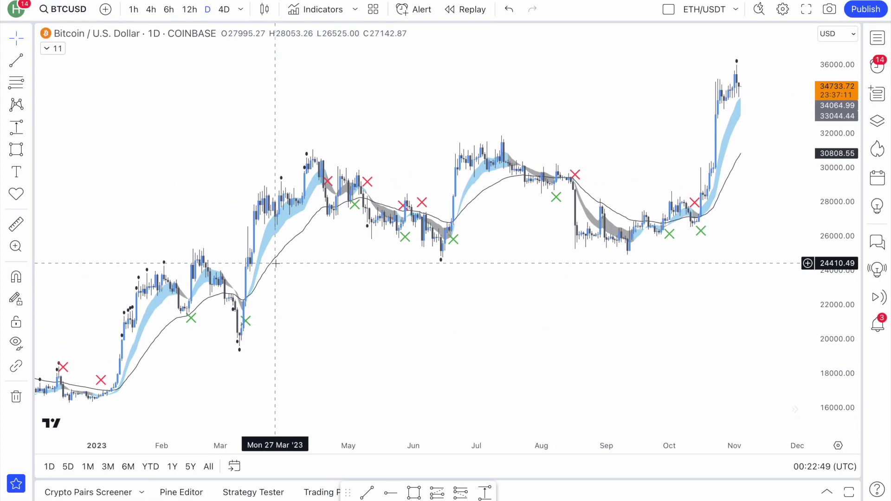
scroll(442, 279, "right", 8)
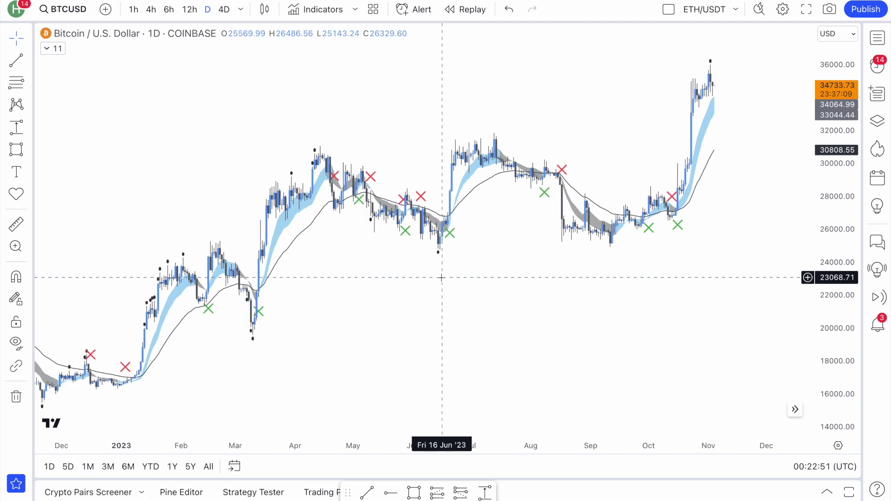
scroll(442, 280, "left", 10)
scroll(442, 280, "left", 8)
scroll(441, 278, "right", 4)
scroll(441, 278, "left", 2)
scroll(234, 217, "left", 15)
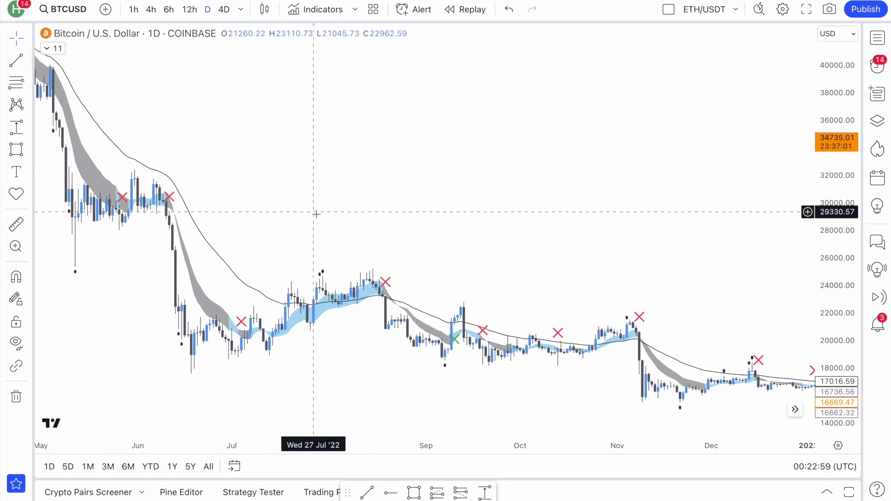
left_click(30, 61)
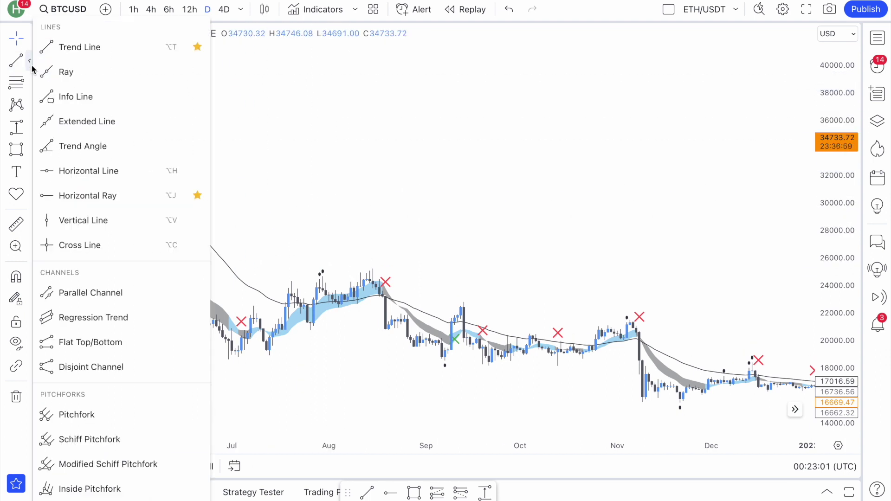
left_click(85, 225)
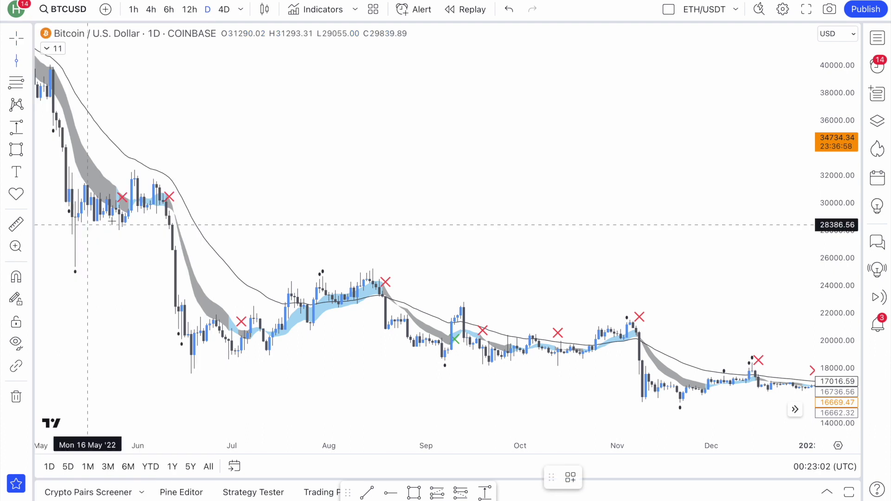
left_click(333, 230)
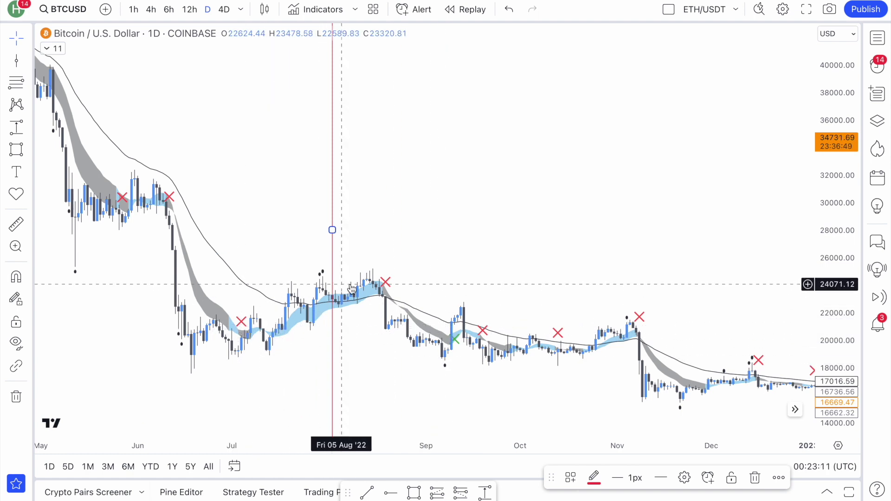
Measure the price range from the 19 August 2022 candle's bottom under the red cross down to about 19,395 on 3 September 2022
scroll(387, 295, "up", 1)
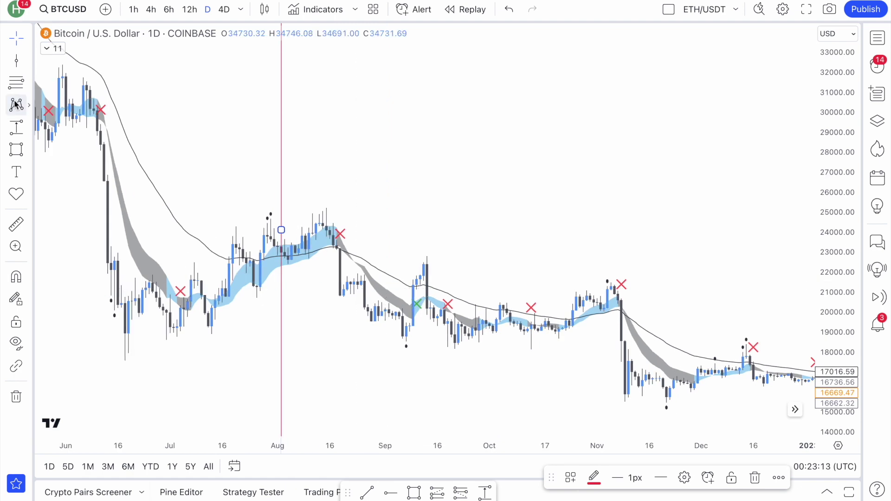
left_click(29, 171)
left_click(26, 131)
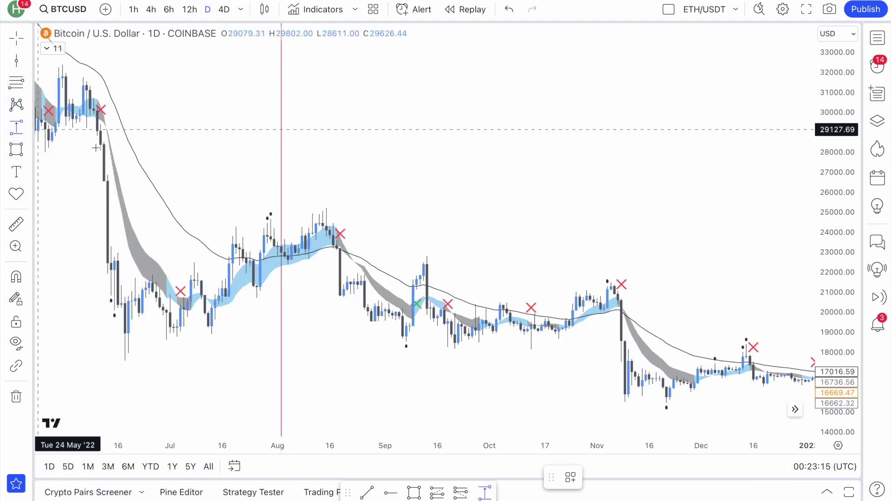
scroll(349, 253, "up", 2)
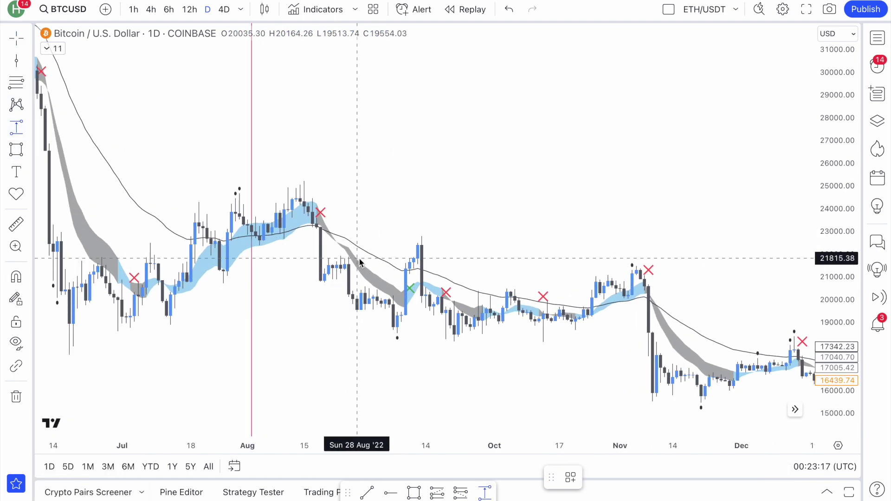
left_click(319, 217)
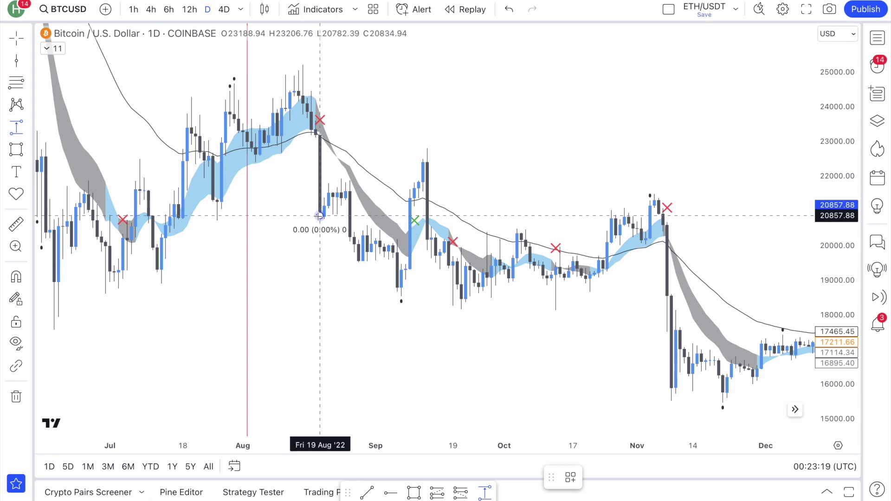
left_click(384, 266)
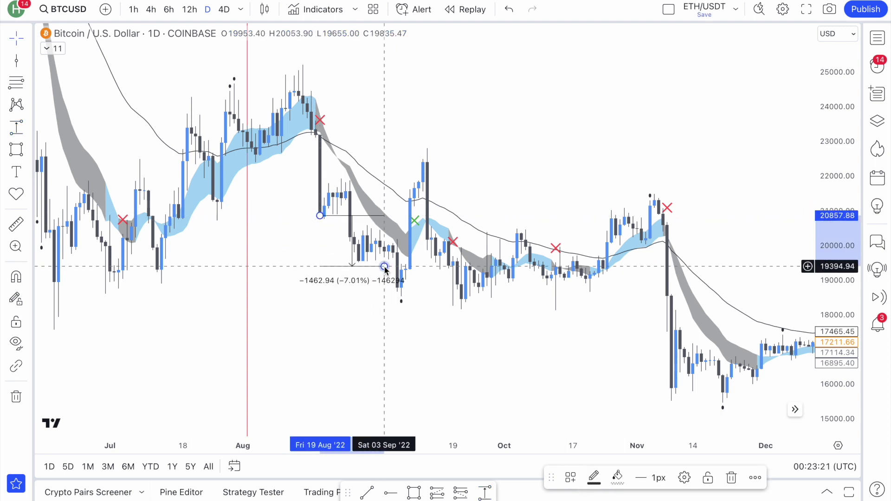
Clear the price range measurement and restore the lower indicator panes beneath the price chart
left_click(377, 329)
double_click(374, 324)
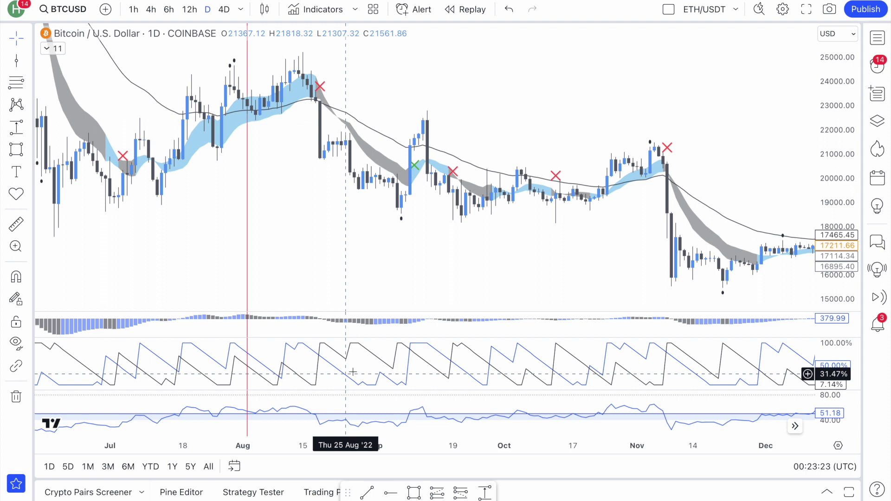
scroll(409, 243, "down", 4)
scroll(409, 249, "down", 1)
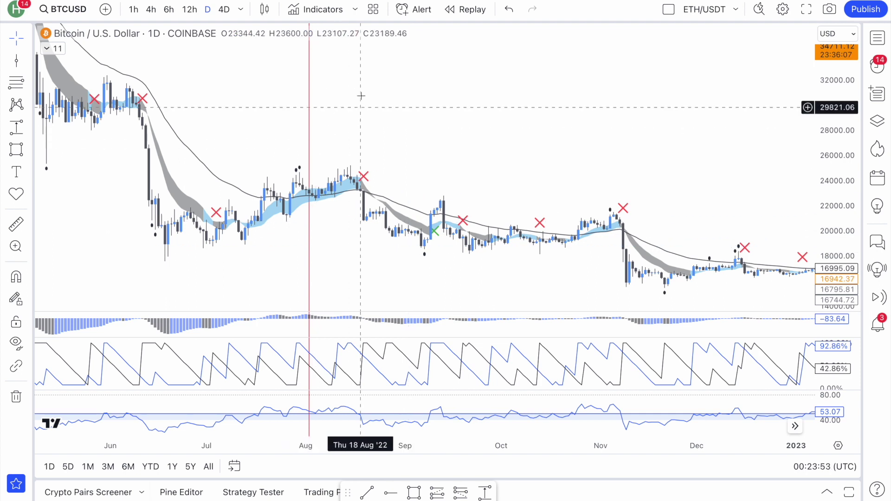
Switch back to the RANDOM.ORG results, generate a new list of 10 dates and highlight the first one
left_click(342, 2)
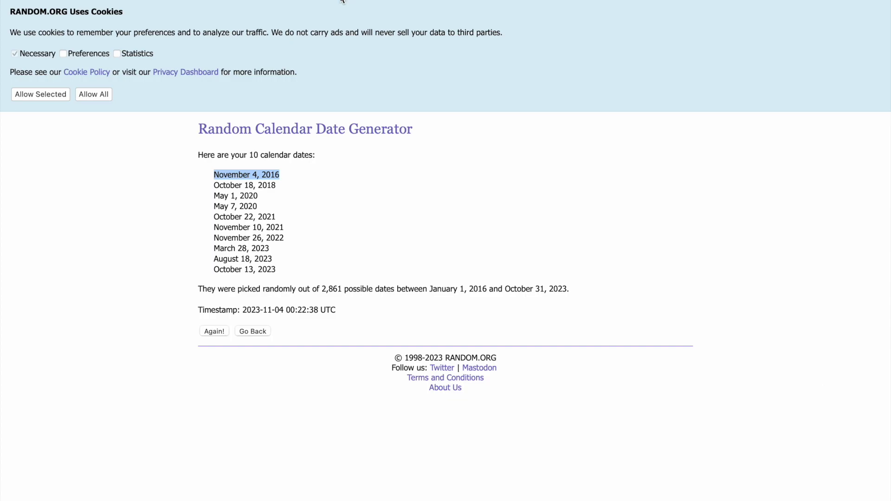
left_click(219, 5)
left_click(234, 324)
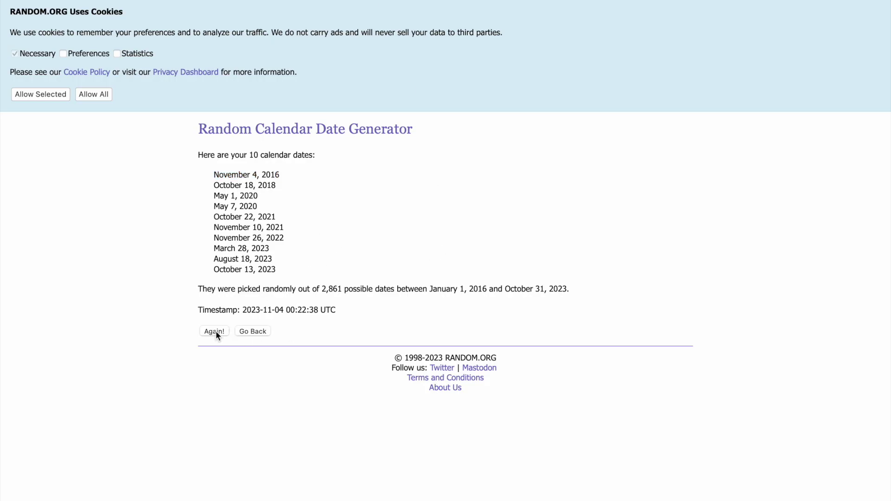
left_click(214, 331)
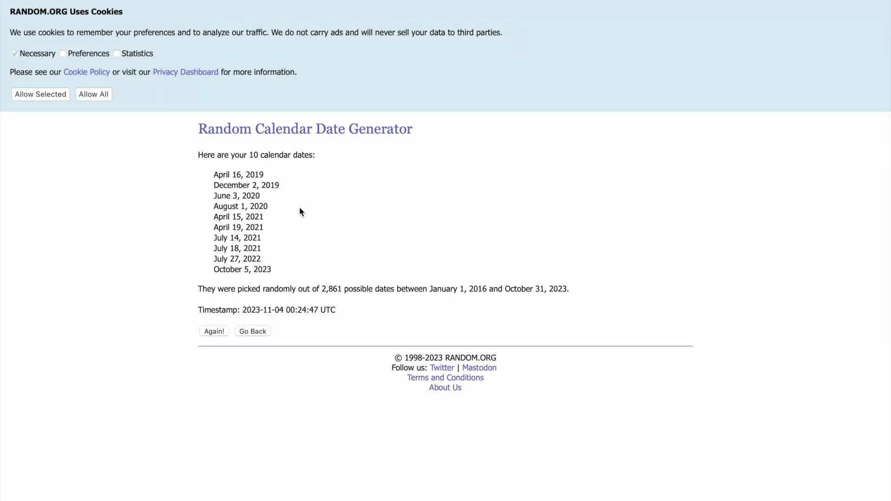
left_click_drag(271, 176, 201, 174)
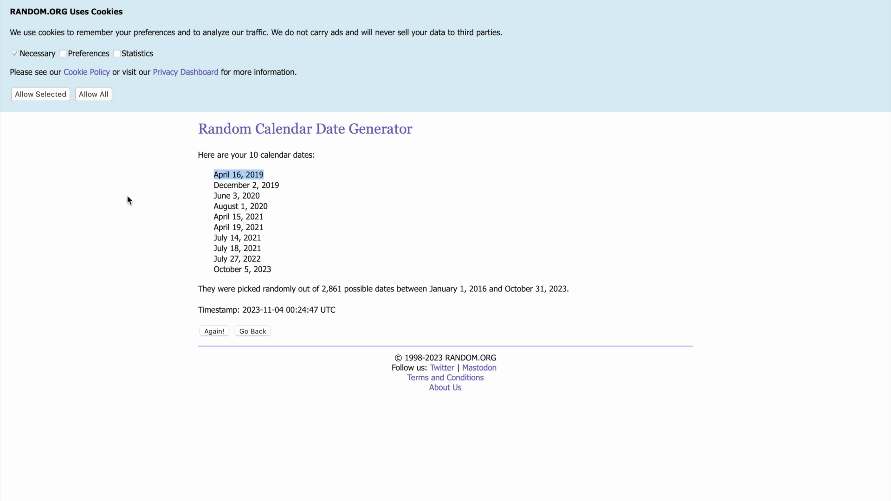
Return to TradingView's daily BTCUSD chart and mark 16 April 2019 with a vertical line
key("ctrl+Tab")
scroll(297, 224, "down", 6)
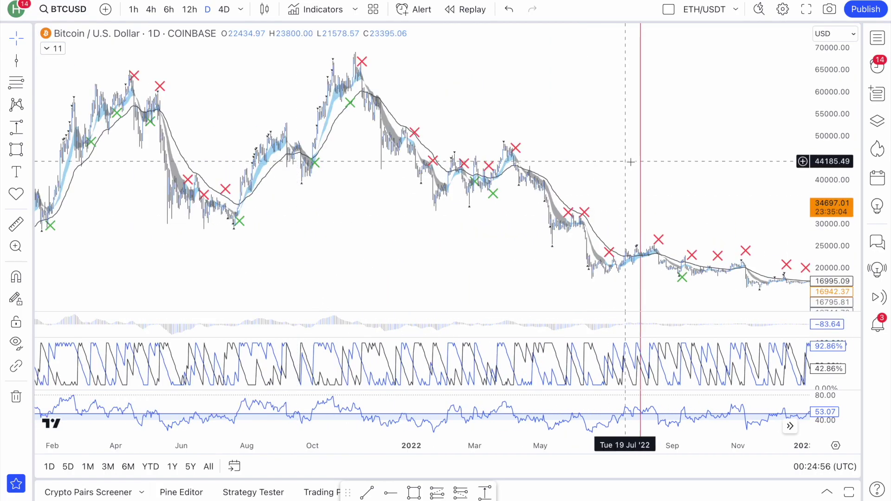
scroll(640, 163, "down", 4)
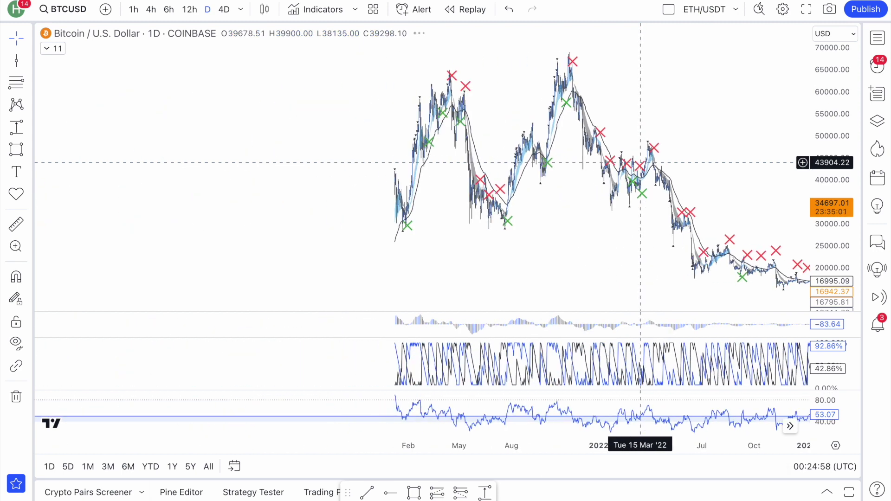
scroll(641, 163, "left", 15)
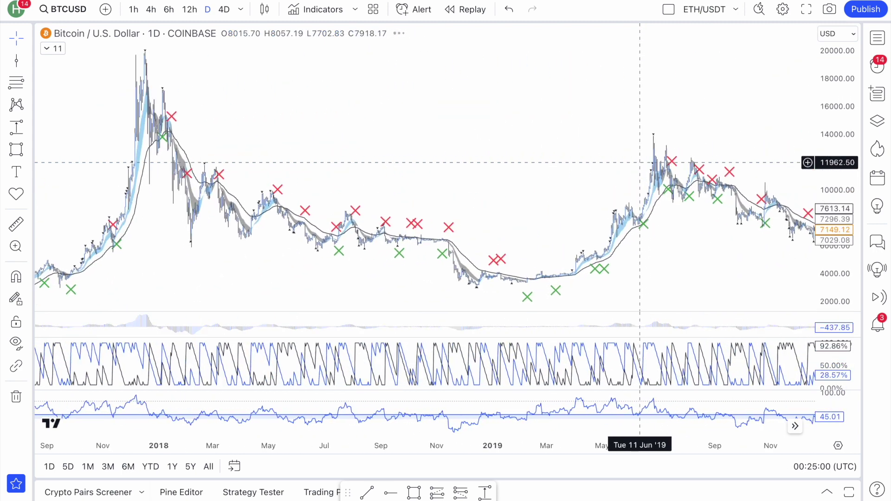
scroll(640, 162, "up", 5)
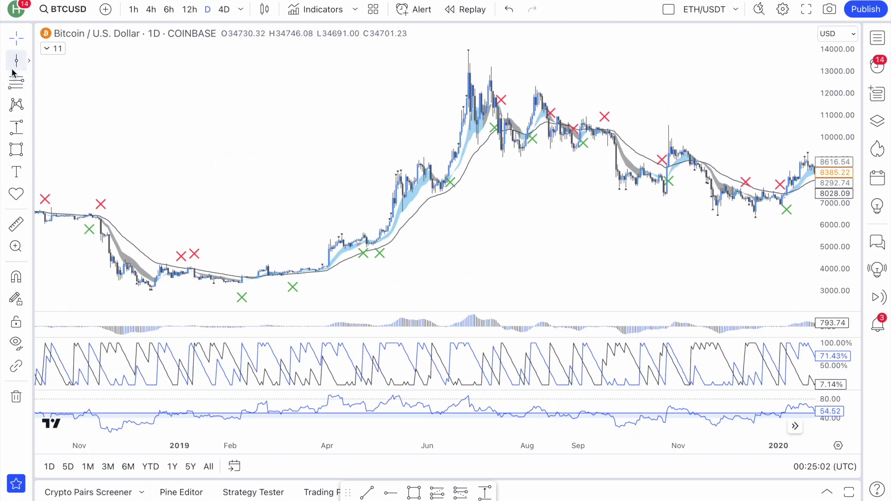
scroll(418, 185, "right", 10)
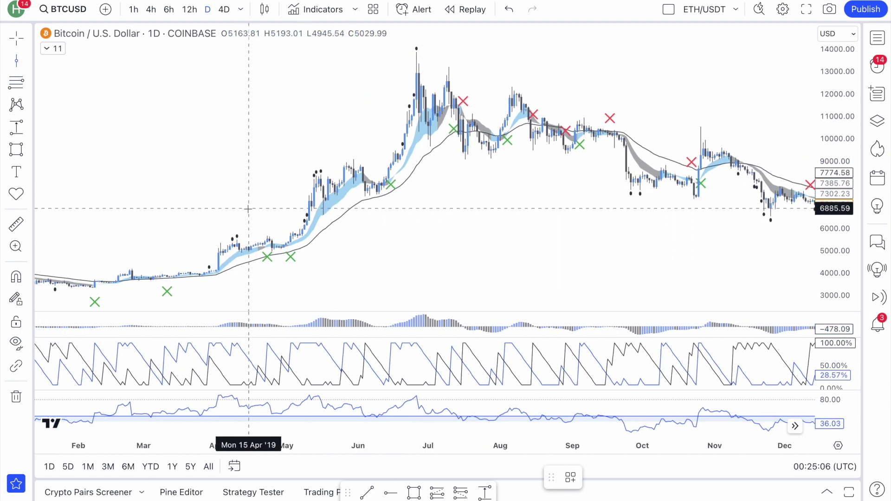
left_click(251, 209)
scroll(253, 208, "left", 10)
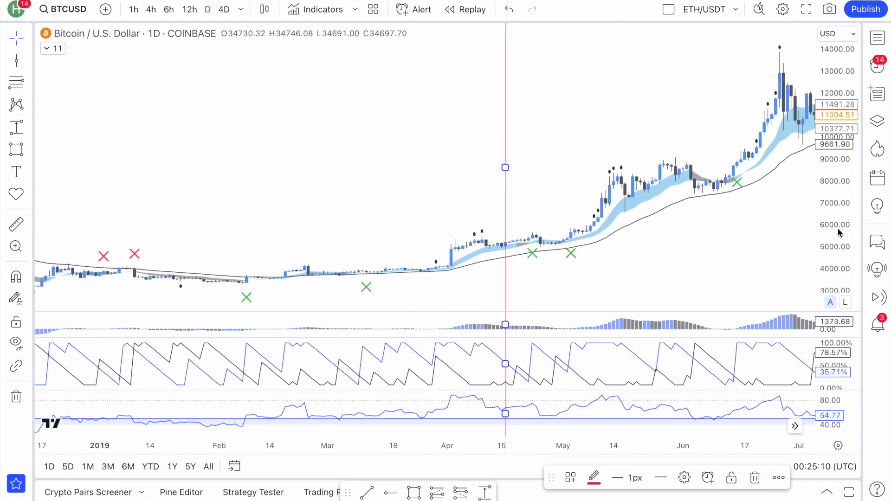
Place a Long Position from the 11 March 2019 candle at about 3,845, extending to the 16 April 2019 vertical line
scroll(765, 239, "left", 5)
scroll(729, 239, "right", 5)
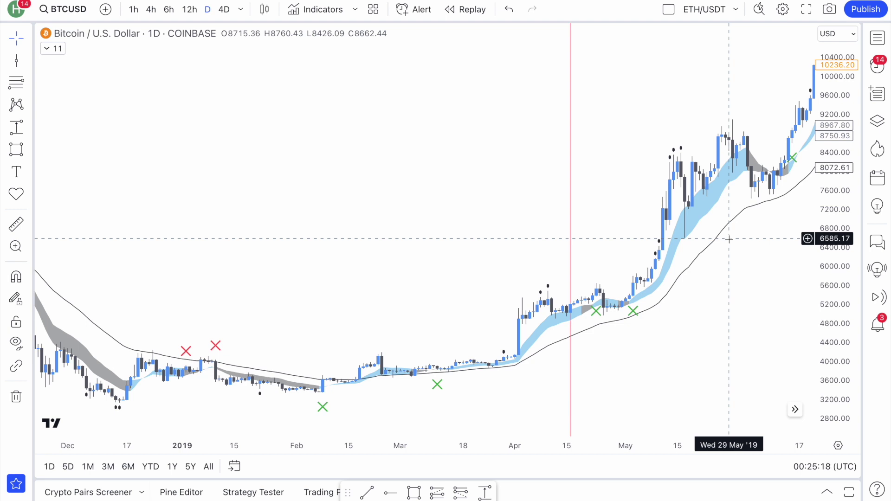
scroll(672, 297, "left", 5)
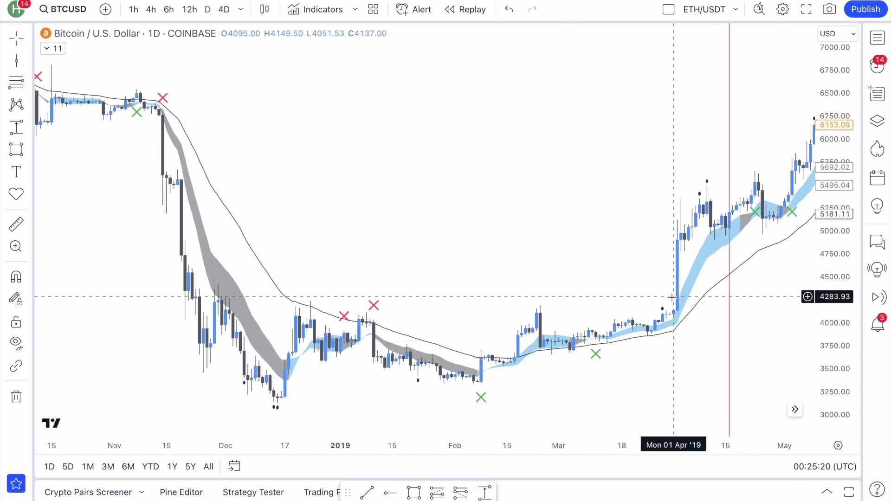
scroll(674, 302, "up", 5)
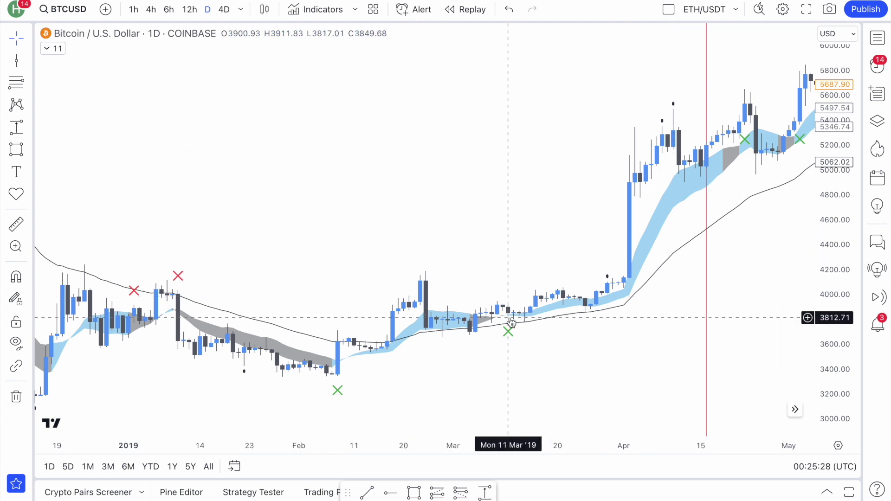
left_click(29, 130)
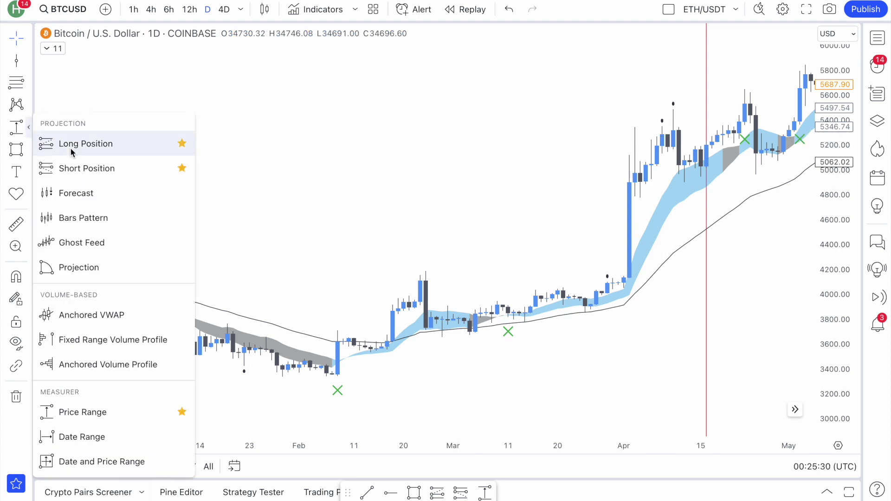
left_click(72, 145)
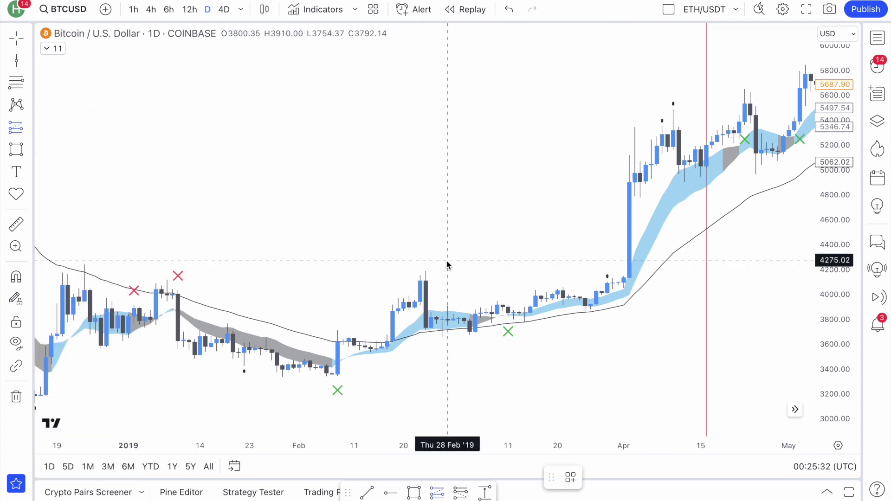
scroll(447, 265, "up", 5)
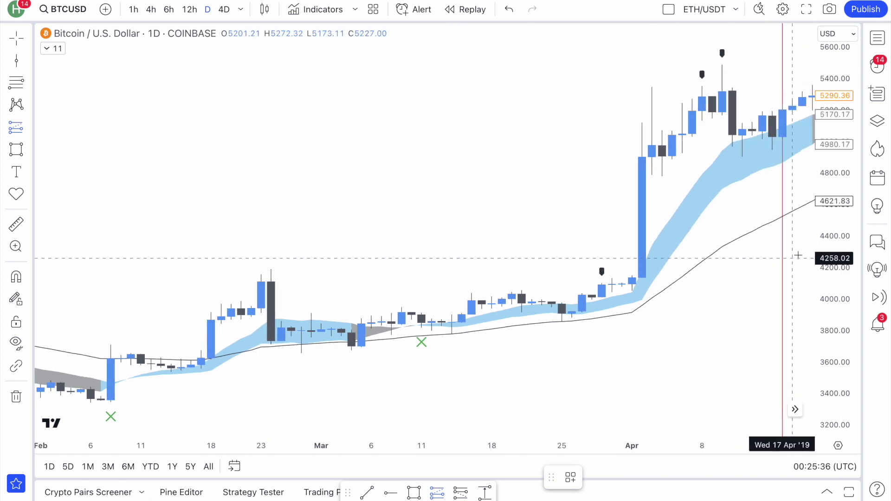
left_click(662, 353)
left_click_drag(659, 356, 429, 255)
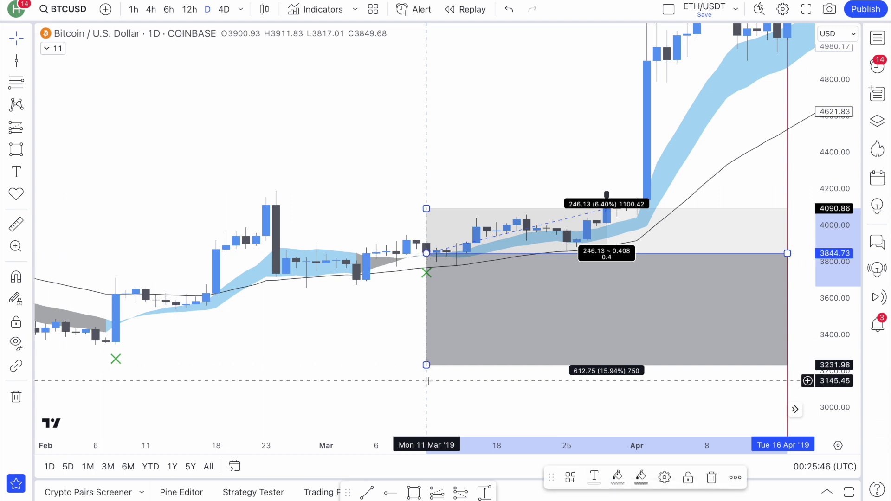
Tighten the long position's stop level to about 3,760, just under the moving average at the 11 March 2019 entry
left_click_drag(426, 365, 489, 268)
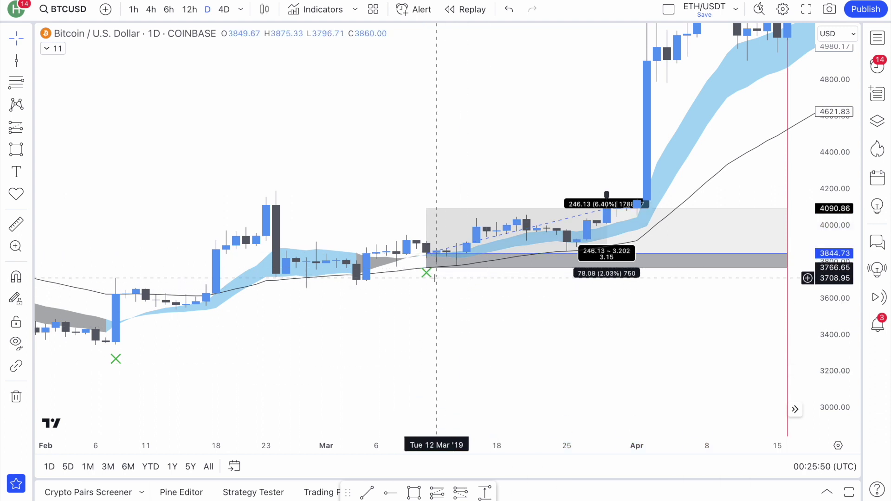
scroll(432, 334, "down", 1)
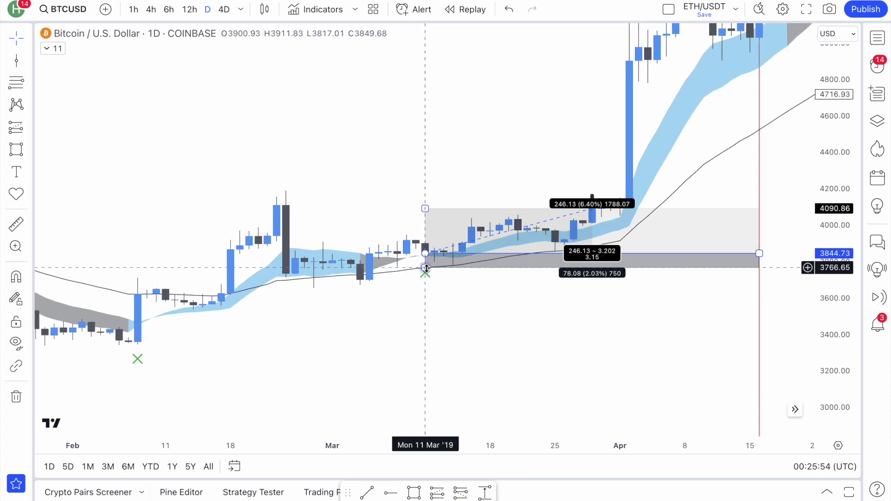
left_click(426, 268)
mouse_move(426, 268)
left_mouse_down()
mouse_move(427, 280)
mouse_move(436, 270)
left_mouse_up()
left_click(478, 325)
scroll(478, 325, "down", 5)
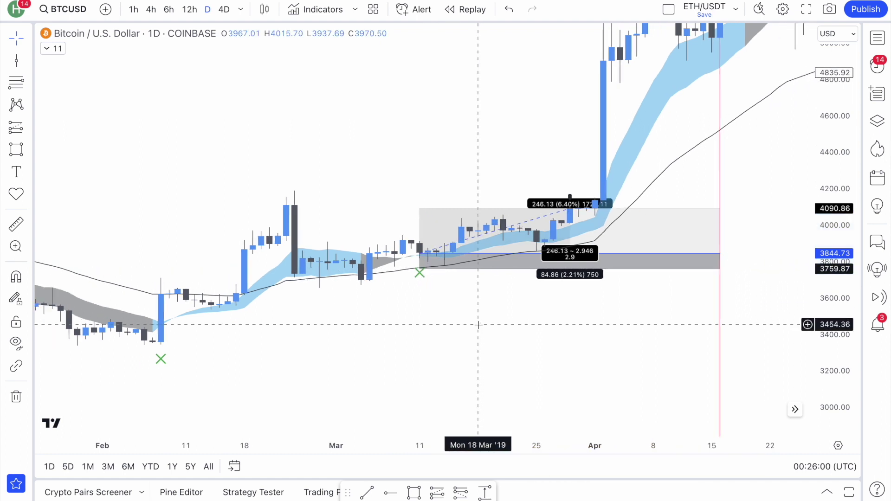
Restore the lower indicator panes beneath the price chart with the long position in view
scroll(542, 369, "right", 3)
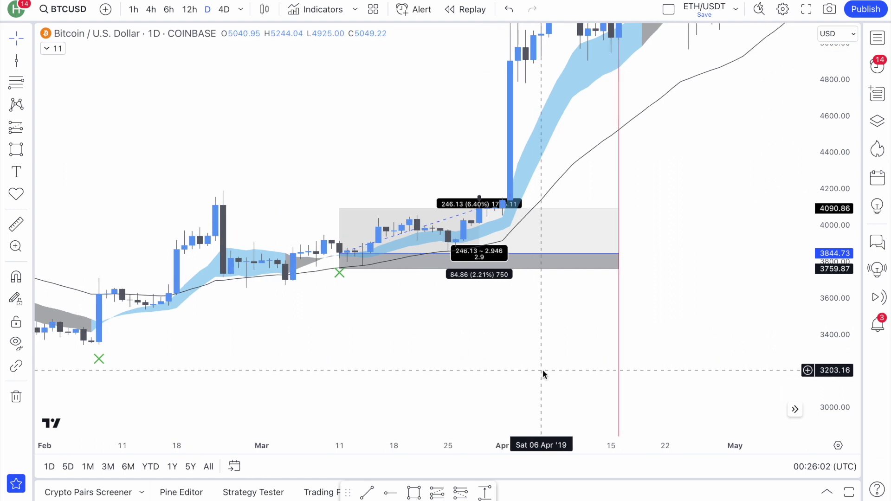
scroll(557, 320, "up", 1)
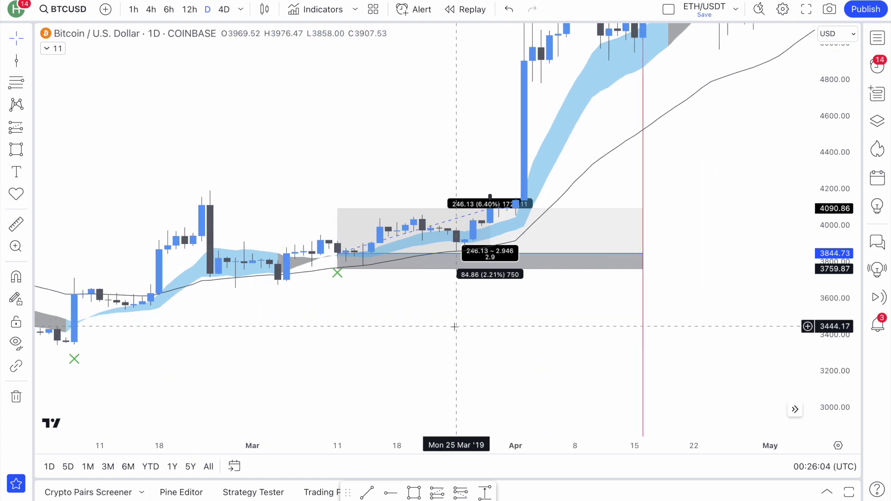
double_click(425, 305)
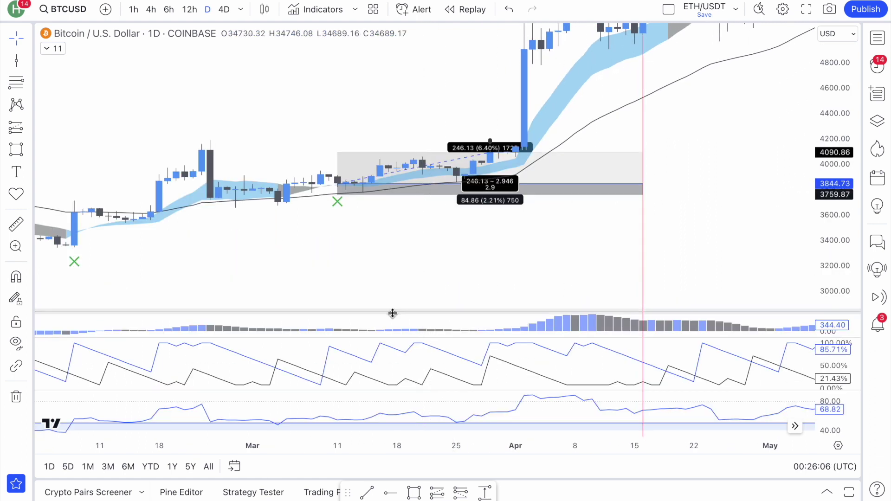
scroll(365, 306, "down", 5)
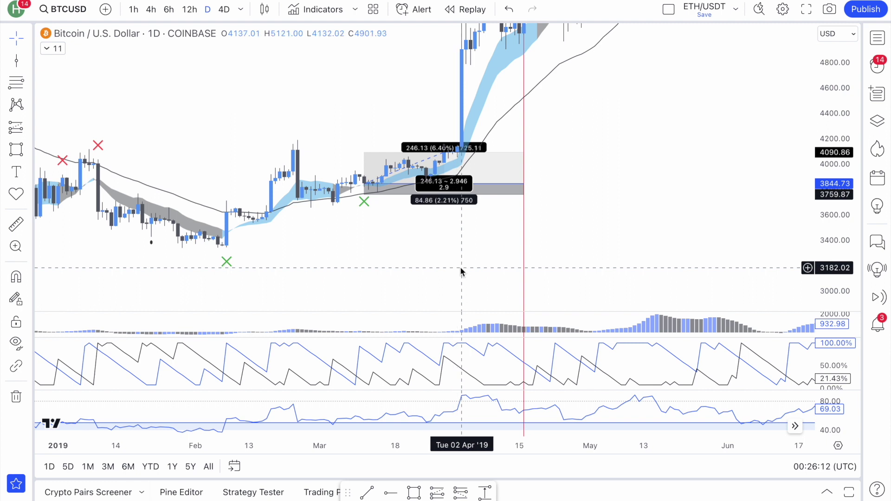
Try the long position's profit target at about 4,337 and at about 4,099
left_click(502, 166)
left_click_drag(365, 152, 364, 121)
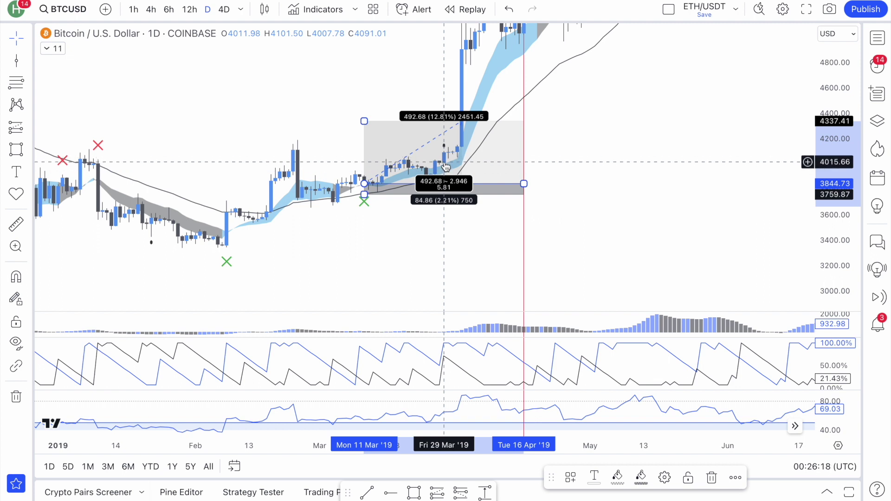
left_click_drag(369, 125, 365, 153)
left_click(449, 237)
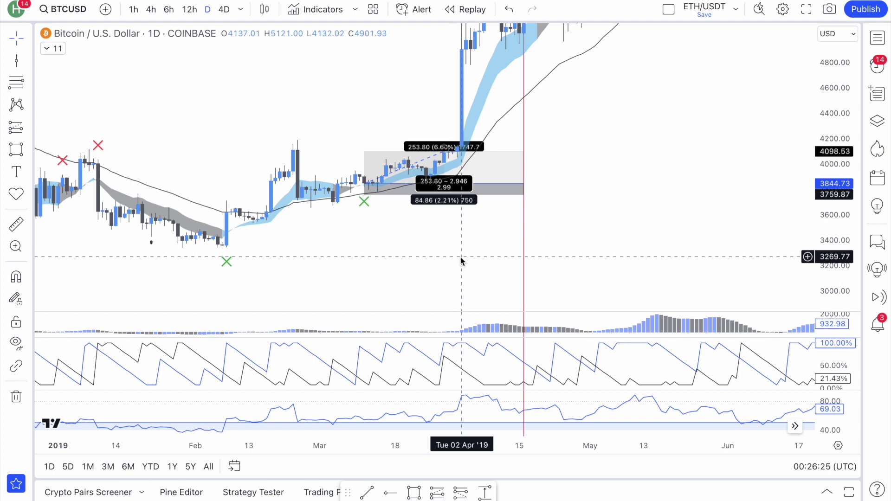
Raise the long position's profit target to about 4,903, at the close of the 2 April 2019 candle
left_click(364, 152)
left_click_drag(364, 152, 432, 48)
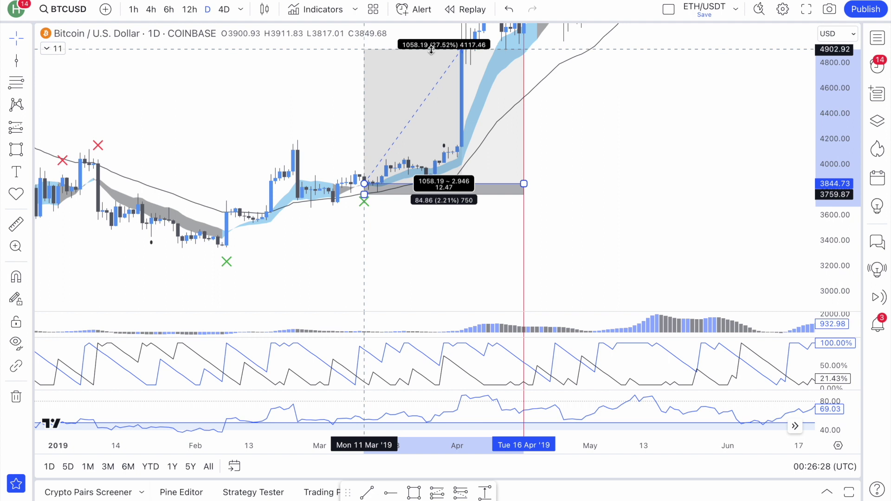
left_click(766, 140)
left_click_drag(838, 139, 844, 205)
left_click_drag(766, 185, 696, 220)
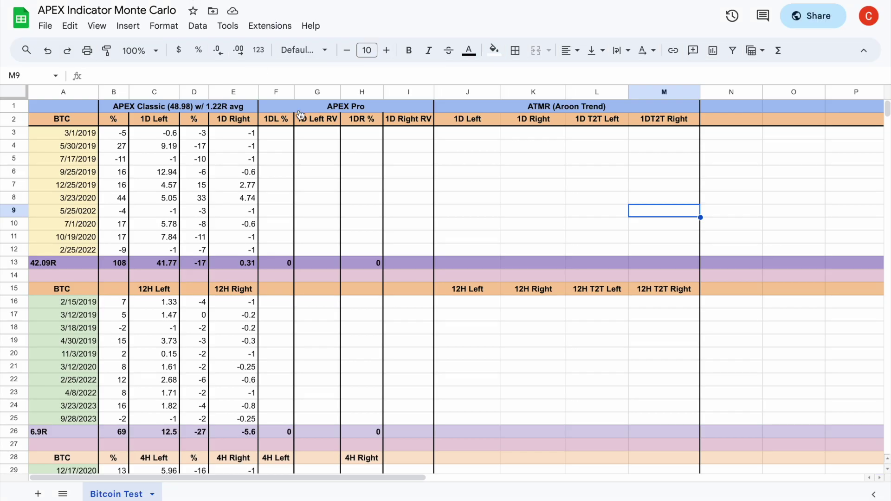
Switch to the APEX Indicator Monte Carlo spreadsheet and enter 12.47 in cell J3 under ATMR 1D Left
left_click(456, 137)
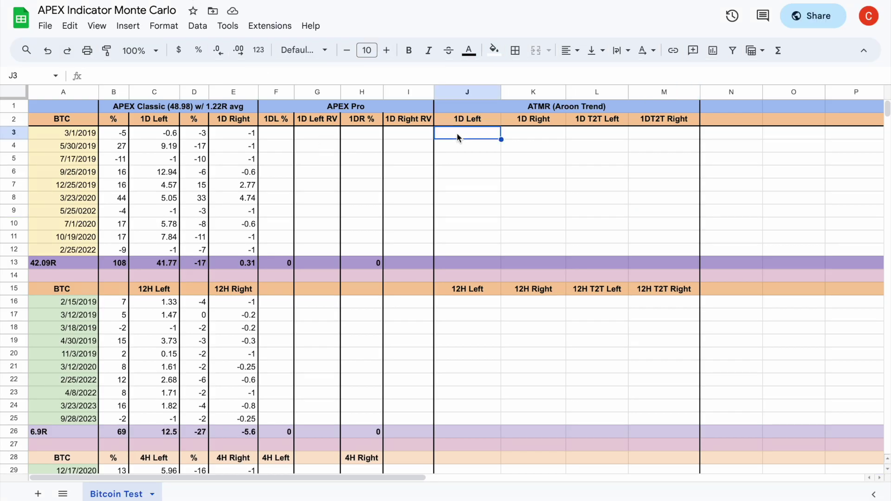
type("12.47")
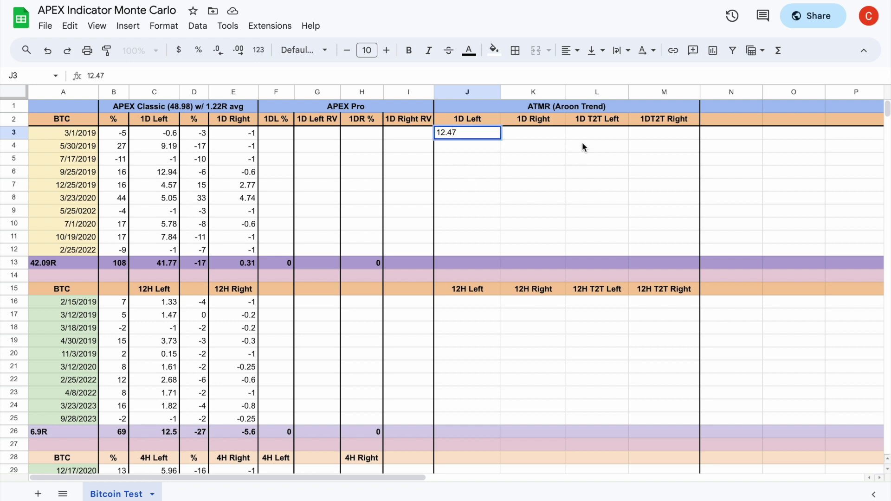
left_click(610, 132)
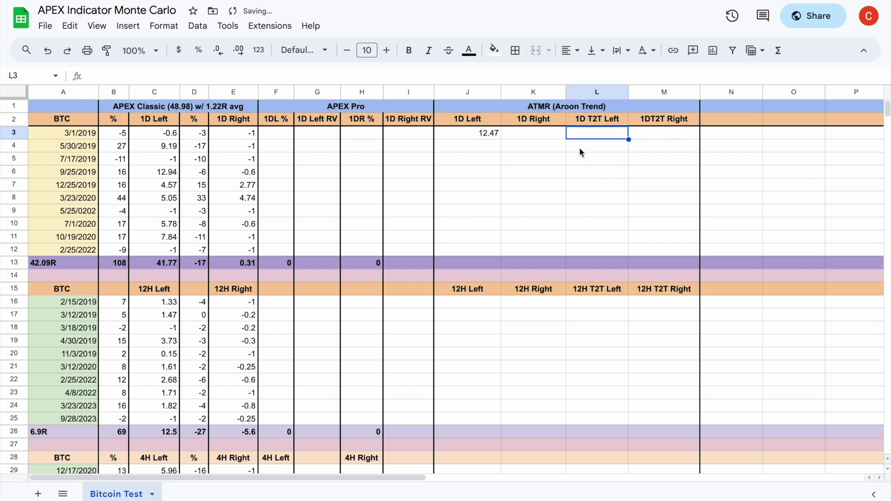
Change the ATMR header in cell K2 to "1D T2T Left"
left_click(546, 121)
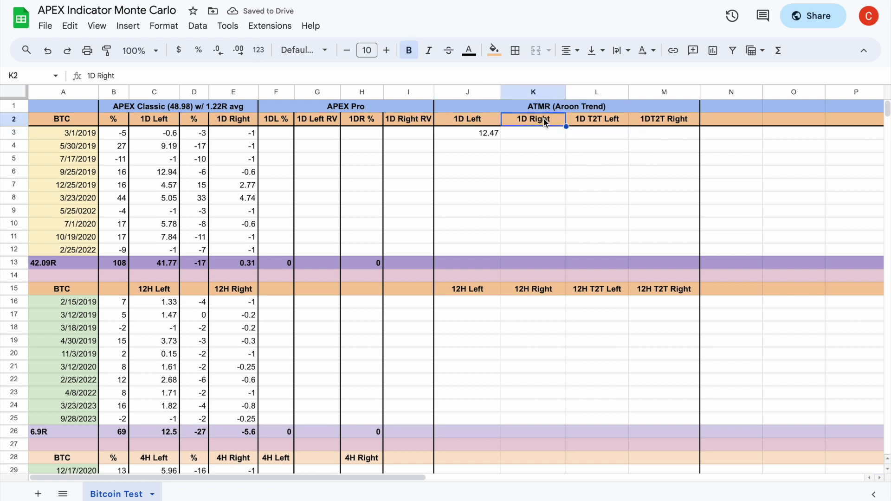
type("1")
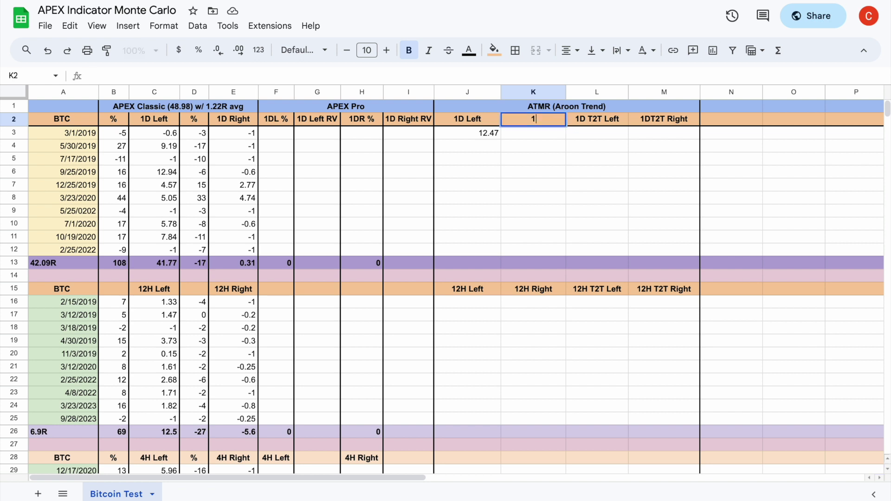
type("D t2")
key("BackSpace")
key("BackSpace")
key("BackSpace")
type("T2T")
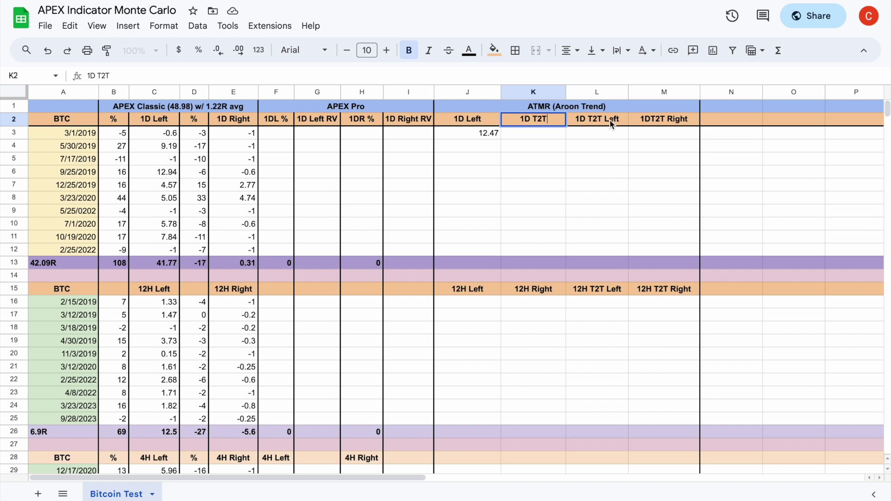
type(" L")
key("BackSpace")
type("LEFT")
key("BackSpace")
key("BackSpace")
type("EFT")
key("BackSpace")
key("BackSpace")
key("BackSpace")
key("BackSpace")
type("Left")
Change the ATMR header in cell L2 to "1D Right"
left_click(595, 120)
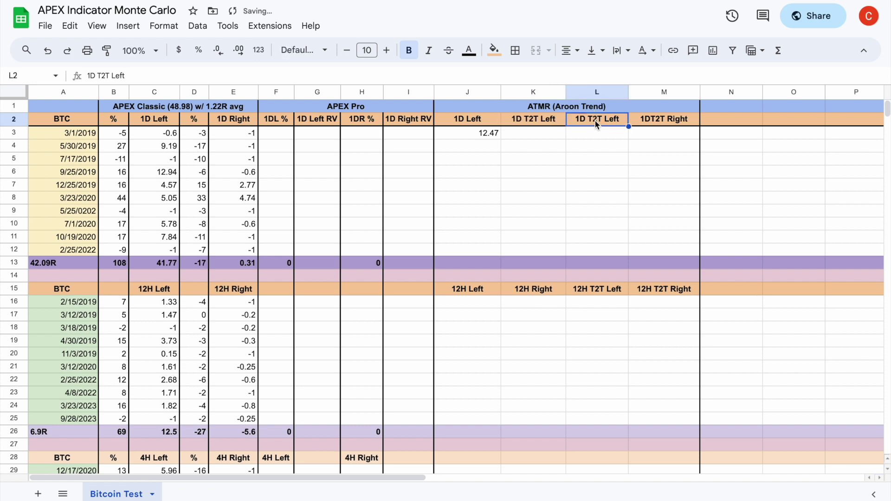
type("1D Right")
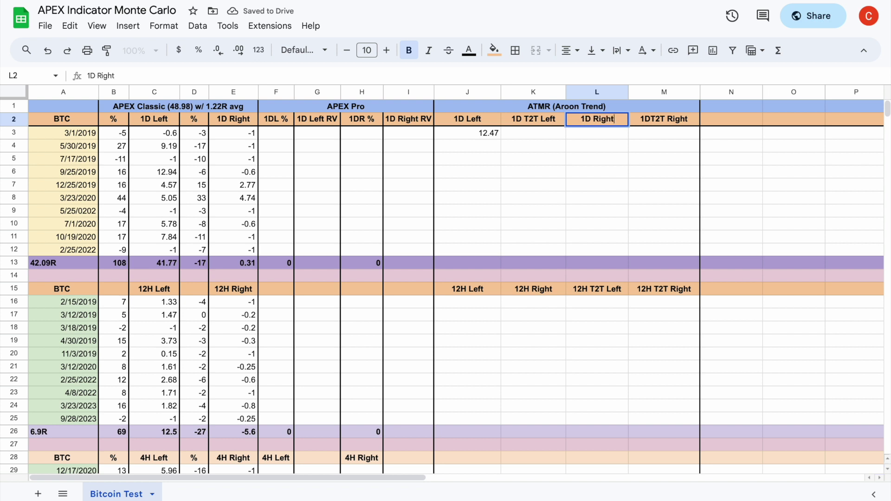
left_click(598, 178)
left_click(543, 133)
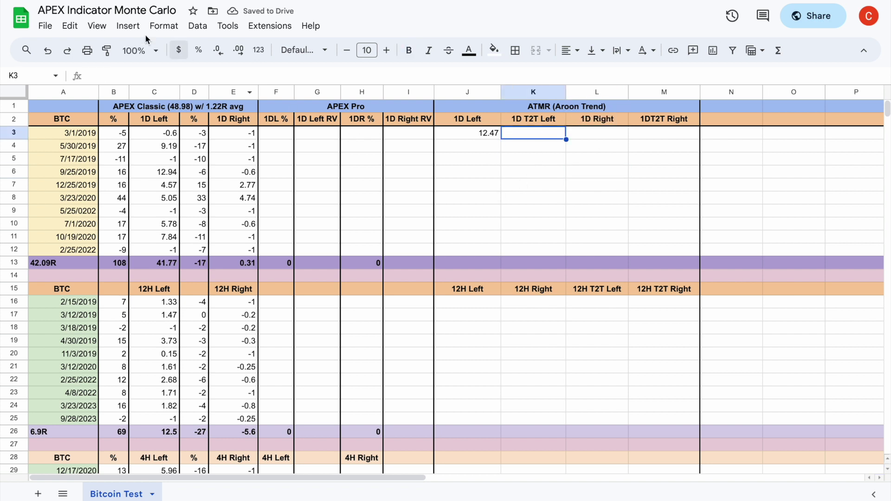
Try inserting a column after the ATMR 1D Left column, and undo the insertion
left_click(442, 92)
right_click(443, 91)
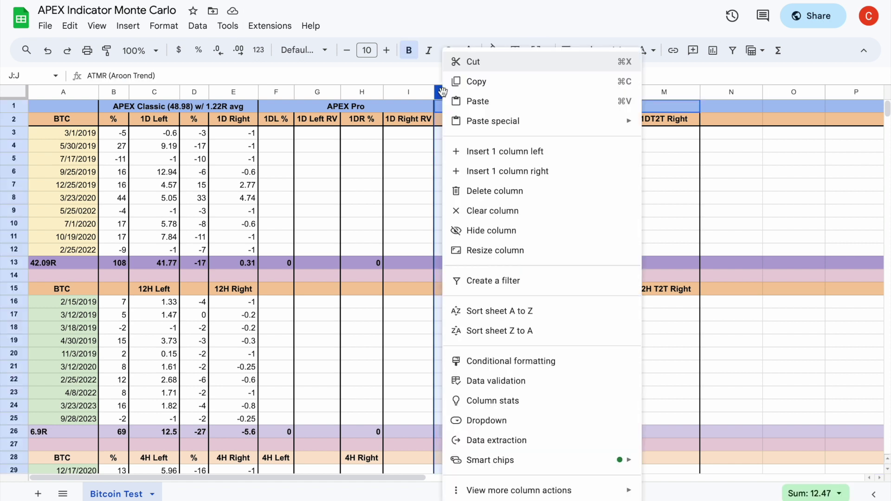
left_click(498, 171)
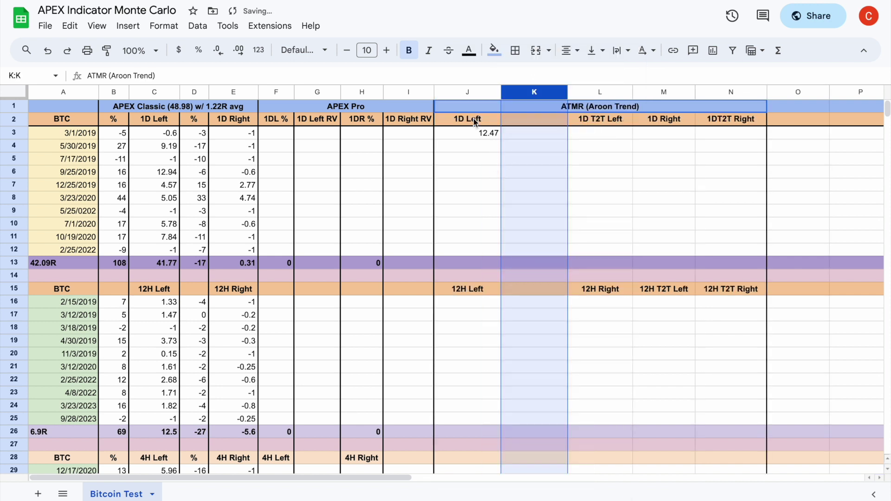
left_click_drag(458, 92, 515, 92)
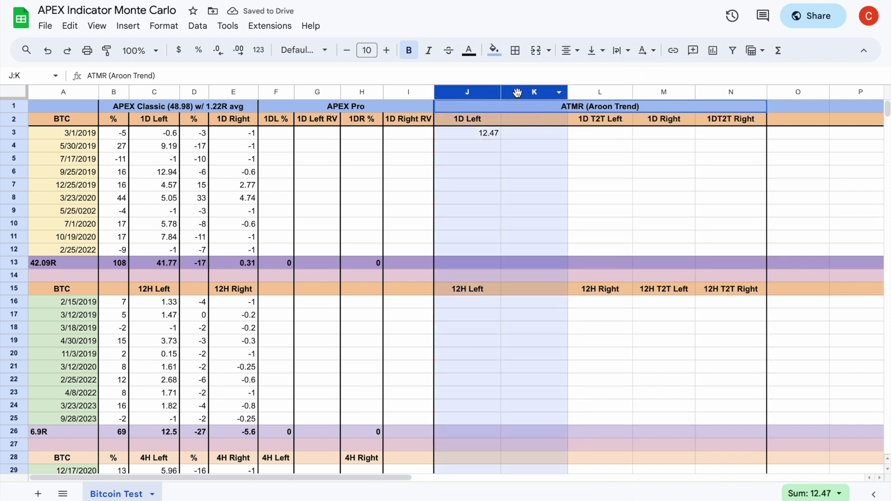
left_click(599, 238)
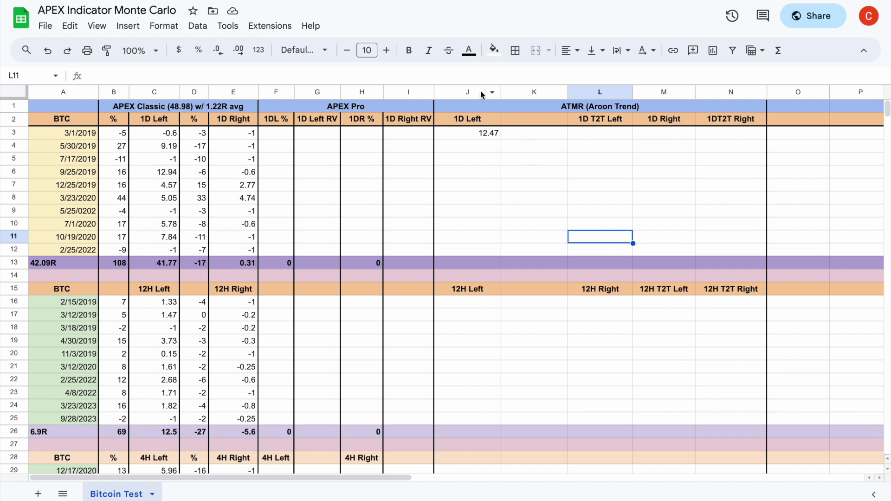
key("ctrl+z")
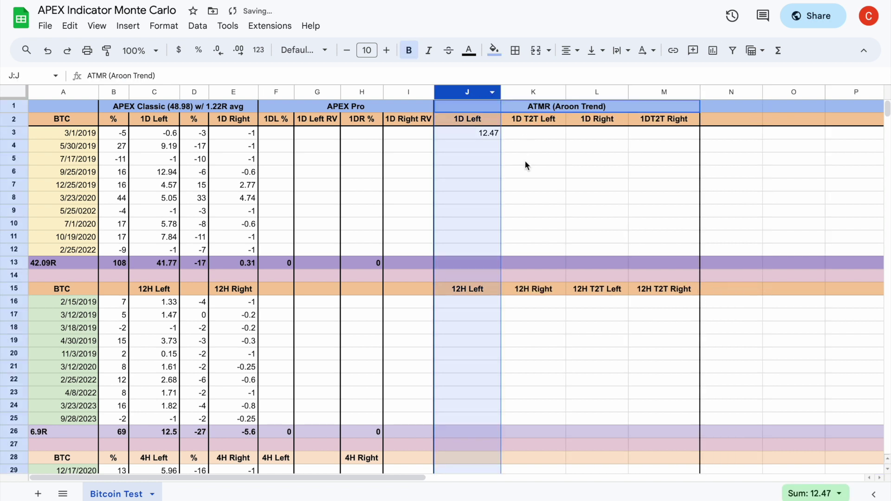
left_click(528, 170)
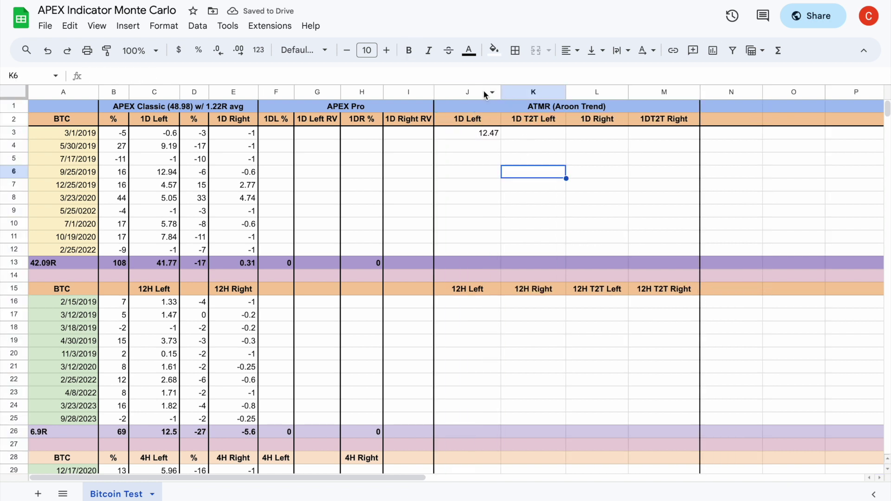
Insert a column before the ATMR 1D Left column and label its row 2 header "1DL%"
right_click(485, 93)
left_click(521, 153)
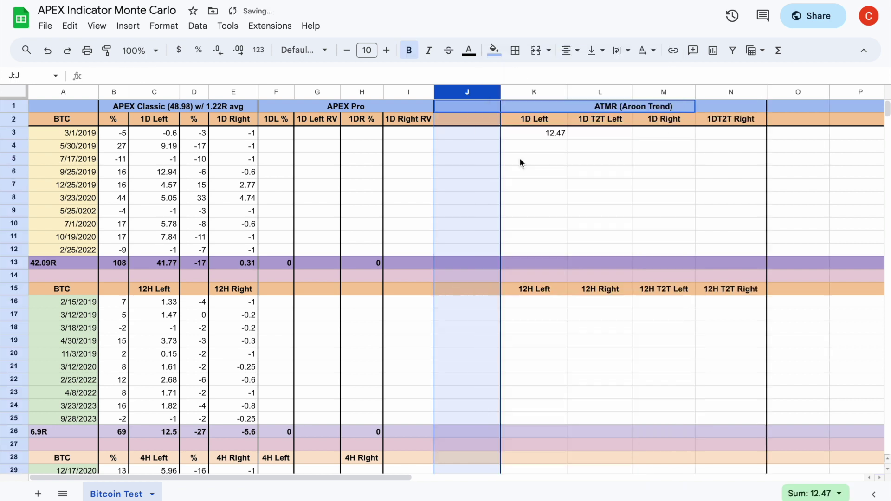
left_click(533, 173)
left_click(472, 121)
type("1DL%")
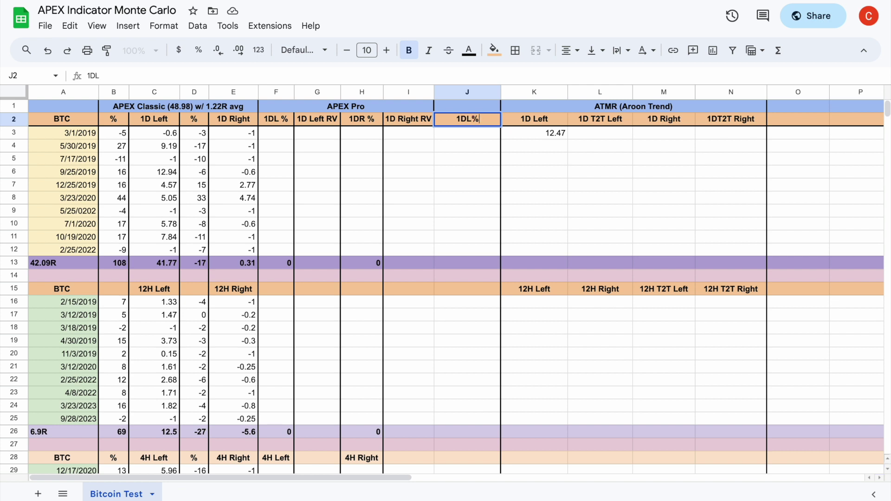
Record 27 in the ATMR 1DL% column for the 3/1/2019 test, checking the percentage on the TradingView chart
left_click(465, 133)
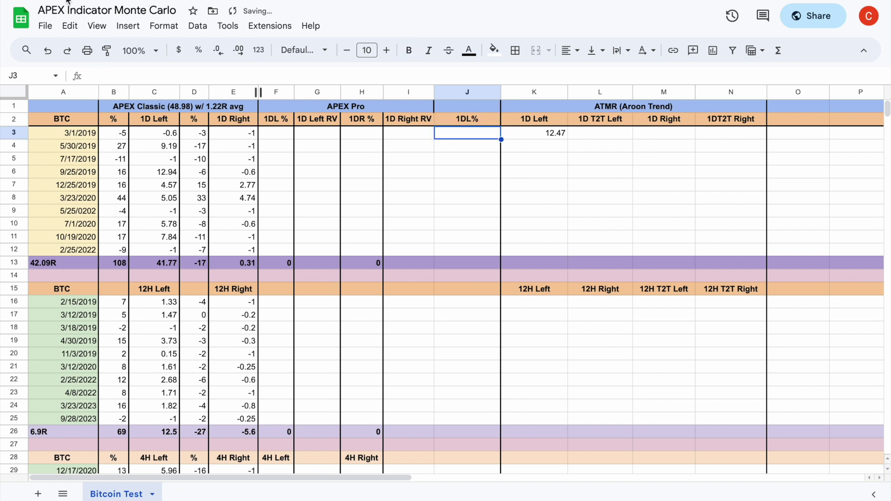
key("alt+Tab")
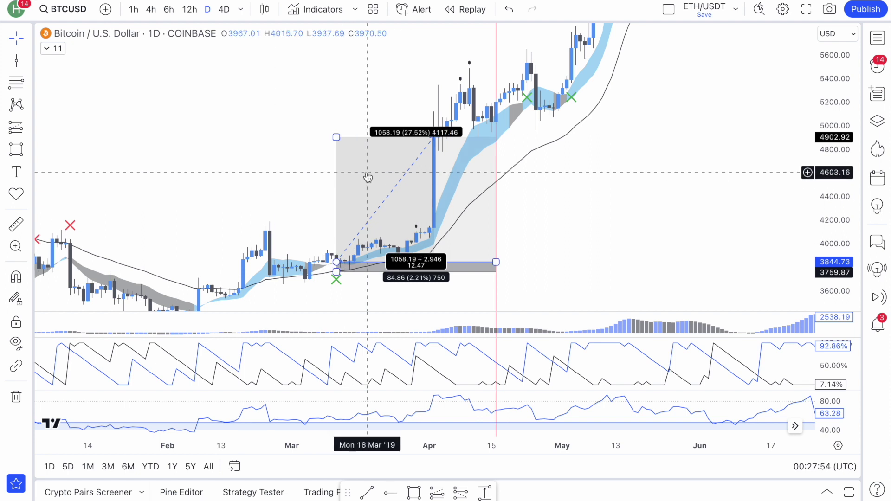
key("alt+Tab")
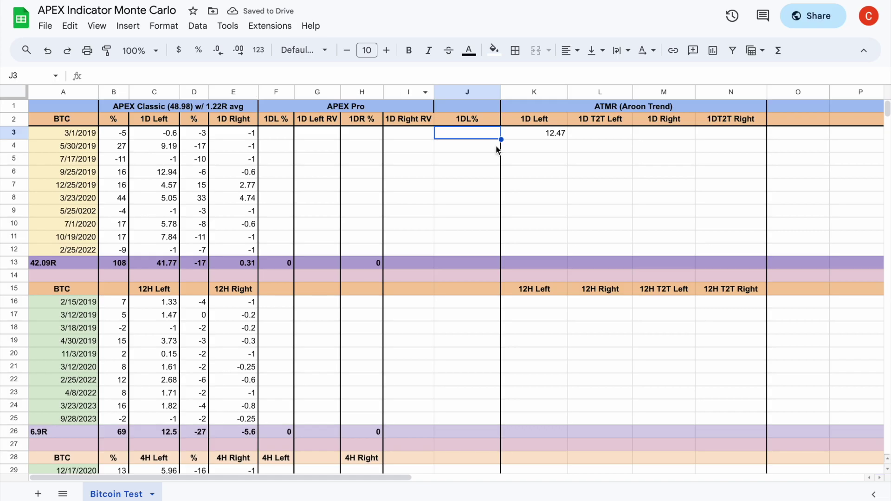
type("27")
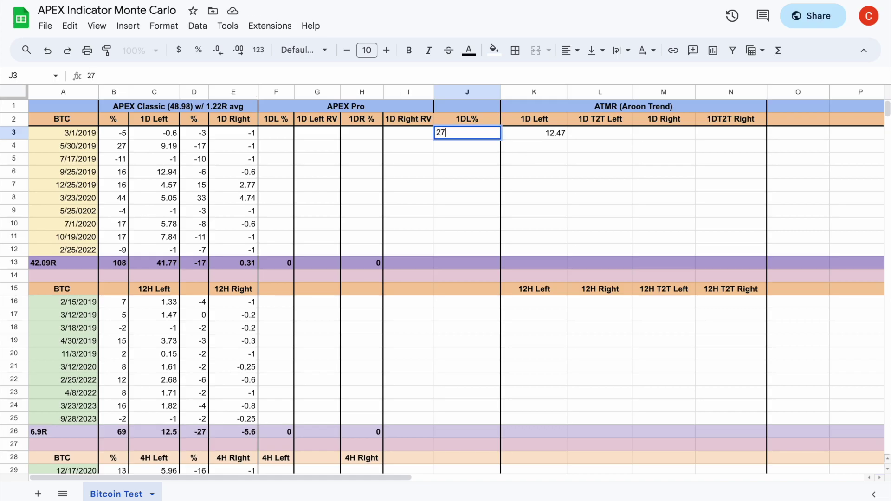
left_click(470, 199)
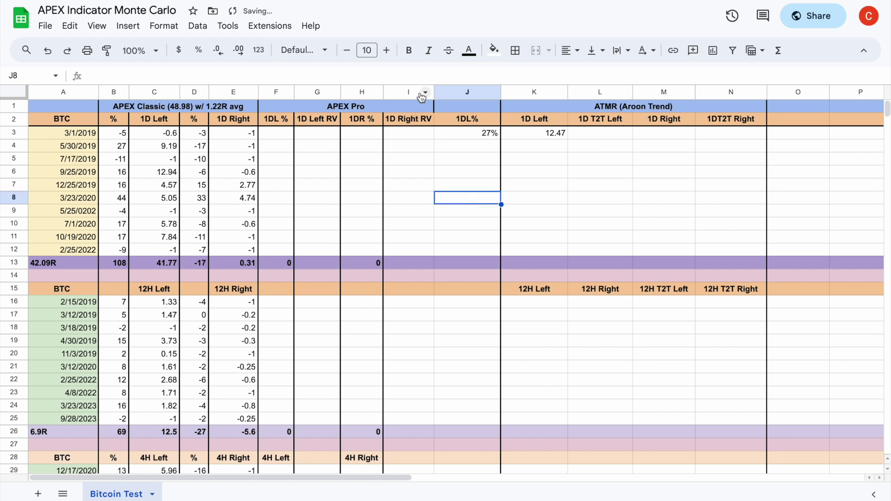
Apply a border to the 1D Right RV column (column I)
right_click(421, 96)
left_click(391, 80)
left_click(467, 198)
left_click(404, 95)
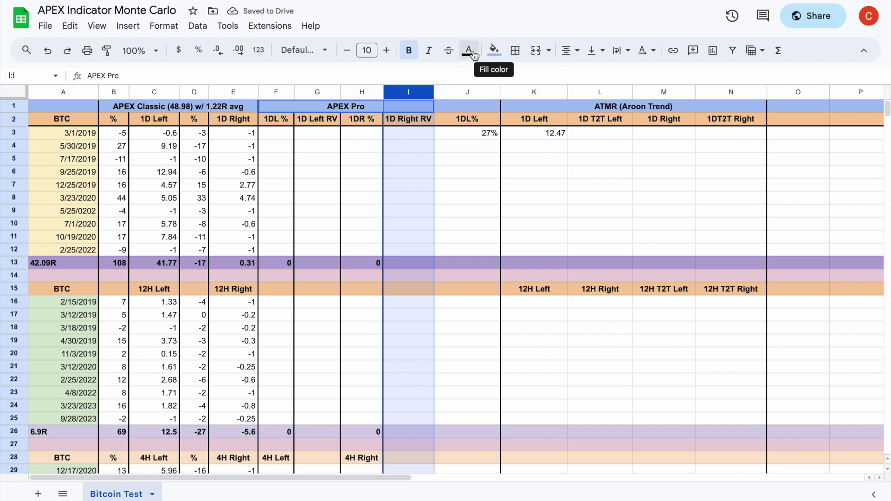
left_click(515, 50)
left_click(605, 78)
left_click(595, 206)
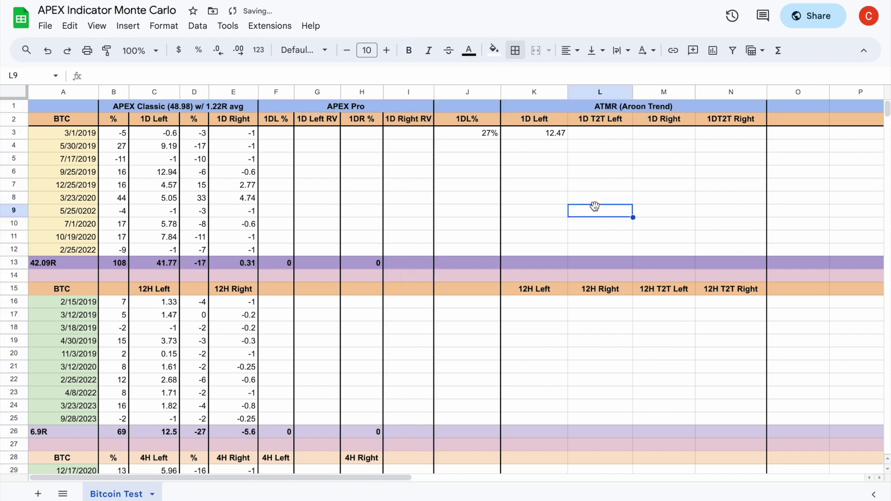
Narrow the ATMR 1D Left column (column K)
left_click(496, 92)
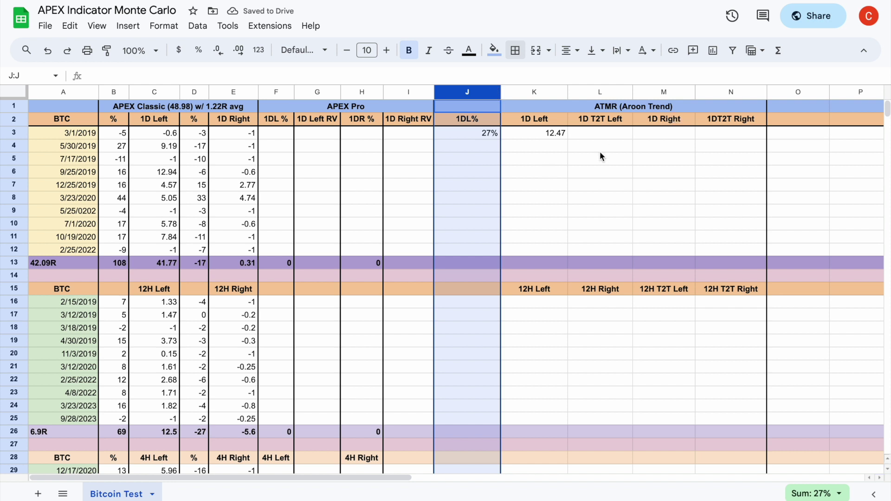
left_click(650, 224)
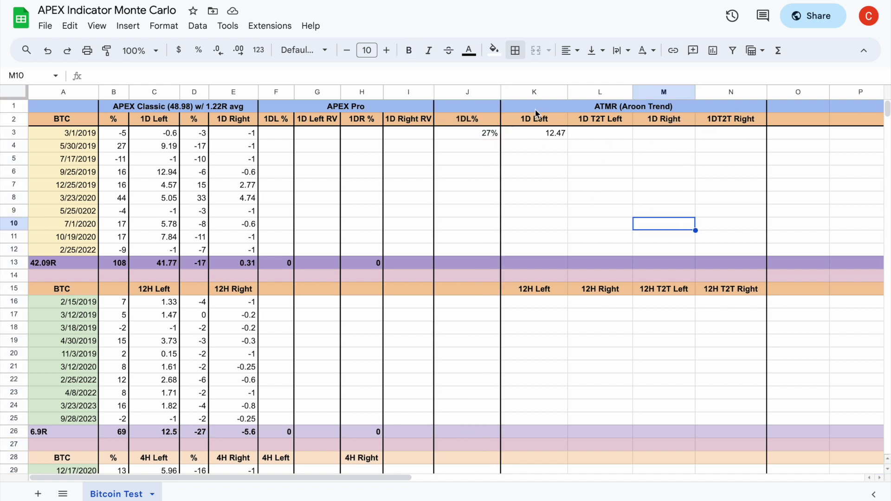
left_click_drag(565, 94, 542, 95)
left_click(575, 172)
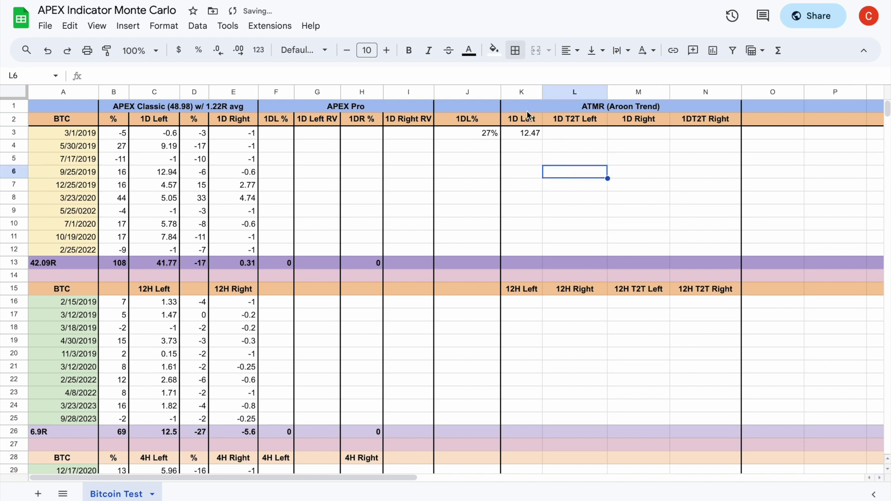
Insert a column after ATMR 1D Left with the row 2 header "1DT%", and adjust the width of the 1DL% column
right_click(520, 96)
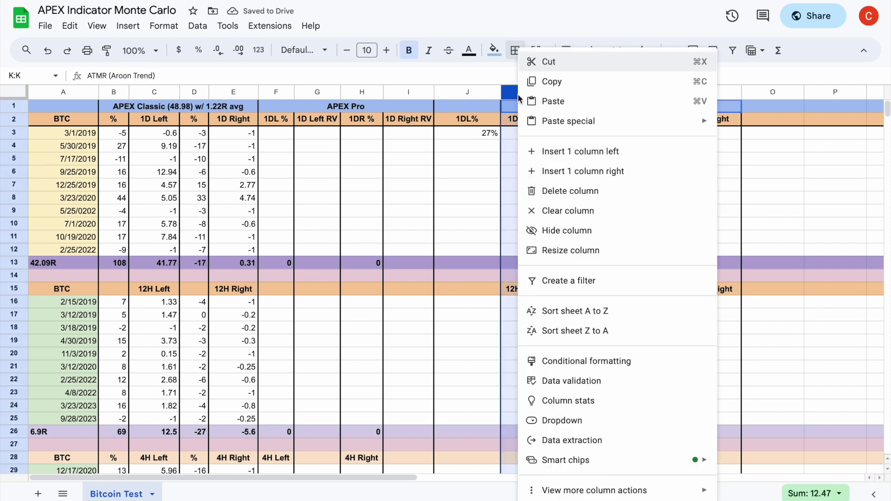
left_click(545, 172)
left_click(606, 152)
left_click(560, 121)
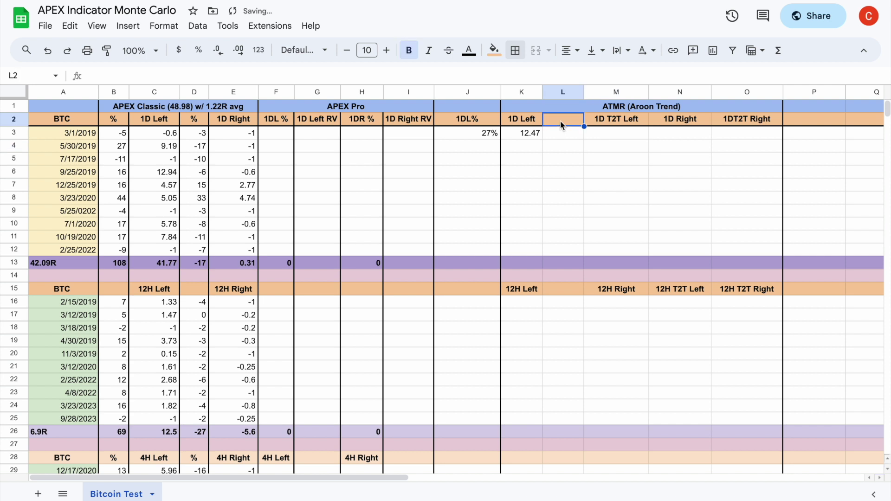
type("1DT%")
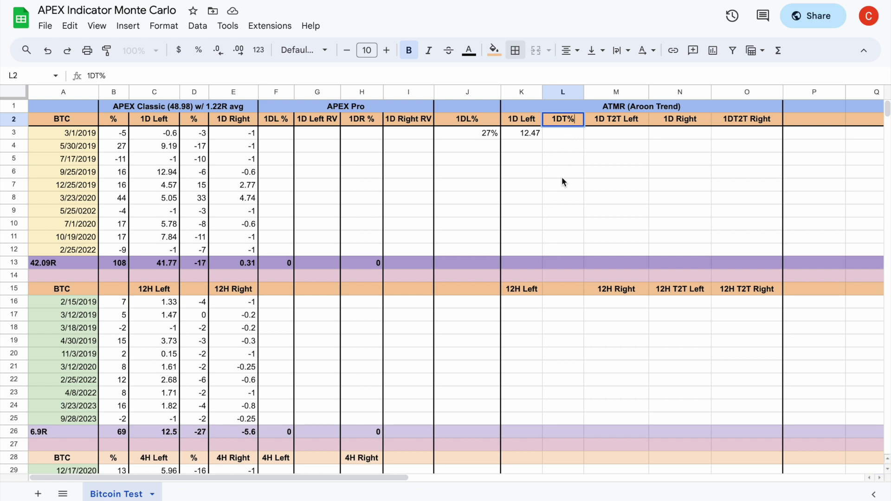
left_click(562, 177)
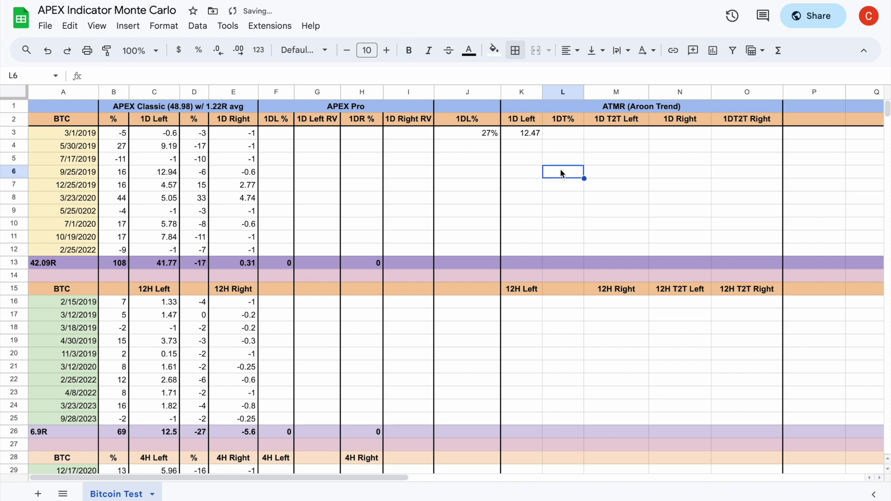
mouse_move(501, 91)
left_mouse_down()
mouse_move(467, 92)
mouse_move(508, 92)
left_mouse_up()
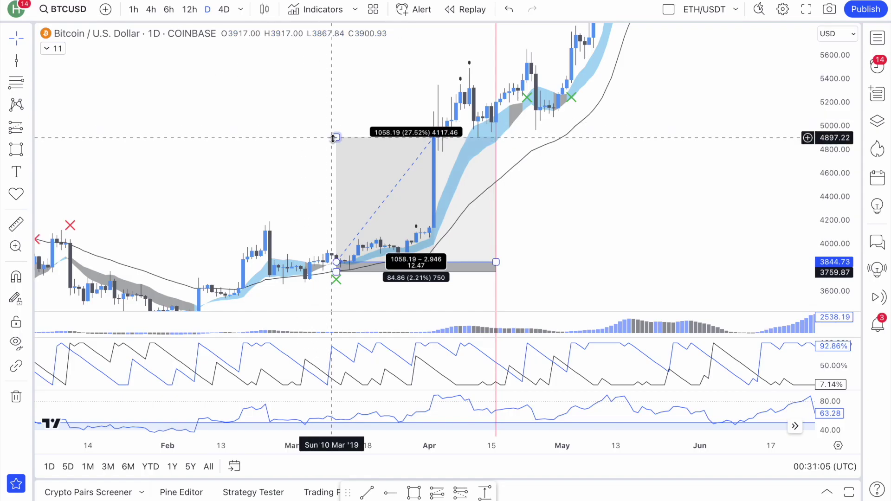
On the BTCUSD chart, lower the 11 March 2019 long position's target to about 4090 and end it on 29 March 2019
mouse_move(333, 138)
left_mouse_down()
mouse_move(352, 143)
mouse_move(400, 232)
left_mouse_up()
scroll(443, 201, "up", 3)
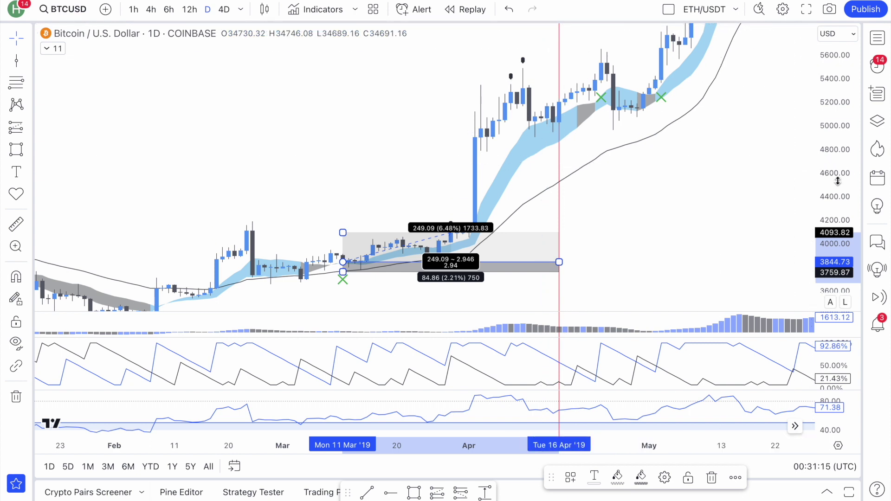
left_click_drag(814, 153, 814, 86)
double_click(757, 173)
key("alt+r")
left_click_drag(574, 243, 431, 244)
left_click_drag(359, 181, 364, 181)
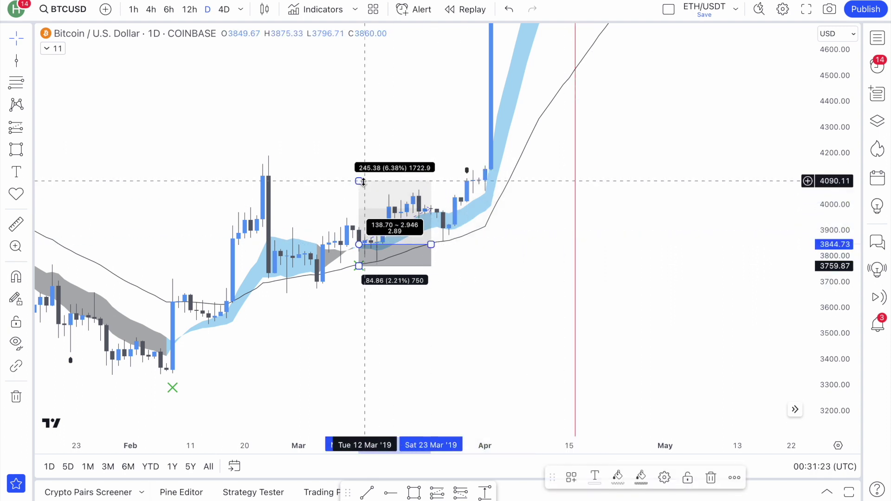
left_click_drag(432, 244, 467, 245)
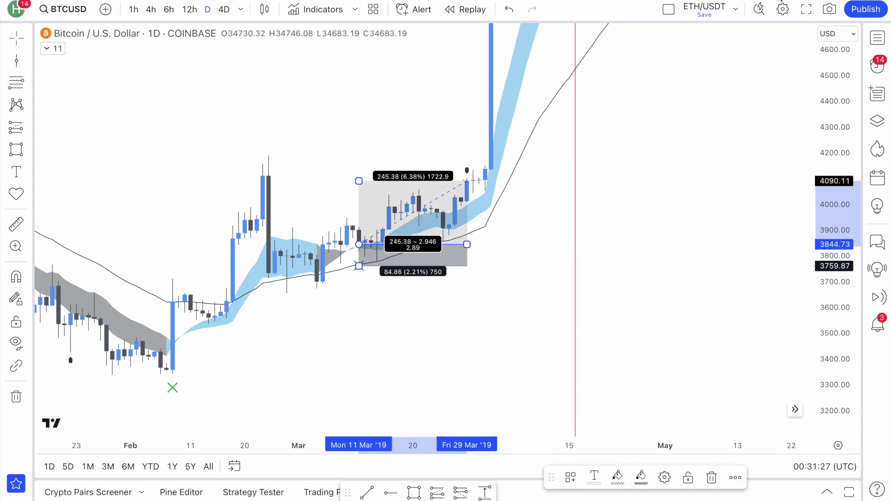
Switch to the Monte Carlo spreadsheet and record 6 under 1DTL% and 2.89 under 1D T2T Left in row 3
left_click(172, 5)
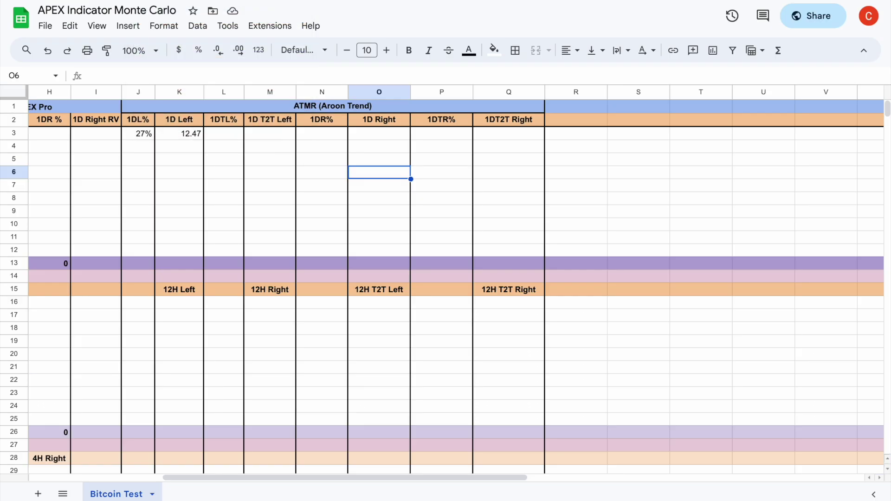
left_click(234, 136)
type("6")
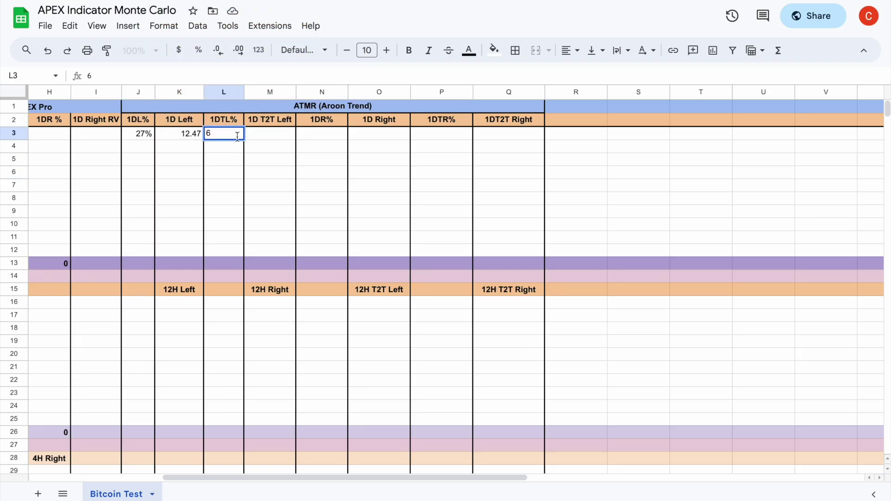
key("Tab")
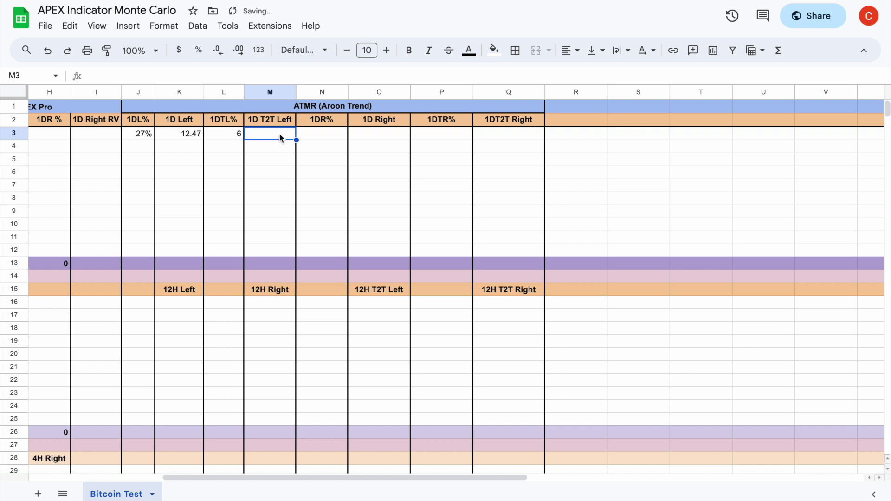
type("2.89")
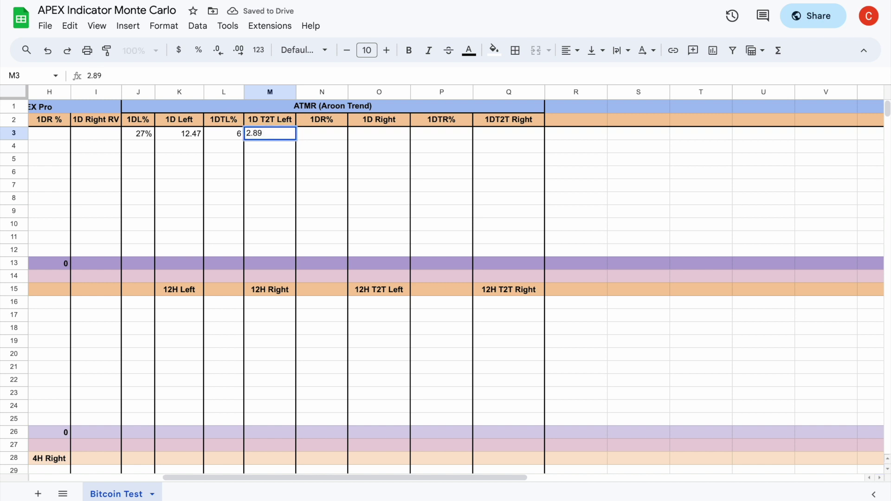
left_click(287, 163)
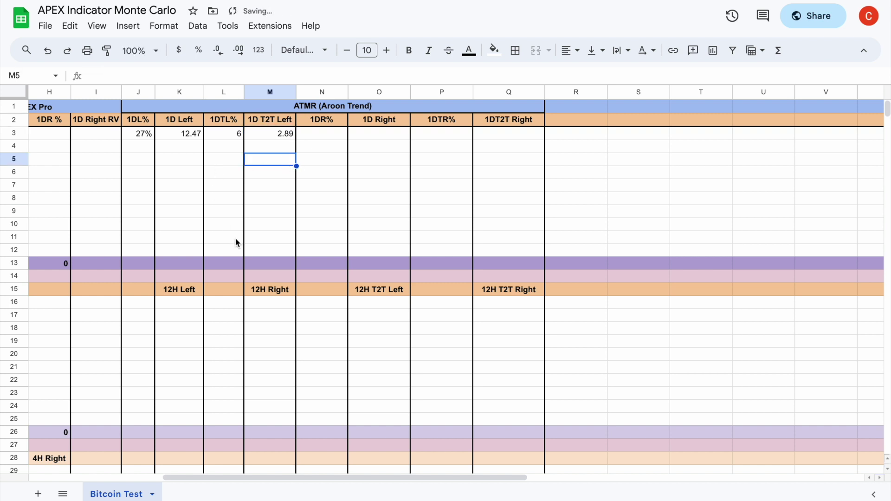
left_click(328, 207)
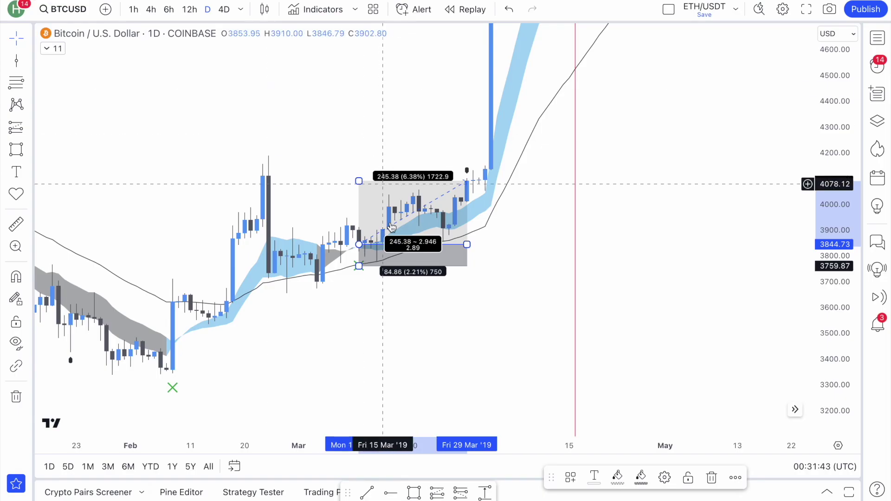
Switch back to the chart and delete the 11 March 2019 long position
left_click(390, 242)
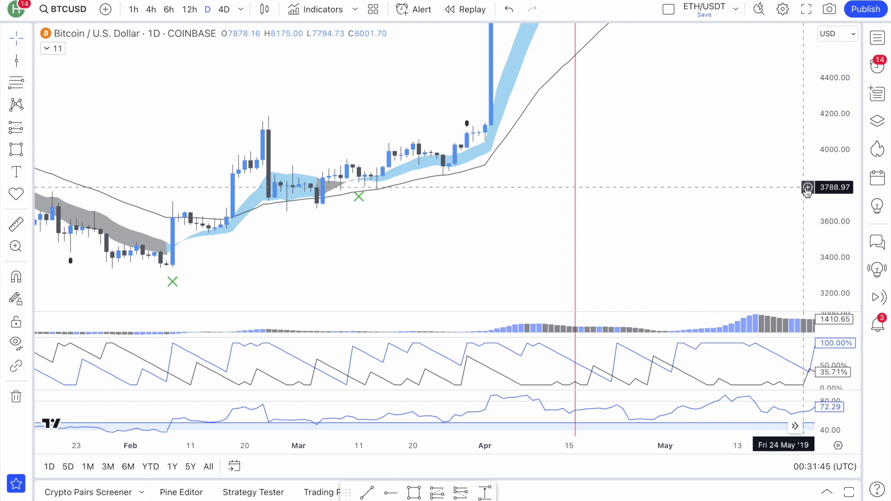
scroll(636, 244, "right", 5)
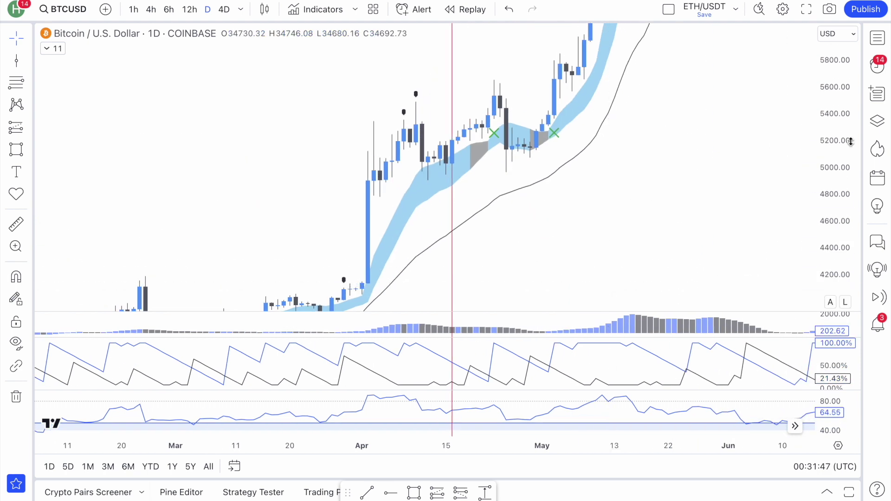
scroll(713, 169, "left", 2)
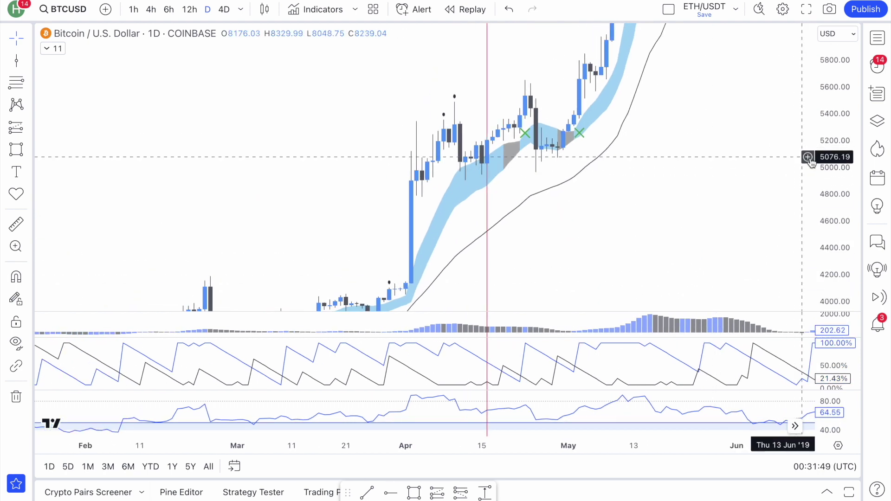
left_click_drag(827, 165, 786, 232)
scroll(671, 207, "right", 3)
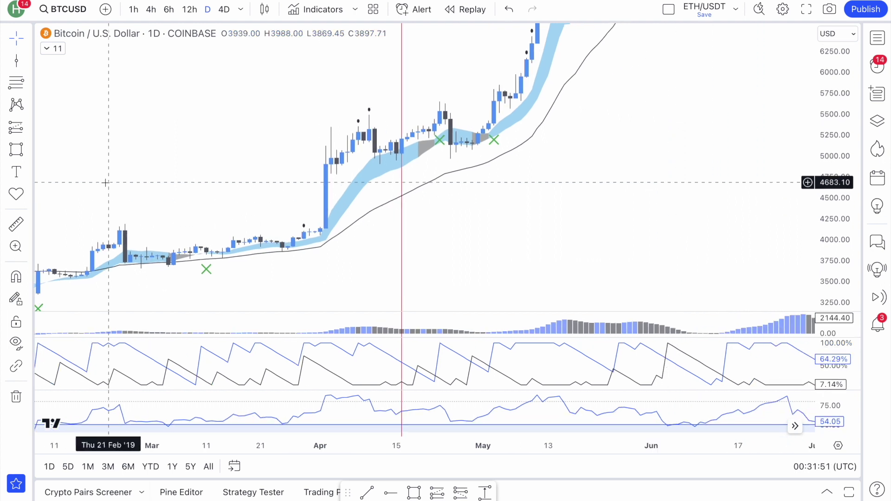
Place a long position at the 23 April 2019 candle with entry about 5526, stop about 4750 and target about 7036
left_click(14, 124)
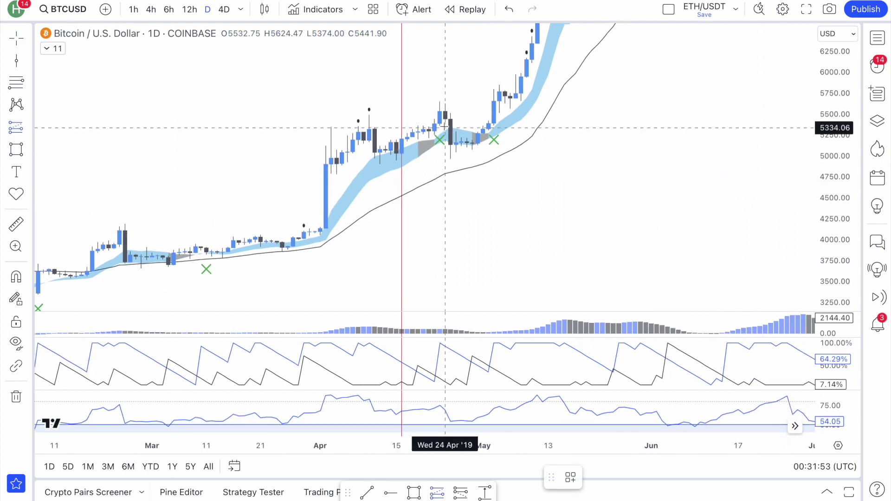
left_click(439, 112)
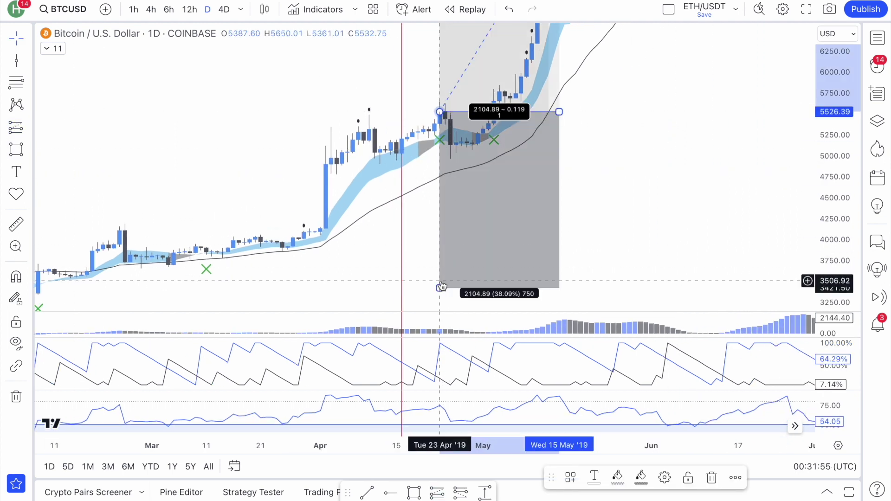
left_click_drag(441, 288, 515, 178)
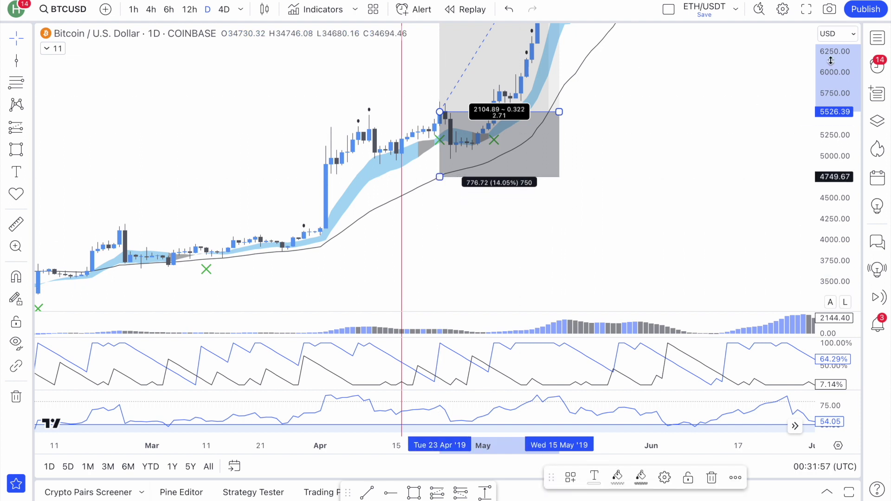
left_click_drag(830, 102, 828, 184)
left_click_drag(720, 169, 721, 245)
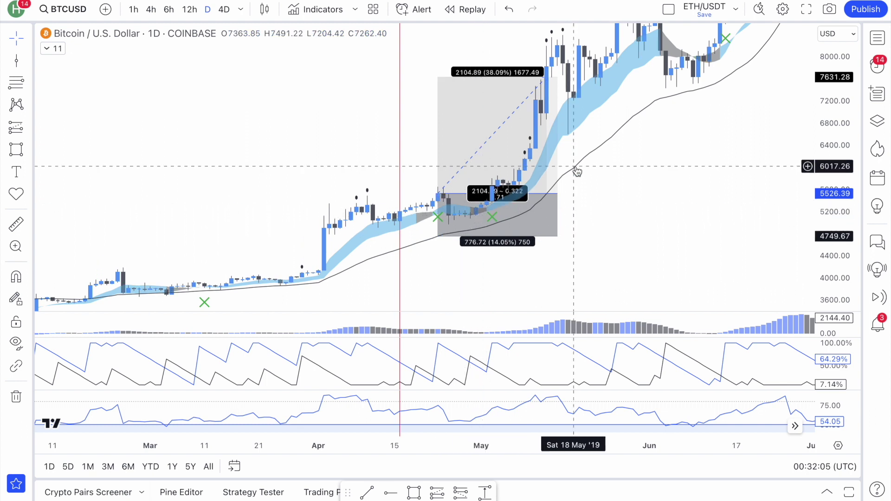
left_click_drag(445, 75, 534, 114)
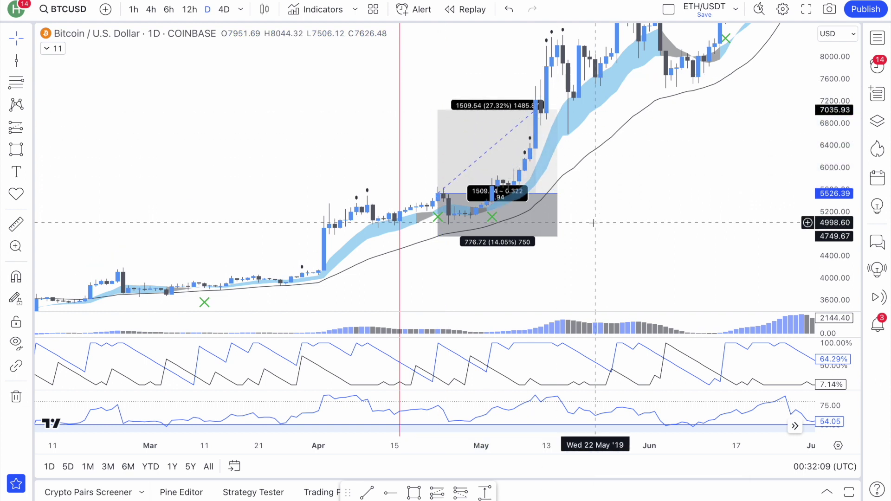
Delete the 23 April 2019 long position, and undo the deletion
key("Delete")
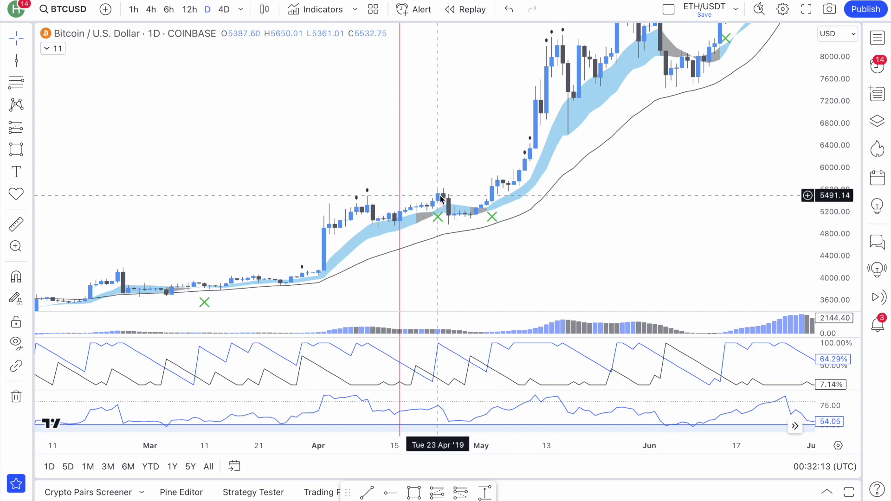
key("ctrl+z")
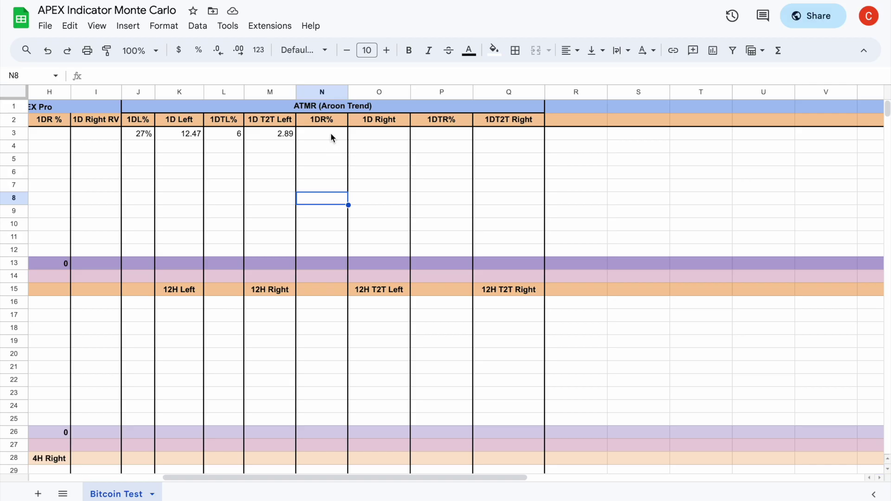
Record -7 under 1DR% and -0.5 under 1D Right in row 3
left_click(331, 134)
type("-7")
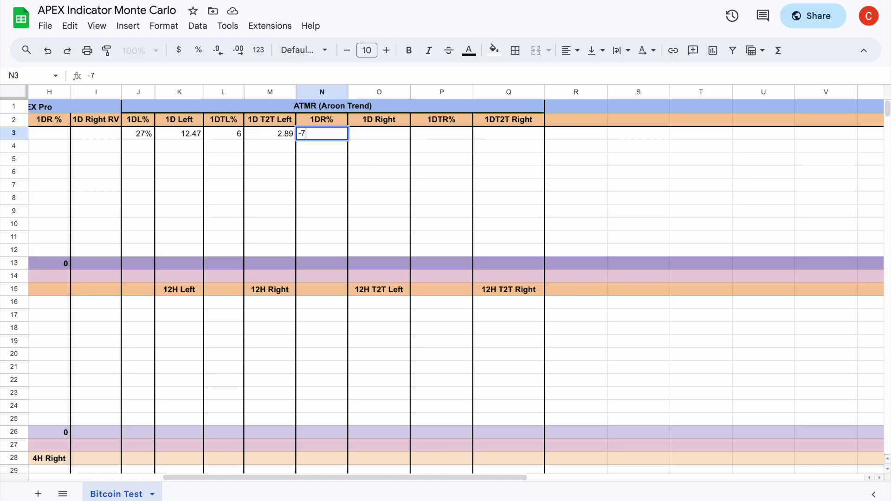
left_click(387, 173)
left_click(380, 135)
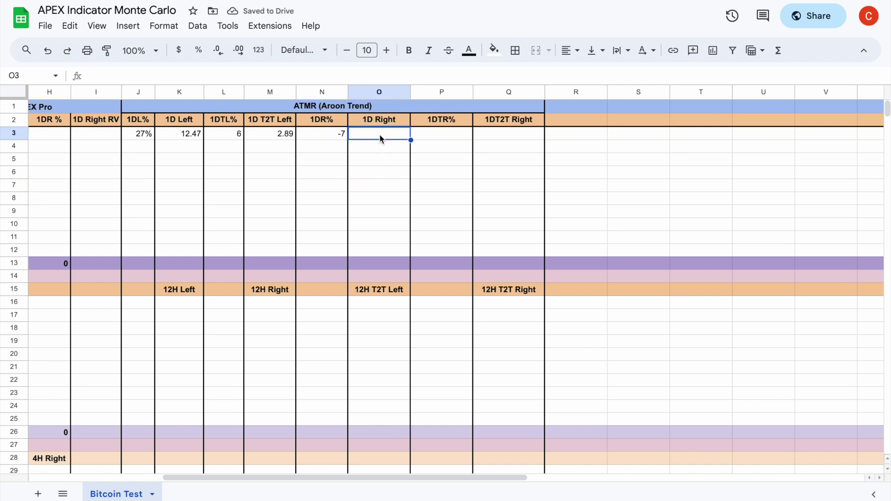
type("-0.5")
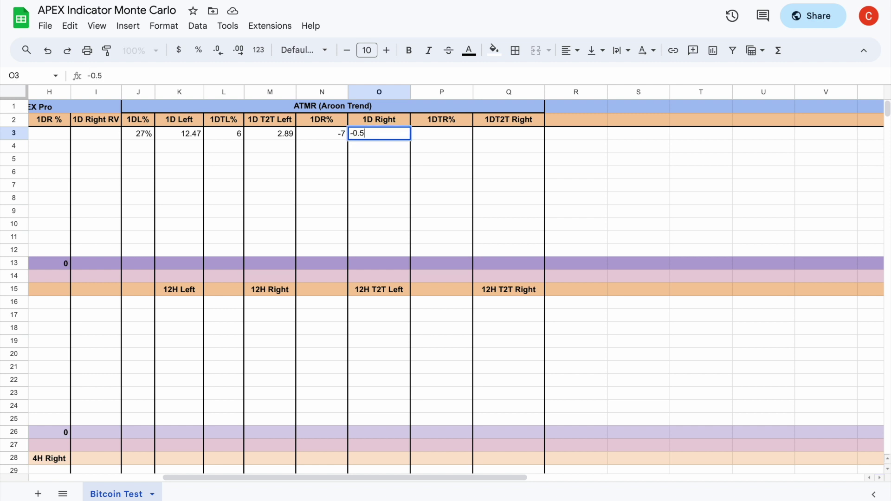
Record -7 under 1DTR% and -0.5 under 1DT2T Right in row 3
left_click(449, 137)
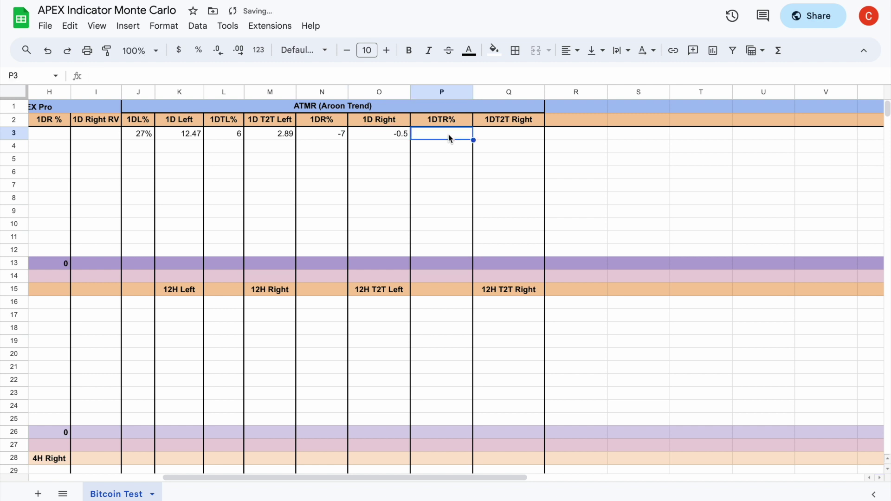
type("-7")
left_click(504, 140)
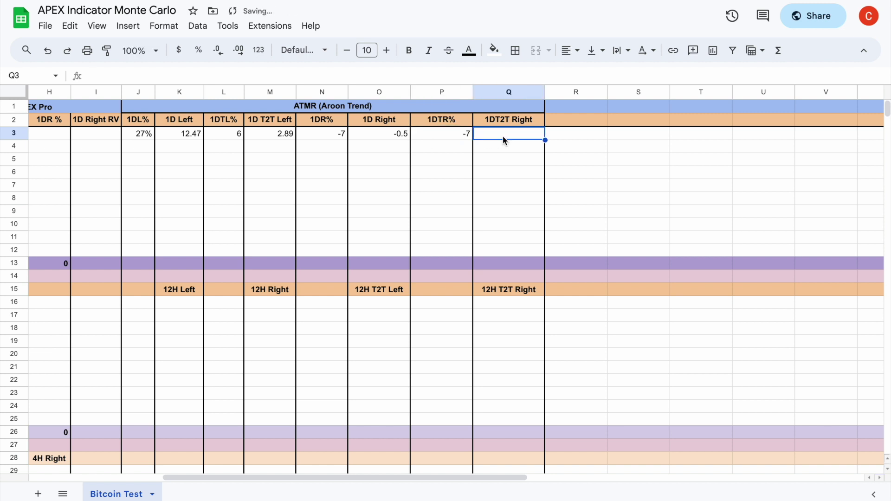
type("-0.")
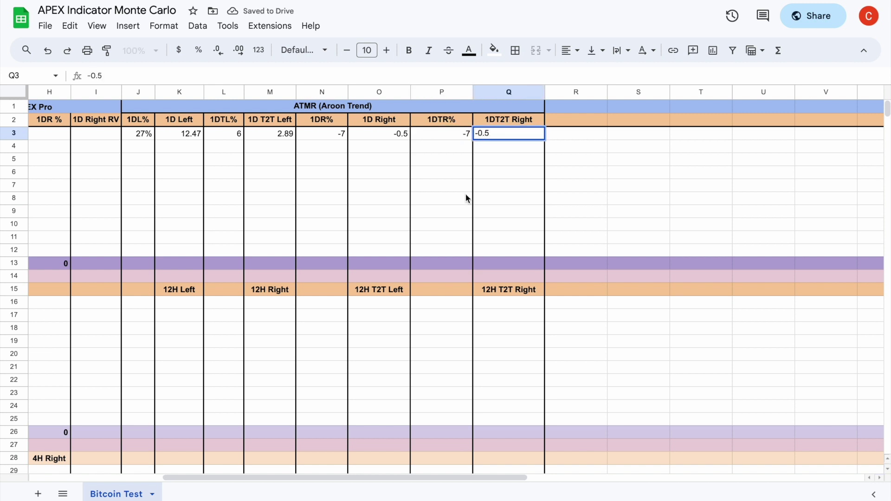
type("5")
left_click(470, 197)
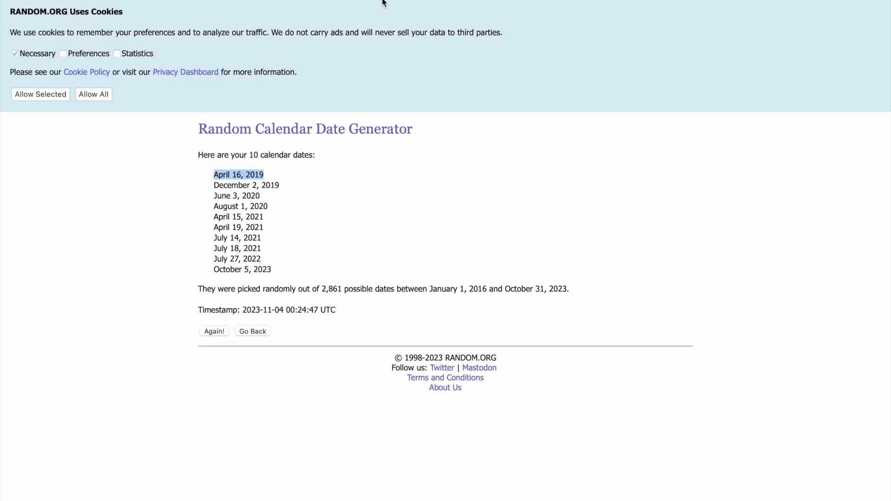
On the Random Calendar Date Generator page, highlight the second date, December 2, 2019
left_click(323, 208)
left_click_drag(296, 185, 198, 184)
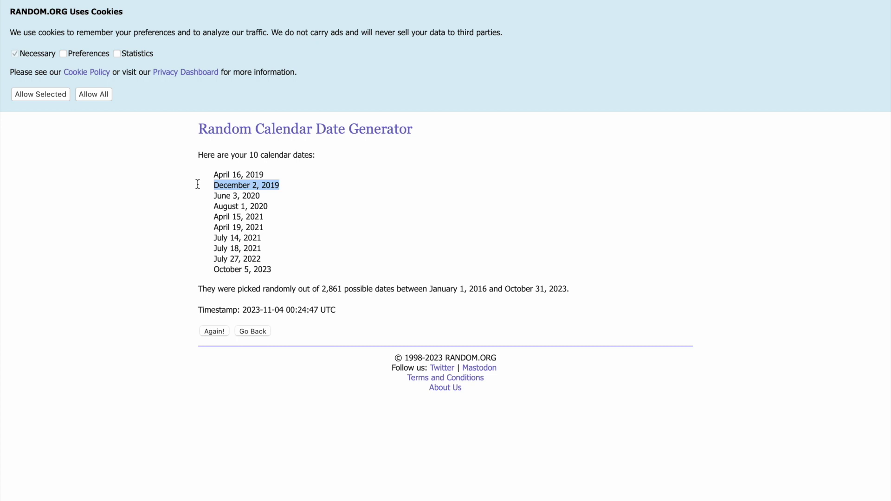
Switch back to the BTCUSD chart and delete the 23 April 2019 long position
left_click(33, 1)
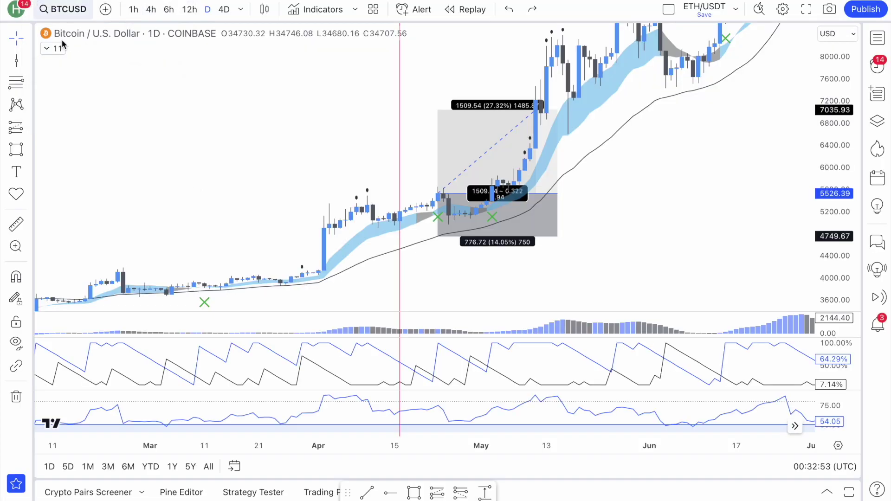
scroll(248, 222, "right", 2)
scroll(248, 223, "right", 2)
left_click(367, 190)
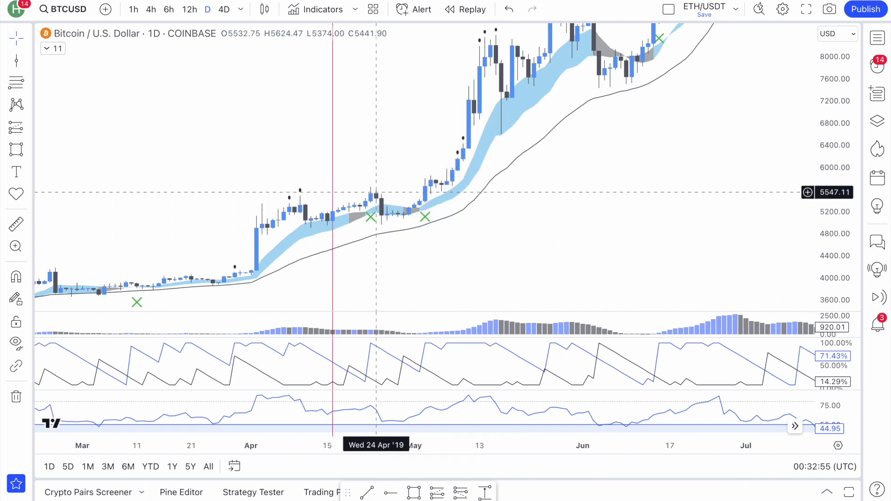
Move the red vertical date line to about 2 December 2019 on the daily chart
left_click_drag(334, 203, 640, 207)
scroll(640, 207, "down", 5)
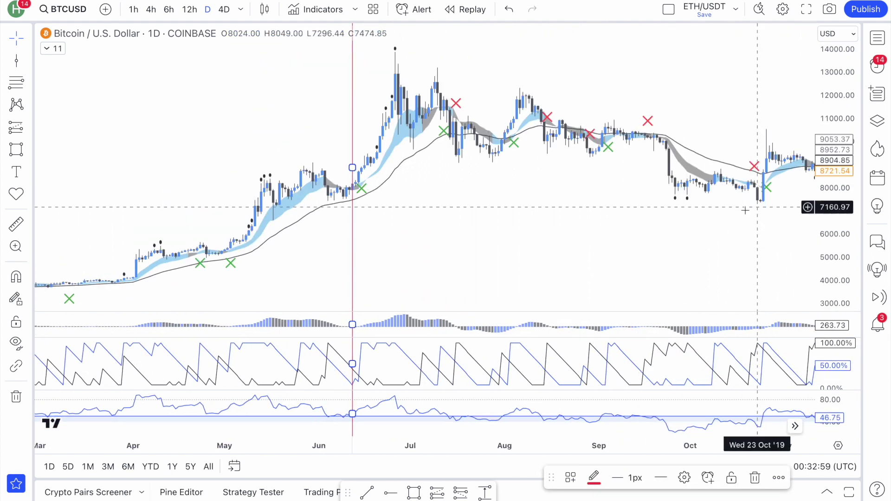
left_click_drag(352, 167, 682, 177)
scroll(680, 177, "right", 10)
scroll(681, 177, "right", 5)
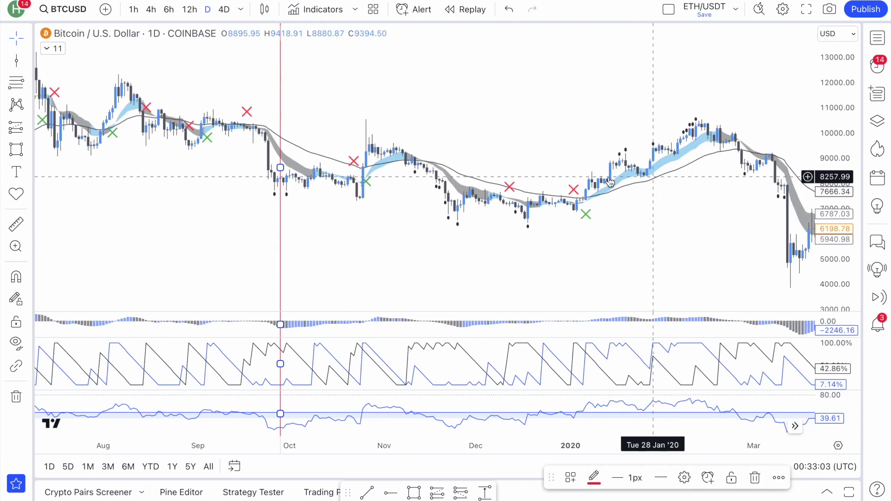
left_click_drag(288, 173, 518, 187)
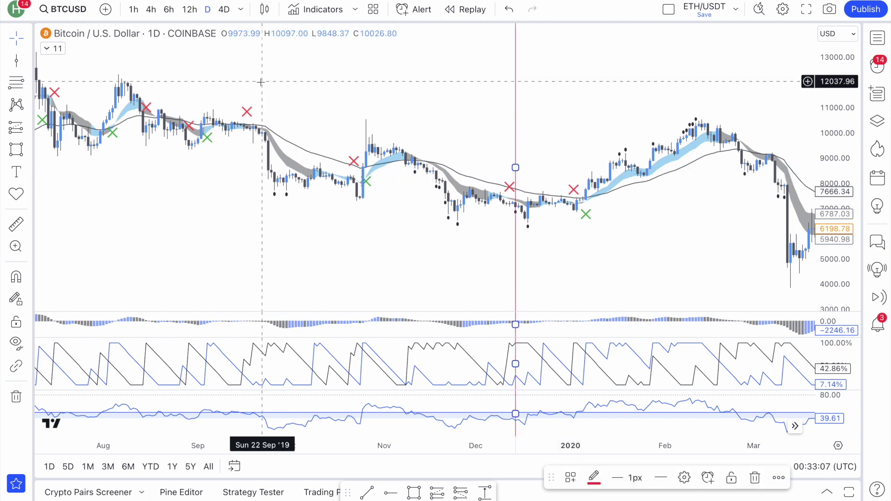
scroll(513, 204, "up", 1)
scroll(512, 204, "up", 2)
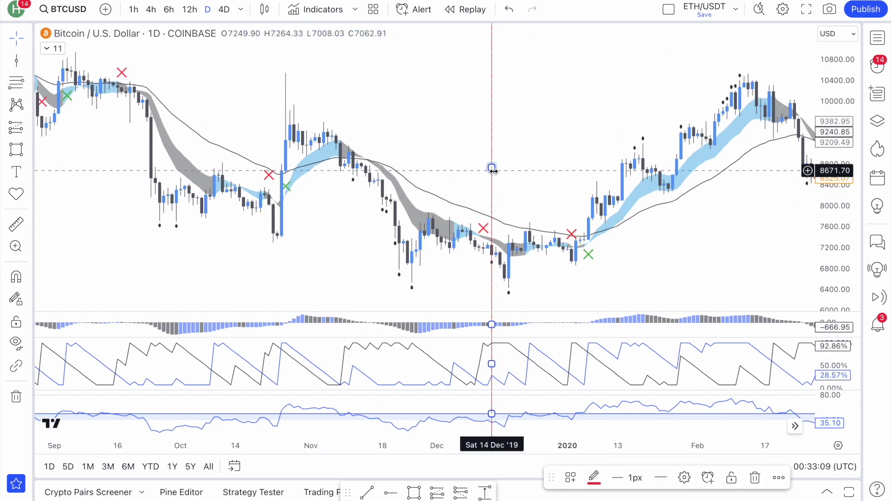
left_click_drag(493, 168, 446, 174)
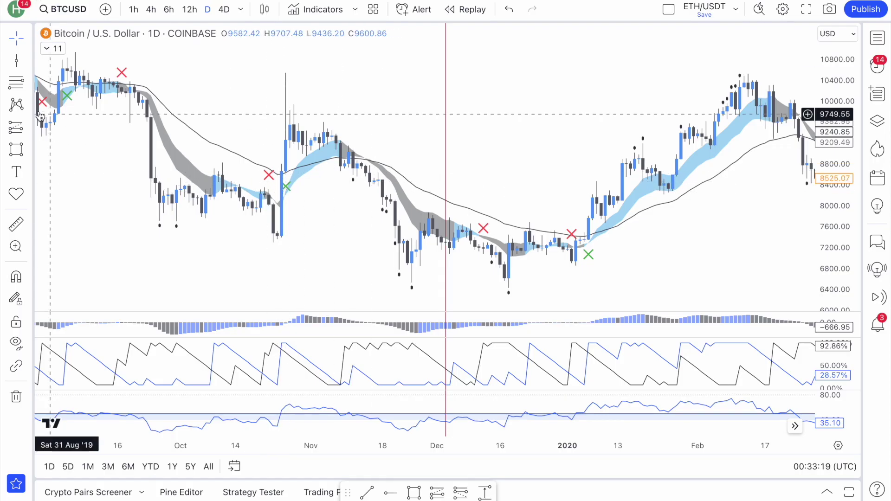
Place a long position from 26 October to 10 November 2019 with entry about 9252, stop about 8624 and target about 10154
left_click(16, 126)
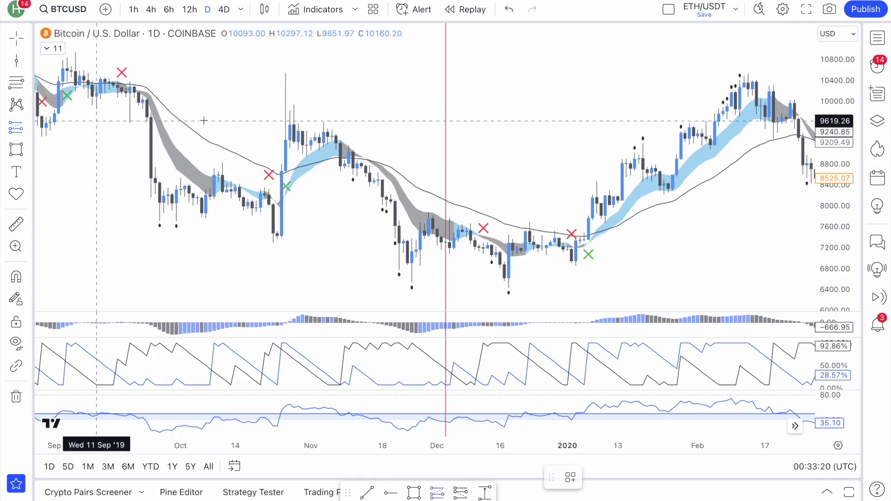
left_click(285, 140)
left_click_drag(288, 191, 307, 173)
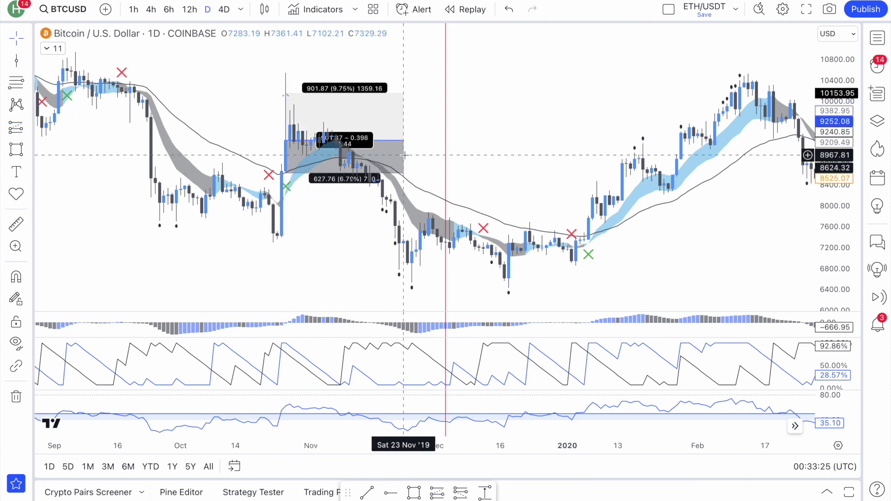
left_click_drag(403, 140, 349, 161)
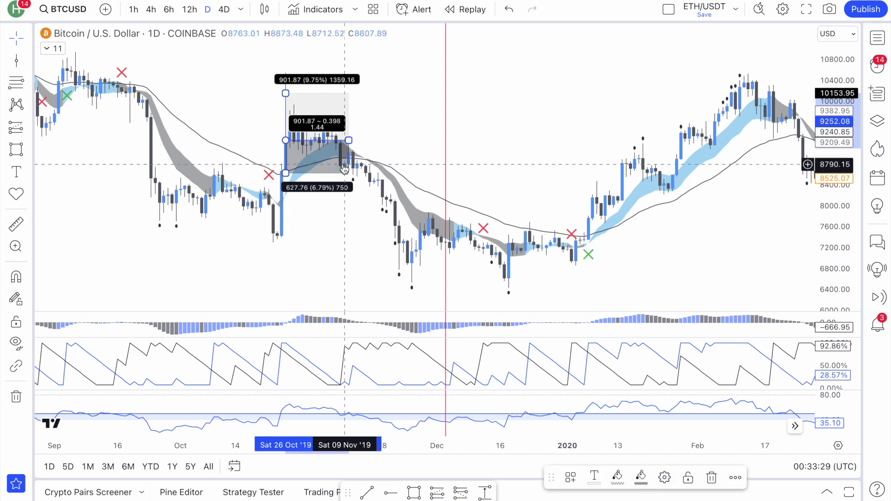
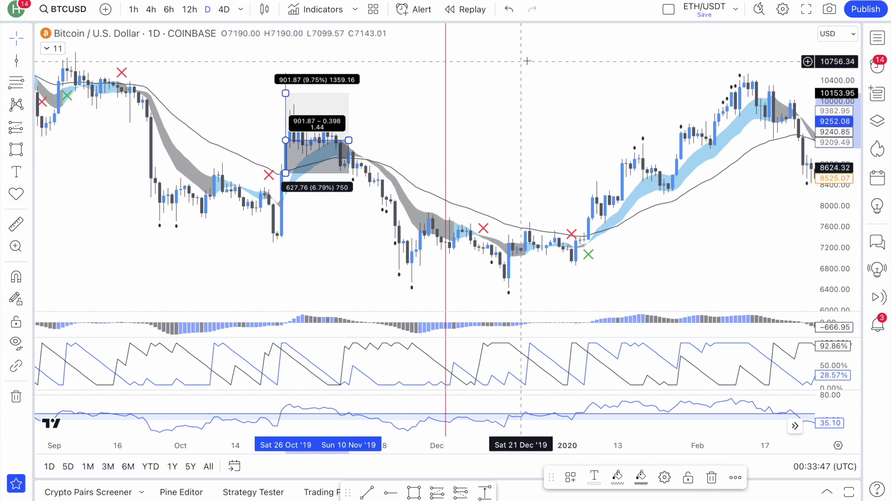
Switch to the Monte Carlo spreadsheet and record -4 under 1DL% in row 4
key("alt+Tab")
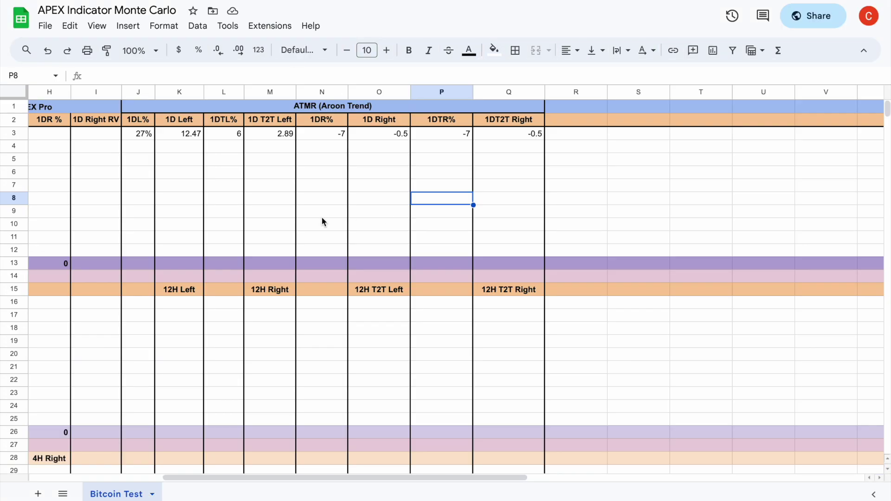
scroll(322, 219, "left", 1)
left_click(190, 147)
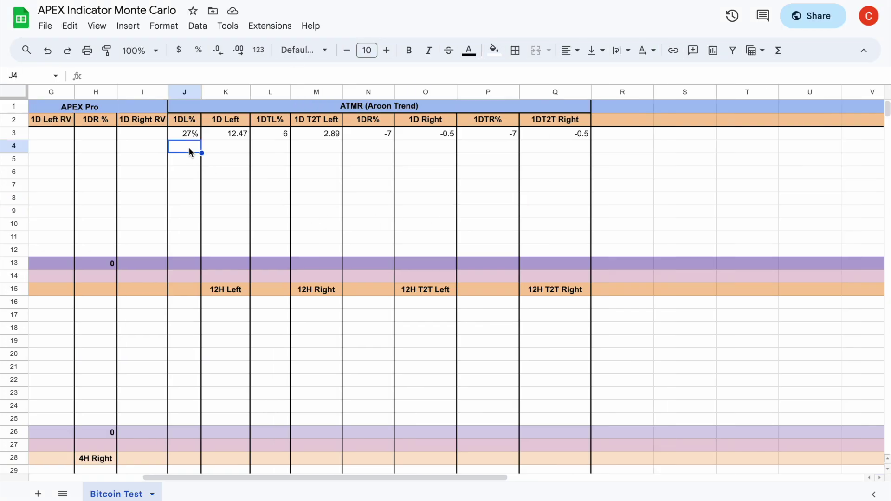
type("-4")
left_click(225, 174)
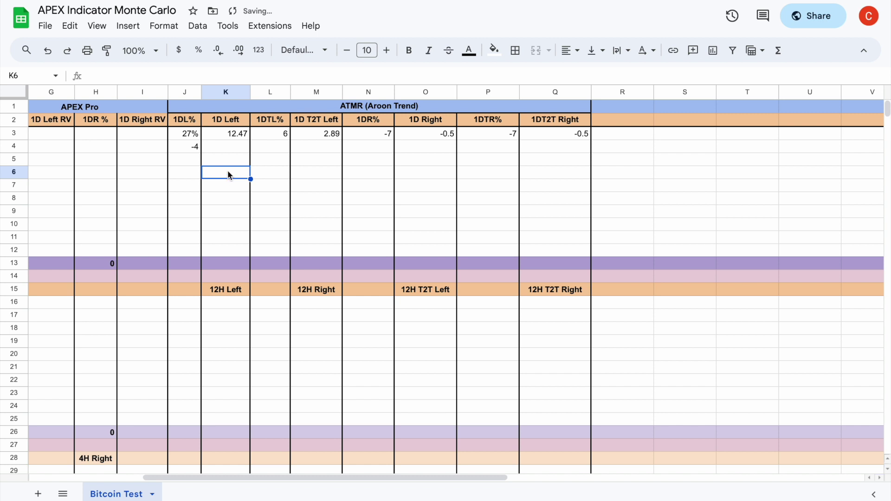
left_click(190, 133)
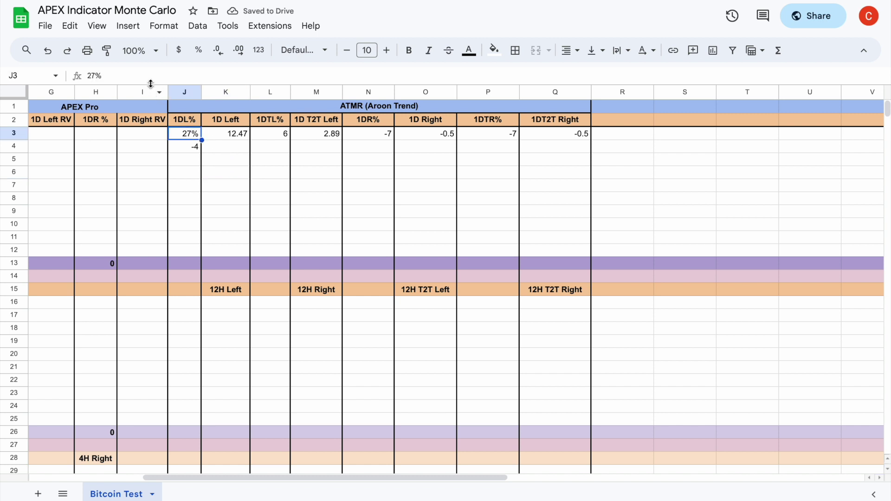
double_click(193, 135)
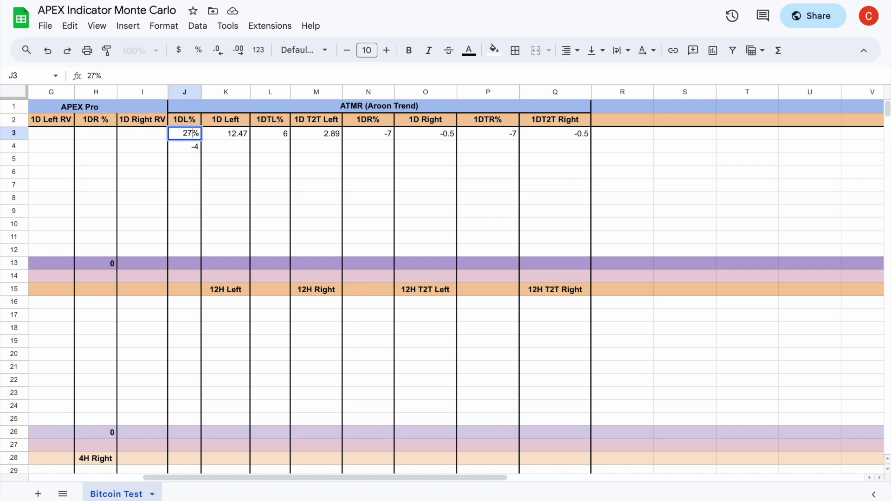
key("Tab")
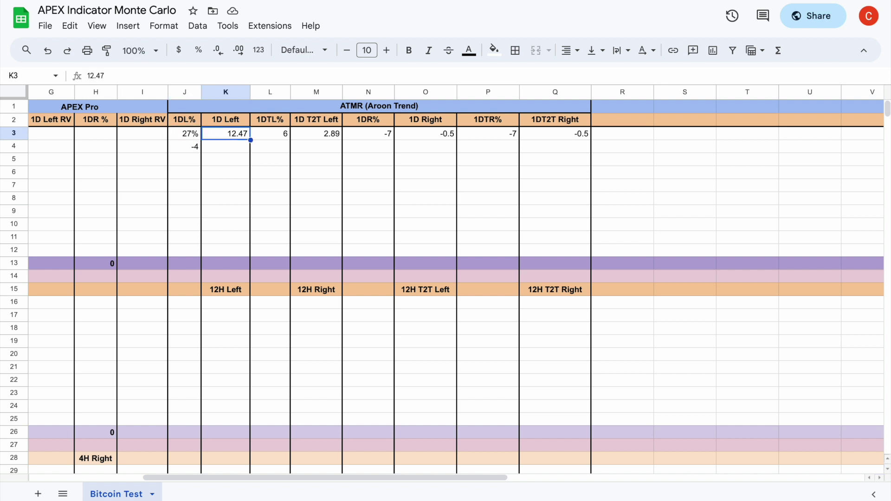
left_click(183, 136)
key("Delete")
left_click(212, 186)
left_click(191, 138)
type("0")
left_click(211, 187)
left_click(187, 134)
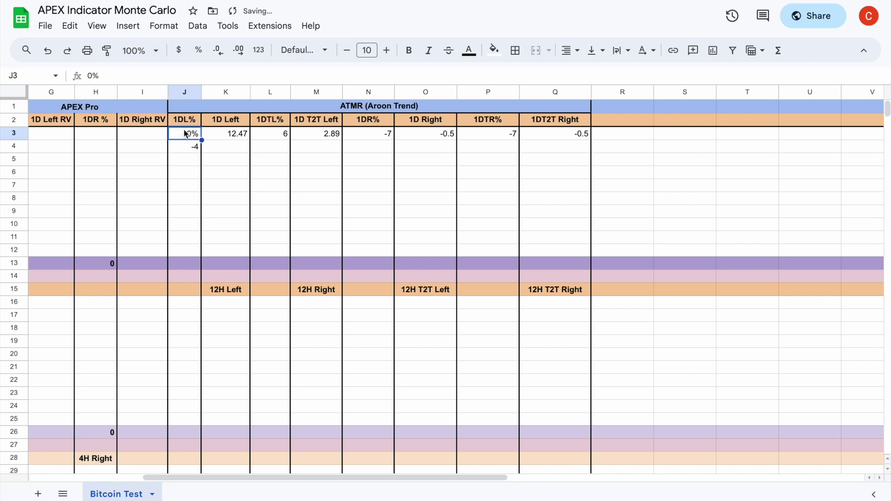
key("ctrl+z")
key("ctrl+z")
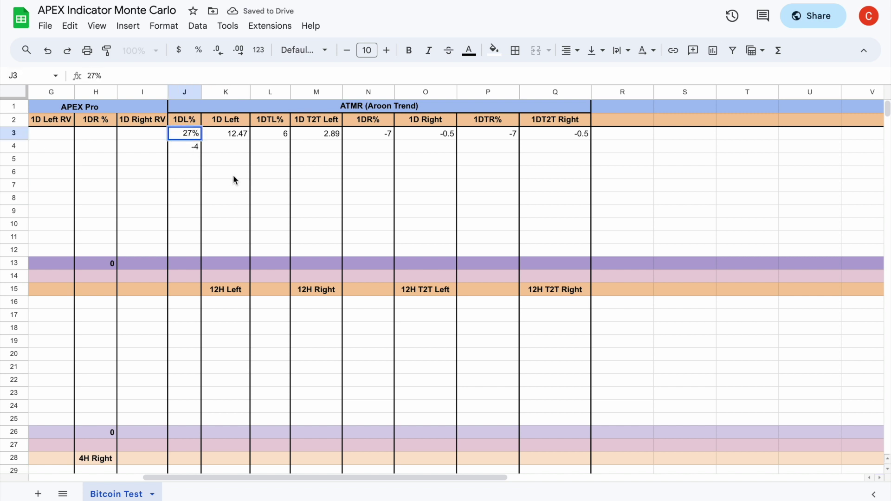
left_click(235, 172)
Record -0.6 under 1D Left in row 4
left_click(232, 146)
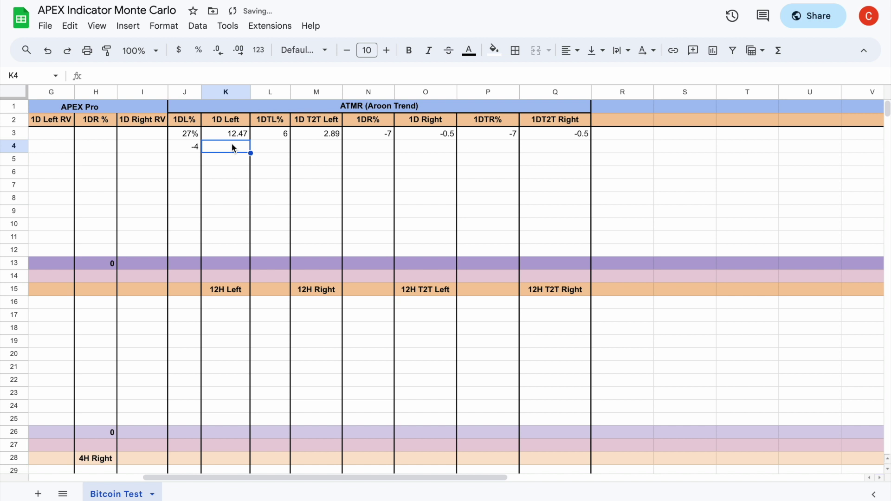
type("-0.0")
key("BackSpace")
Record -4 under 1DTL% and -0.6 under 1D T2T Left in row 4
left_click(273, 149)
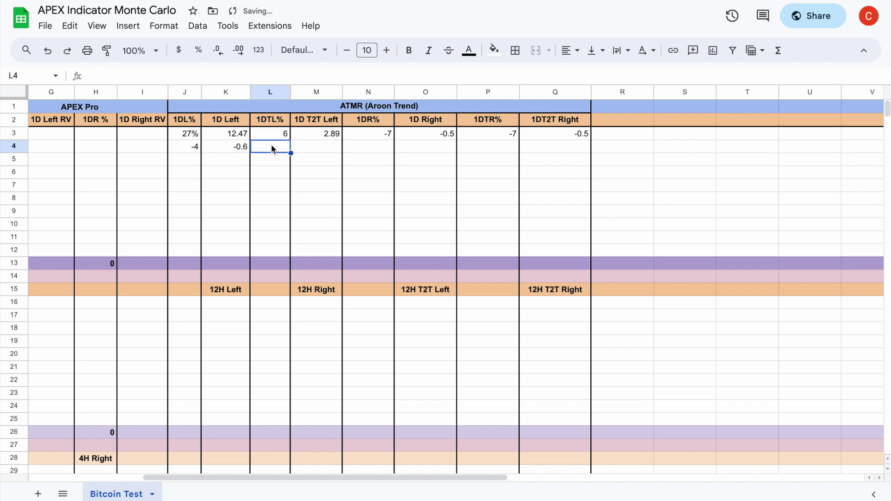
type("-4")
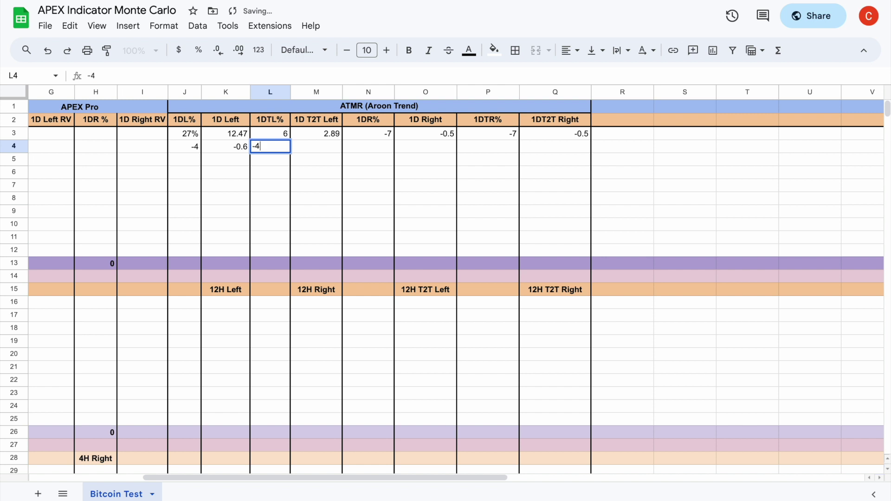
left_click(305, 148)
type("-0.6")
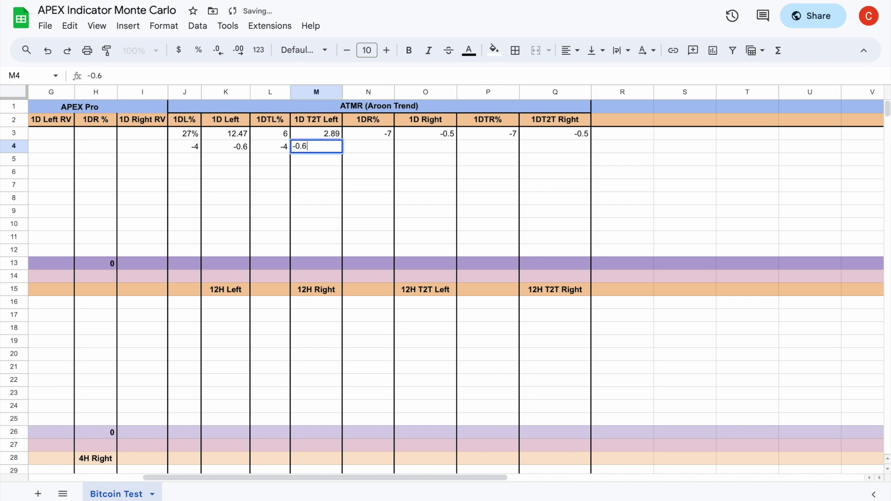
left_click(314, 237)
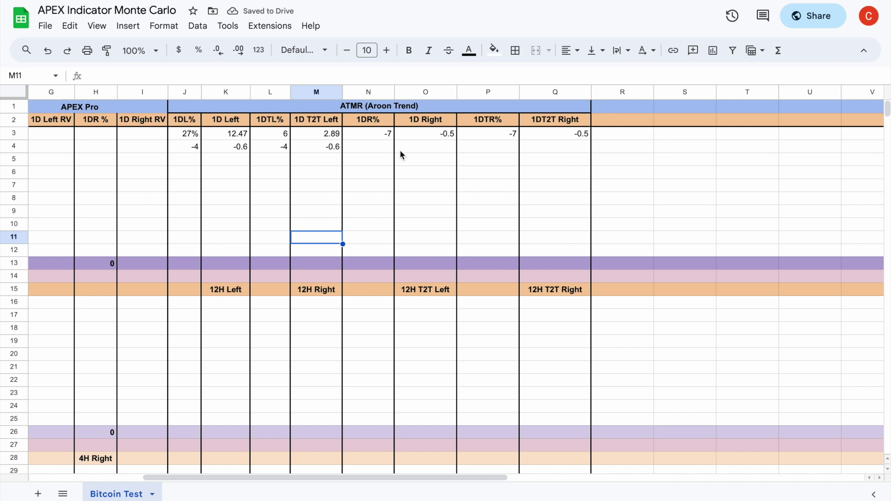
Place a short position on the BTCUSD daily chart from 12 December 2019 with entry about 7191, stop about 7819 and target about 6954
left_click(368, 149)
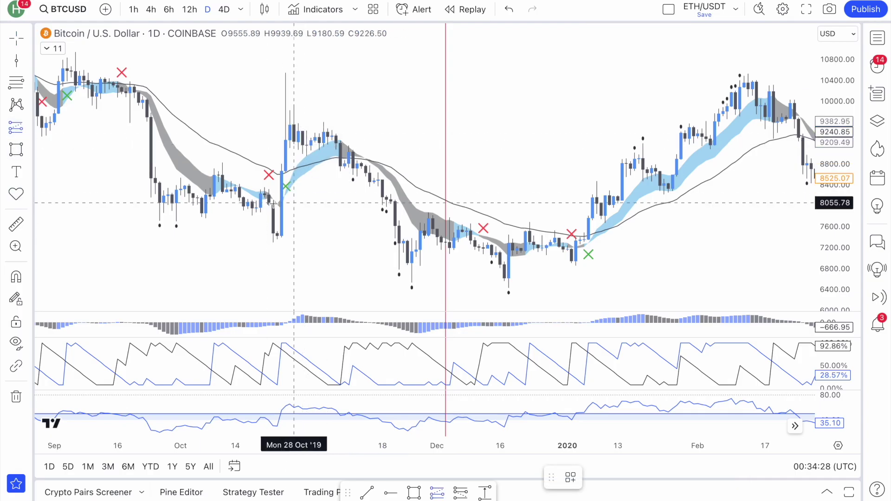
left_click(30, 130)
left_click(75, 168)
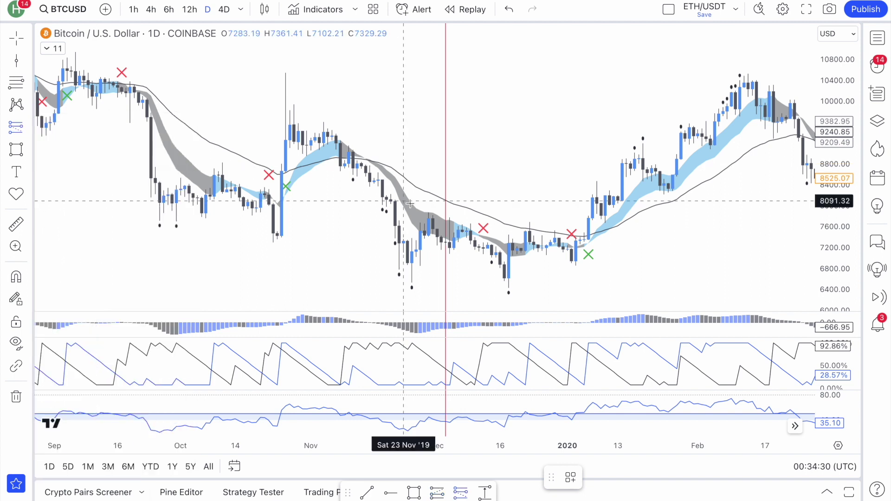
scroll(418, 246, "up", 1)
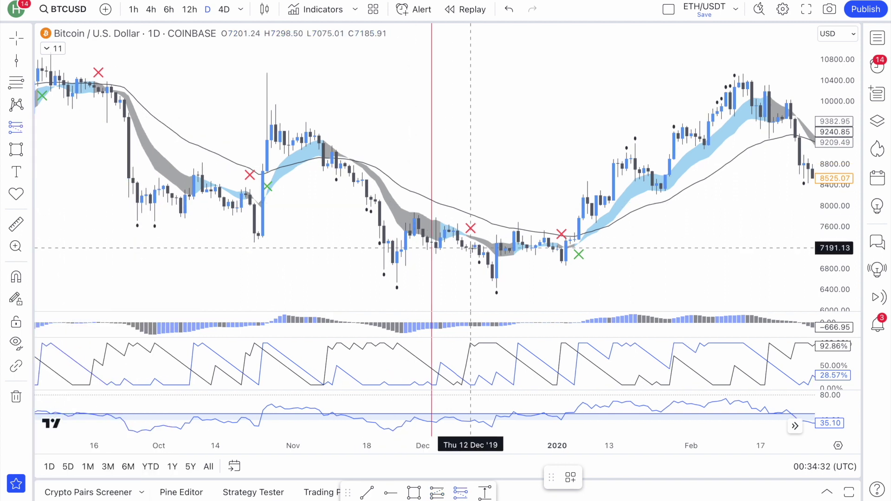
left_click(470, 249)
left_click_drag(472, 201, 484, 217)
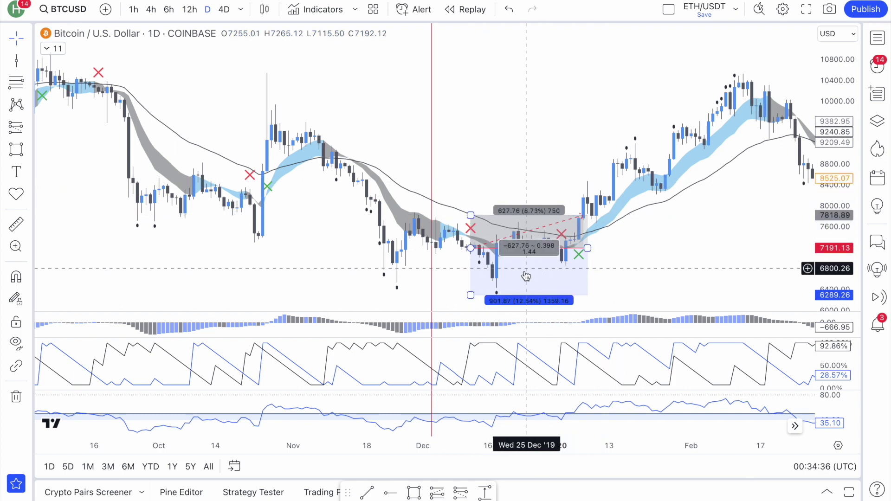
left_click_drag(472, 296, 470, 254)
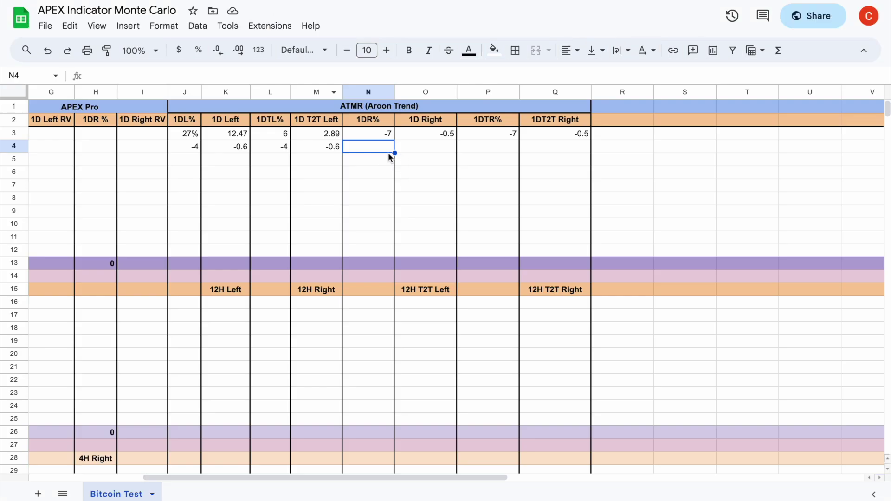
Switch to the Monte Carlo spreadsheet and record 2 under 1DTR% and 0.21 under 1DT2T Right in row 4
left_click(500, 149)
type("2")
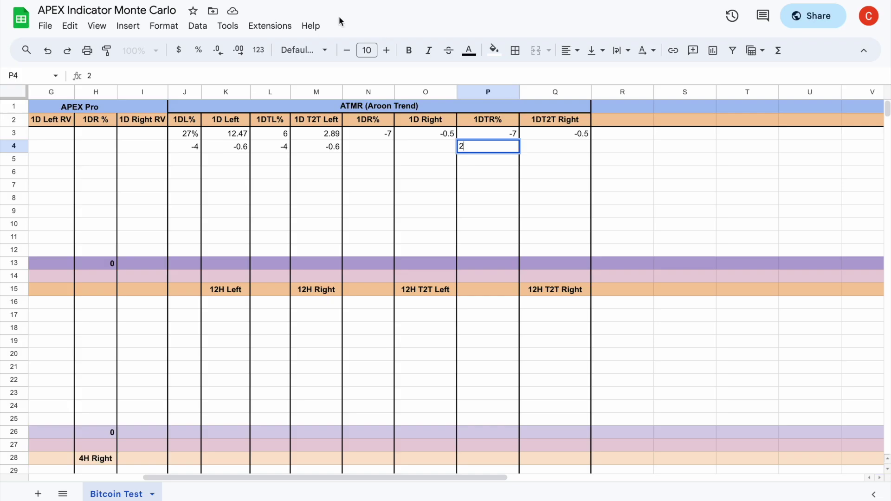
left_click(575, 148)
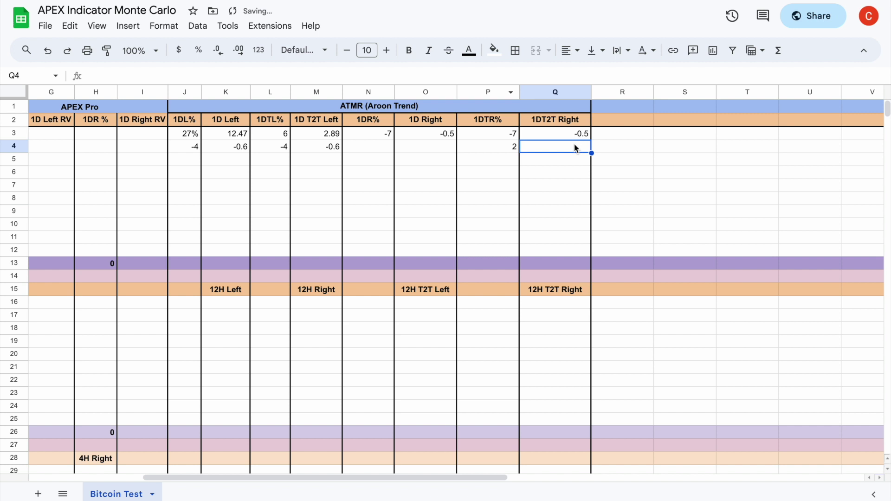
type("0.21")
left_click(554, 215)
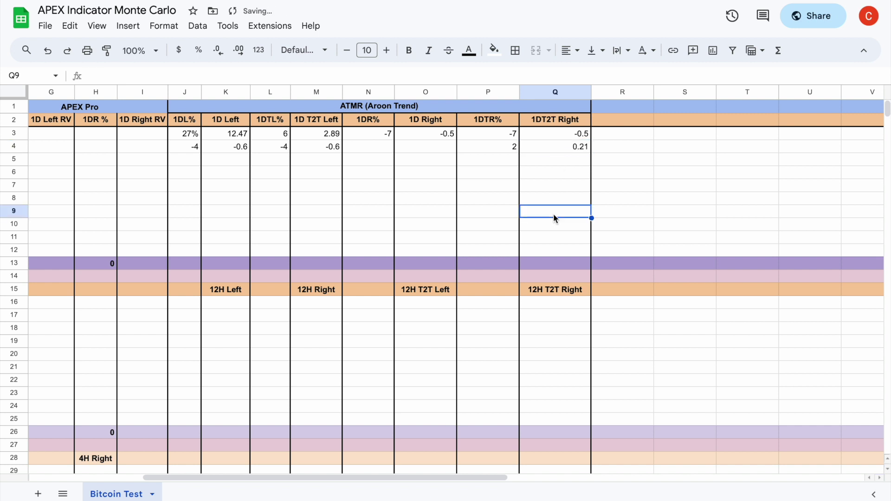
Return to the chart and extend the short position's end date to 20 January 2020
left_click(370, 151)
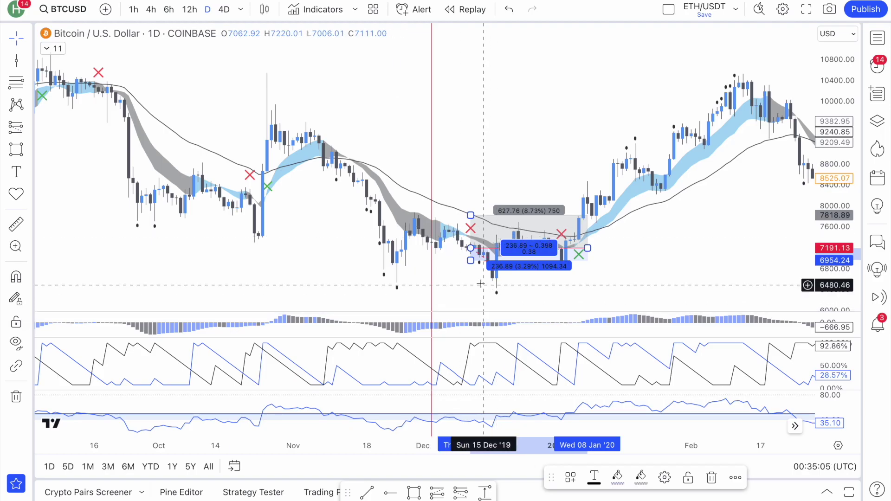
mouse_move(588, 248)
left_mouse_down()
mouse_move(473, 249)
mouse_move(490, 248)
mouse_move(497, 233)
mouse_move(640, 246)
left_mouse_up()
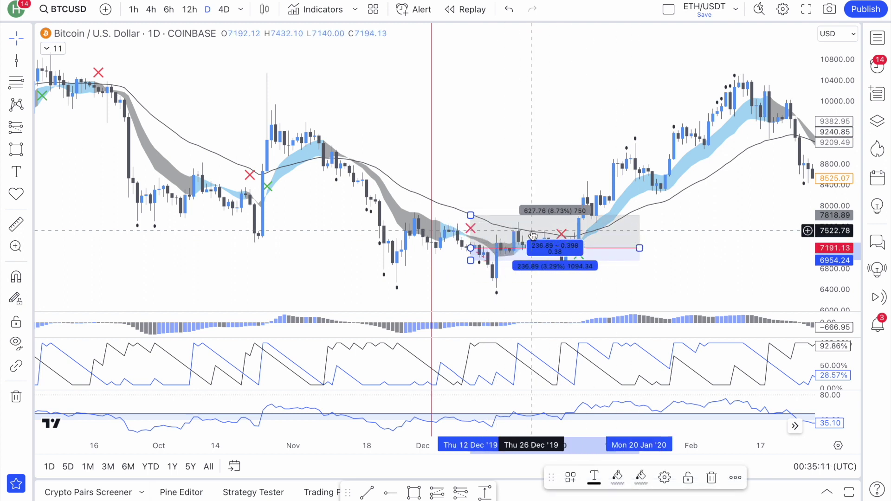
key("alt+Tab")
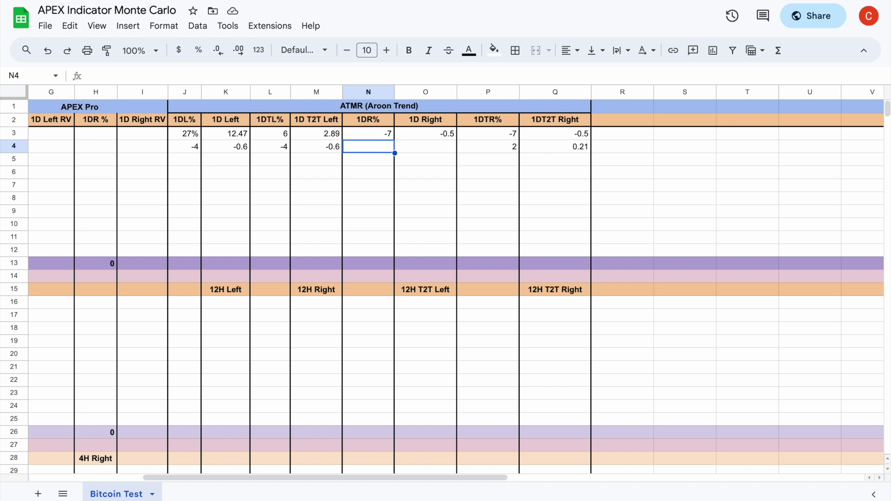
key("alt+Tab")
In the spreadsheet, record -4 under 1DR% and -0.5 under 1D Right in row 4
key("alt+Tab")
type("-4")
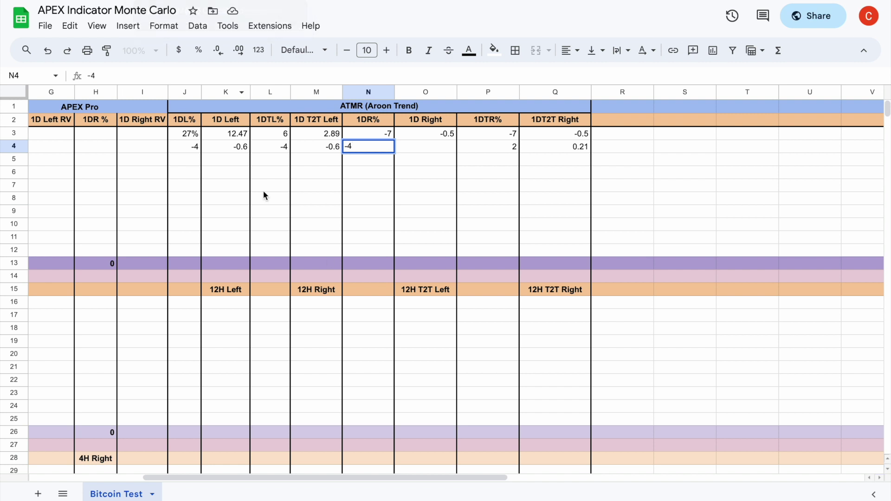
left_click(441, 148)
type("-")
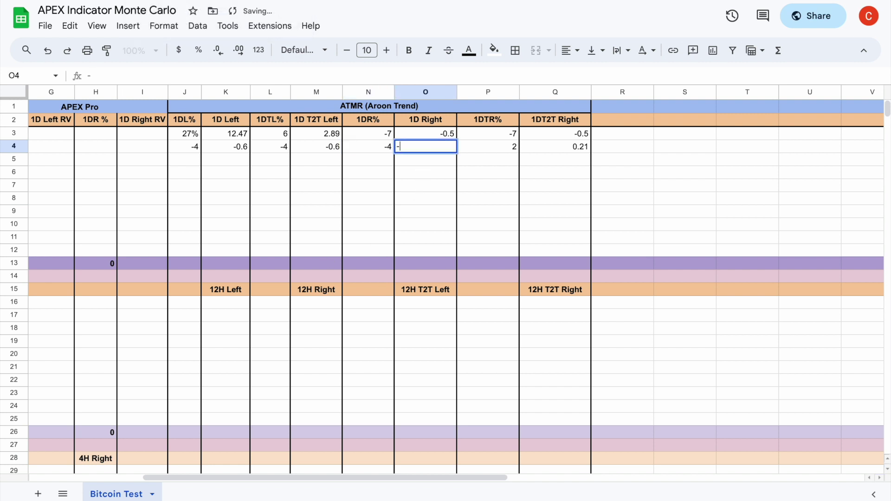
type("0.5")
left_click(472, 198)
Look over the daily results and totals across the APEX Classic, APEX Pro and ATMR columns
scroll(473, 199, "left", 4)
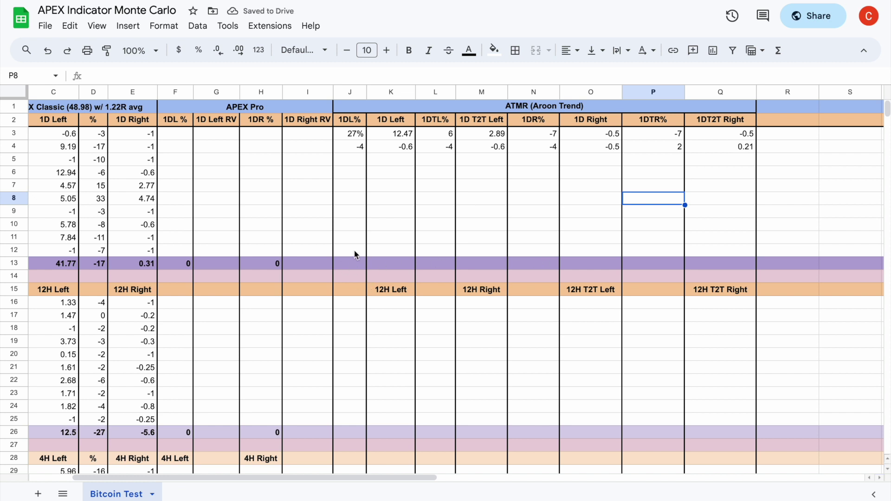
key("Right")
key("Right")
key("Right")
key("Right")
scroll(402, 254, "left", 5)
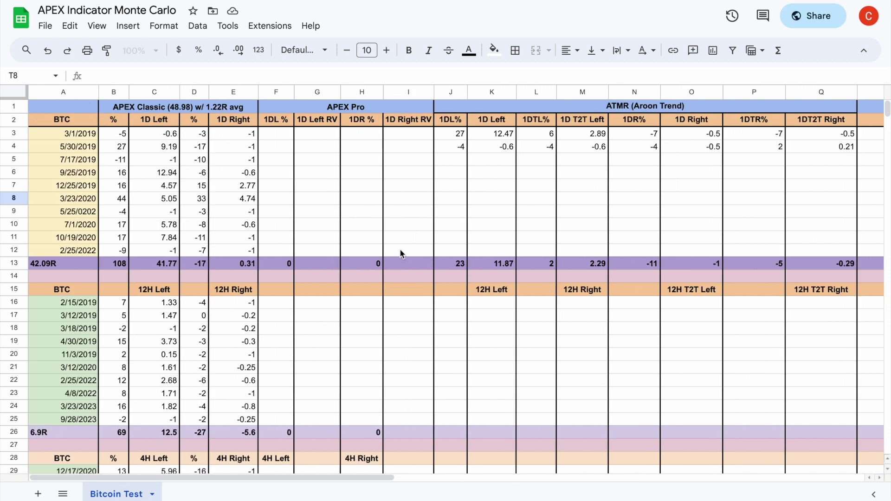
scroll(457, 260, "right", 4)
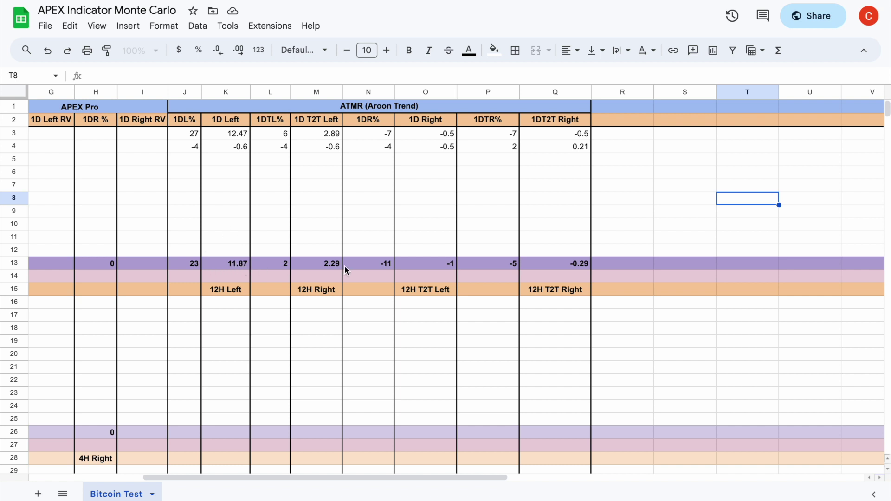
Fill the ATMR 1D Left cells K3:K12 with light orange
left_click(213, 134)
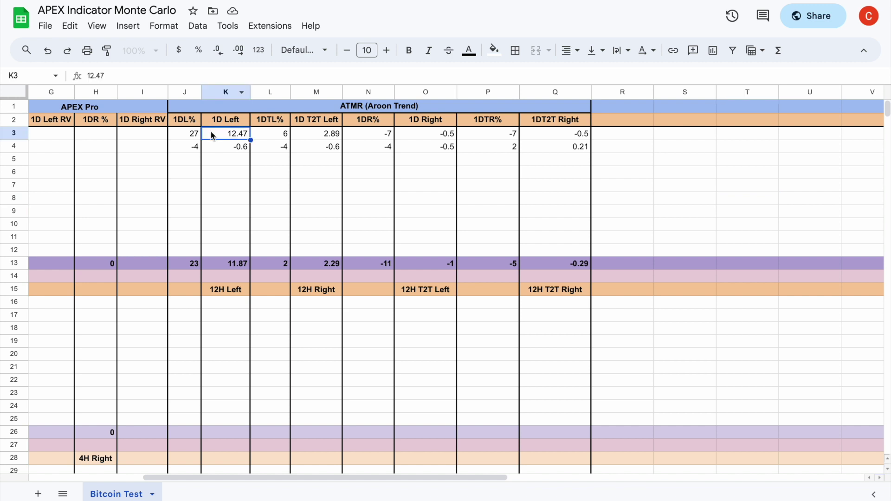
left_click(219, 254, "shift")
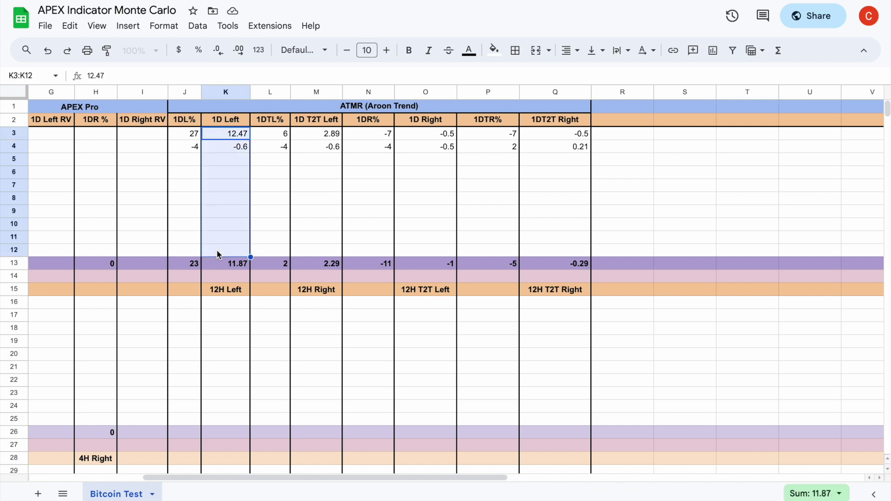
left_click(494, 50)
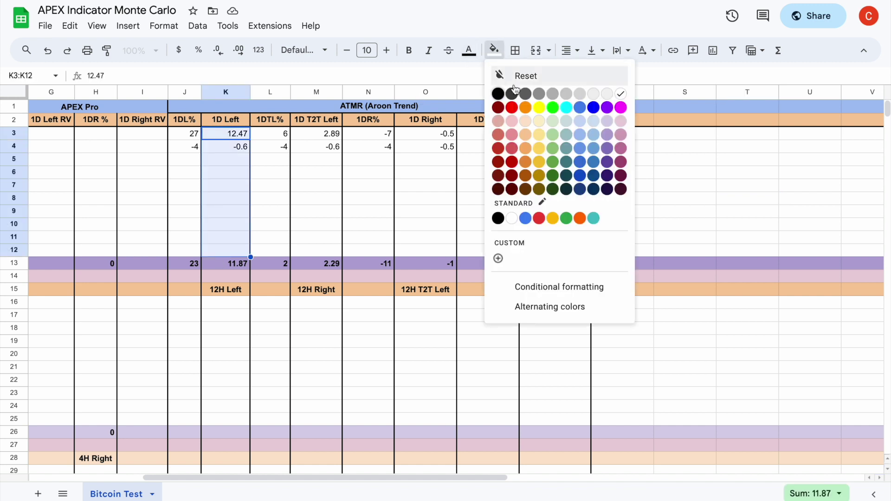
left_click(526, 123)
left_click(467, 202)
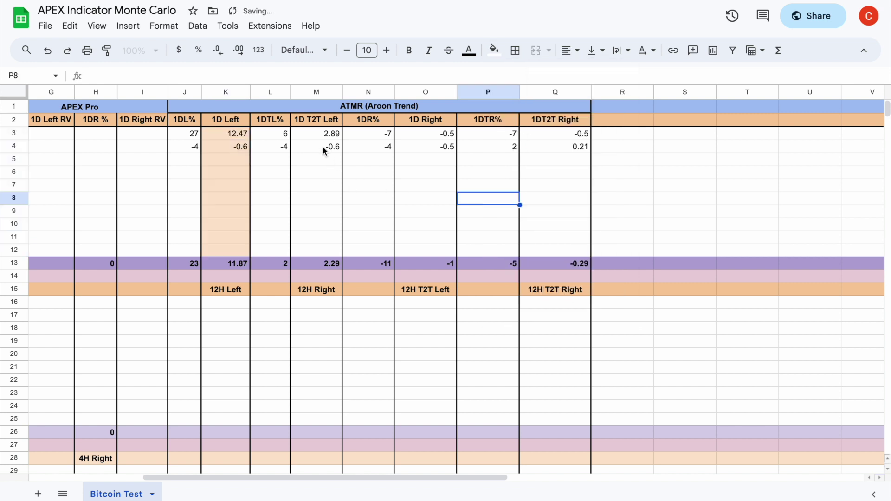
Fill the 1D T2T Left cells M3:M12 with the same light orange
left_click(312, 133)
left_click(316, 245, "shift")
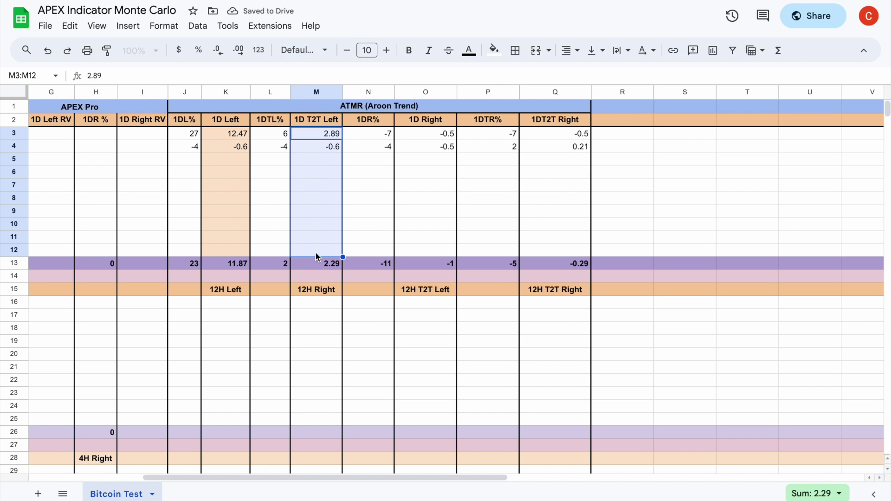
left_click(494, 50)
left_click(526, 123)
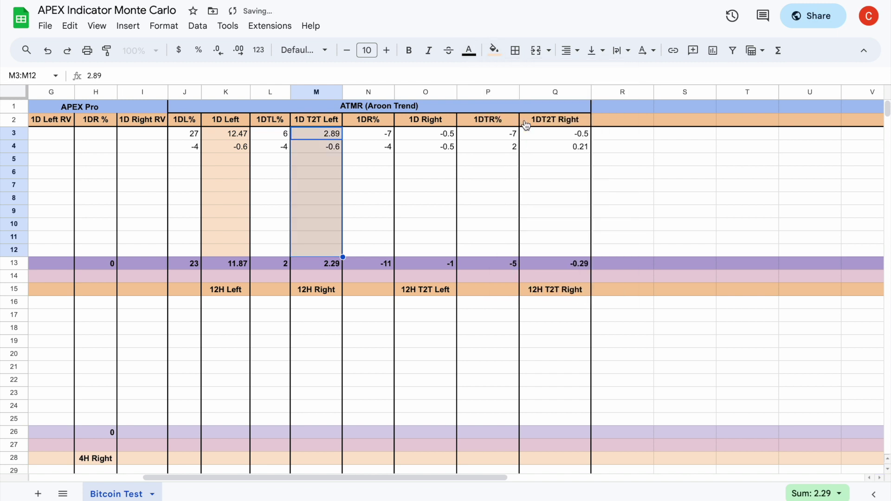
Fill the 1D Right cells O3:O12 with the same light orange
left_click(422, 134)
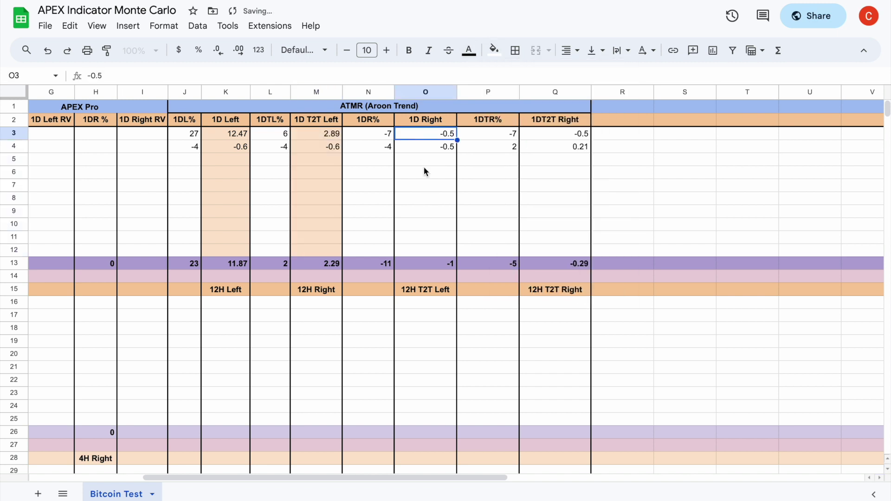
left_click(428, 250, "shift")
left_click(494, 49)
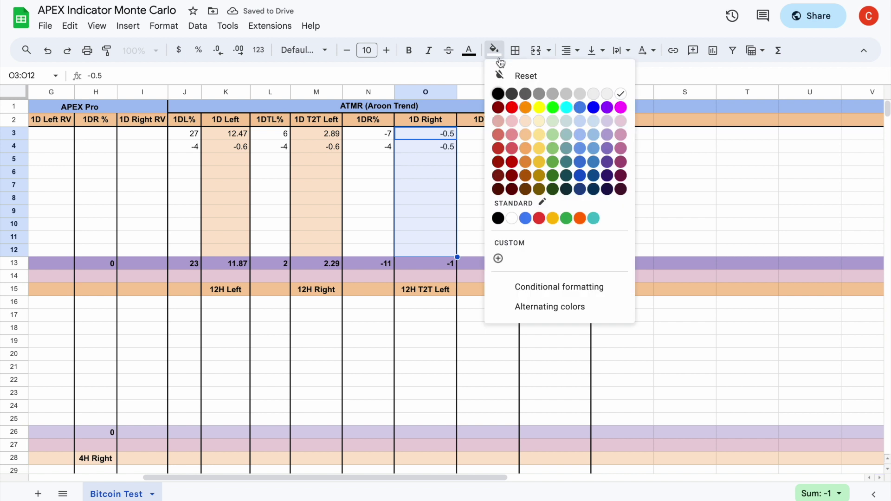
left_click(529, 123)
left_click(494, 225)
Fill the 1DT2T Right cells Q3:Q12 with the same light orange
left_click(545, 136)
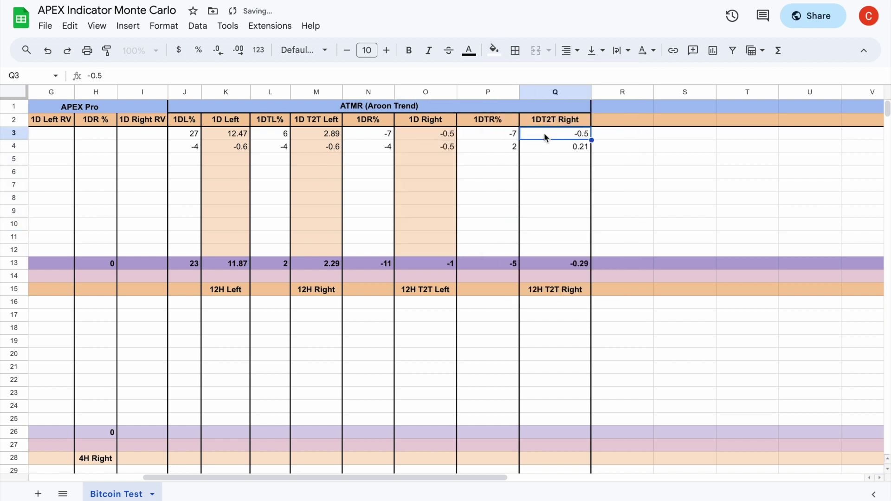
left_click(556, 247, "shift")
left_click(494, 49)
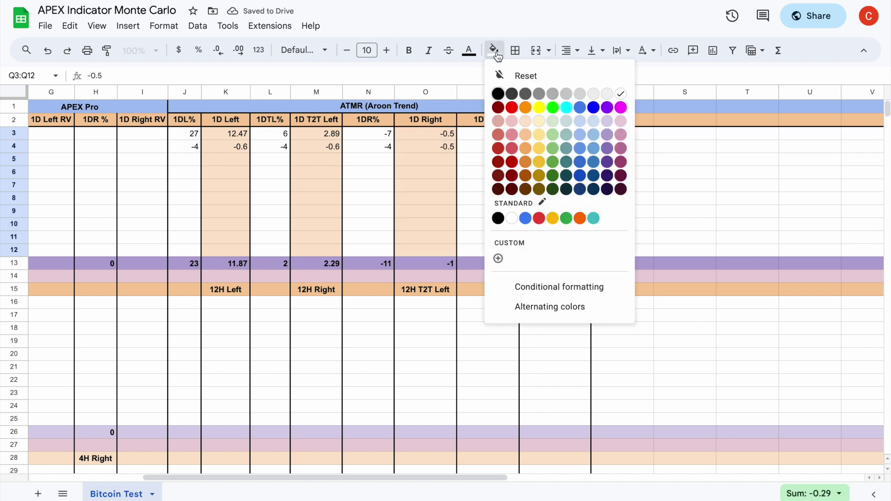
left_click(526, 123)
left_click(506, 221)
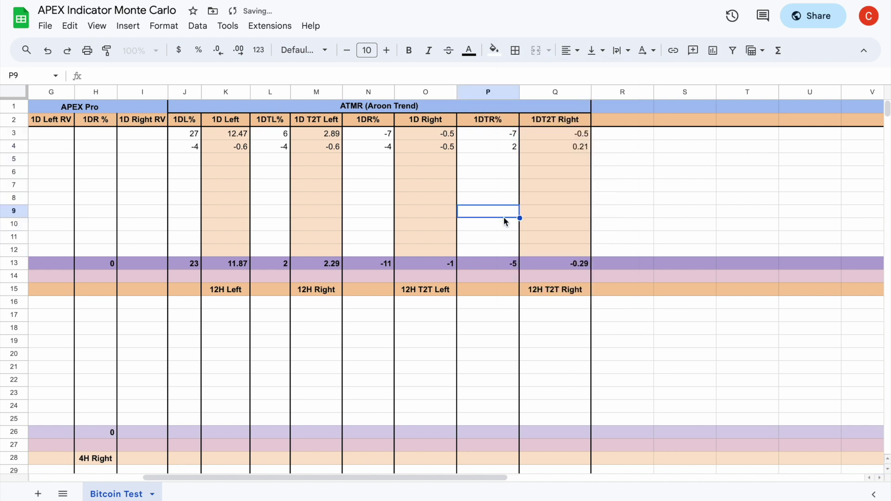
Narrow the 1DTR% and 1DT2T Right columns slightly
scroll(505, 221, "left", 2)
scroll(504, 221, "right", 2)
left_click_drag(520, 91, 511, 92)
left_click_drag(583, 91, 575, 91)
scroll(442, 280, "left", 1)
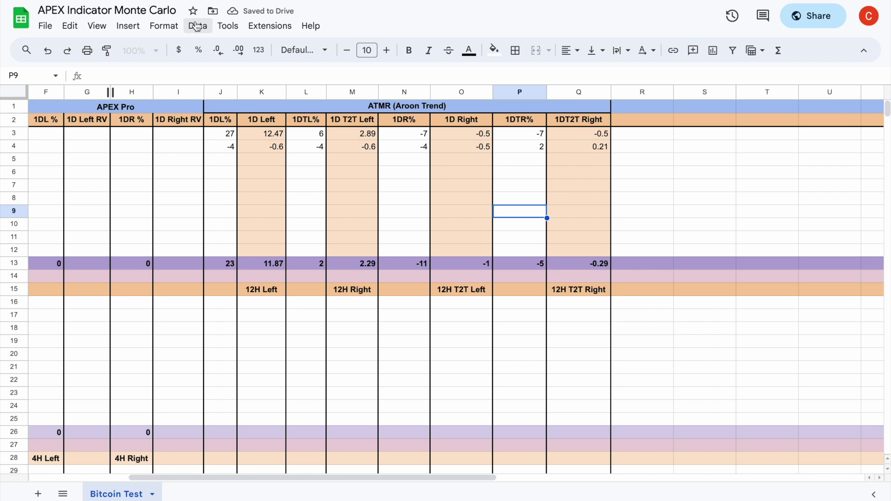
Switch to the Random Calendar Date Generator, highlight June 3, 2020 as the next test date, and return to the chart
key("super+Tab")
left_click_drag(281, 198, 210, 196)
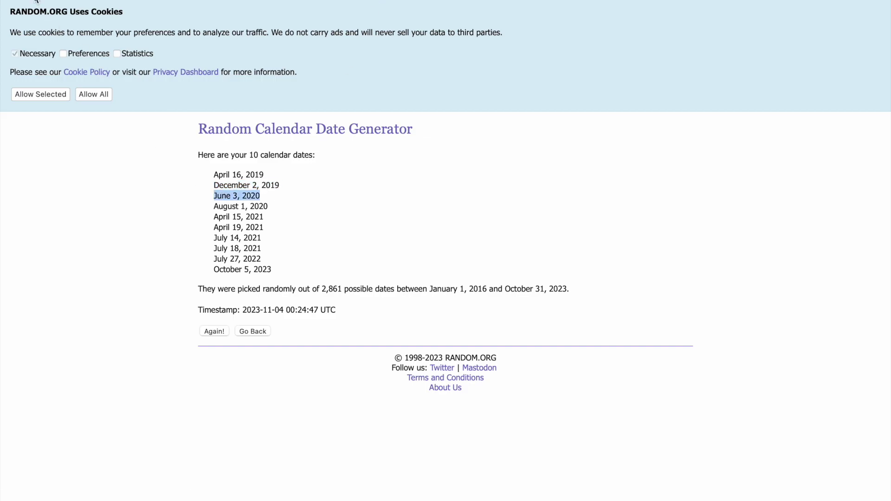
key("super+Tab")
Move the vertical date line forward into February 2020 and delete the December 2019 short position
scroll(407, 201, "left", 3)
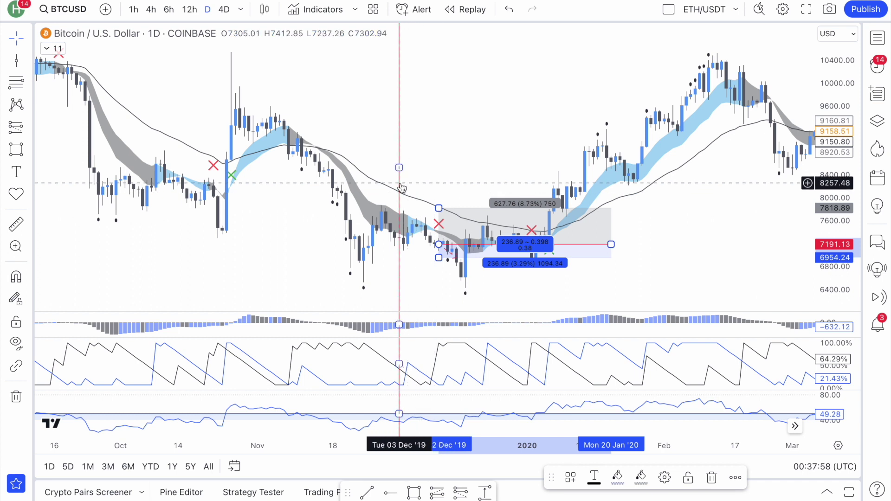
left_click_drag(401, 188, 712, 188)
scroll(715, 188, "right", 10)
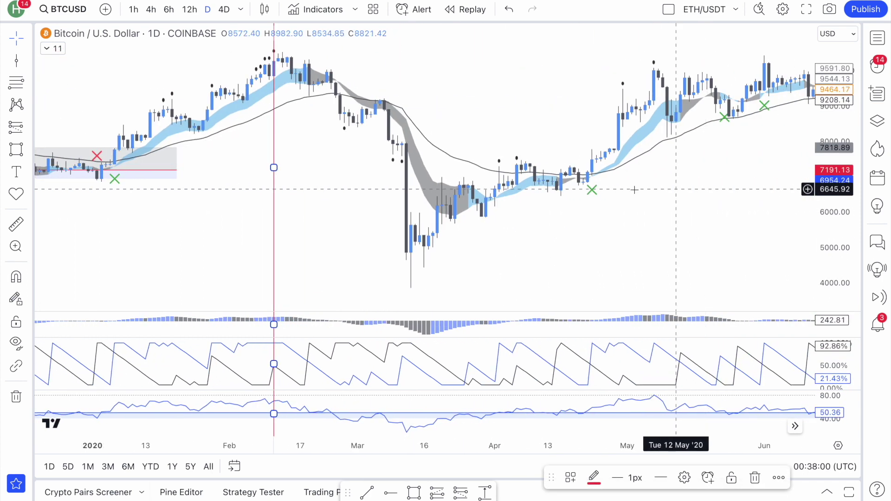
left_click(147, 166)
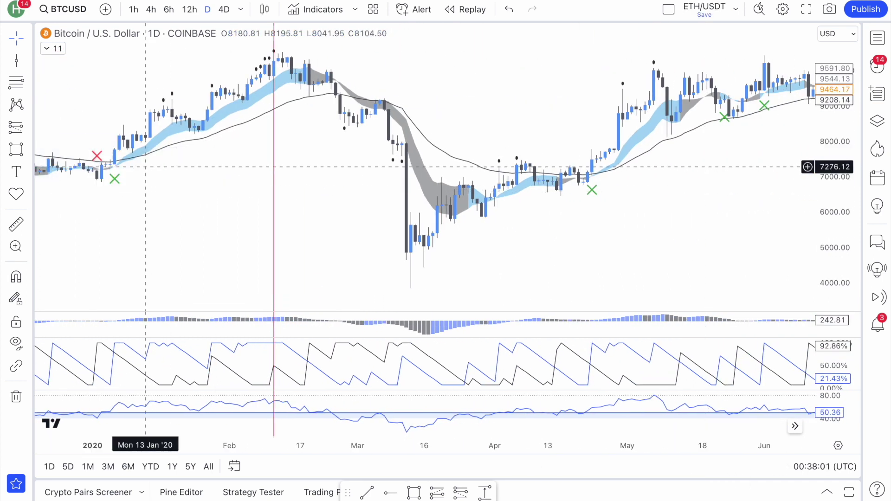
Move the vertical date line to 3 June 2020 on the daily chart
left_click(276, 180)
left_click_drag(274, 181, 678, 200)
scroll(678, 199, "right", 2)
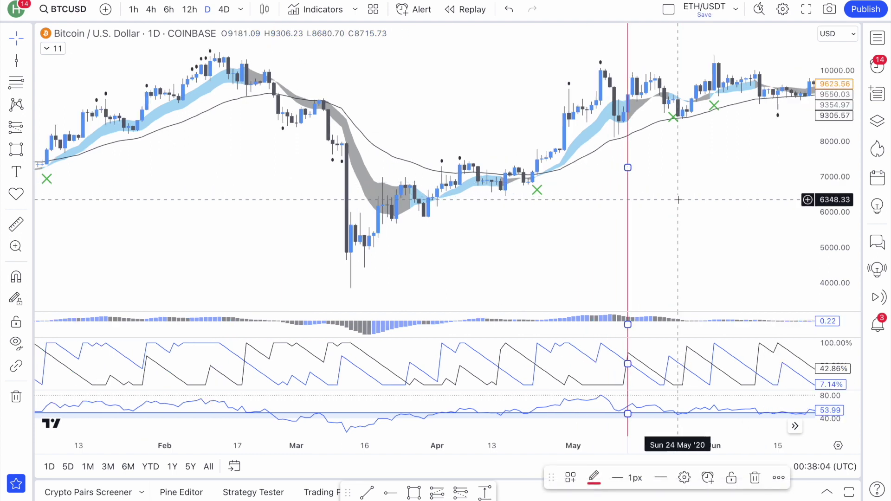
scroll(678, 199, "right", 5)
left_click_drag(438, 168, 534, 173)
scroll(554, 177, "up", 3)
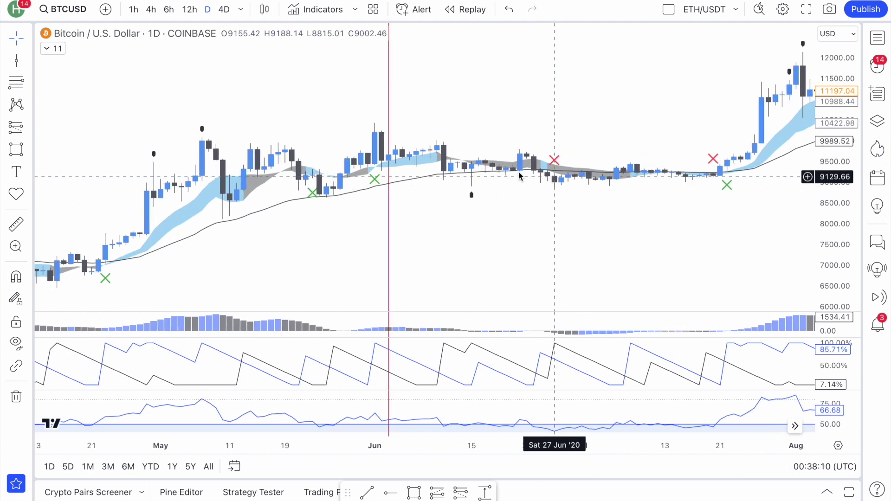
Place a long position at the 1 June 2020 buy signal, with entry at about 10,218 and stop at about 8,906
left_click(25, 126)
left_click(84, 142)
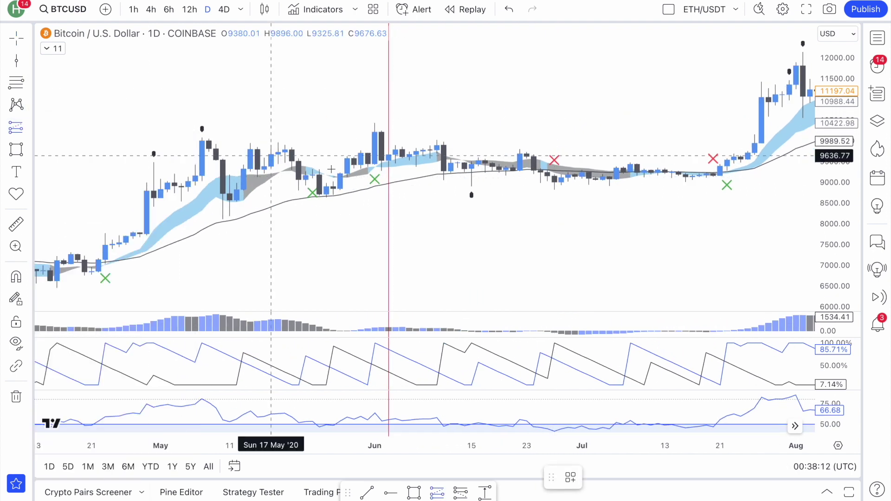
left_click(375, 177)
left_click_drag(375, 177, 376, 186)
left_click(463, 251)
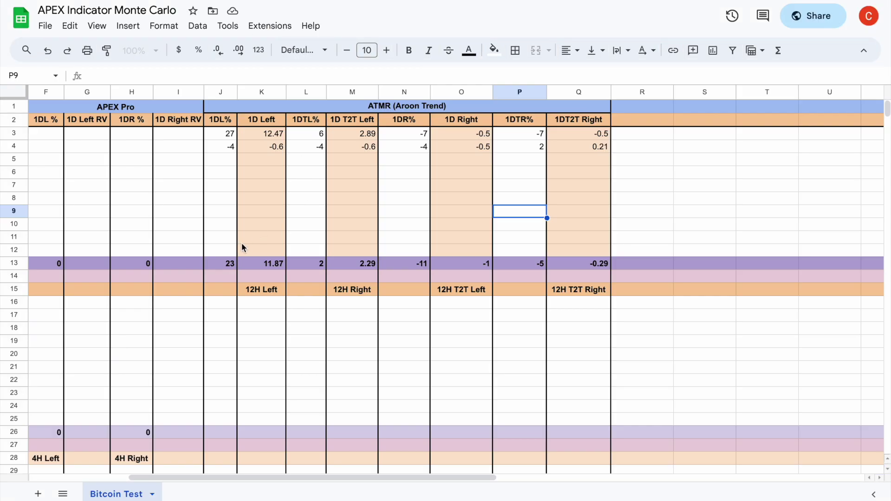
In row 5 of the ATMR section in the spreadsheet, enter -9 for 1DL% and -0.75 for 1D Left
left_click(230, 163)
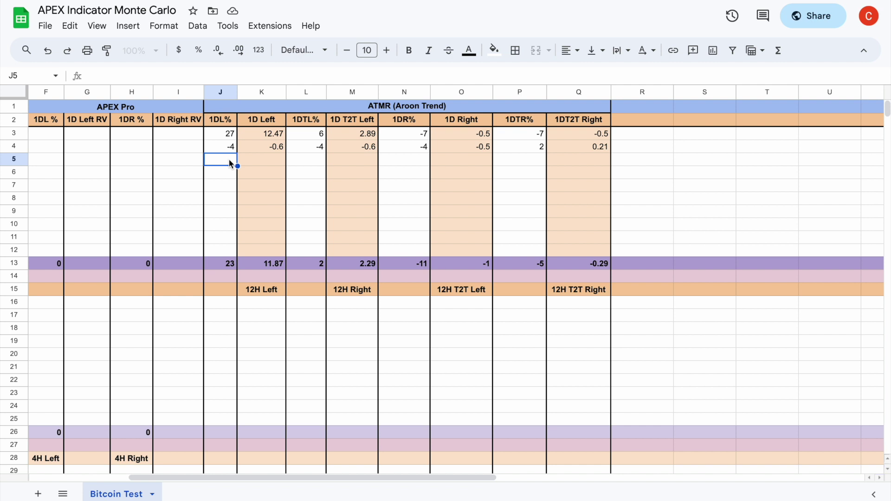
type("-9")
left_click(264, 162)
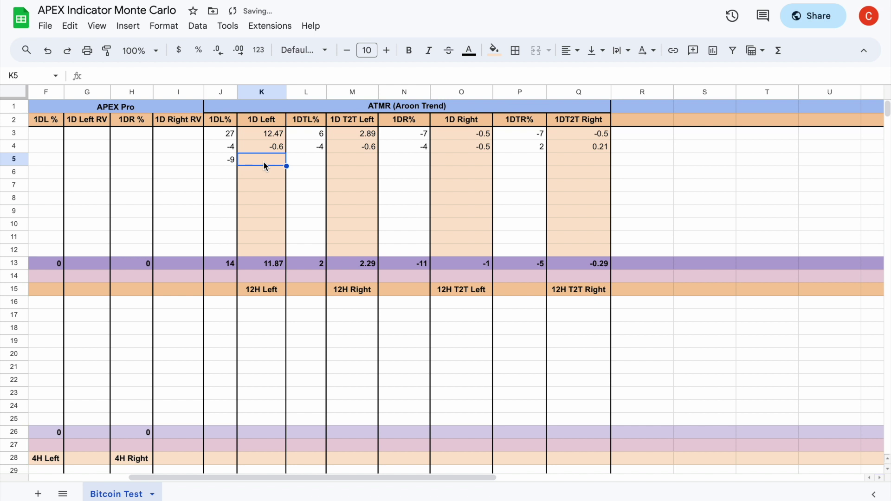
type("-")
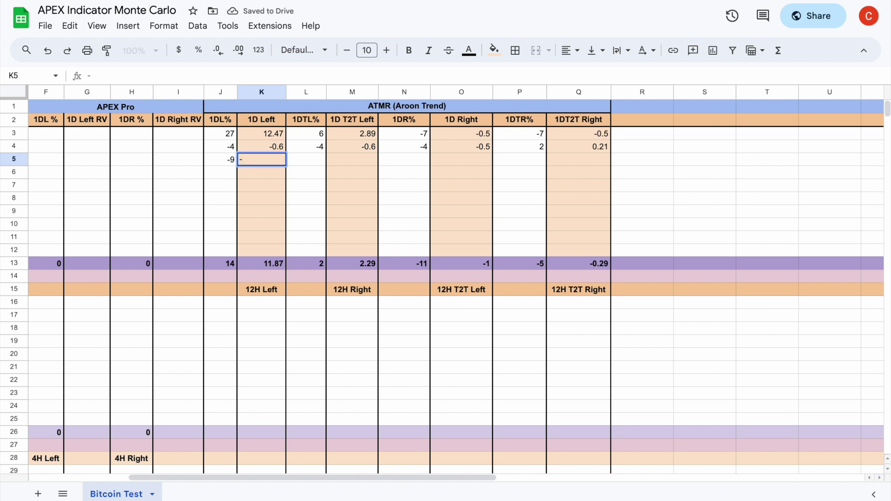
type("0.75")
Check the long position on the chart and record -9 for 1DTL% and -0.75 for 1D T2T Left in row 5
left_click(305, 155)
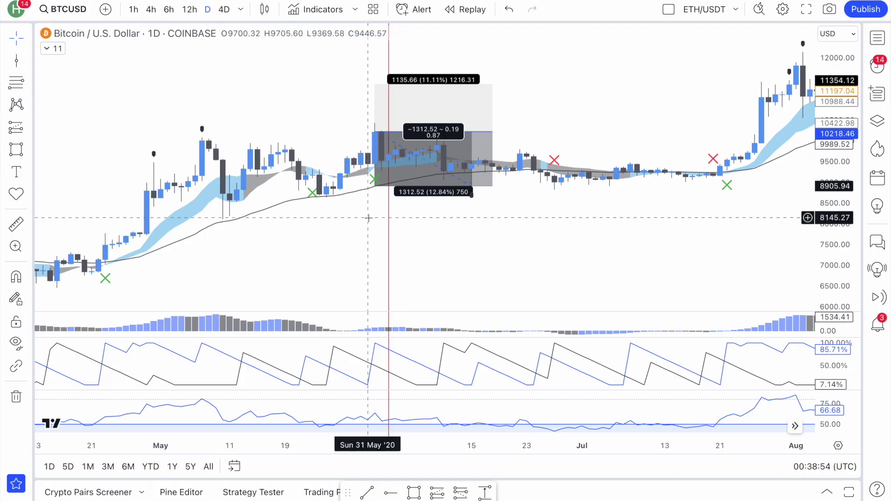
left_click(448, 144)
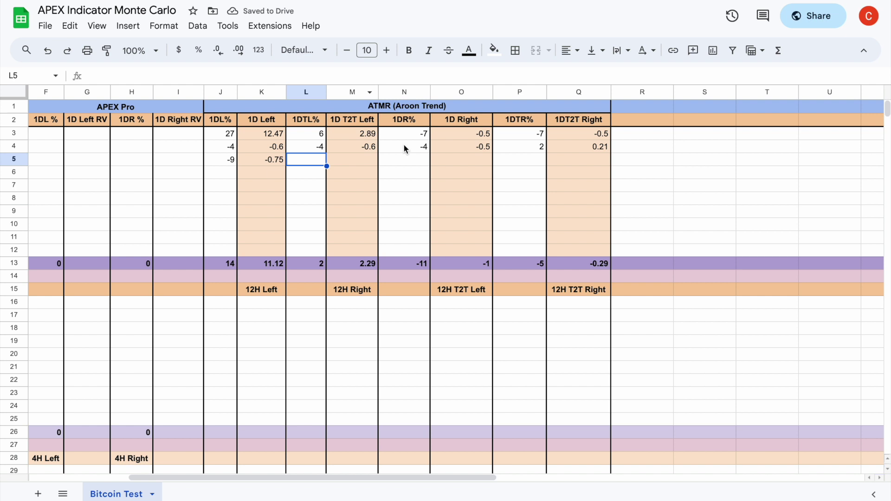
left_click(363, 168)
left_click(313, 165)
type("-9")
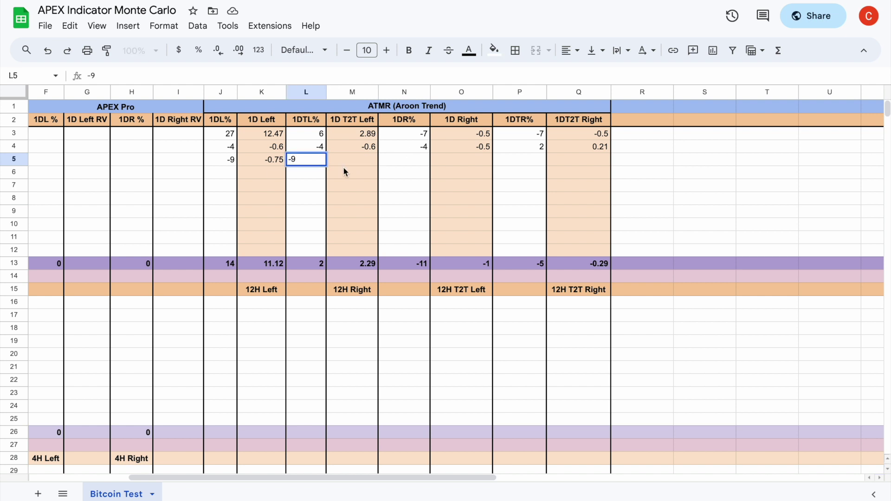
left_click(356, 160)
type("-0.")
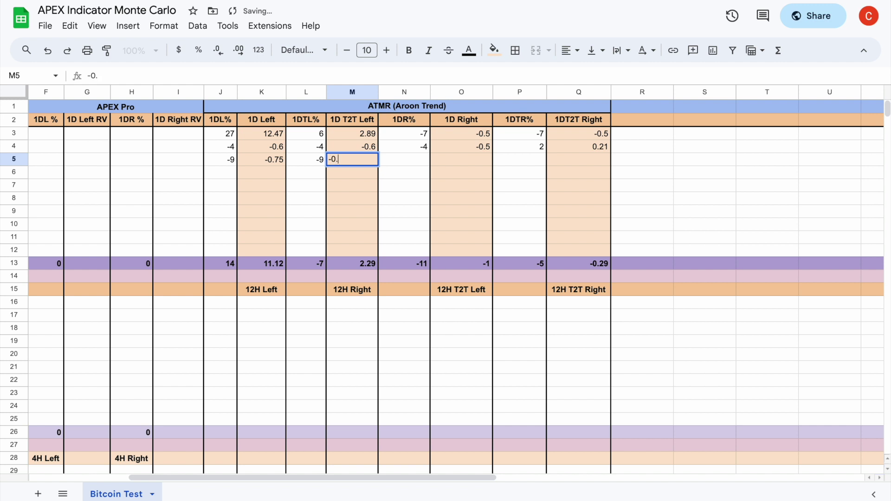
type("75")
left_click(391, 165)
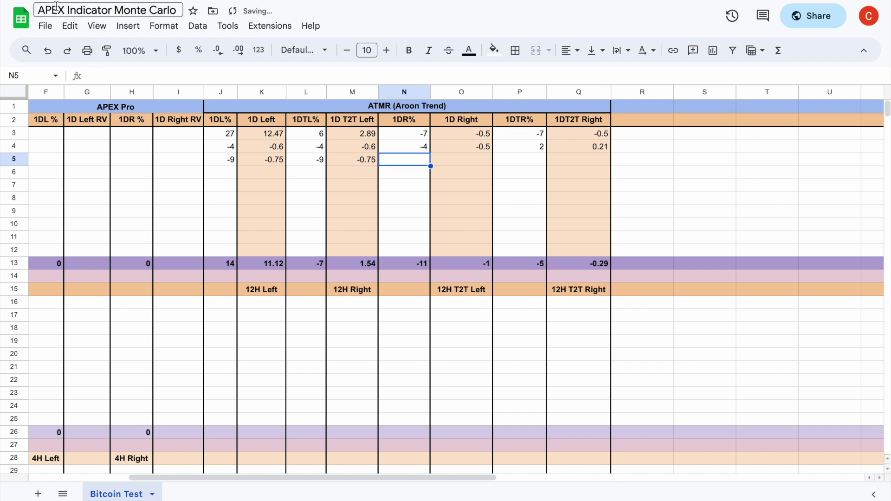
Return to the chart and place a short position at the 27 June 2020 sell signal, with entry at about 8,990
key("alt+Tab")
scroll(529, 172, "right", 3)
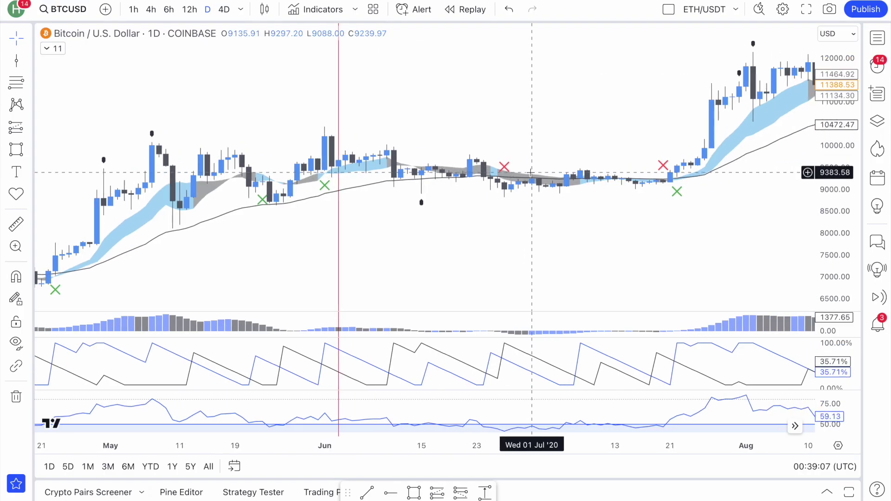
scroll(529, 173, "right", 3)
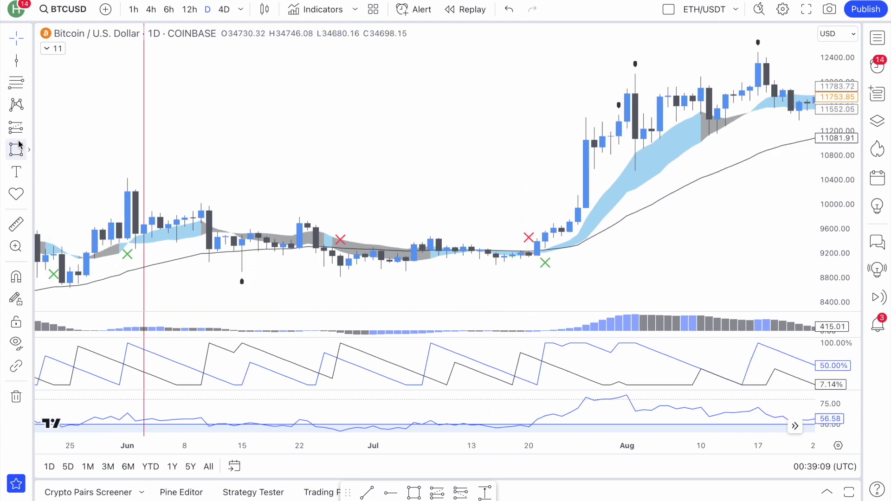
left_click(30, 128)
left_click(76, 169)
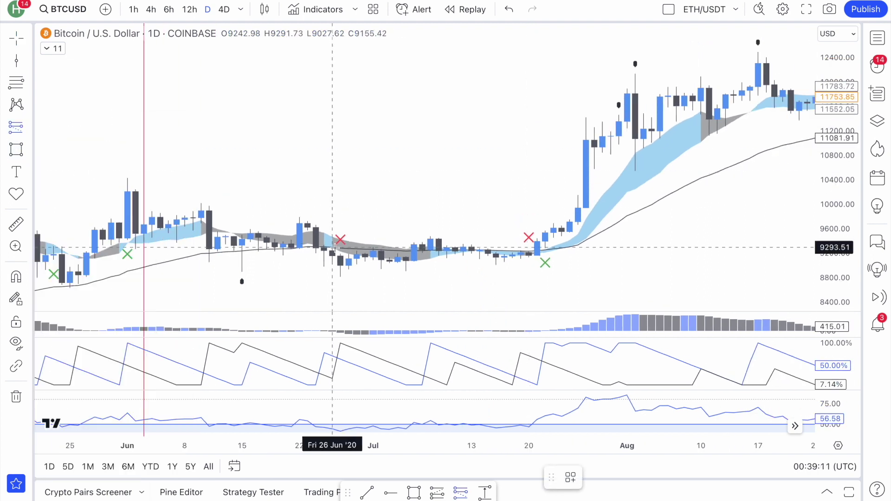
left_click(341, 266)
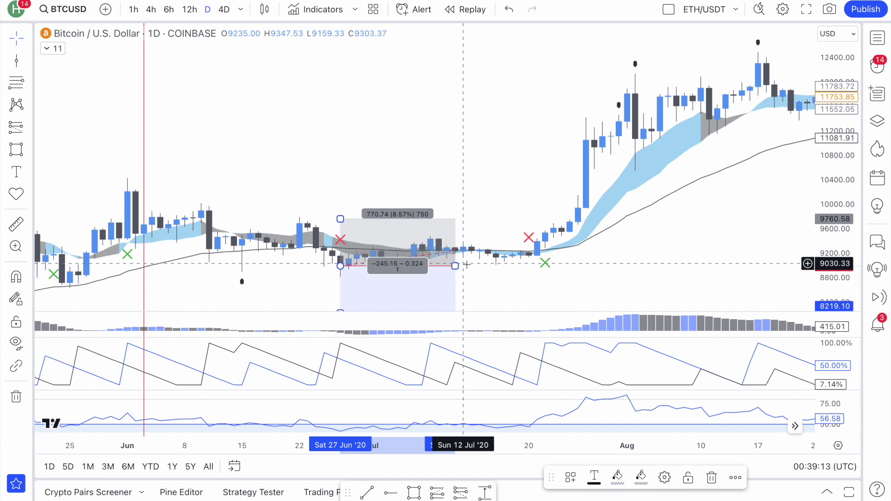
Extend the short position's end date to 5 August 2020
scroll(468, 269, "down", 2)
scroll(468, 267, "down", 2)
scroll(466, 264, "down", 1)
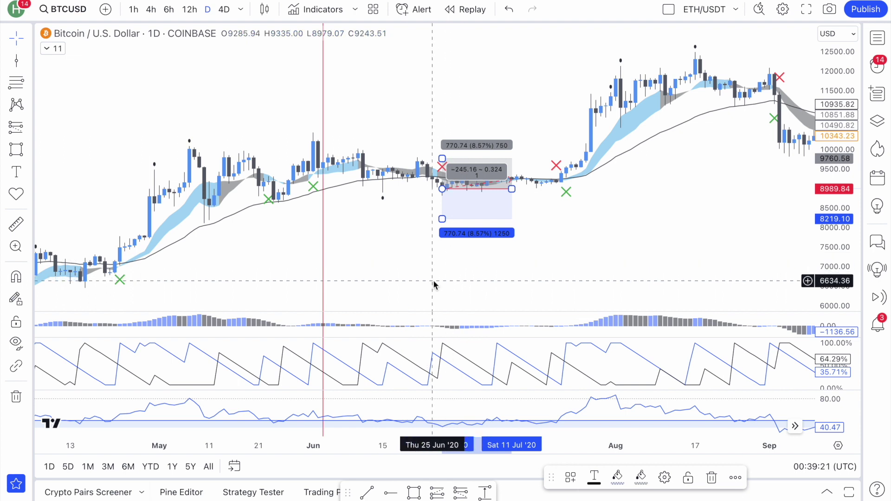
scroll(482, 268, "up", 3)
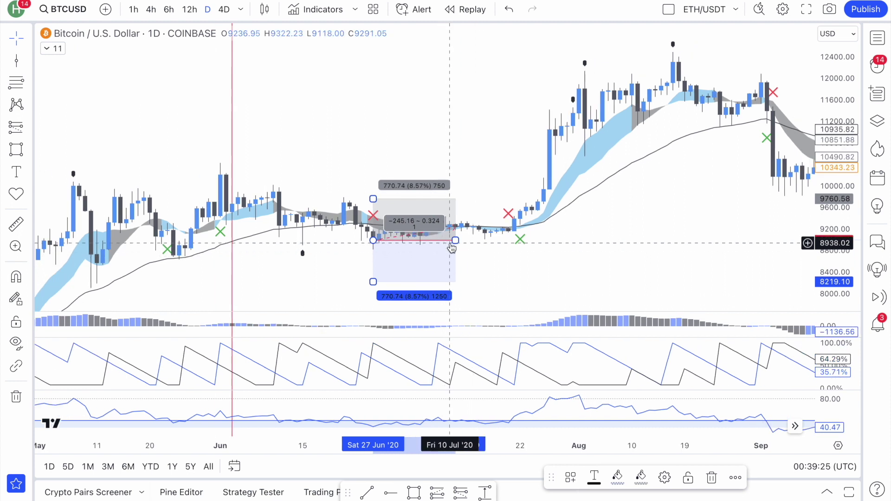
mouse_move(456, 241)
left_mouse_down()
mouse_move(372, 240)
mouse_move(514, 240)
left_mouse_up()
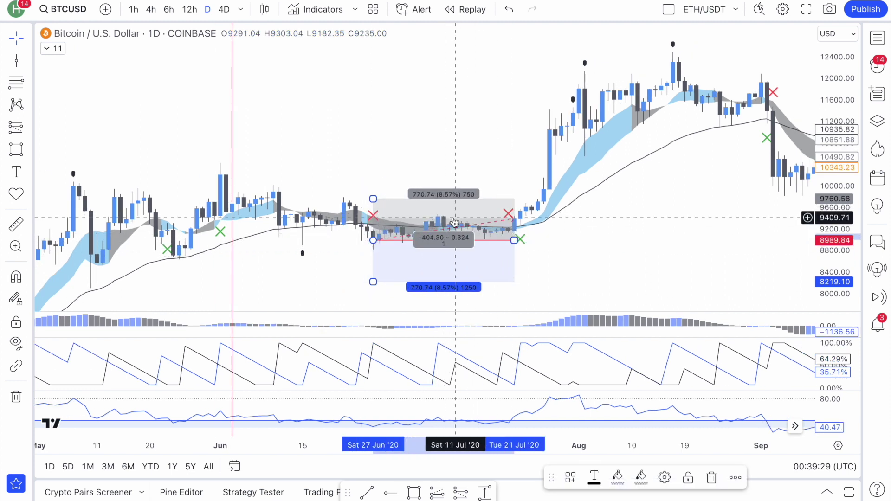
left_click_drag(514, 240, 602, 241)
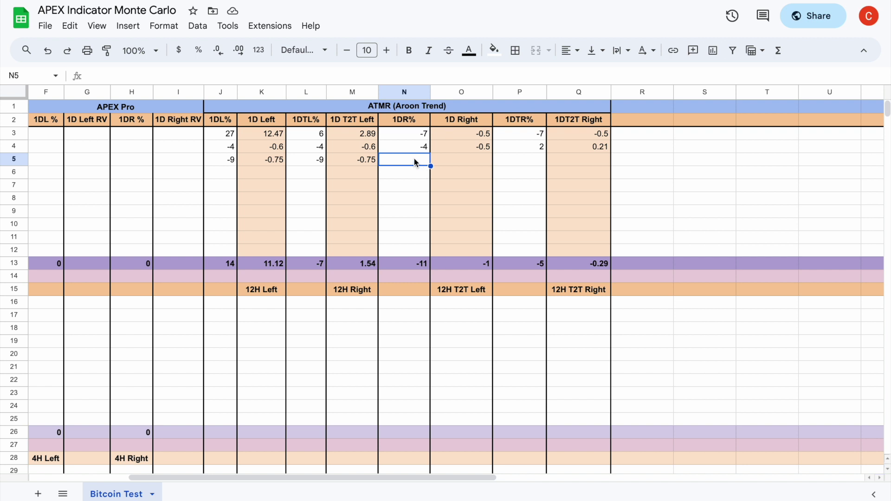
In row 5 of the spreadsheet's ATMR section, enter -6 for 1DR% and -0.6 for 1D Right
type("-6")
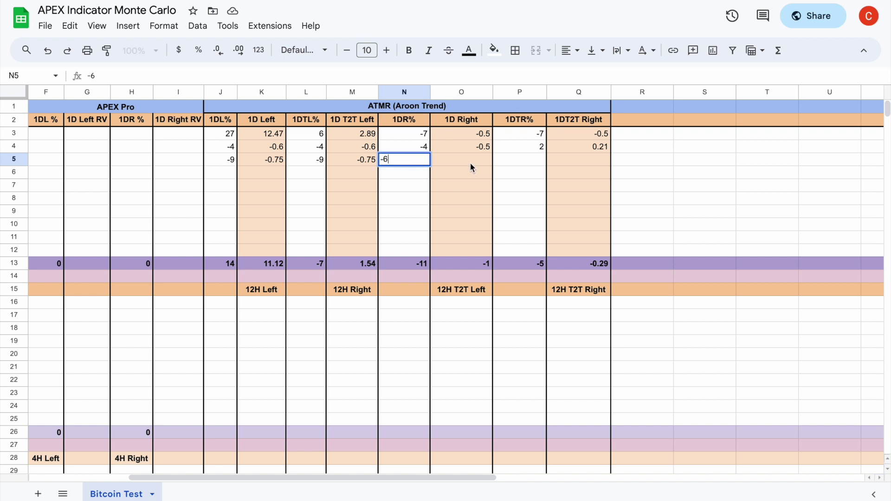
left_click(471, 165)
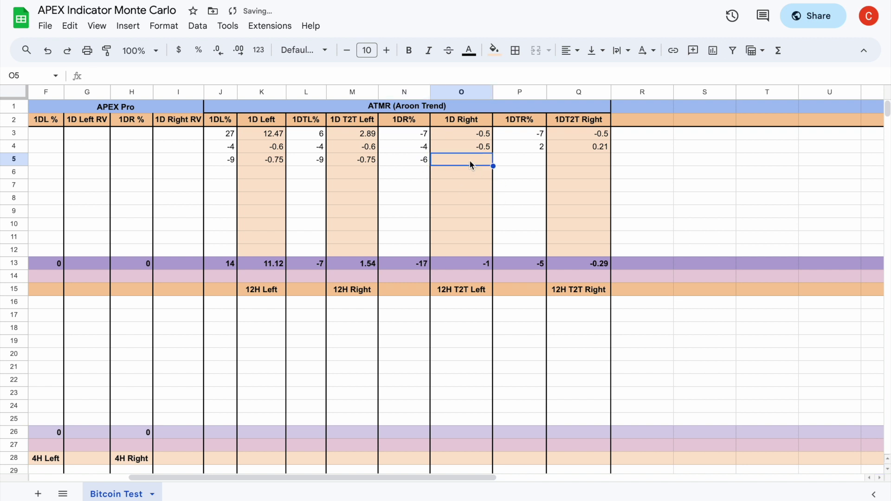
type("-0.6")
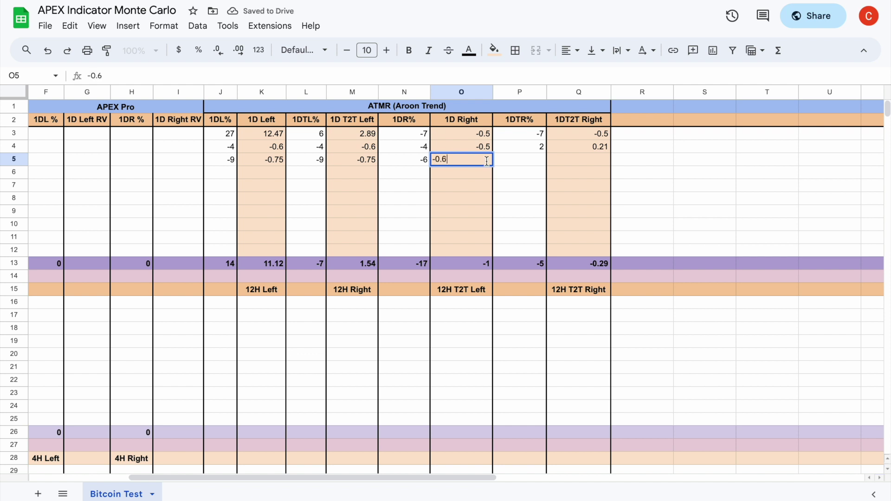
Recheck the short position on the chart and record -6 for 1DTR% and -0.6 for 1DT2T Right in row 5
left_click(527, 163)
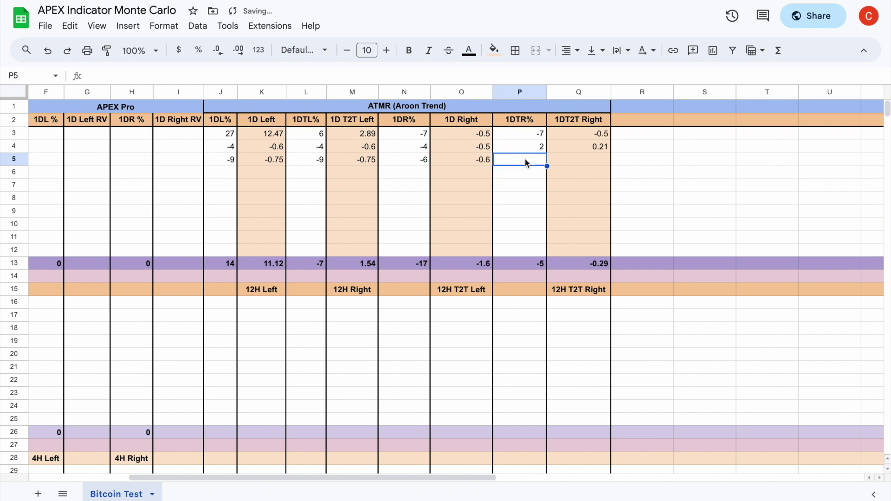
type("-")
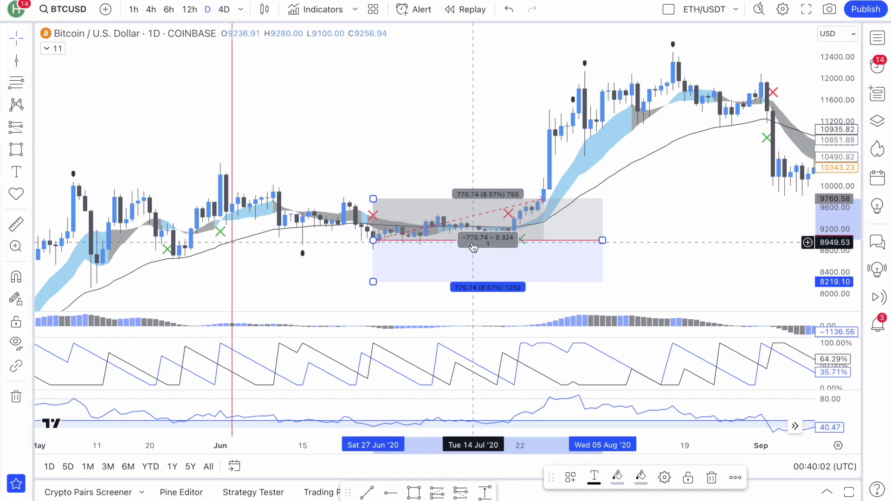
left_click(472, 247)
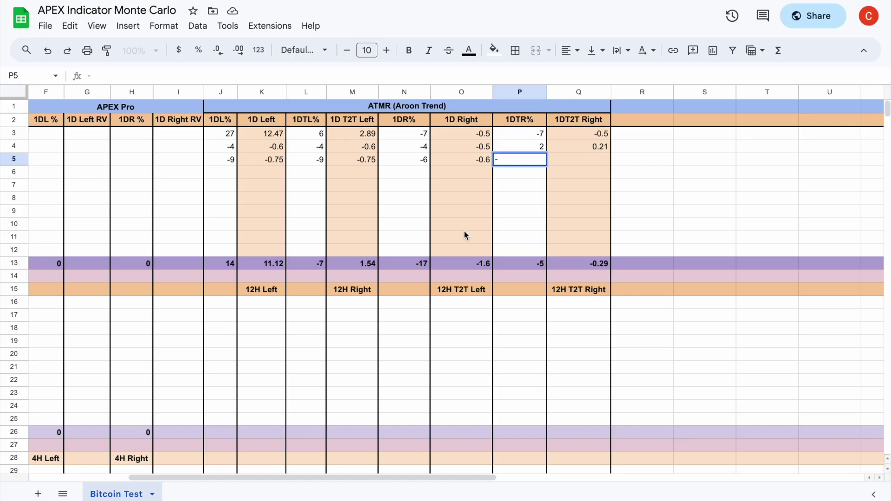
type("6")
key("Tab")
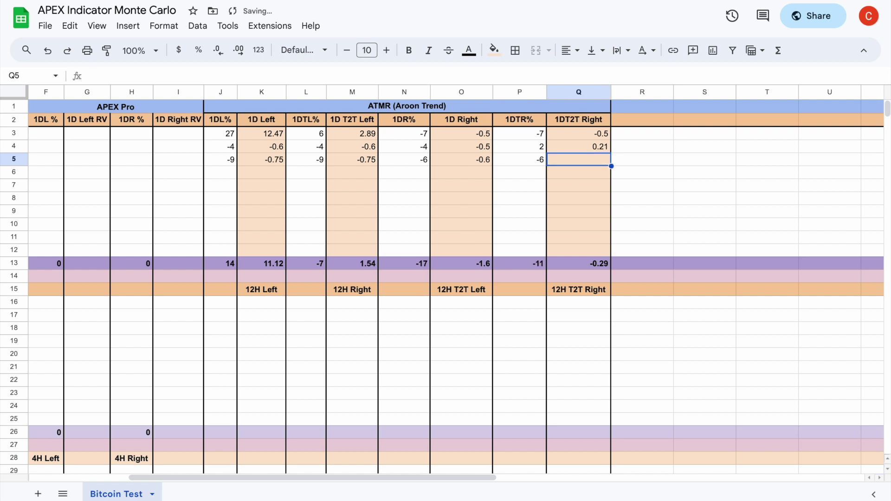
type("-0.6")
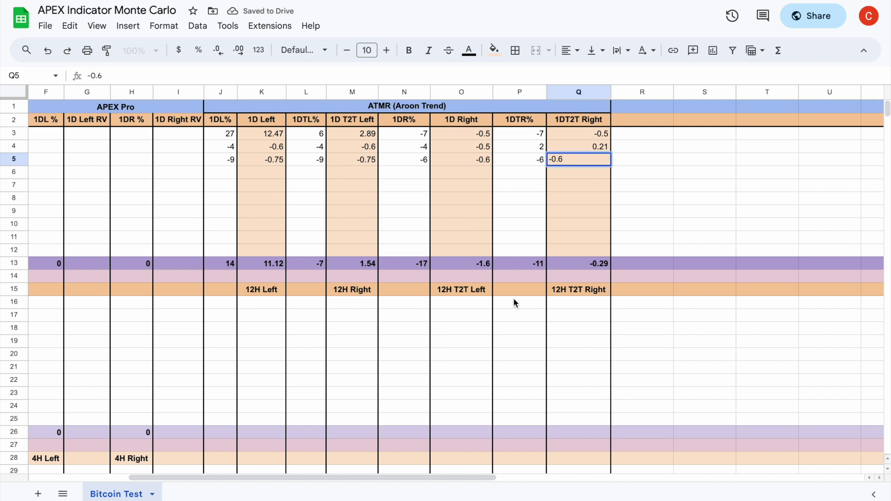
left_click(518, 224)
scroll(518, 224, "left", 5)
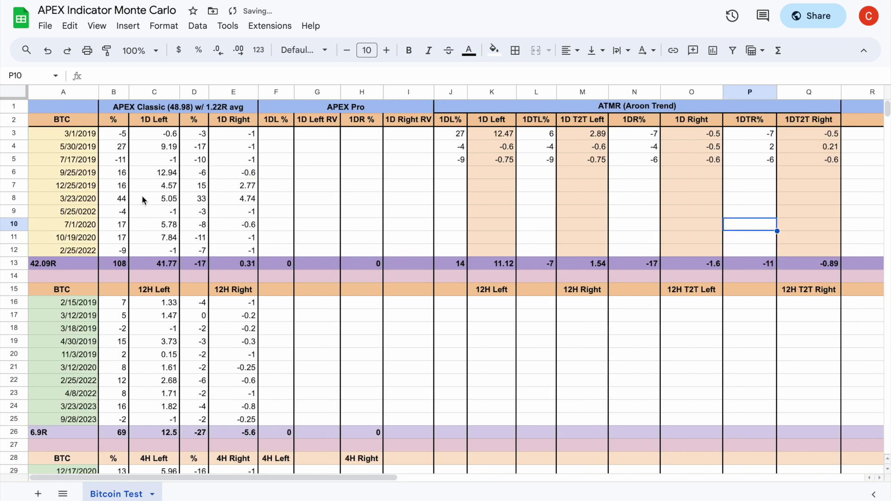
scroll(403, 265, "right", 5)
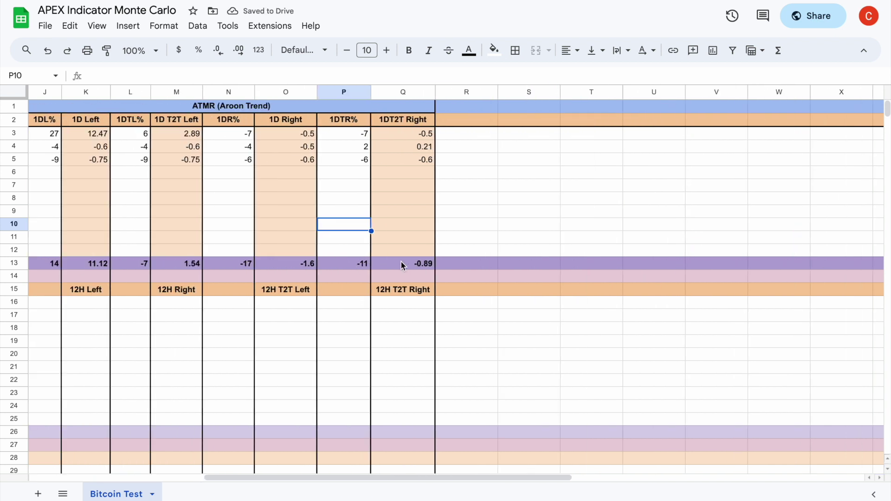
scroll(403, 266, "right", 1)
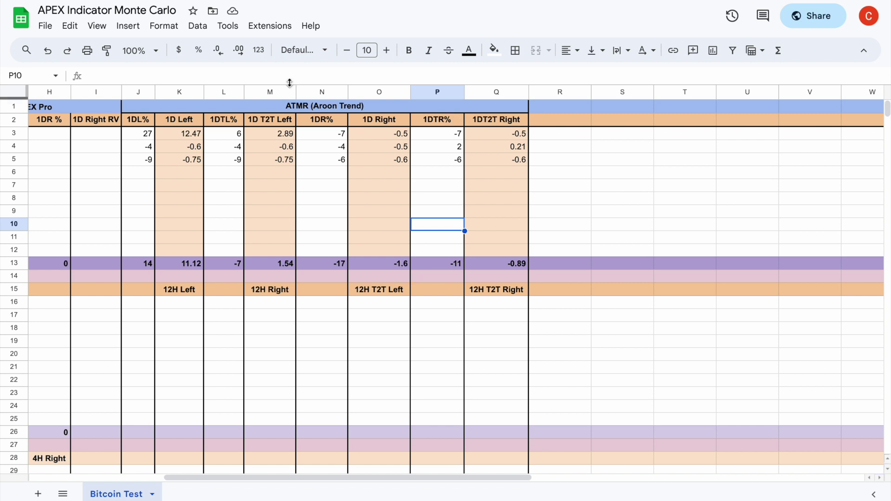
Pick August 1, 2020 from the RANDOM.ORG date list and move the vertical date line on TradingView's BTCUSD daily chart to it
key("ctrl+Tab")
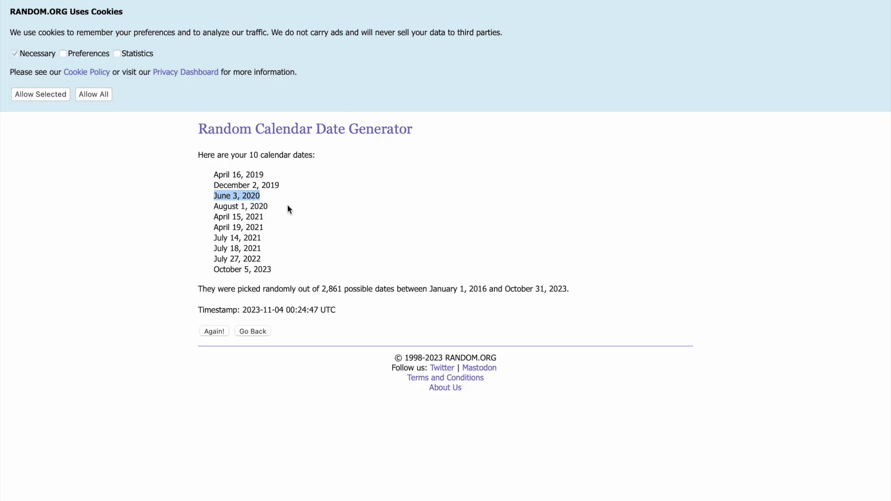
left_click_drag(274, 206, 212, 207)
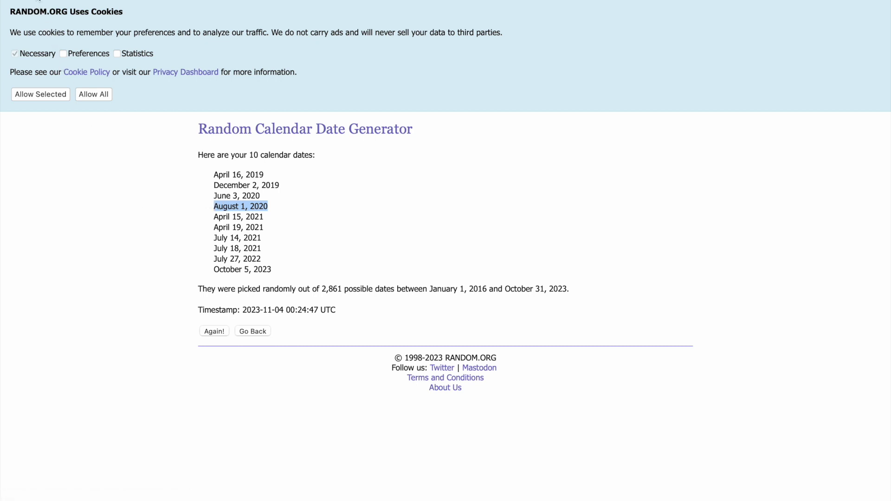
key("ctrl+Tab")
left_click(234, 150)
left_click_drag(236, 151, 612, 207)
scroll(612, 208, "right", 5)
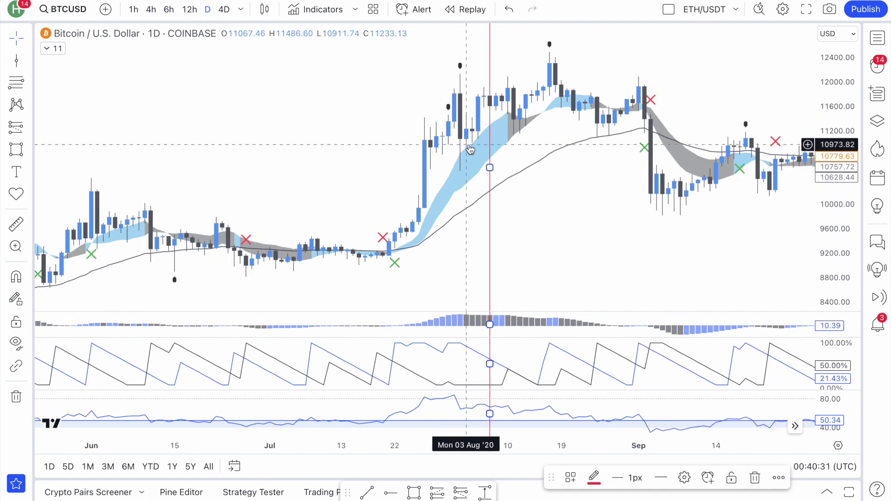
left_click_drag(490, 173, 459, 184)
scroll(629, 186, "up", 2)
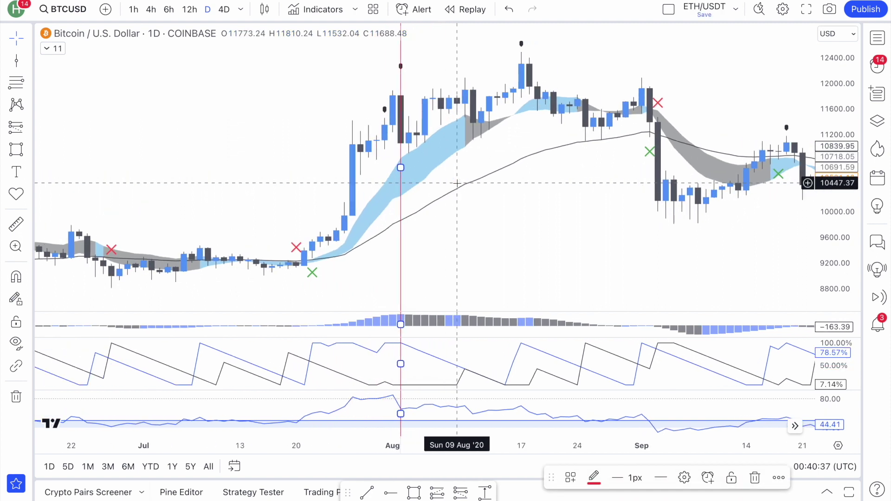
Place a long position on the July 22, 2020 candle with entry at 9540.82 and stop at 9251.50
left_click(23, 128)
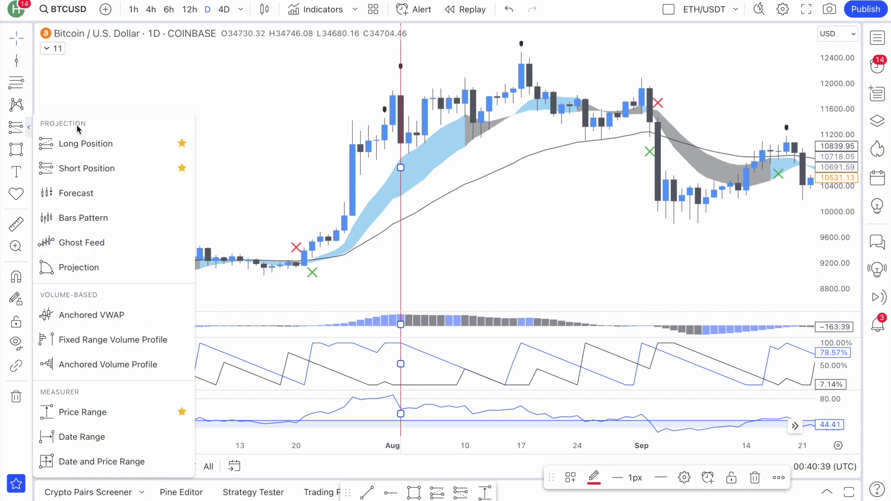
left_click(88, 144)
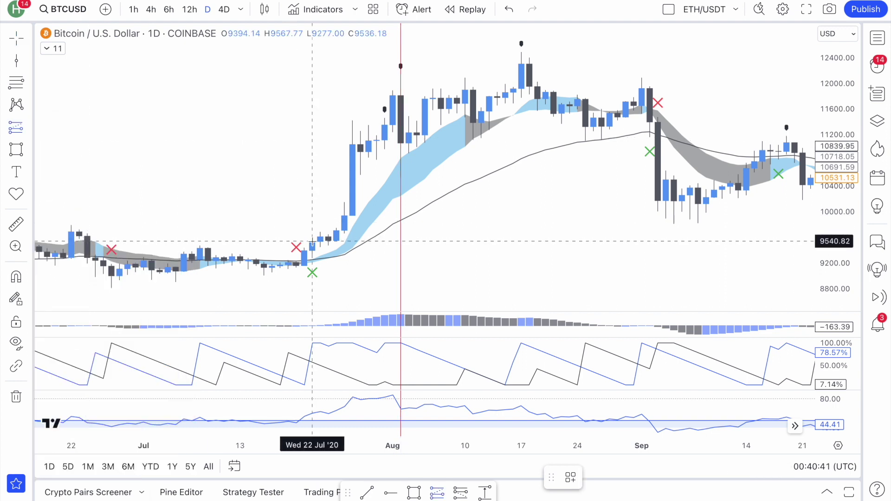
left_click(312, 241)
left_click_drag(313, 288, 348, 261)
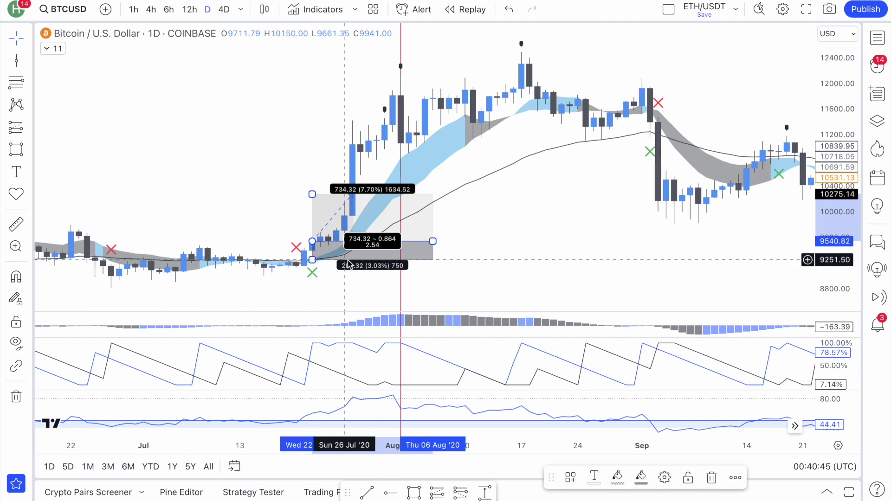
scroll(344, 266, "up", 5)
left_click(209, 190)
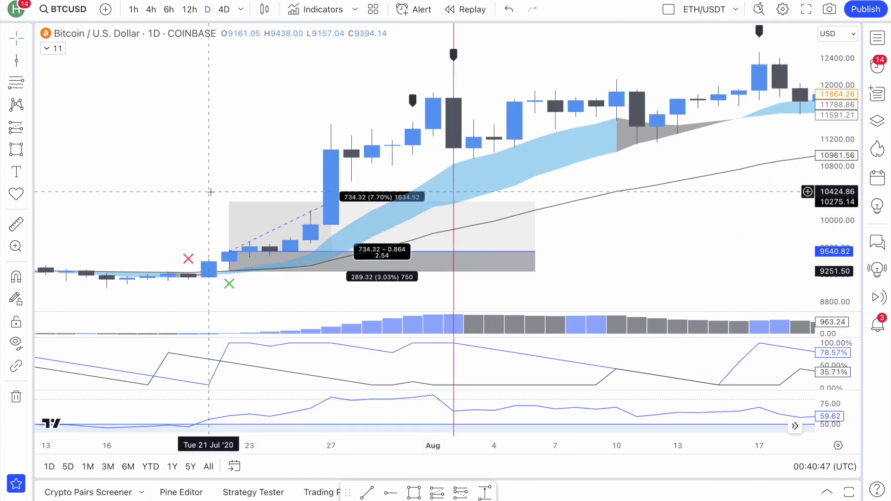
scroll(297, 218, "down", 5)
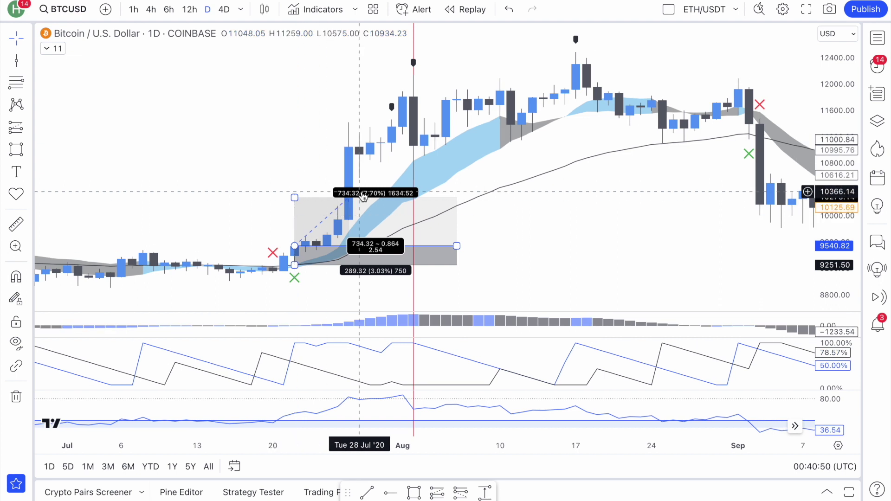
Raise the long position's profit target to 15.77%, a risk/reward ratio of 5.2
left_click(295, 199)
left_click_drag(295, 198, 295, 181)
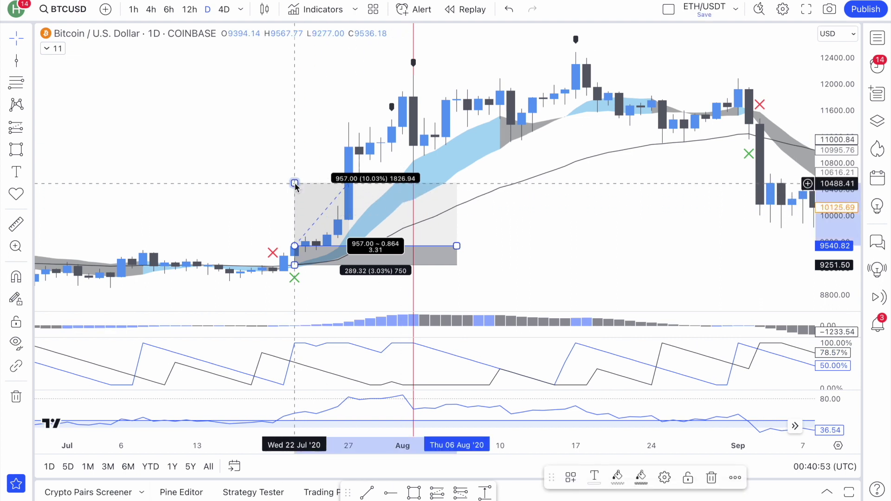
scroll(332, 195, "down", 2)
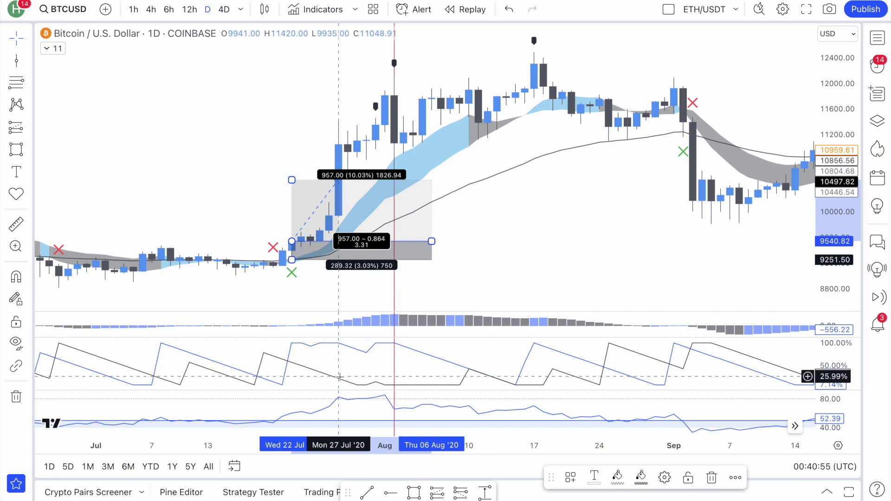
left_click_drag(290, 180, 357, 149)
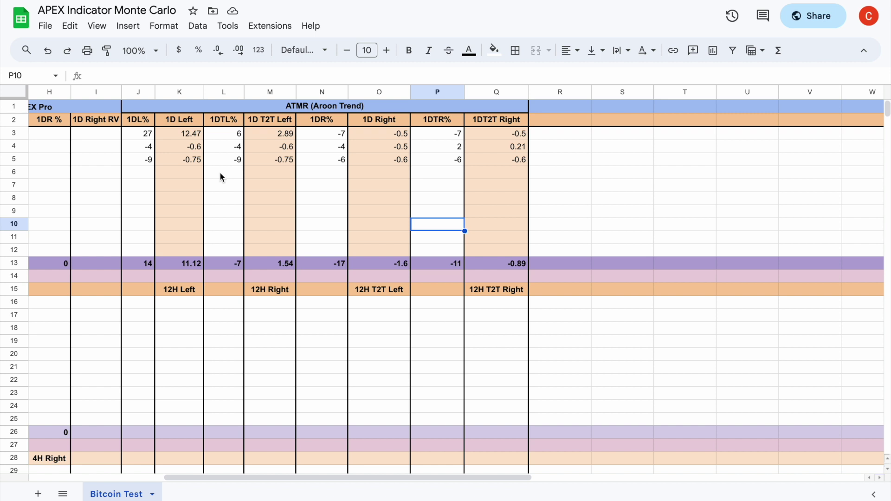
In the APEX Indicator Monte Carlo sheet's ATMR section, enter 5.2 under 1D Left and 15 under 1DL% in row 6
scroll(220, 177, "left", 4)
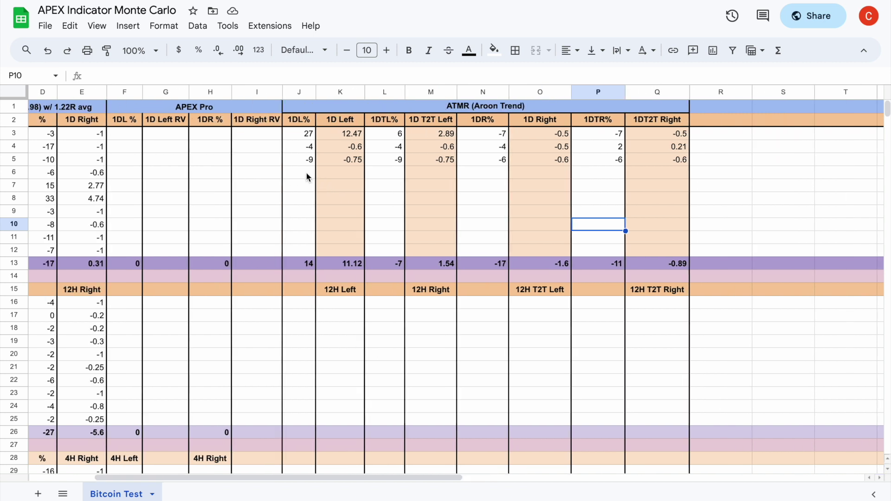
left_click(306, 176)
left_click(334, 176)
type("5.2")
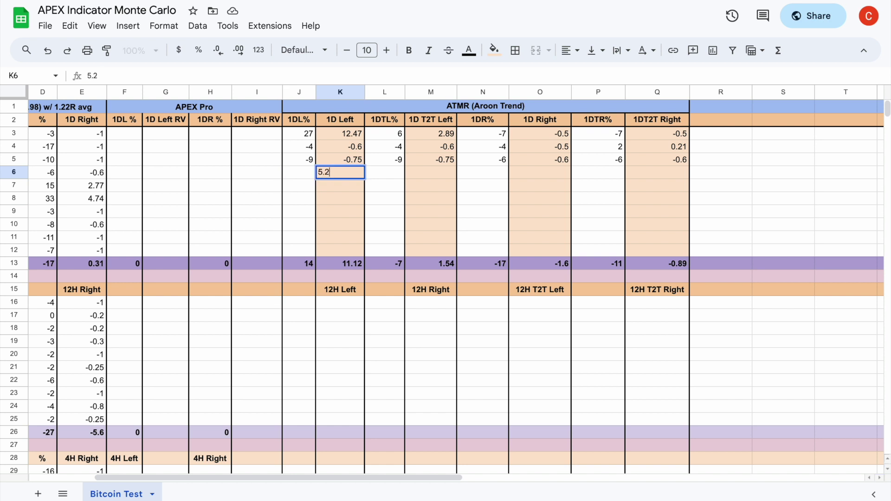
left_click(302, 175)
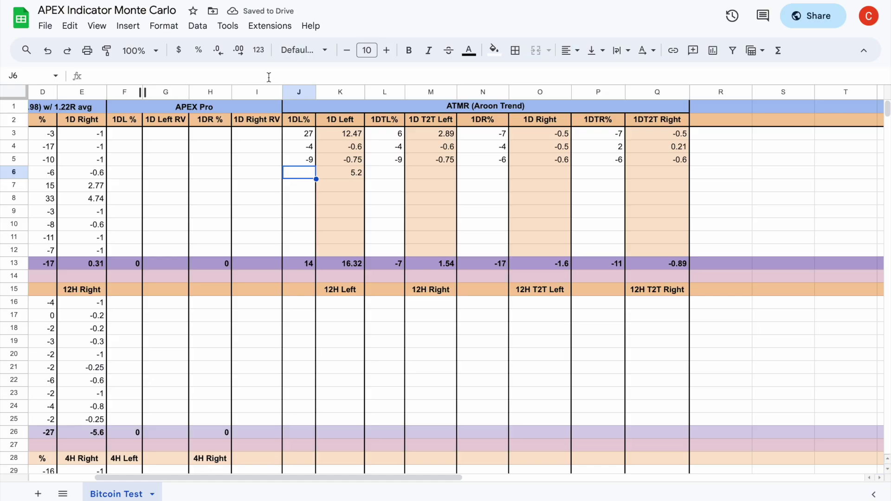
type("15")
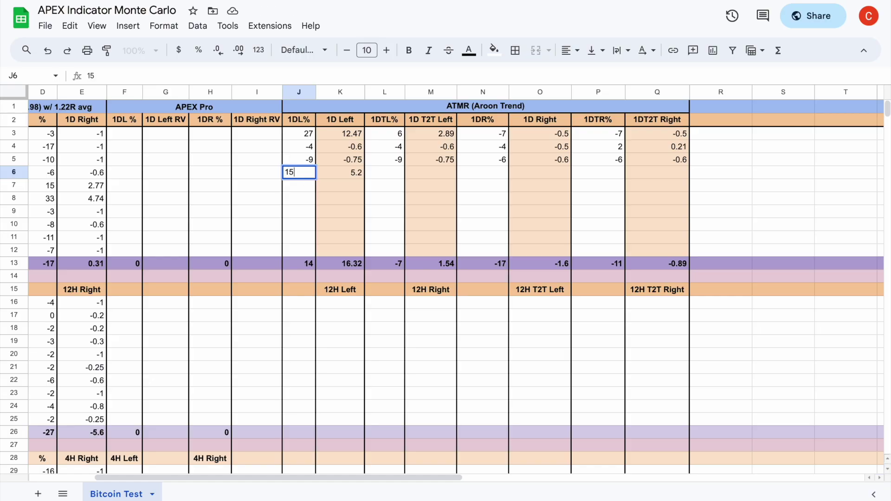
left_click(311, 212)
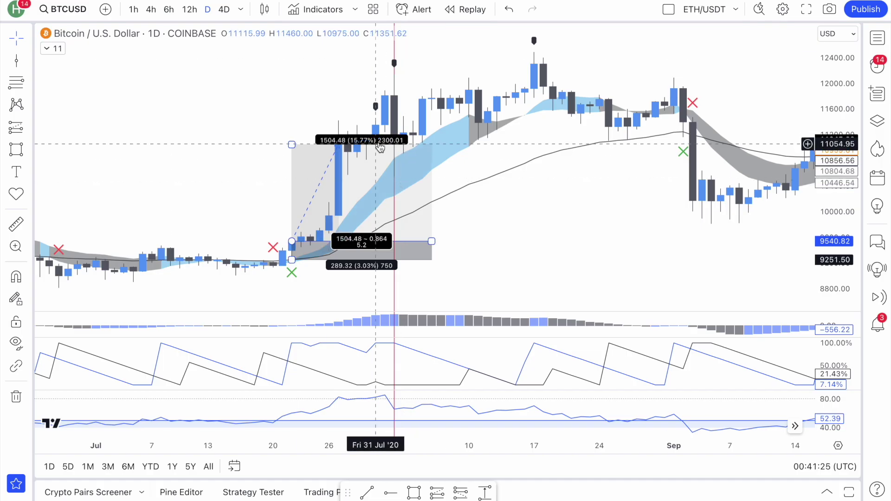
Raise the chart position's target to 18.90%, ratio 6.23, and record 6.23 under 1D T2T Left and 19 under 1DTL% in row 6
left_click_drag(379, 146, 329, 126)
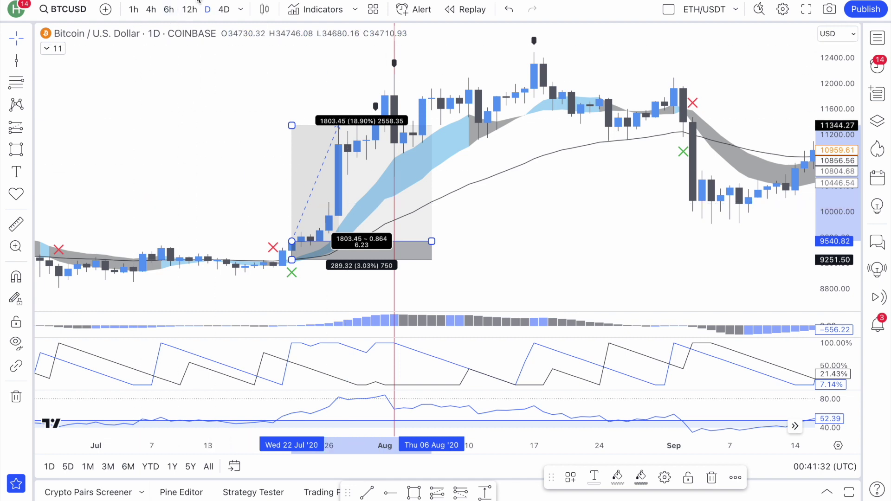
key("ctrl+Tab")
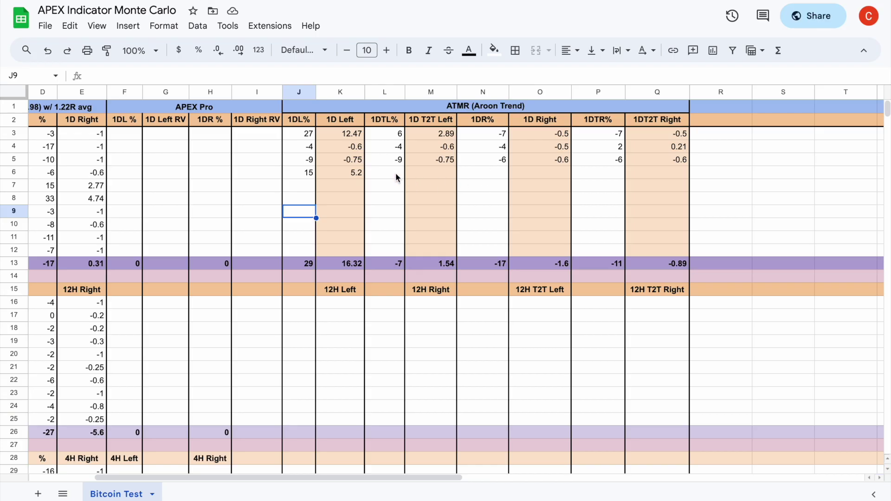
left_click(430, 174)
type("6.23")
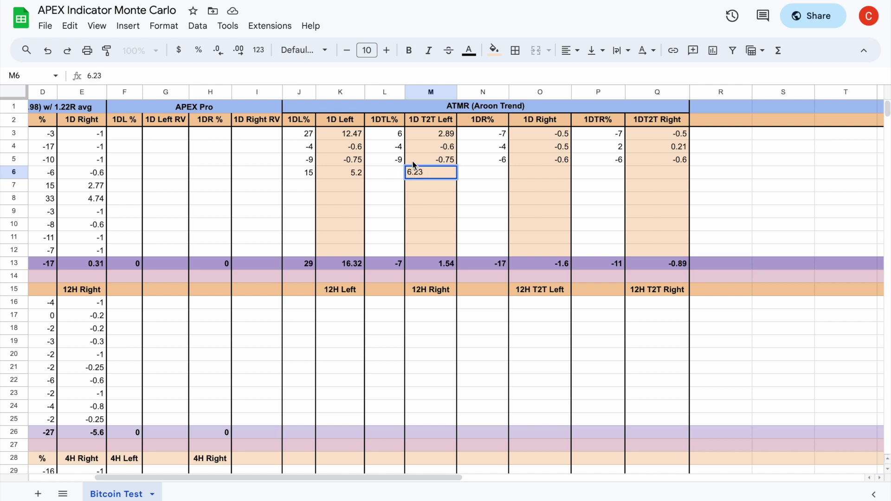
left_click(393, 175)
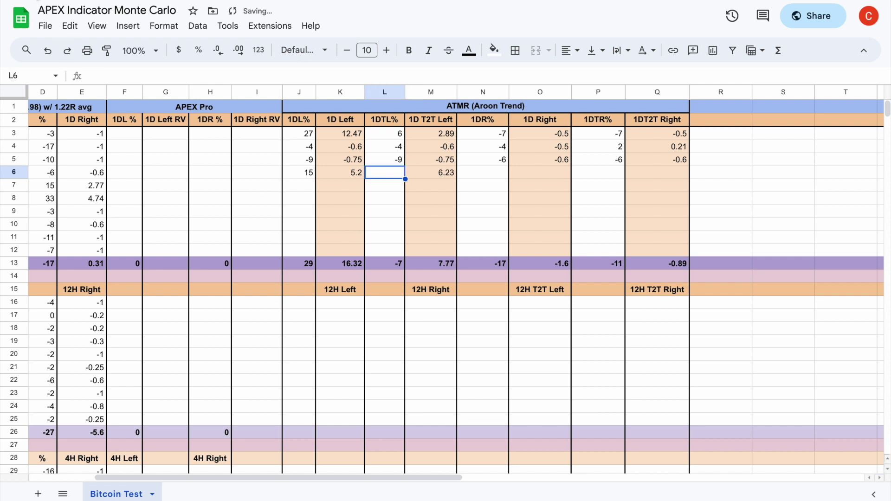
key("alt+Tab")
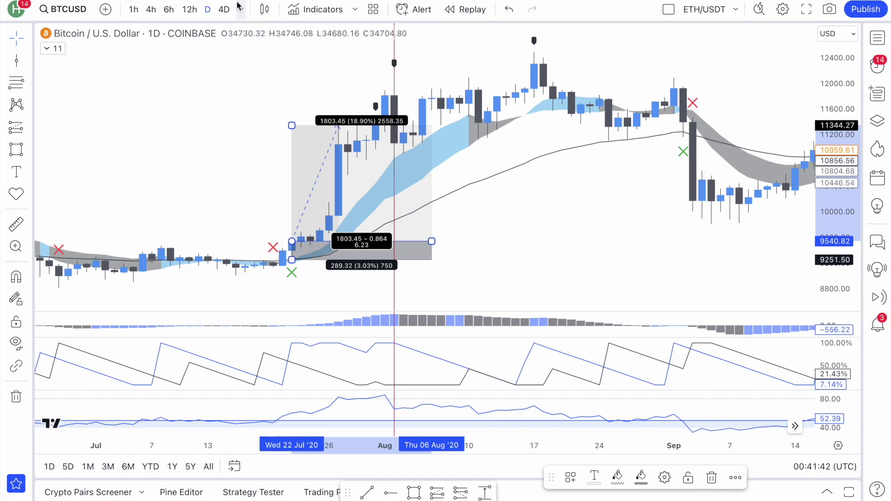
key("alt+Tab")
type("19")
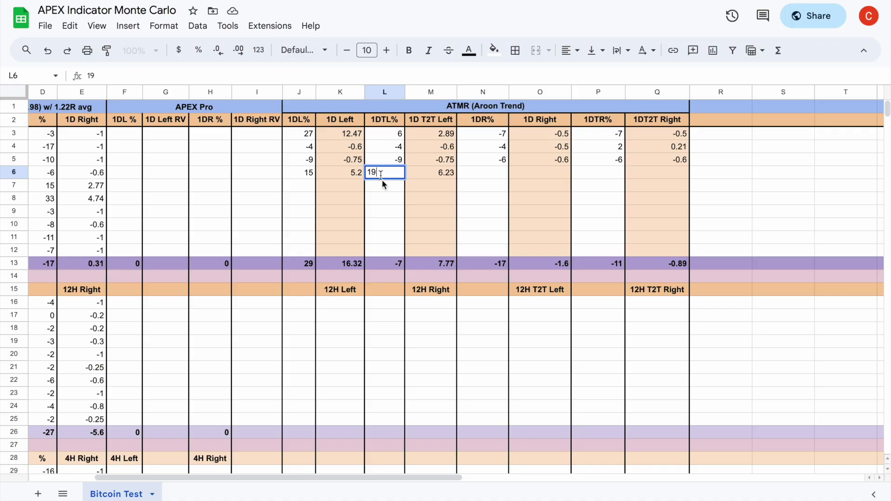
left_click(391, 203)
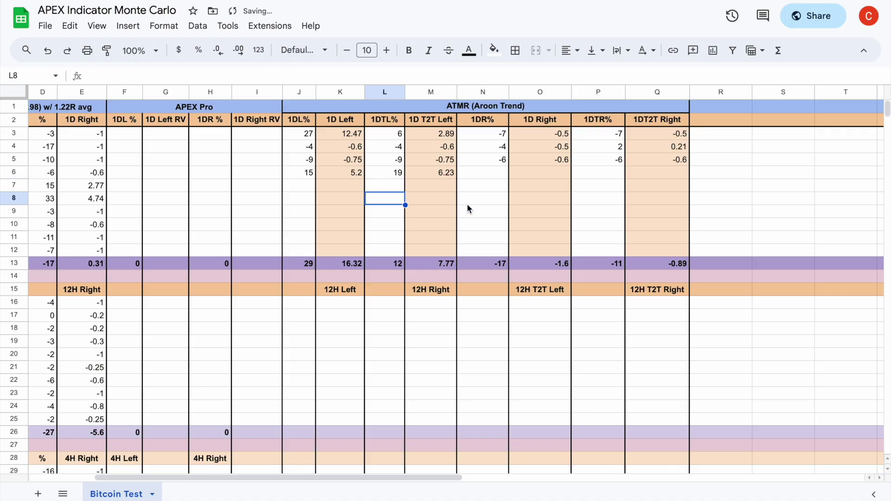
left_click(493, 174)
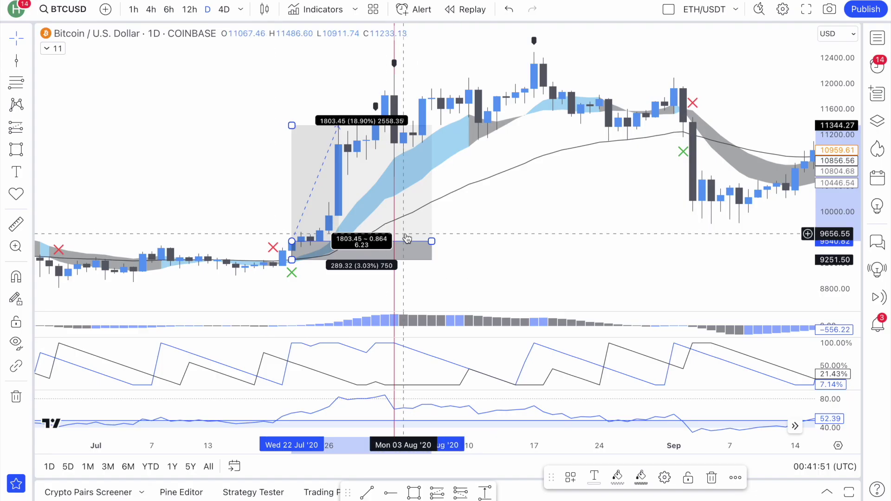
Delete the July long position drawing from the TradingView BTCUSD chart
left_click(409, 233)
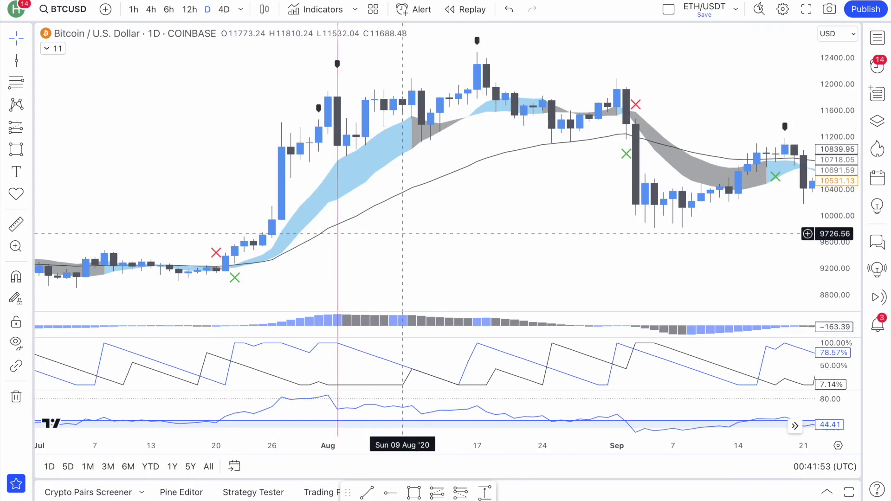
scroll(408, 234, "right", 5)
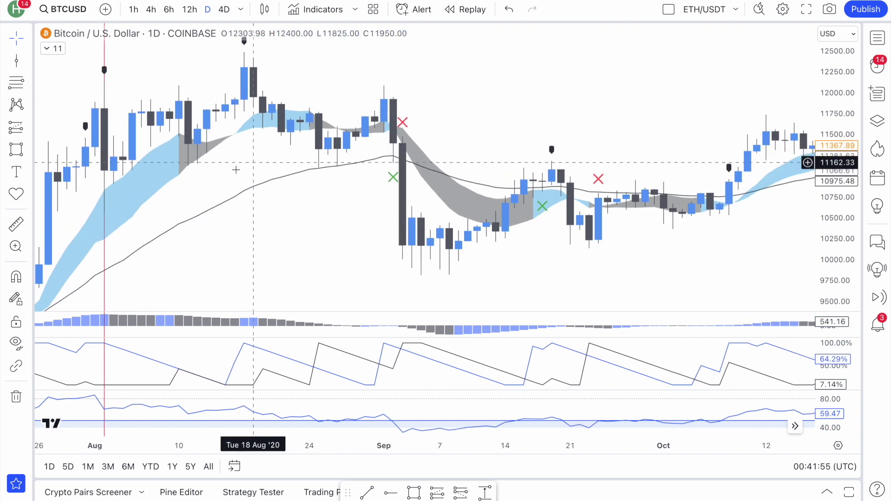
scroll(218, 167, "left", 3)
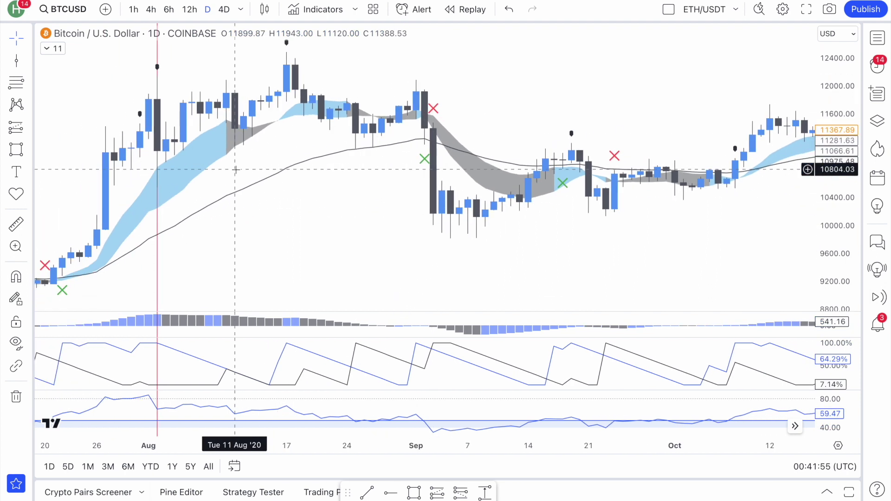
Place a long position on the September 2, 2020 candle with entry 11239.22, stop 10705.07 and target 11407.96
left_click(16, 126)
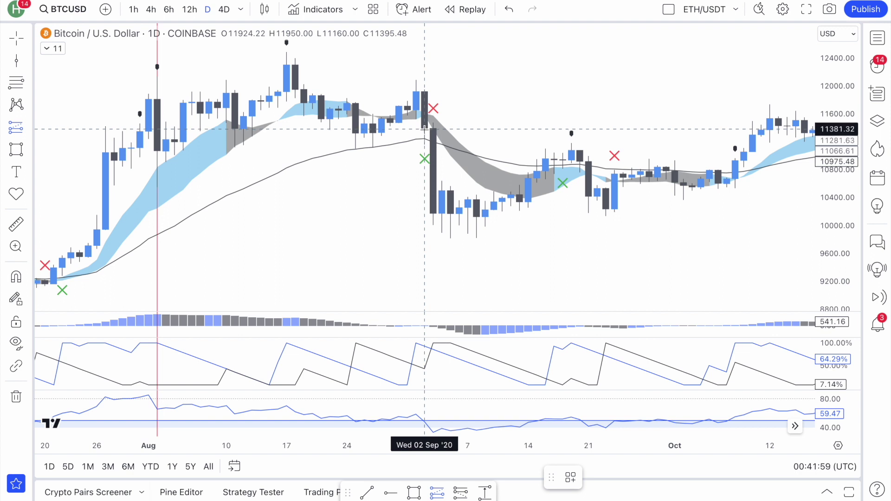
left_click(424, 129)
left_click_drag(425, 82, 434, 92)
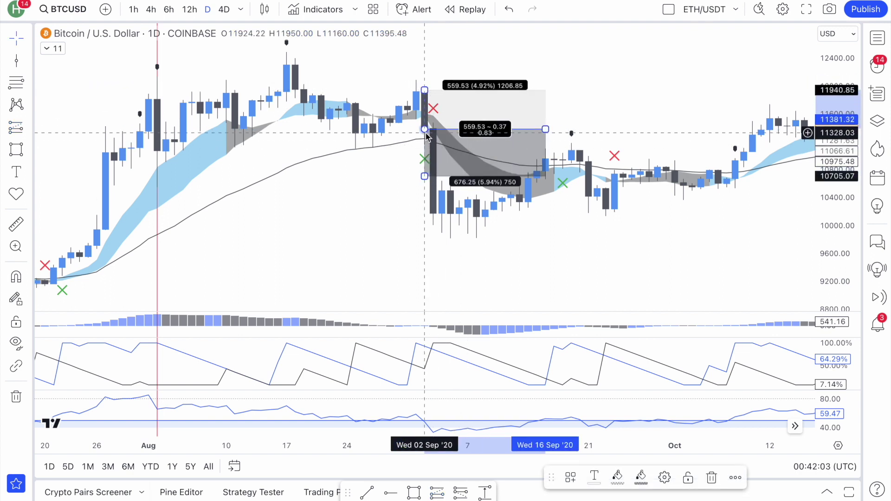
left_click_drag(425, 133, 425, 141)
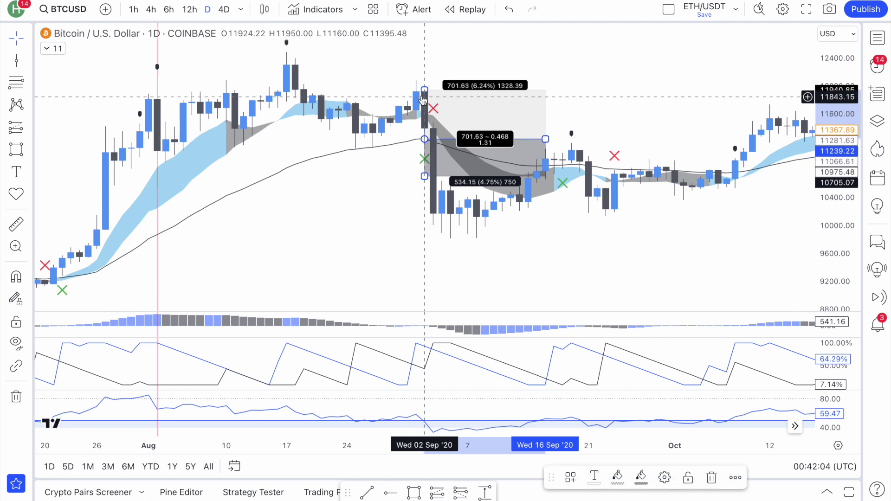
left_click_drag(425, 90, 424, 127)
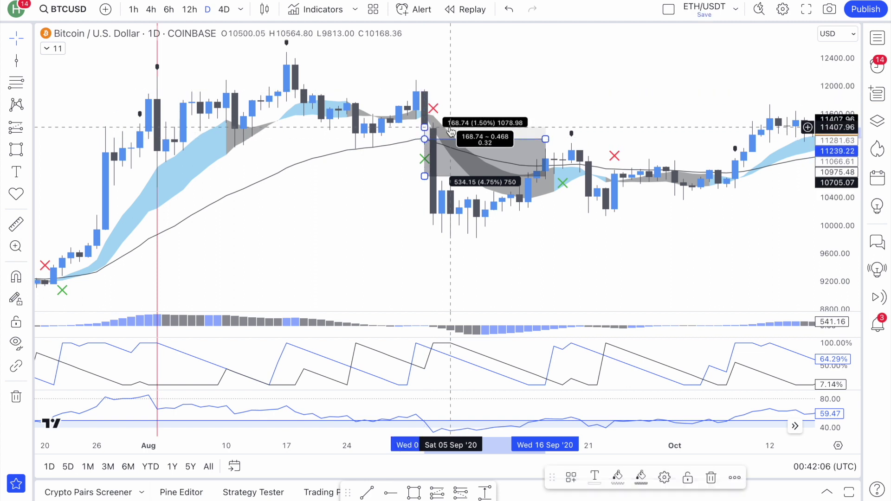
Delete the September 2020 long position drawing from the BTCUSD chart
left_click(446, 250)
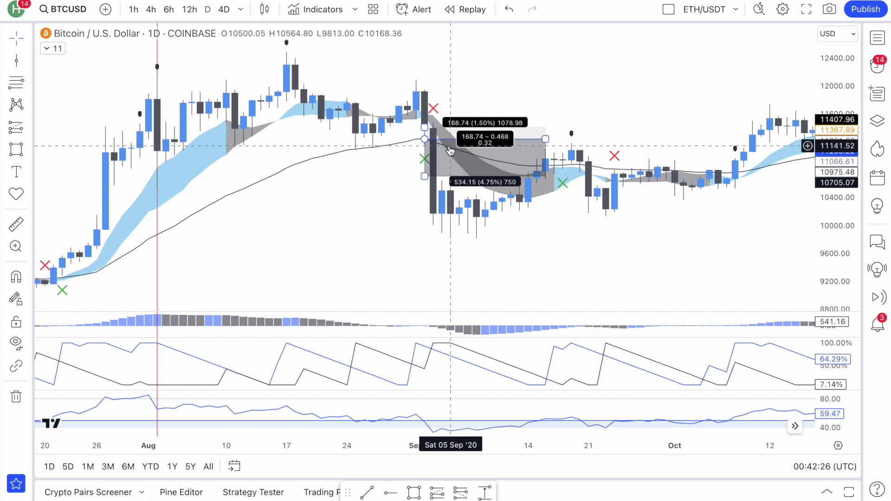
key("Delete")
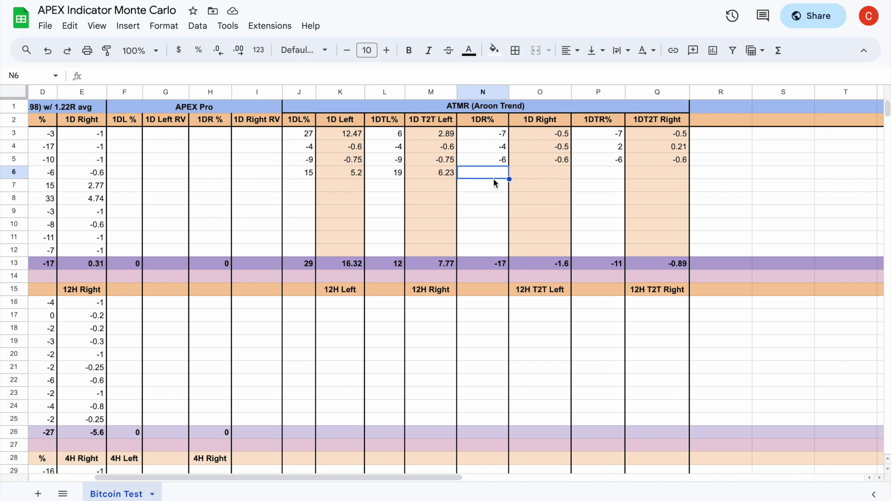
In the Monte Carlo sheet's ATMR section, enter -1 in row 6 under 1DR%, 1D Right, 1DTR% and 1DT2T Right
type("-1")
left_click(542, 178)
type("-1")
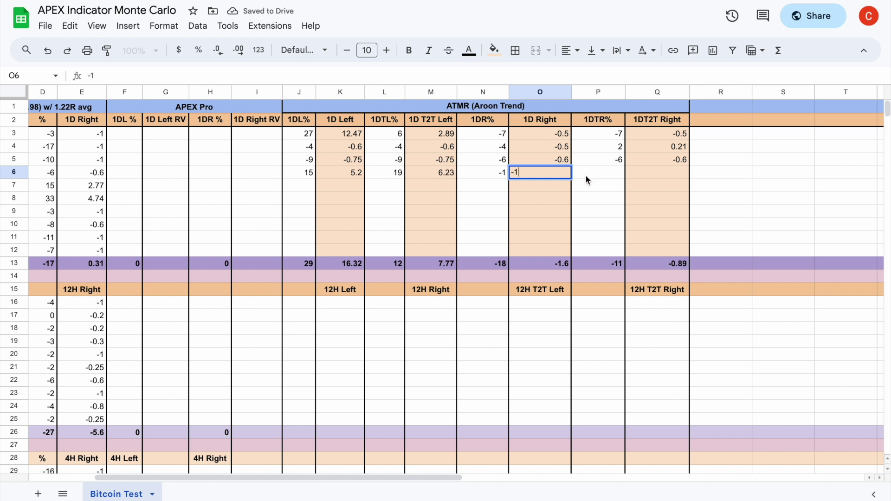
left_click(586, 175)
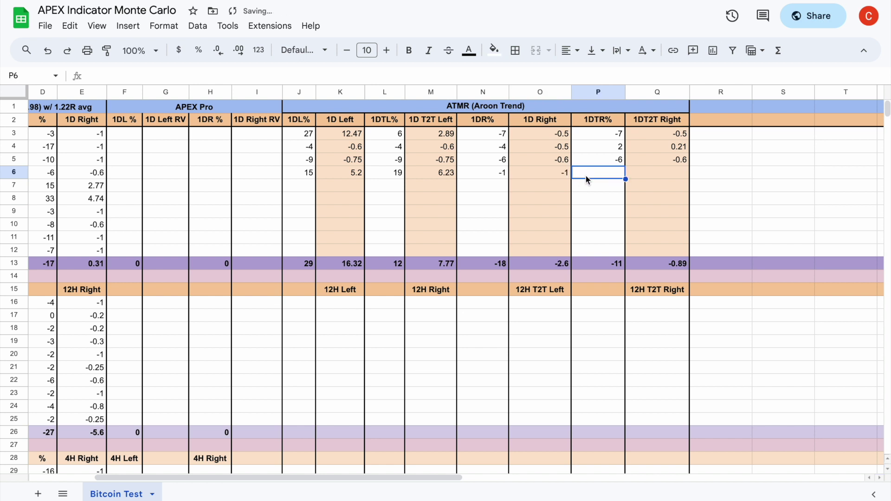
type("-1")
left_click(647, 173)
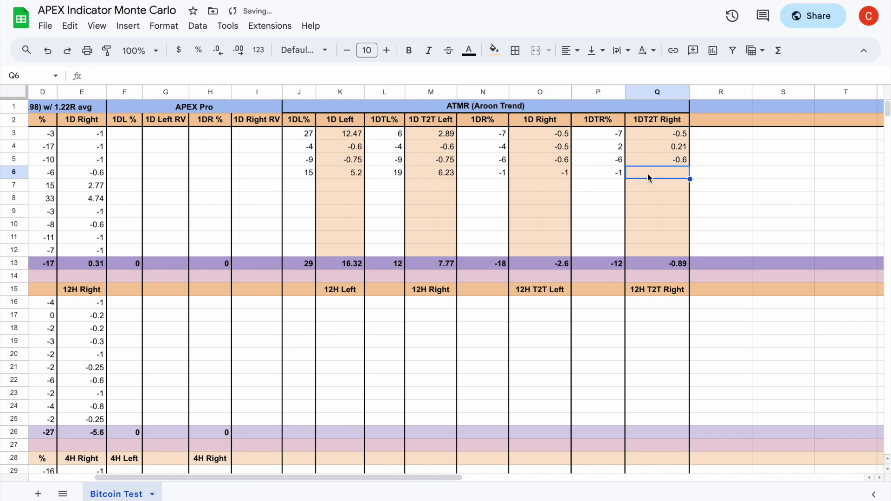
type("-1")
left_click(634, 199)
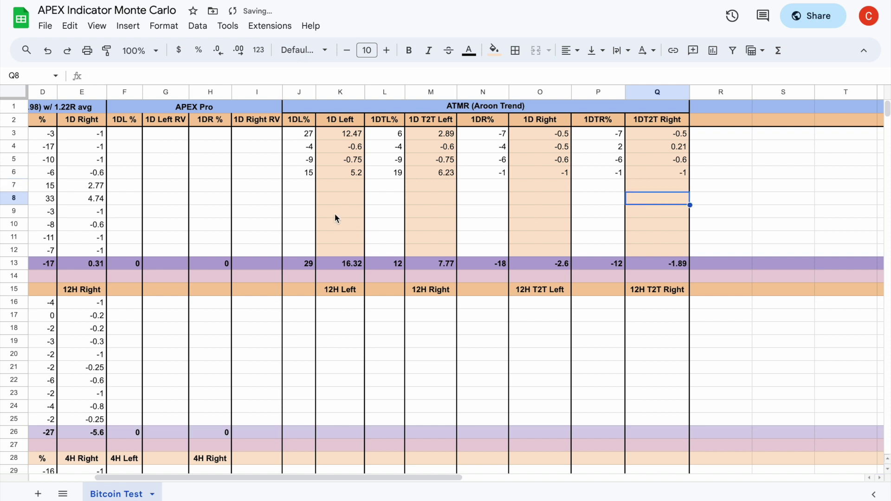
left_click(310, 190)
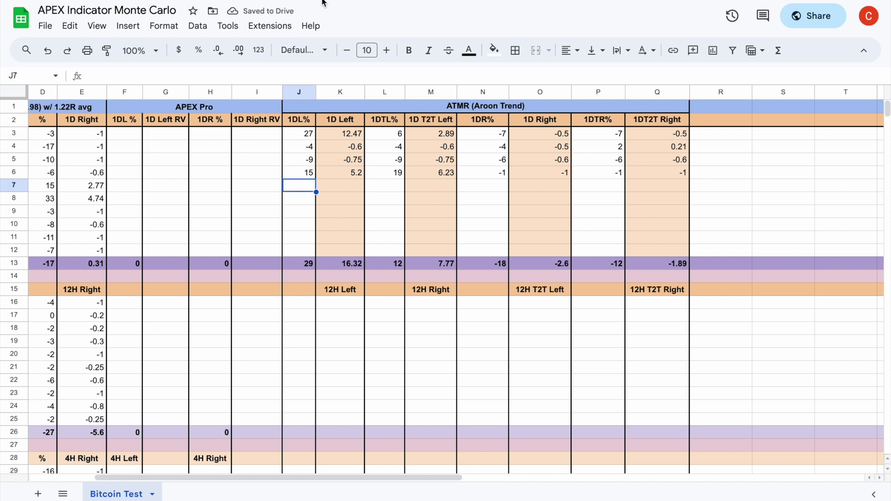
Switch to the TradingView BTCUSD chart and remove the vertical line marking early August 2020
key("ctrl+Tab")
left_click_drag(277, 215, 188, 216)
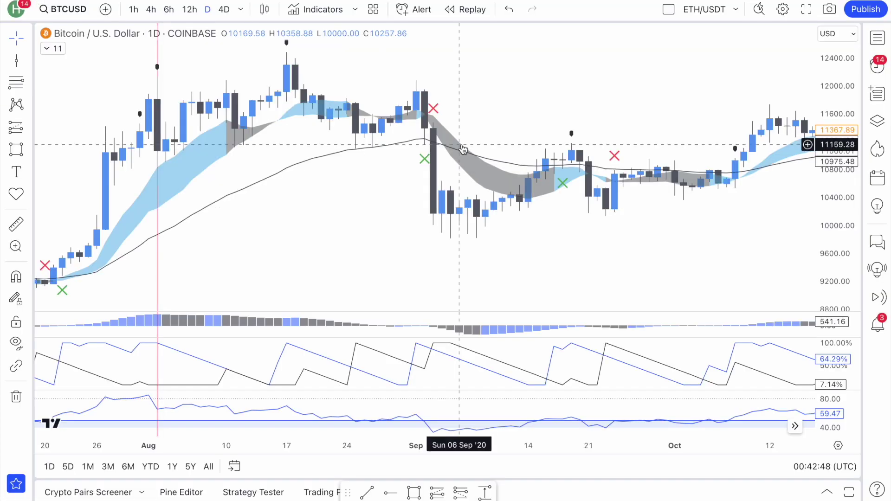
scroll(461, 144, "right", 5)
scroll(462, 144, "down", 5)
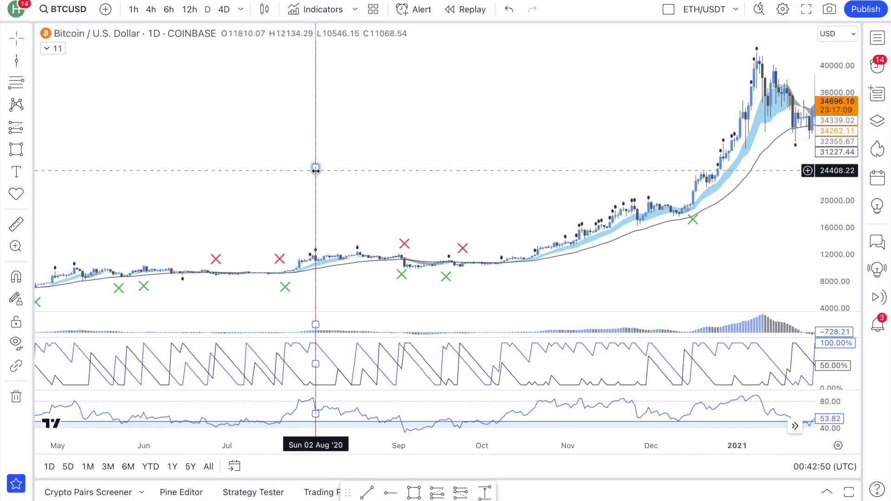
left_click_drag(314, 169, 169, 191)
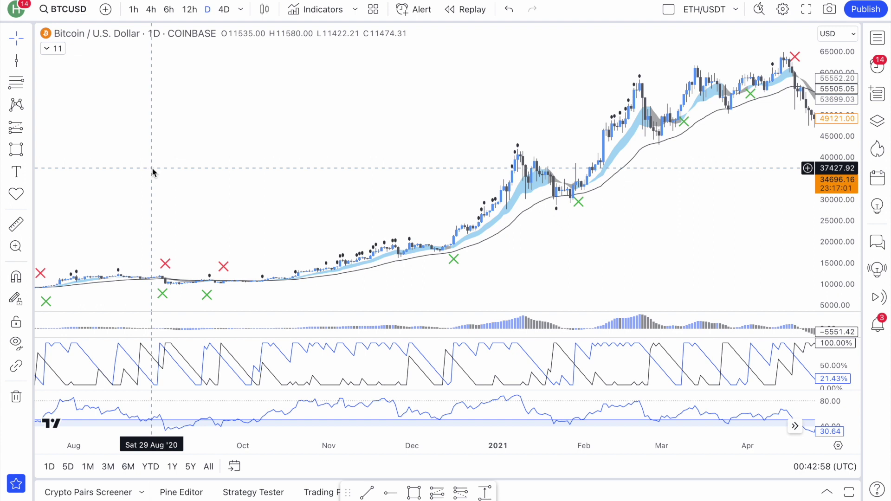
Place a new vertical line on the BTCUSD daily chart at April 15, 2021
left_click(16, 60)
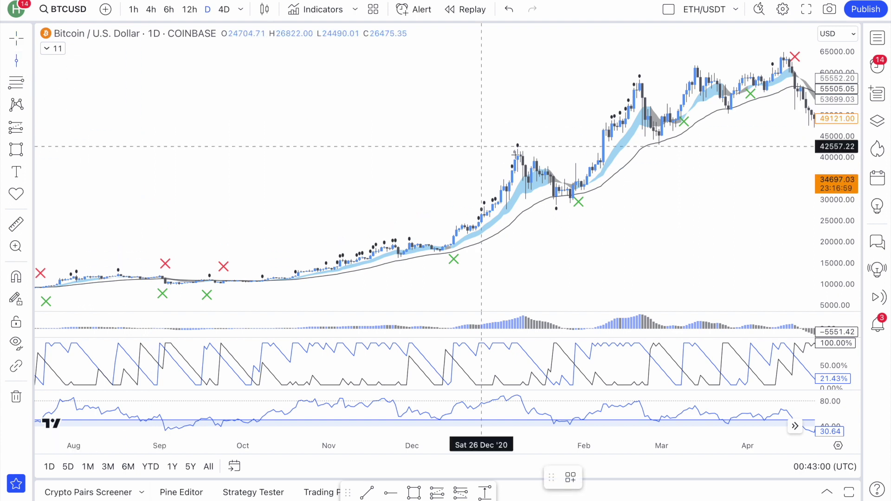
scroll(515, 154, "right", 3)
scroll(515, 154, "right", 4)
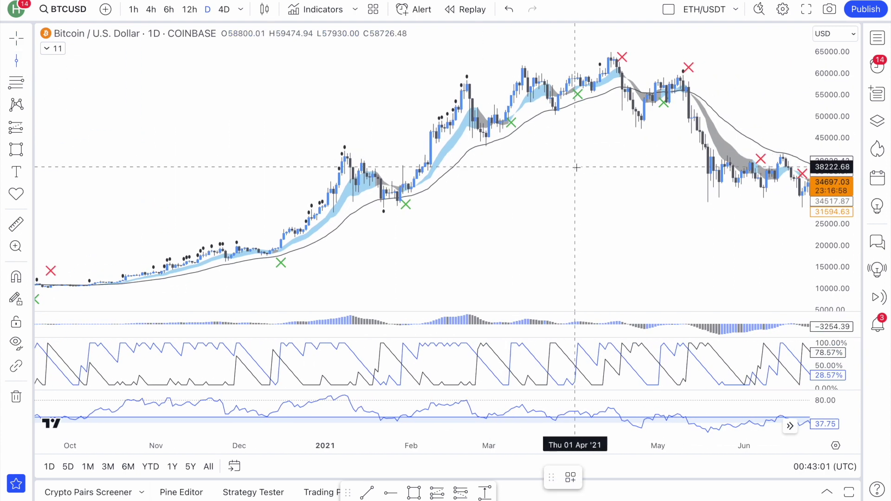
left_click(612, 164)
Place a long position on the April 2, 2021 candle with entry 58990.98, stop 55965.93 and target 65970.78
scroll(613, 167, "up", 5)
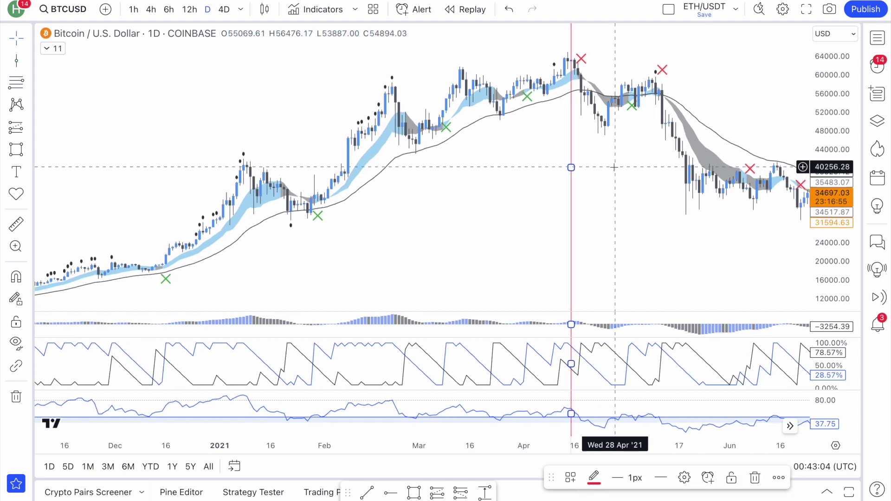
scroll(616, 172, "up", 2)
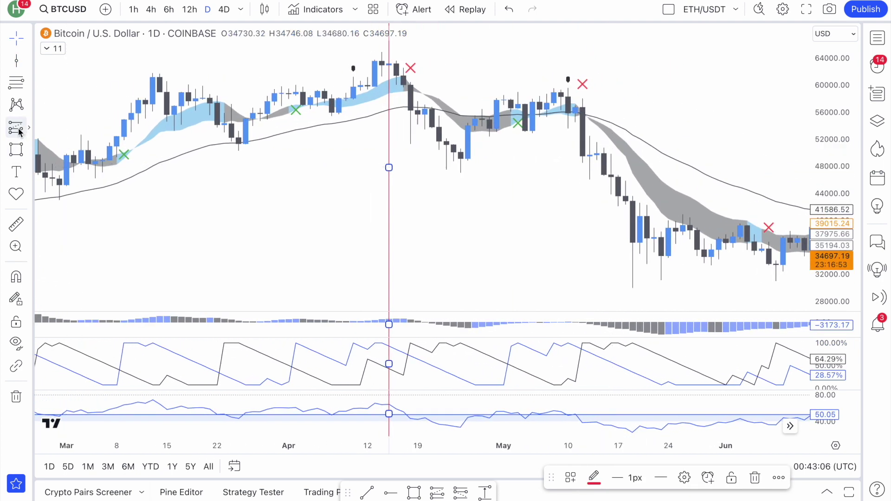
left_click(297, 115)
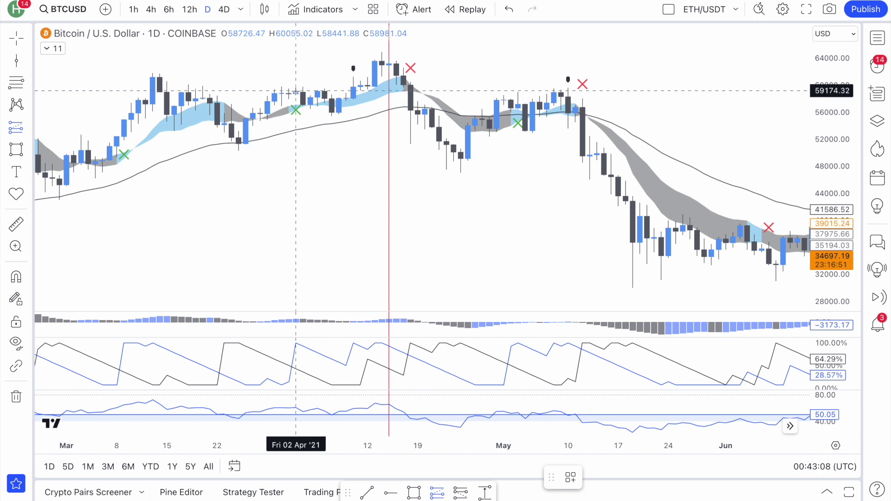
left_click(296, 92)
left_click_drag(307, 148, 296, 113)
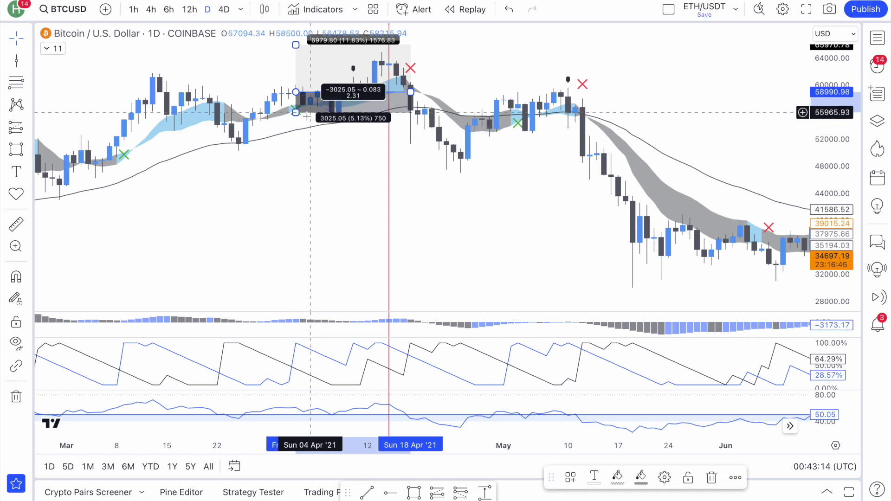
left_click(317, 170)
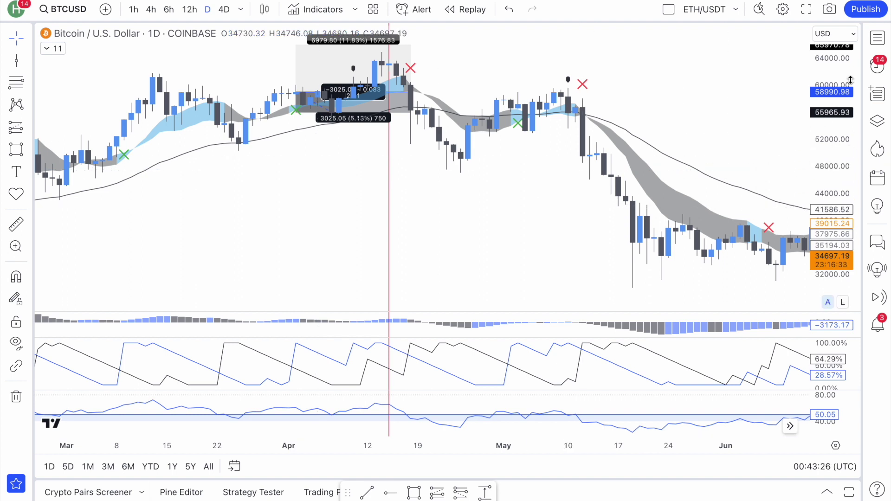
Show the watchlist beside the chart and move the long position's stop to 56101.63
left_click(879, 41)
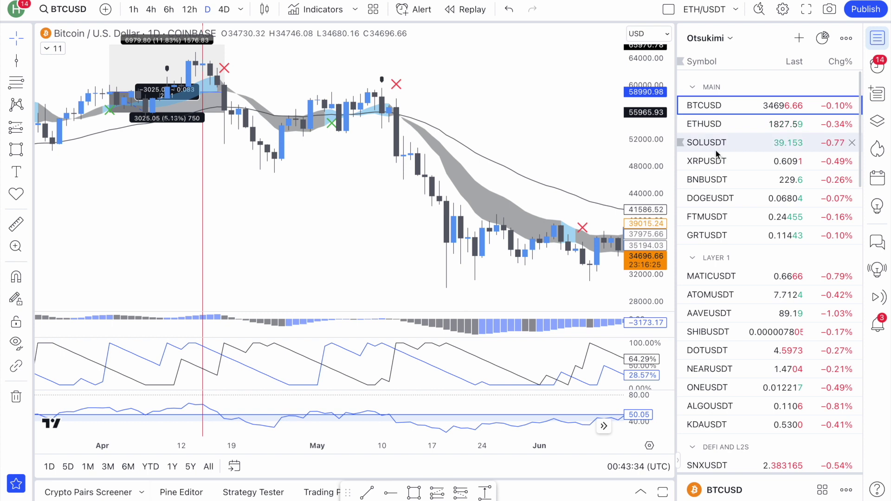
scroll(504, 173, "down", 5)
scroll(175, 194, "left", 8)
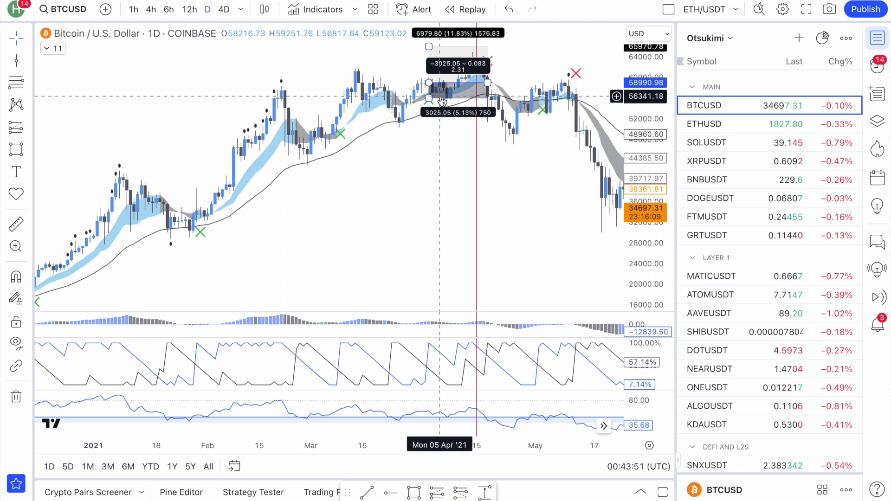
left_click_drag(430, 99, 440, 98)
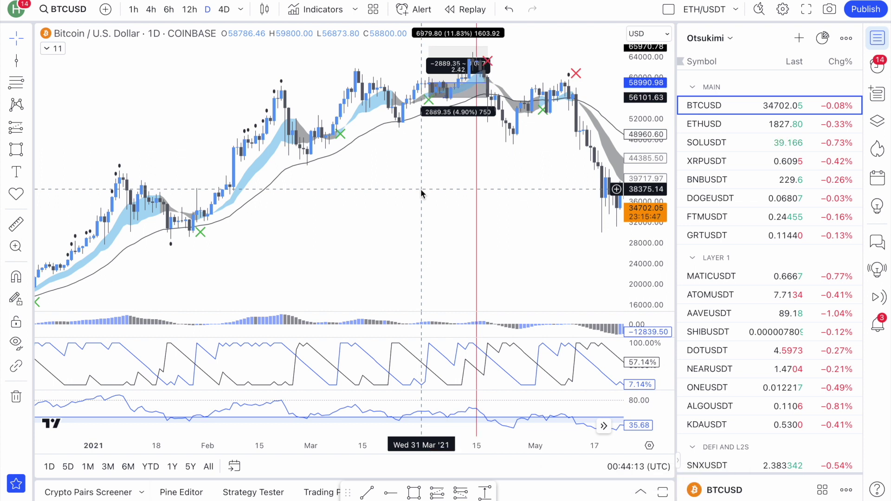
Lower the April long position's stop to 53360.36, and open and exit bar replay
scroll(421, 188, "up", 5)
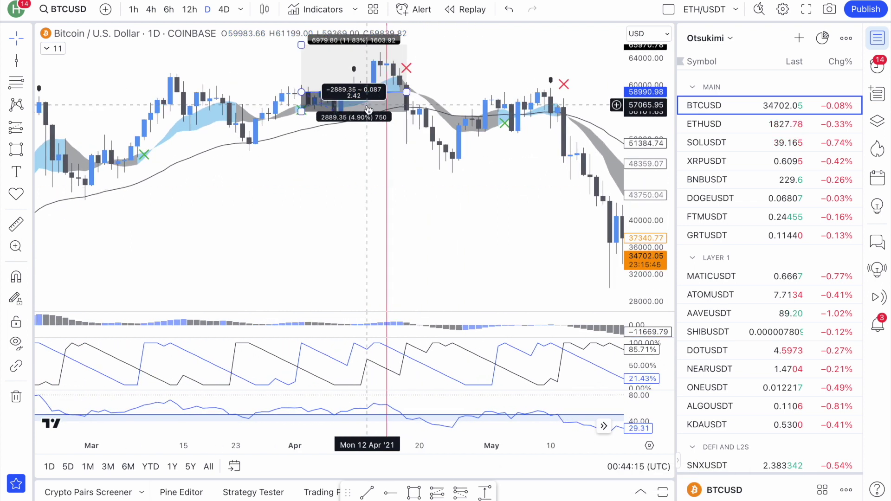
scroll(368, 109, "up", 2)
left_click_drag(289, 173, 289, 181)
left_click_drag(649, 185, 659, 226)
left_click(466, 10)
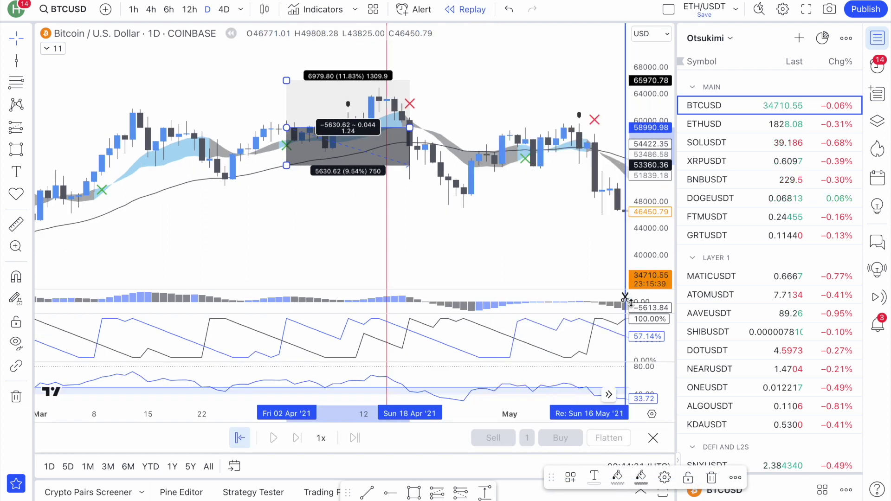
left_click(653, 438)
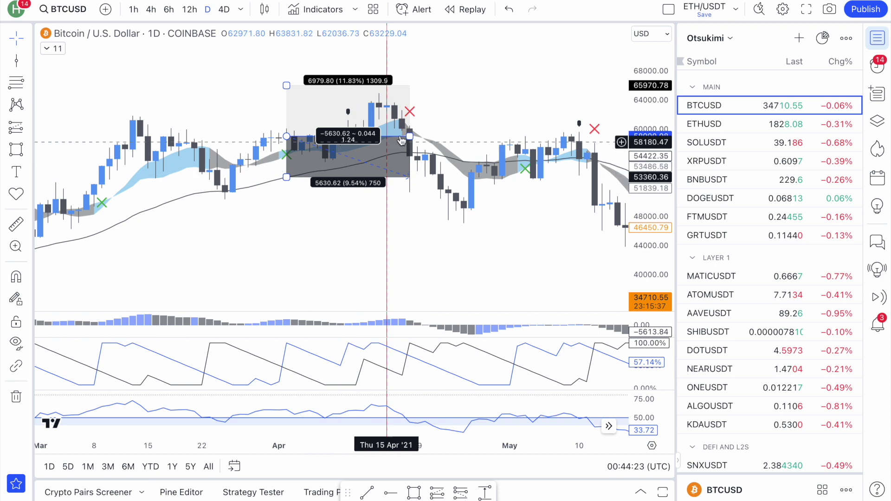
Extend the long position to May 3, 2021 and lower its target to 63622.68
left_click_drag(410, 136, 524, 136)
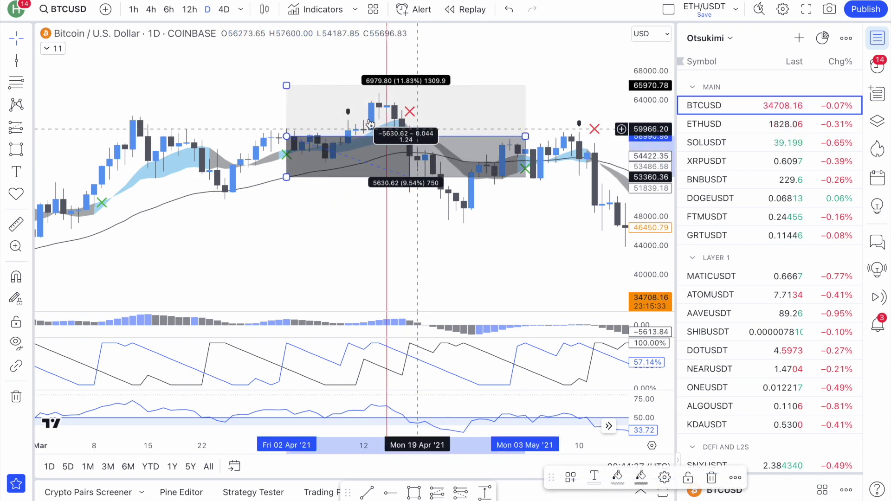
mouse_move(380, 85)
left_mouse_down()
mouse_move(380, 131)
mouse_move(381, 102)
left_mouse_up()
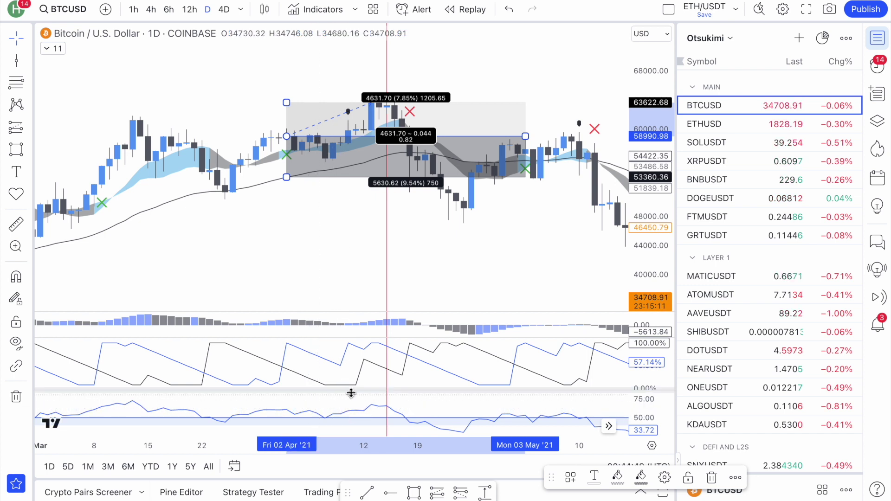
Enlarge the lowest indicator pane and lower the long position's target to 59796.13
left_click_drag(352, 392, 365, 300)
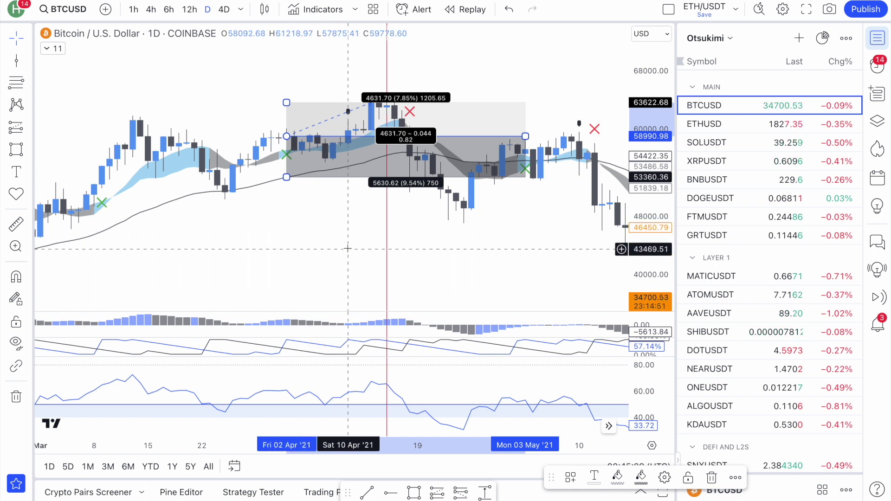
left_click_drag(290, 104, 383, 131)
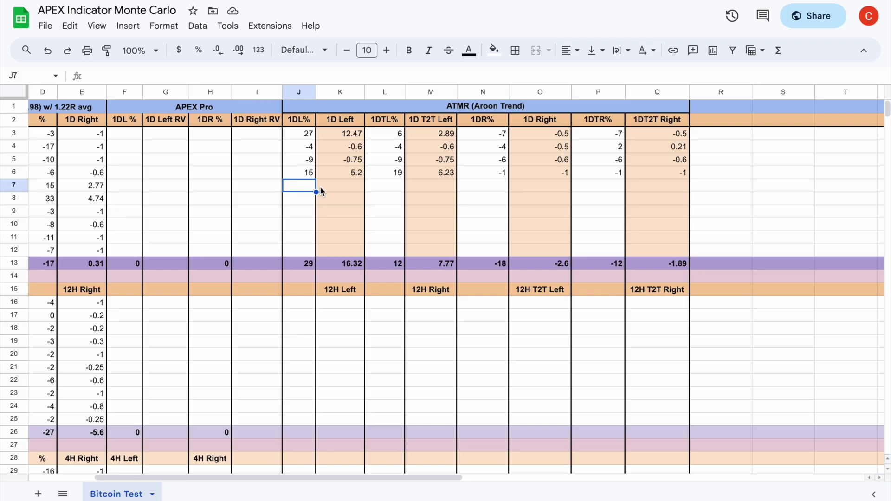
In row 7 of the sheet's ATMR section, enter 1 under 1DL% and 1DTL%, 0.13 under 1D Left, and fill in 1D T2T Left
type("1")
left_click(342, 188)
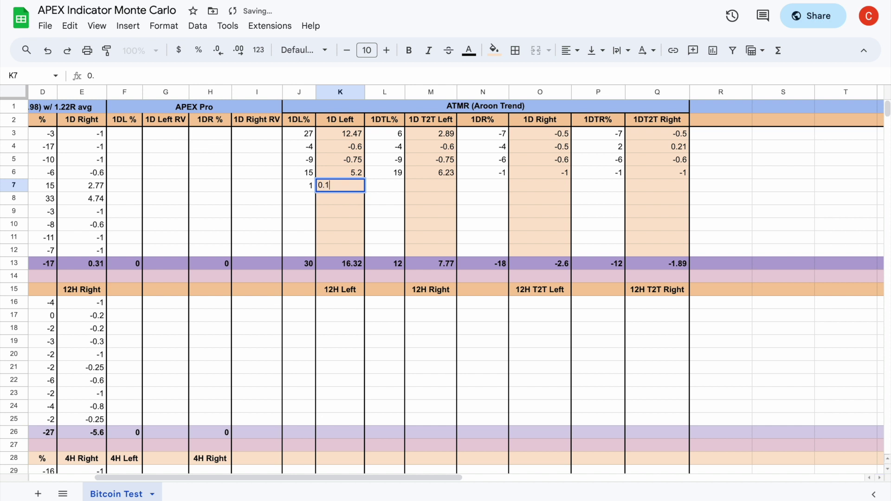
left_click(385, 190)
type("1")
left_click(431, 188)
type("0.")
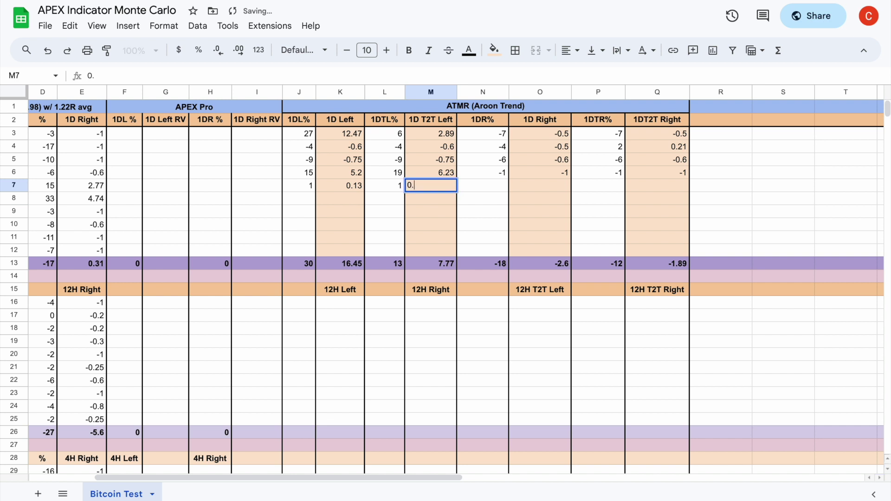
left_click(392, 226)
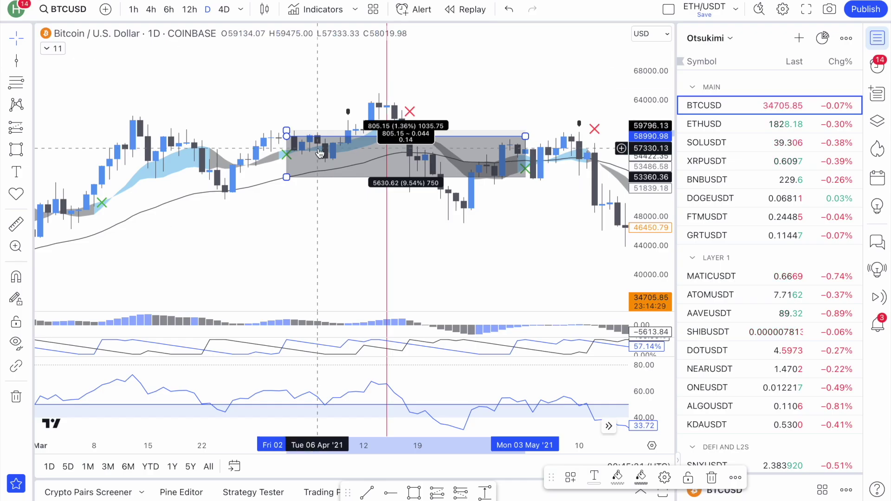
Replace the long position with a short position on the April 18, 2021 candle: entry 56224.68, stop 61581.85, target 51848.08
left_click(28, 129)
left_click(92, 167)
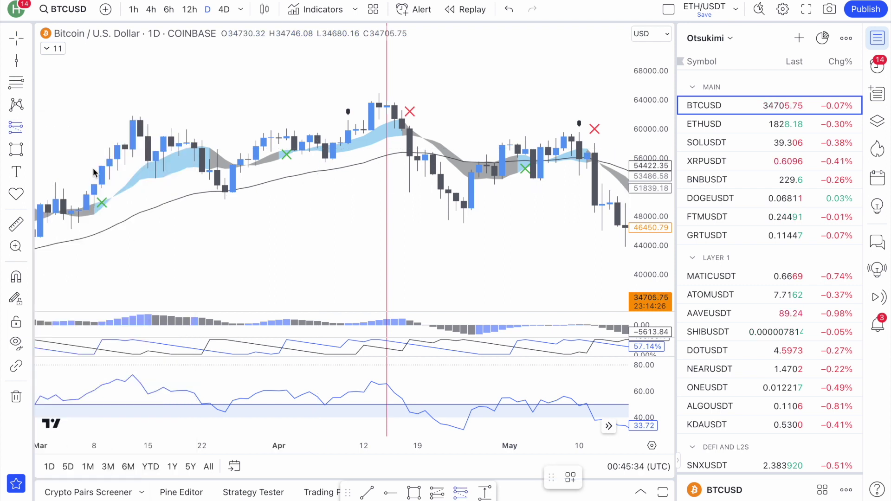
left_click(409, 157)
left_click_drag(411, 128, 418, 118)
left_click(394, 205)
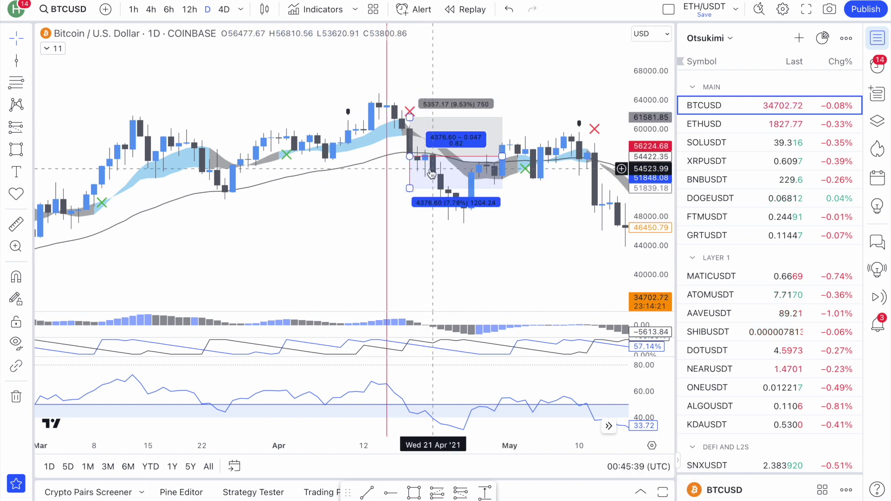
Lower the short position's stop to 56781.13
scroll(444, 185, "up", 5)
scroll(430, 174, "right", 3)
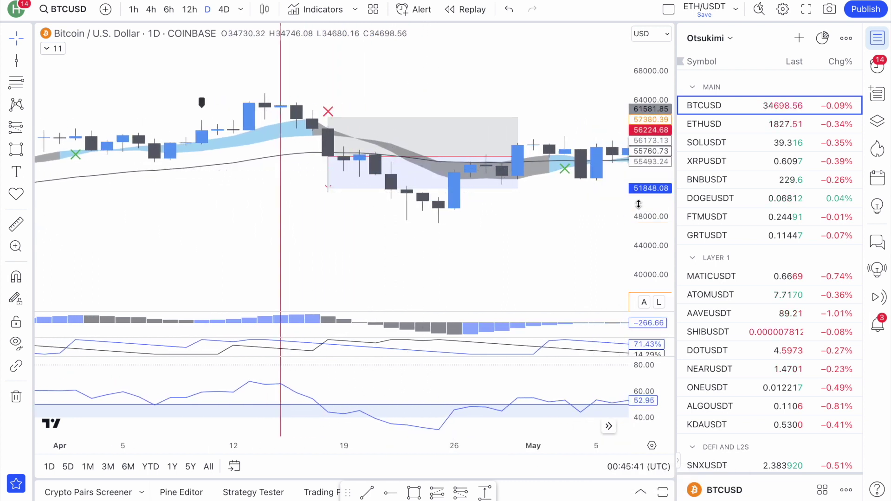
left_click_drag(408, 75, 385, 142)
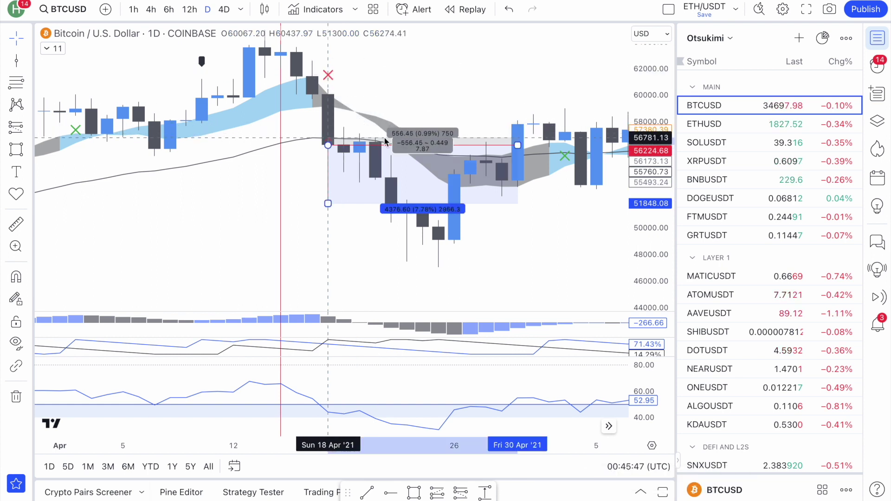
left_click(407, 112)
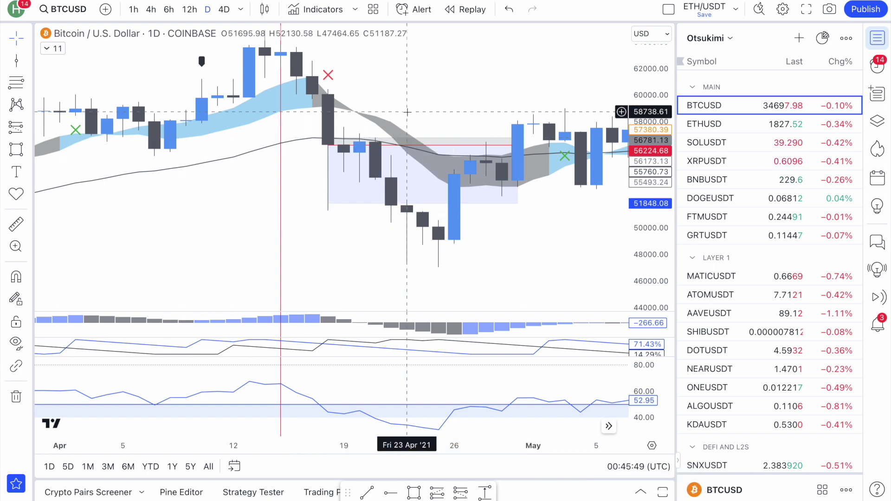
Examine the short trade against the candles, trend ribbon and indicator panes between April 18 and April 30, 2021
scroll(407, 112, "down", 1)
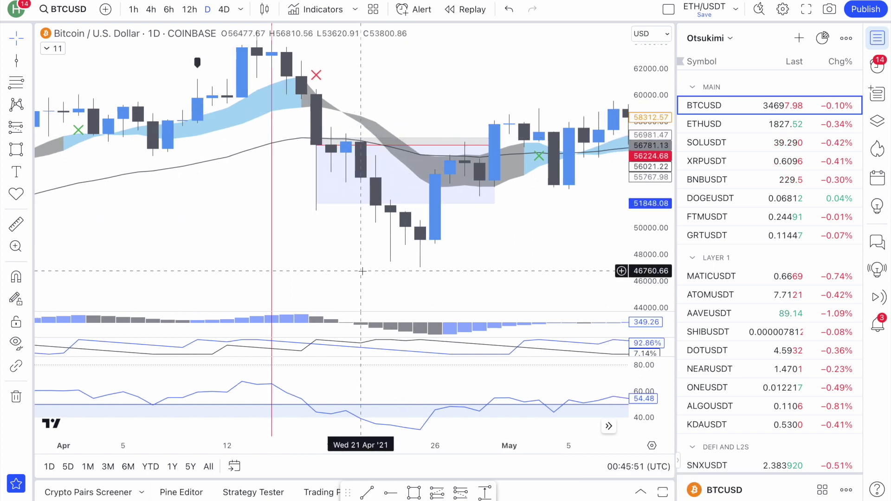
scroll(362, 271, "down", 2)
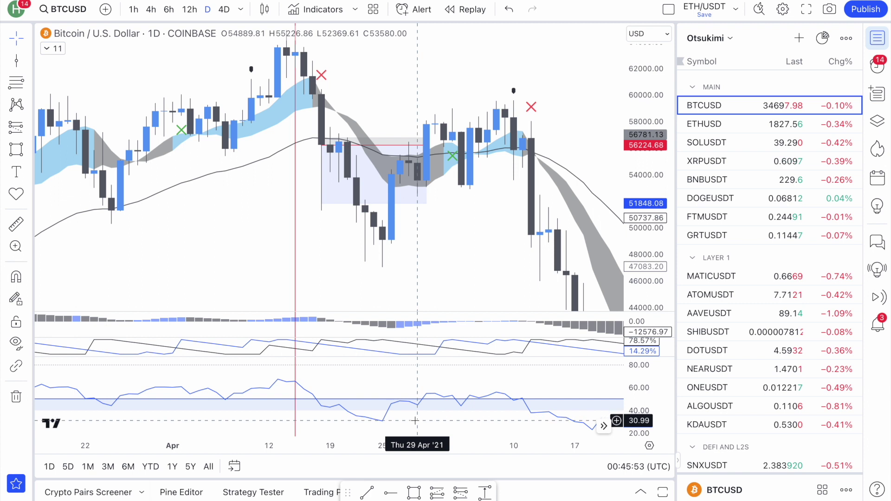
scroll(374, 250, "up", 2)
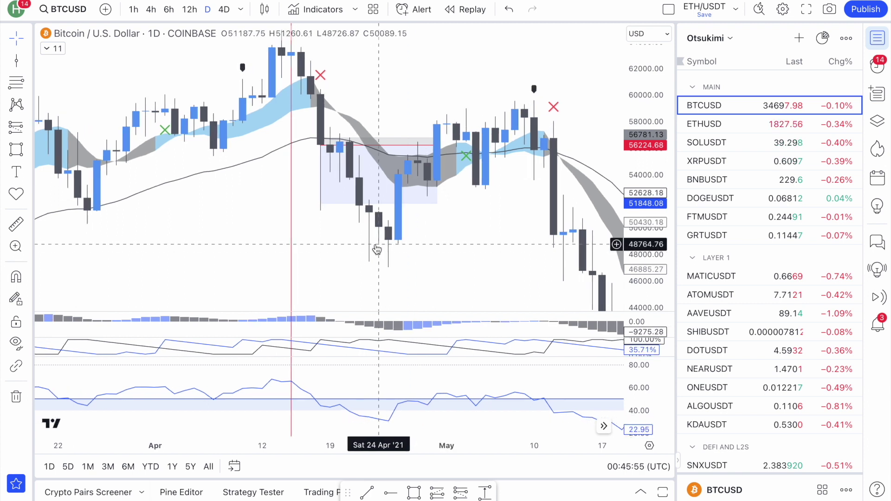
left_click(338, 186)
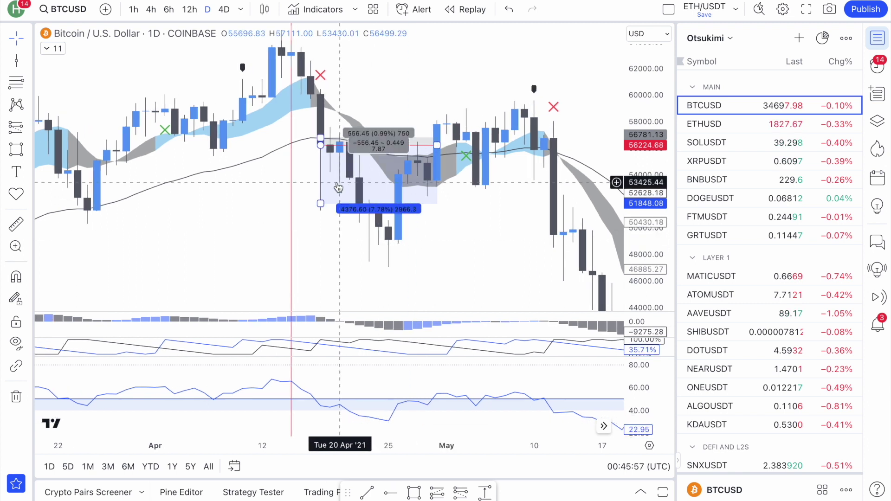
left_click(366, 125)
left_click(393, 144)
scroll(413, 153, "up", 2)
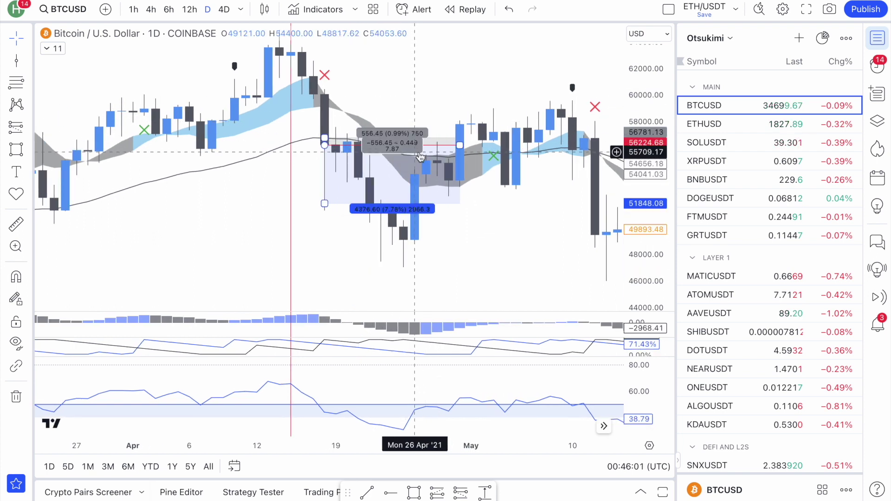
left_click(444, 218)
scroll(444, 219, "down", 1)
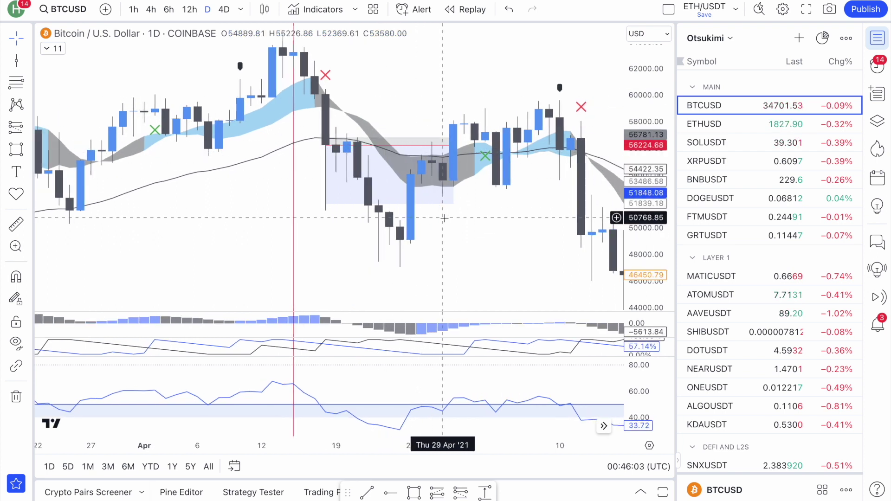
scroll(444, 218, "down", 1)
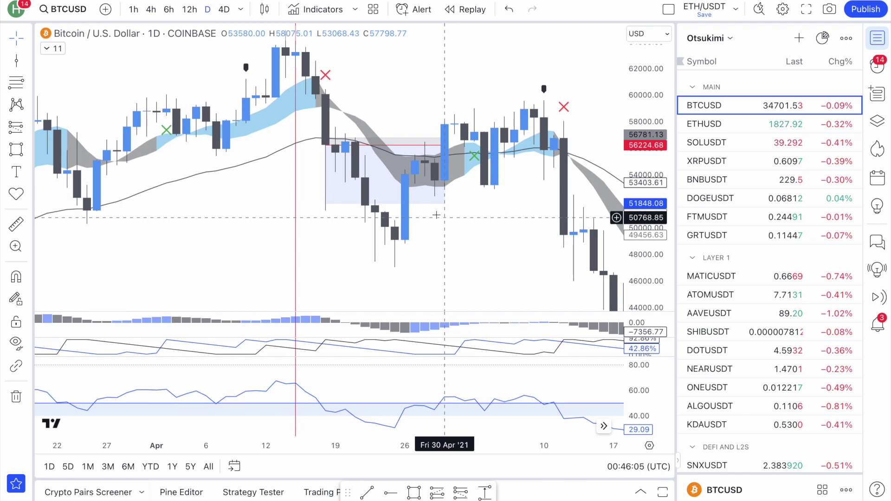
left_click(402, 203)
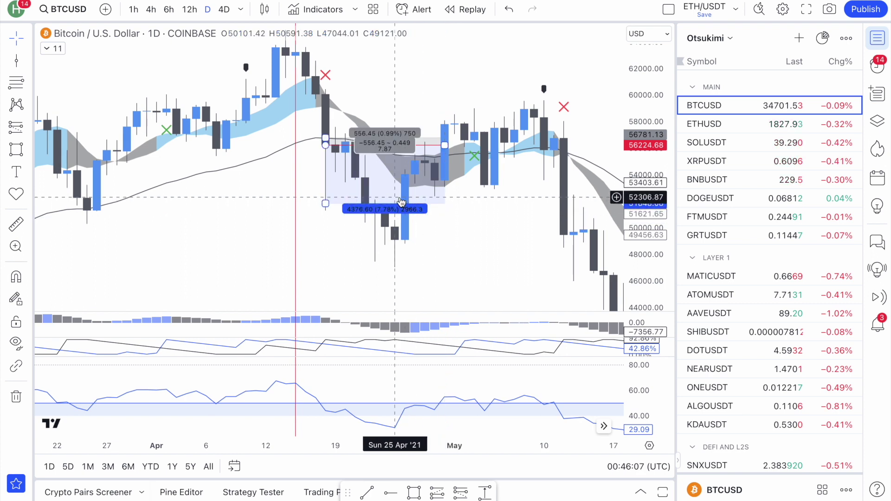
left_click(337, 222)
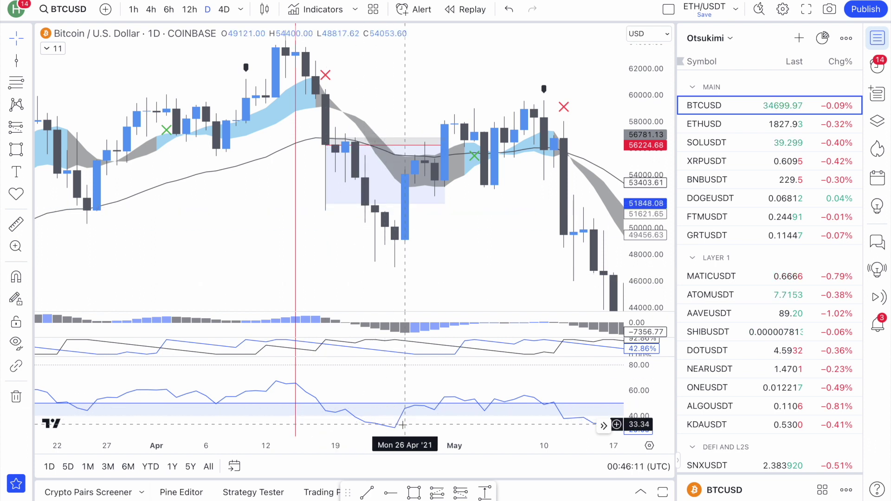
left_click(408, 182)
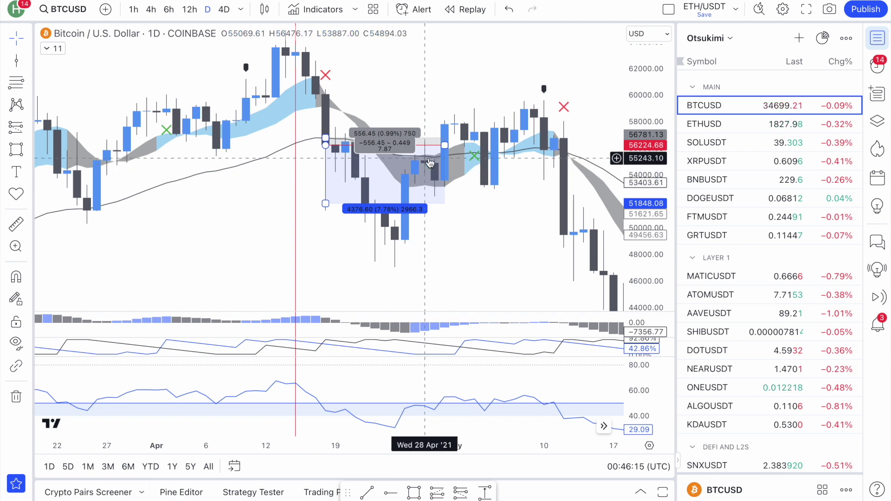
Try targets of 49091.00 and 51654.38 on the short position, and delete the position
left_click(379, 173)
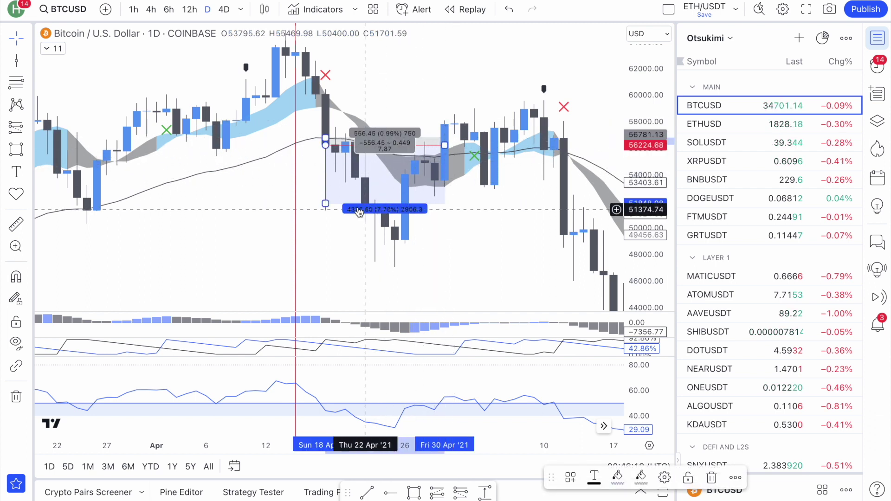
left_click_drag(325, 203, 378, 245)
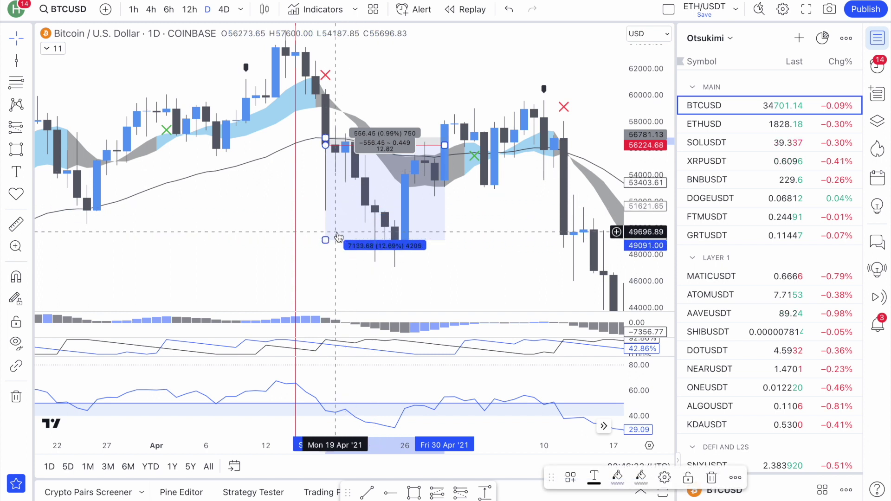
left_click_drag(326, 240, 367, 208)
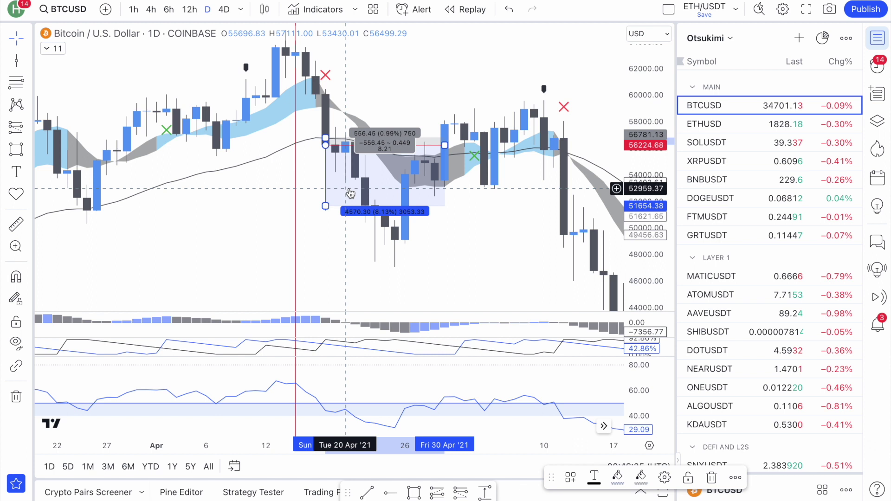
key("Delete")
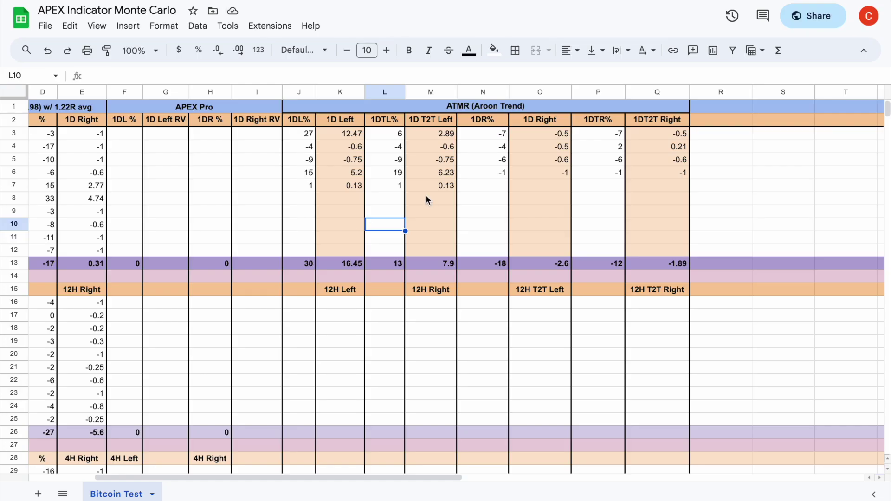
In row 7 of the Monte Carlo sheet's ATMR section, enter -1 under 1DR%, 1D Right, 1DTR% and 1DT2T Right
left_click(481, 190)
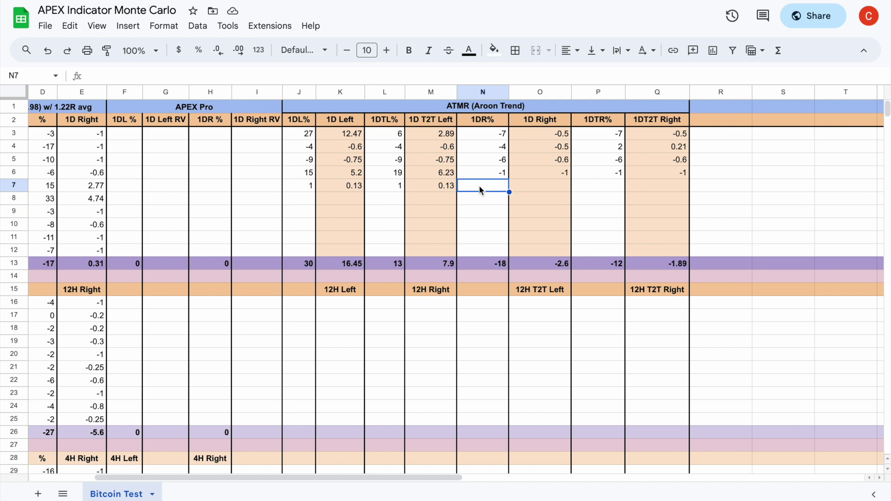
left_click(537, 192)
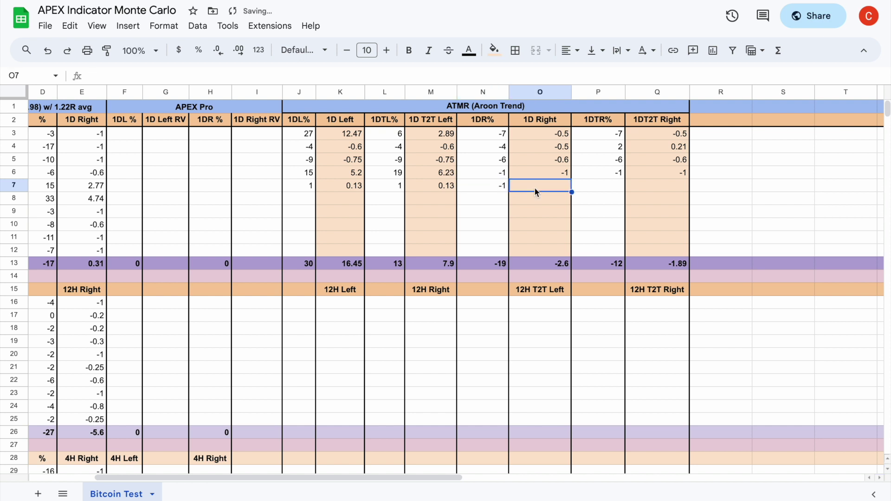
key("Tab")
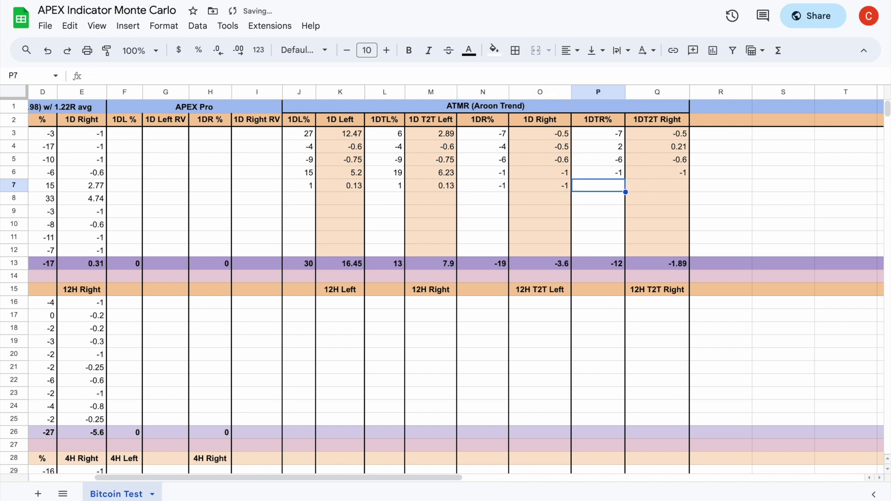
key("Tab")
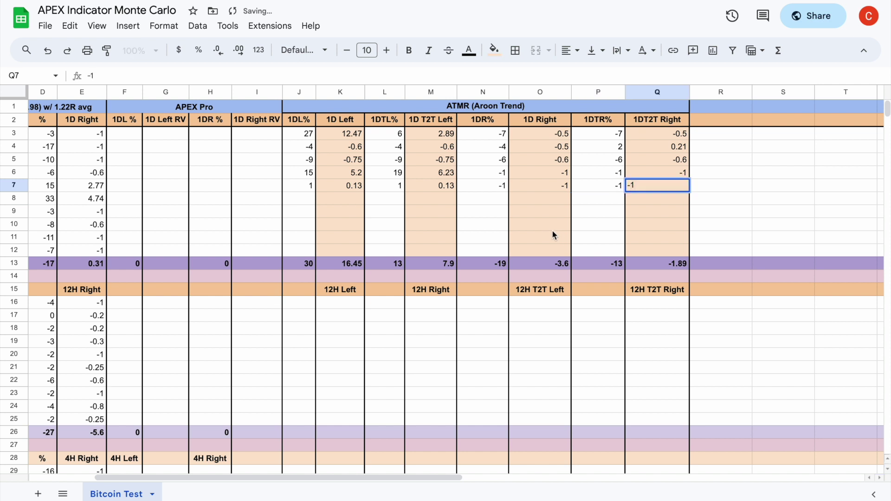
type("-1")
left_click(554, 229)
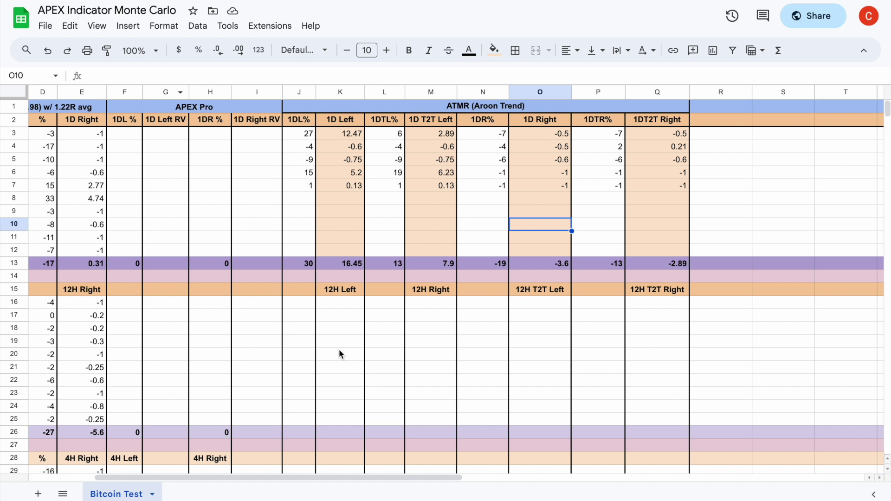
scroll(339, 354, "down", 3)
scroll(339, 354, "left", 1)
scroll(334, 348, "up", 3)
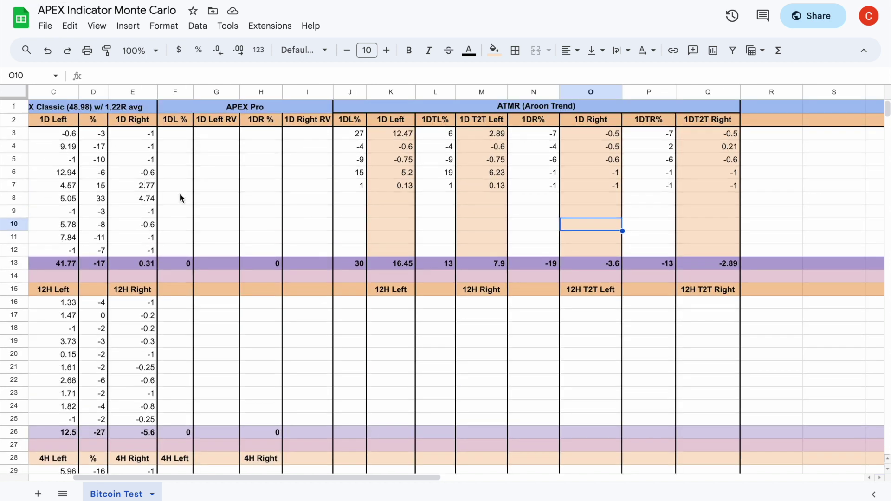
scroll(267, 231, "right", 3)
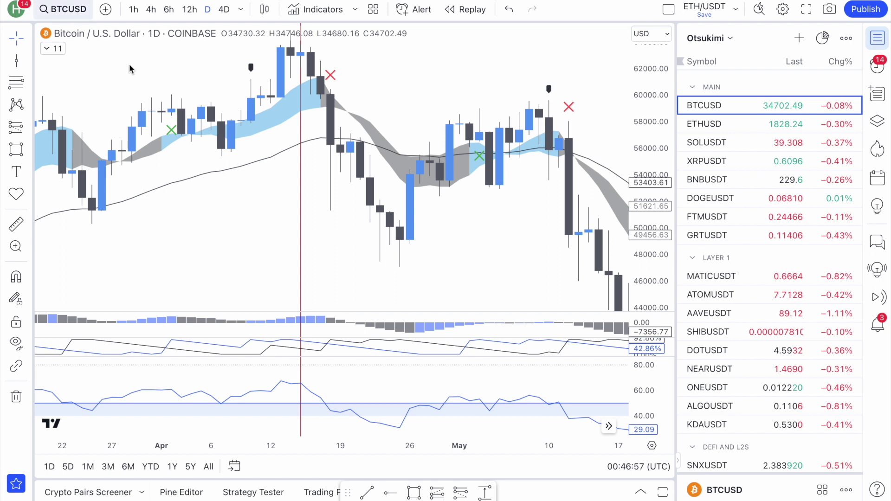
Fit the chart's price scale, measure the price range from 34266.63 on January 30 to 46996.47 on February 25, 2021, and delete the measurement
scroll(293, 186, "left", 5)
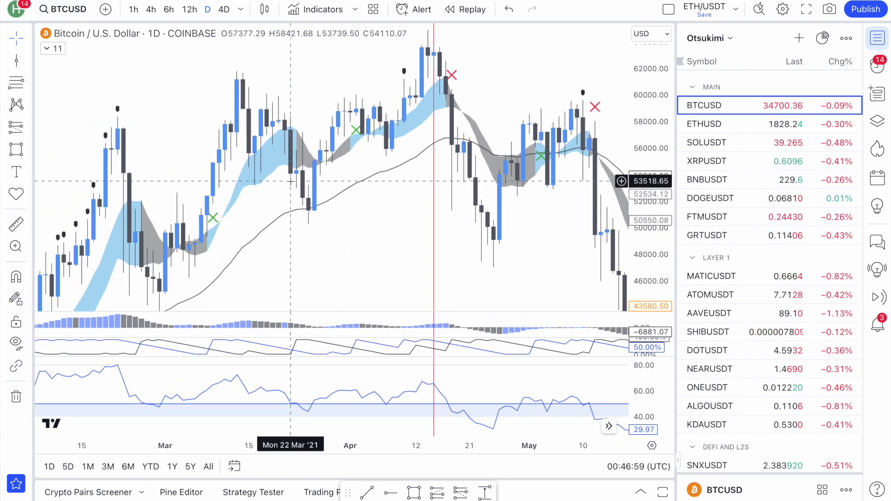
scroll(292, 186, "left", 1)
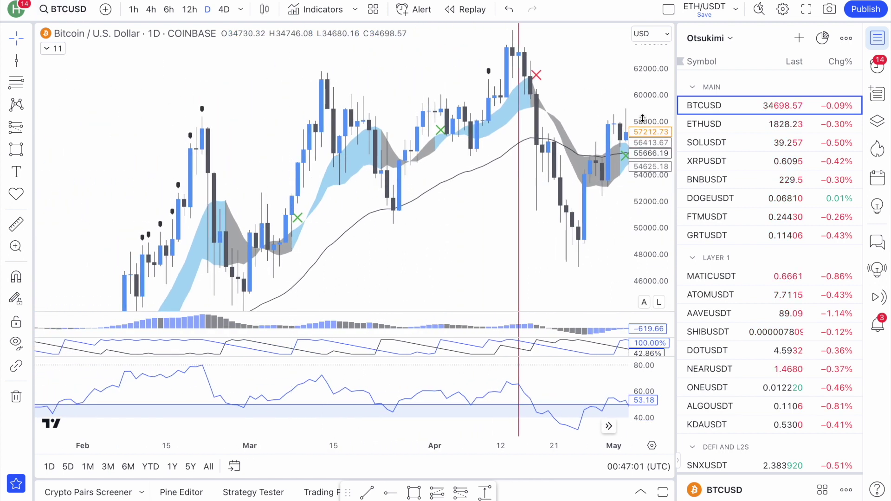
double_click(658, 167)
scroll(482, 182, "left", 2)
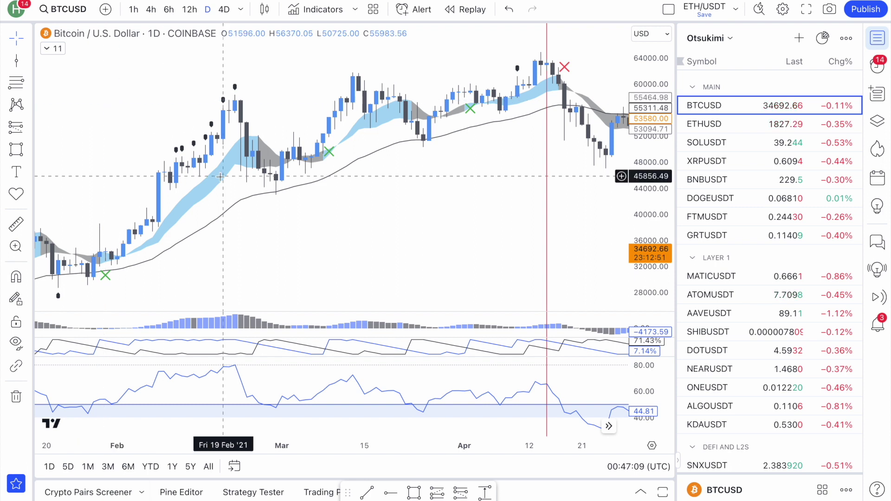
scroll(271, 184, "down", 1)
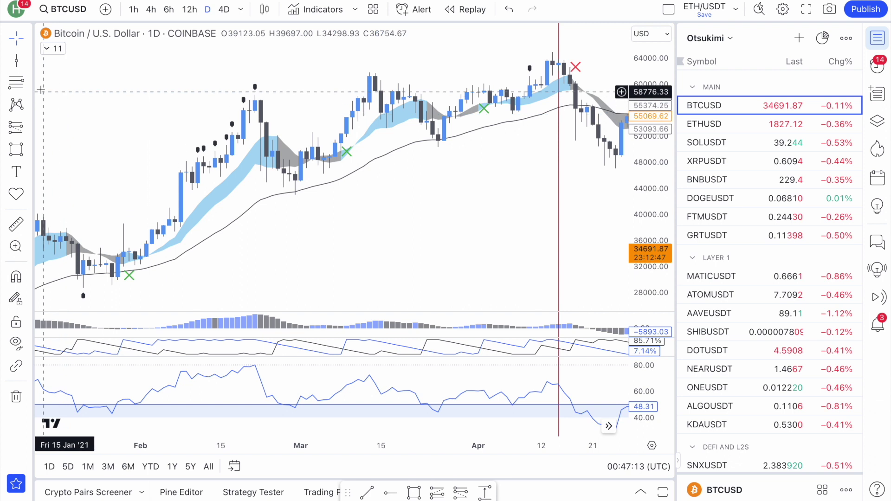
left_click(30, 62)
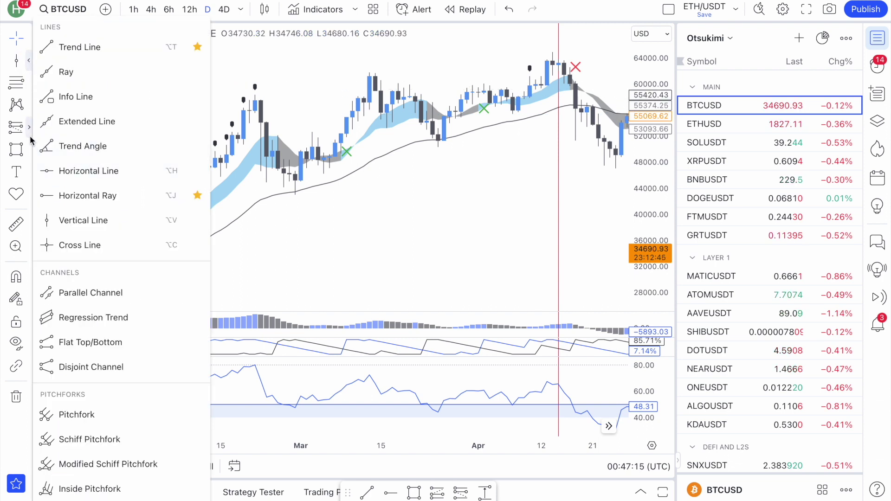
left_click(29, 133)
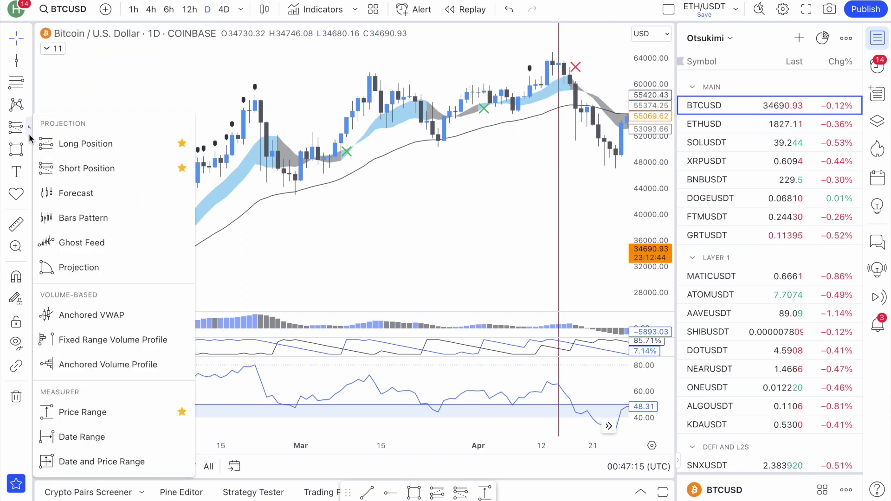
left_click(98, 411)
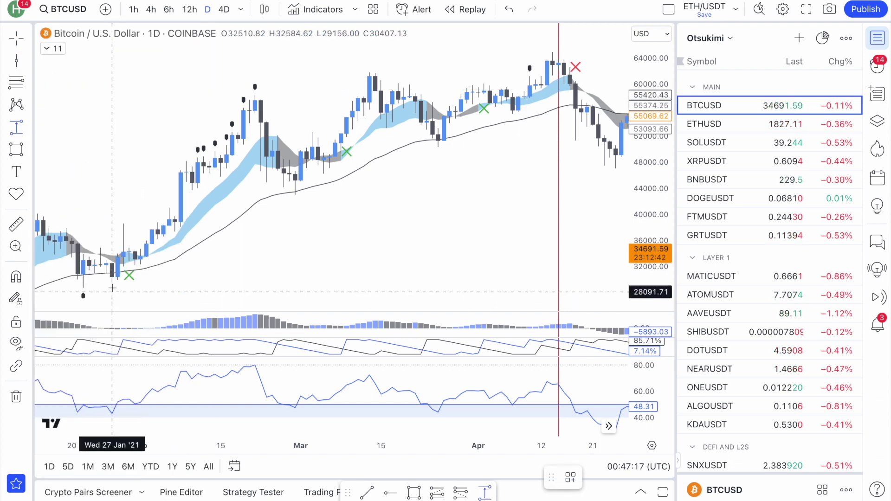
left_click(129, 252)
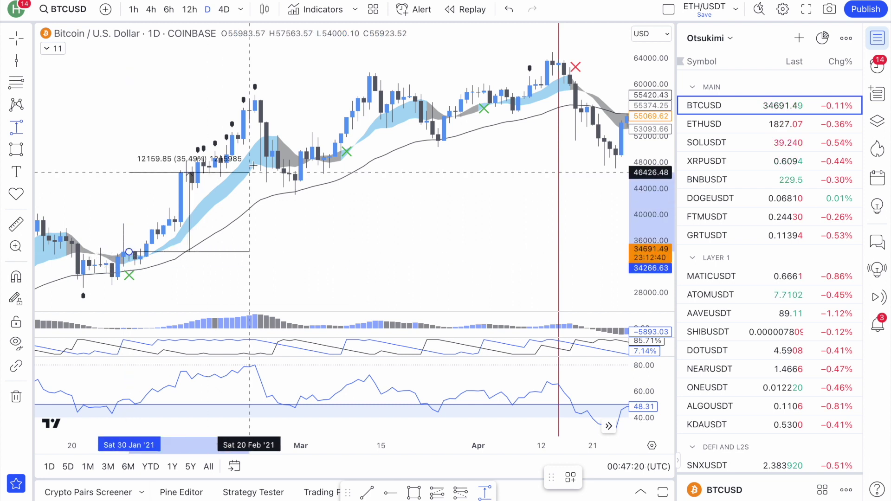
left_click(278, 168)
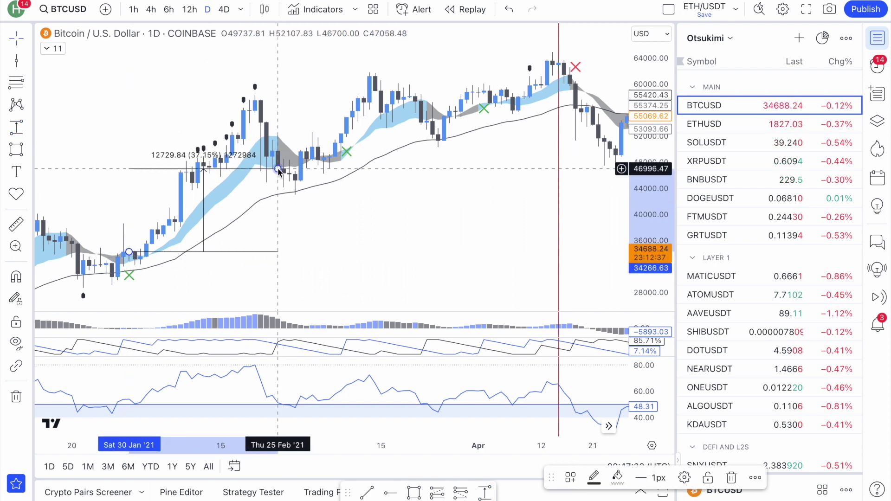
key("Delete")
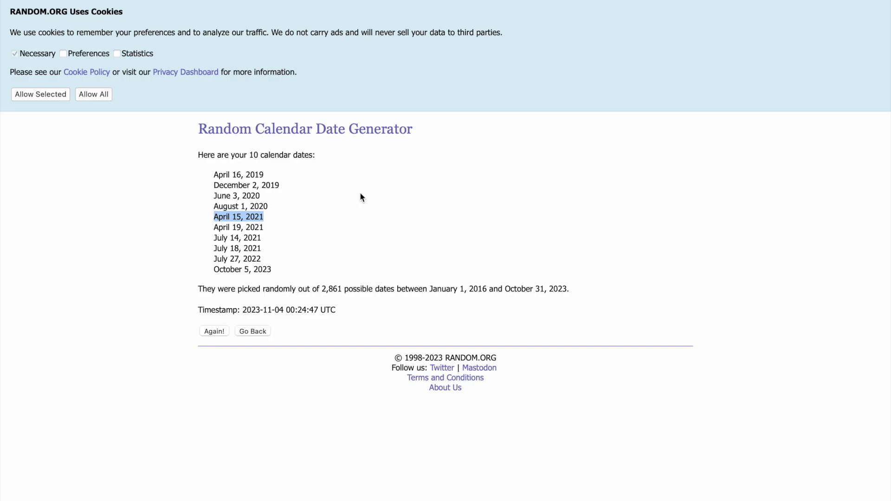
Highlight April 19, 2021 in the random date list, and move the vertical line on the Bitcoin chart to May 7, 2021
left_click_drag(272, 222, 205, 229)
left_click(257, 230)
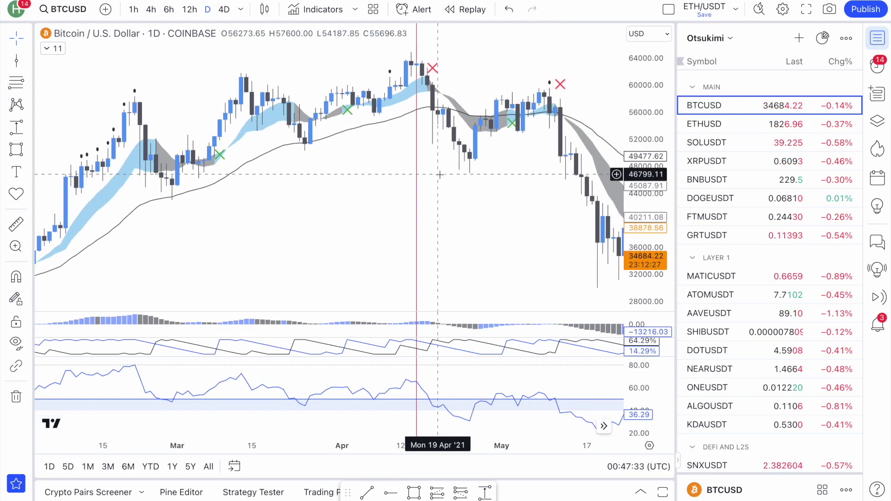
left_click_drag(416, 189, 455, 191)
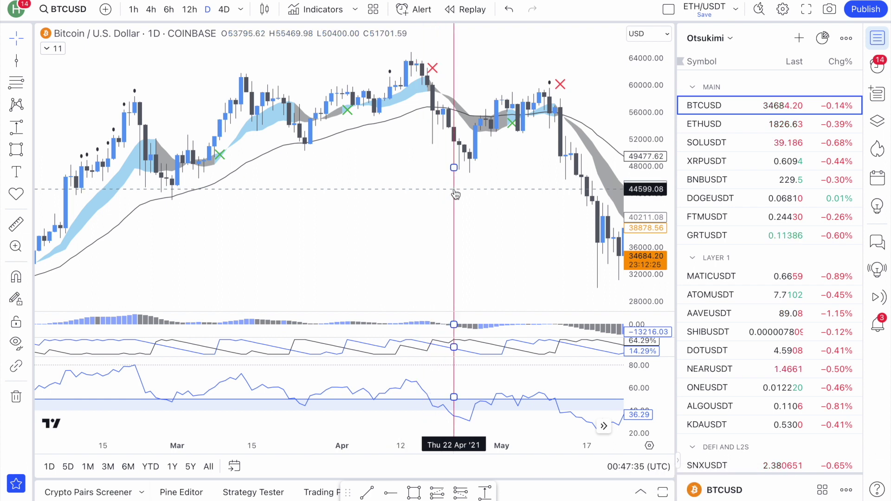
scroll(432, 195, "right", 5)
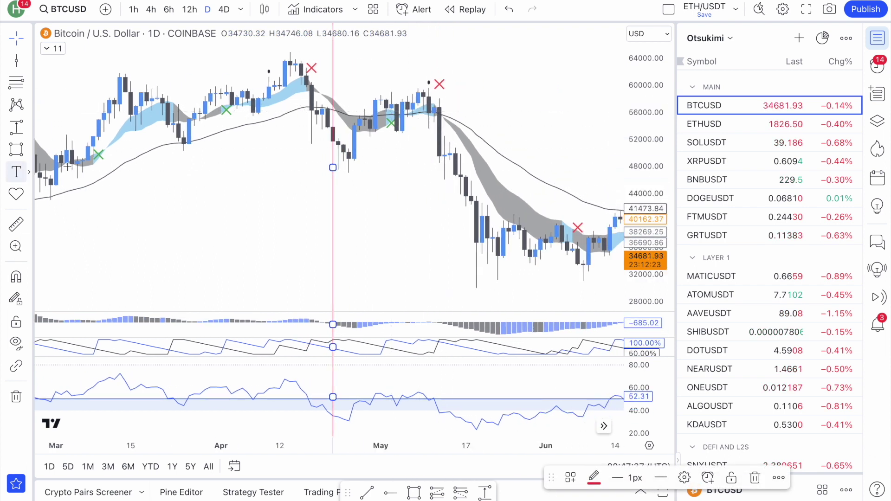
left_click_drag(333, 167, 412, 169)
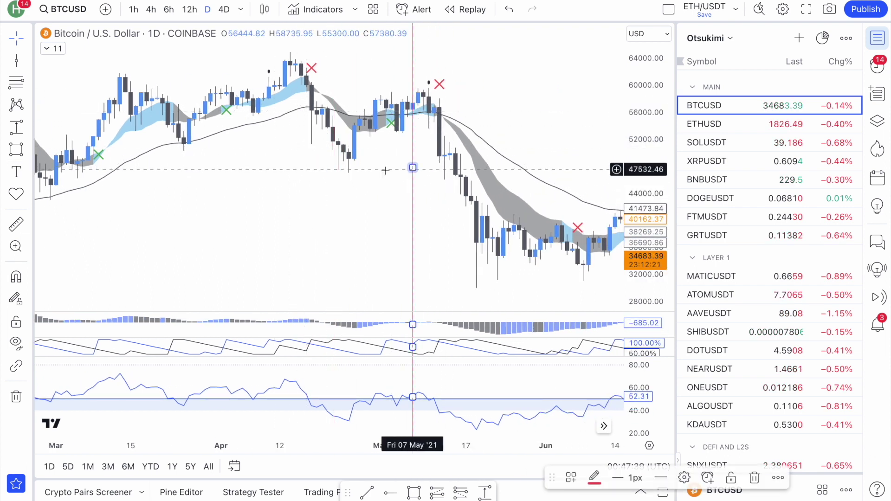
Place a long position on May 3, 2021 with its entry at 57249.29 and its stop at 55599.26
left_click(17, 127)
left_click(84, 144)
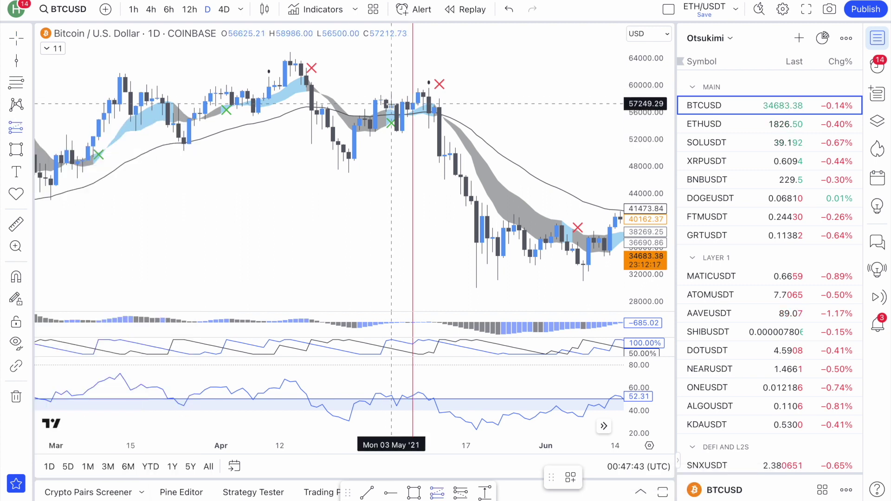
left_click(392, 103)
key("ctrl+z")
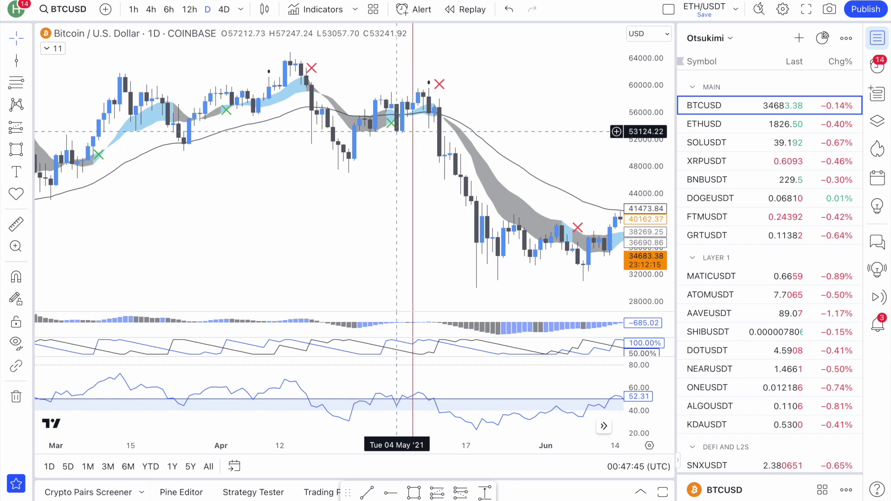
key("ctrl+y")
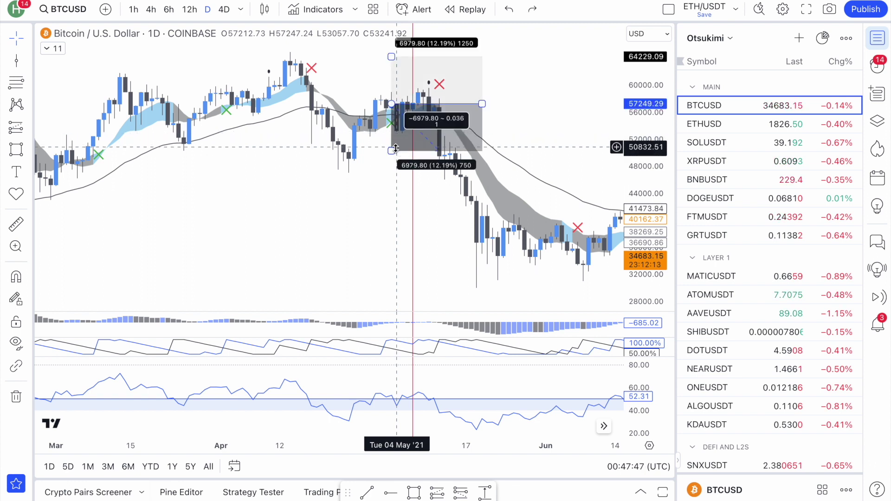
left_click_drag(429, 150, 429, 115)
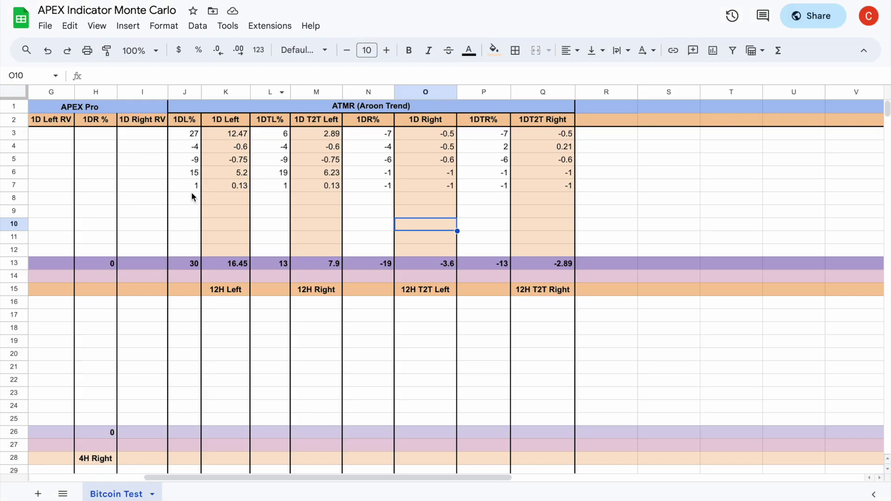
In row 8 of the Monte Carlo sheet's ATMR section, enter -3 under 1DL% and 1DTL%, and -1 under 1D Left and 1D T2T Left
left_click(193, 199)
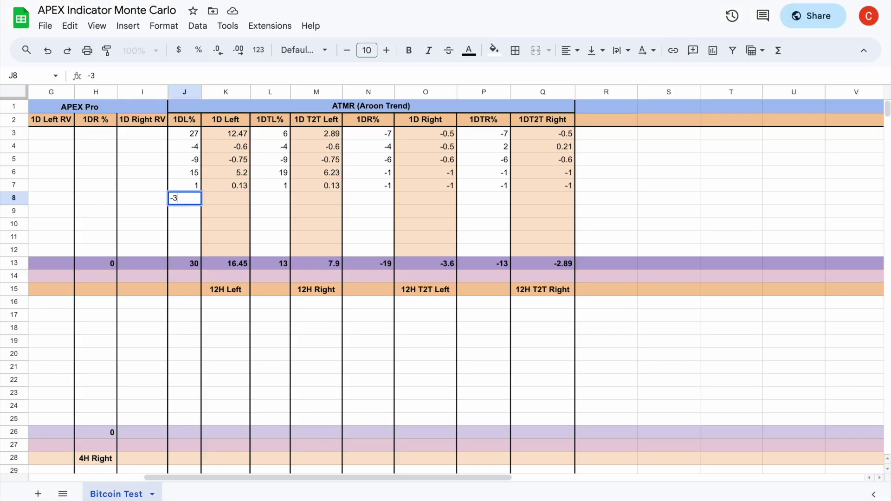
left_click(237, 203)
type("-1")
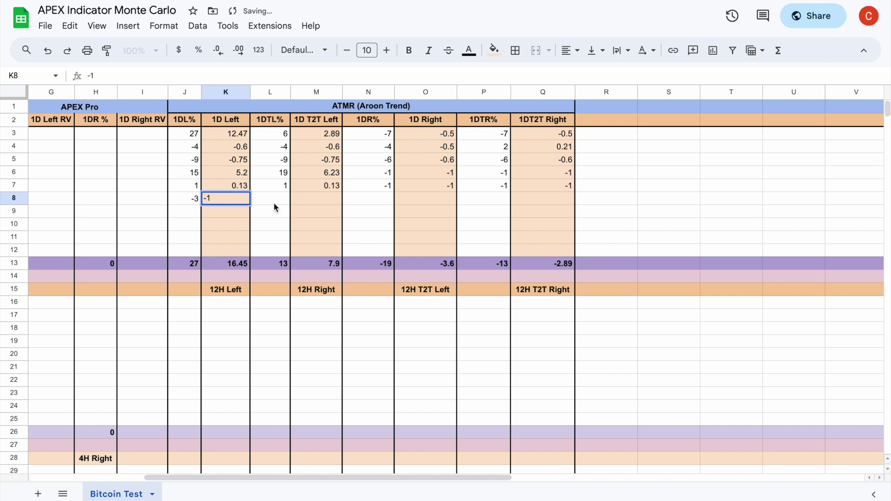
left_click(274, 204)
type("-3")
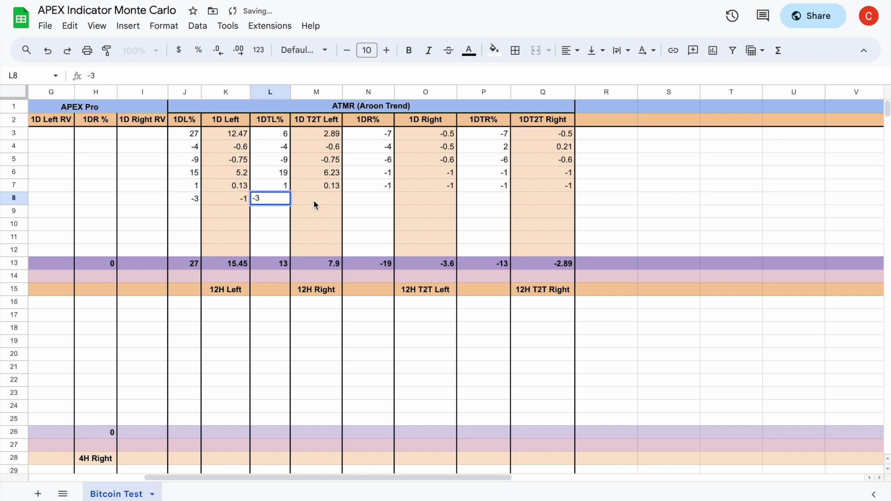
left_click(318, 201)
type("-1")
left_click(302, 224)
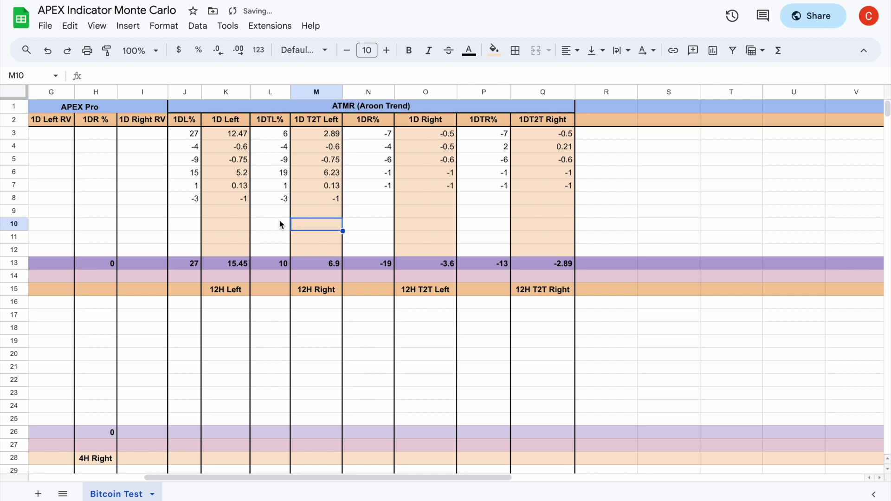
On the Bitcoin chart, replace the long position with a short from 49685.10 on May 12, 2021, with stop 55658.77, extended to June 5
key("alt+Tab")
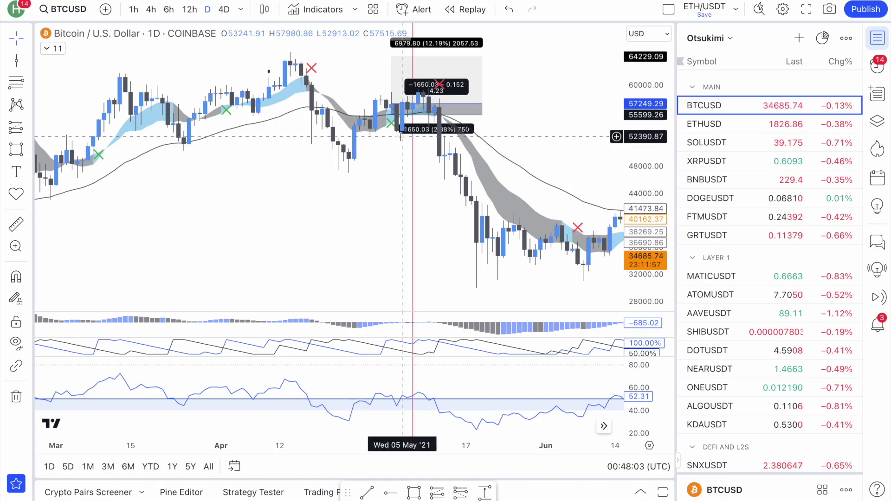
scroll(370, 178, "right", 5)
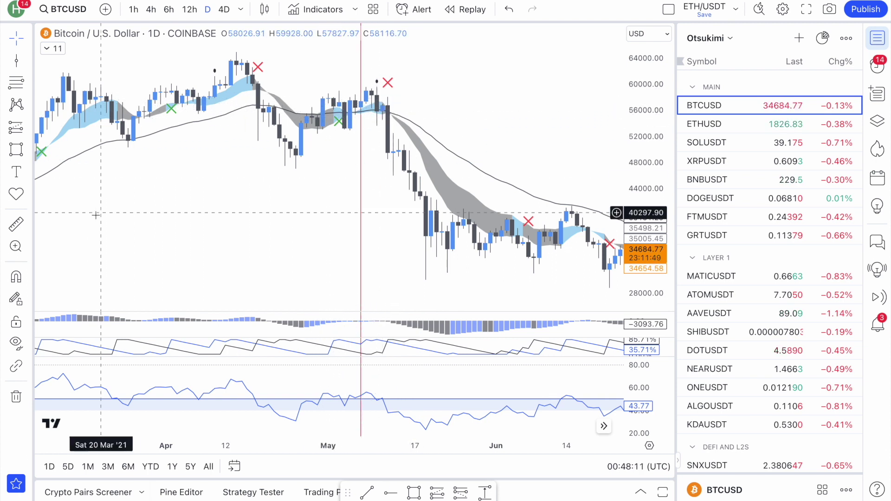
left_click(28, 127)
left_click(96, 167)
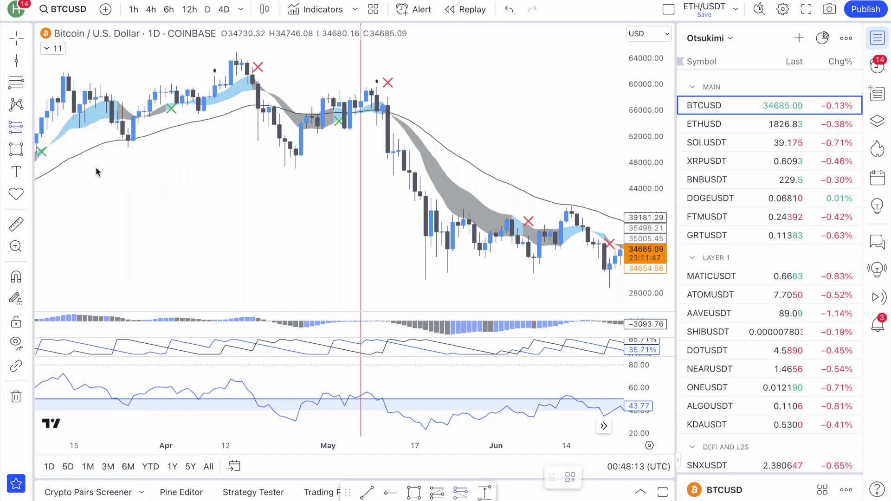
left_click_drag(388, 152, 398, 113)
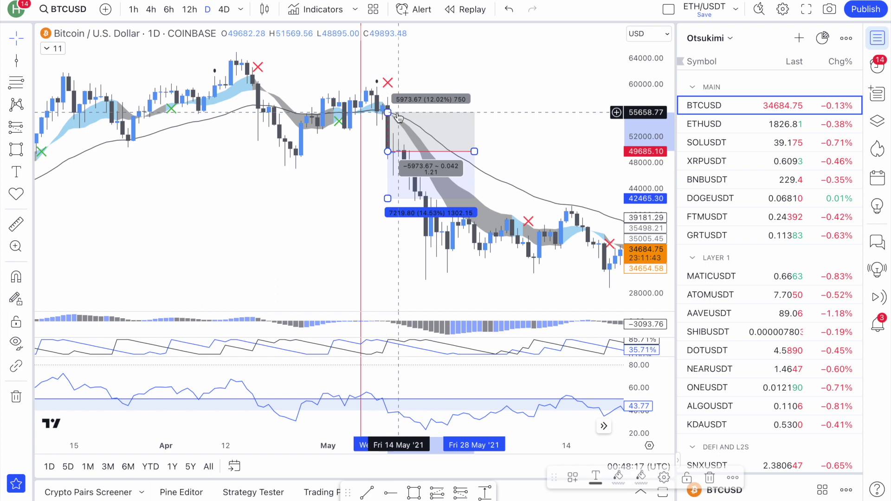
scroll(398, 121, "right", 3)
left_click_drag(399, 151, 440, 153)
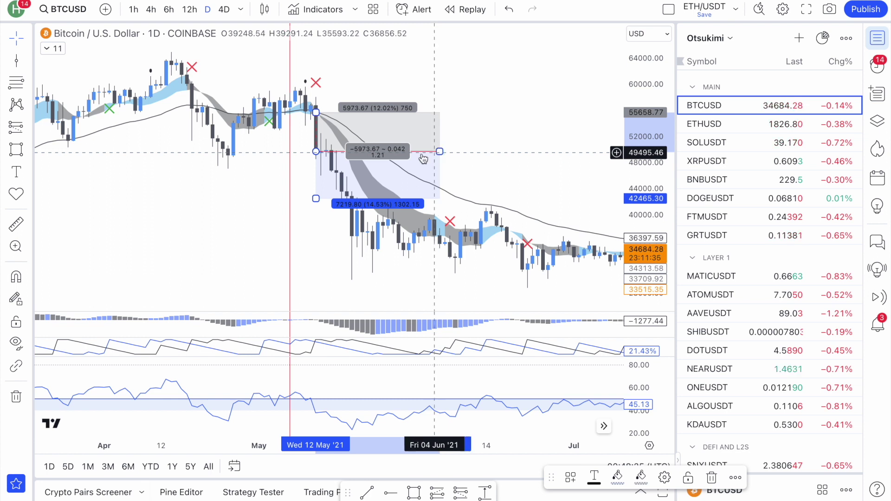
Try a stop of 59830.86 on the short position, check it against the following months, and return the stop to 55658.77
left_click_drag(317, 112, 348, 92)
left_click_drag(350, 86, 350, 89)
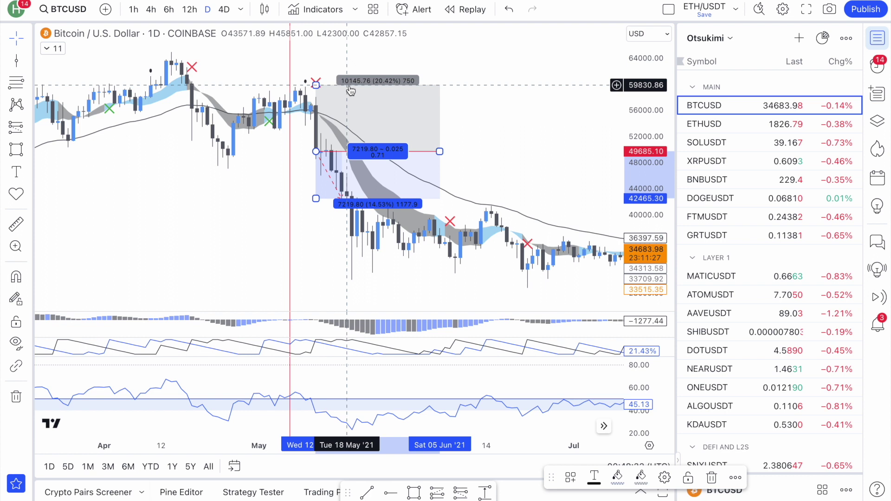
scroll(361, 124, "down", 1)
scroll(361, 125, "right", 5)
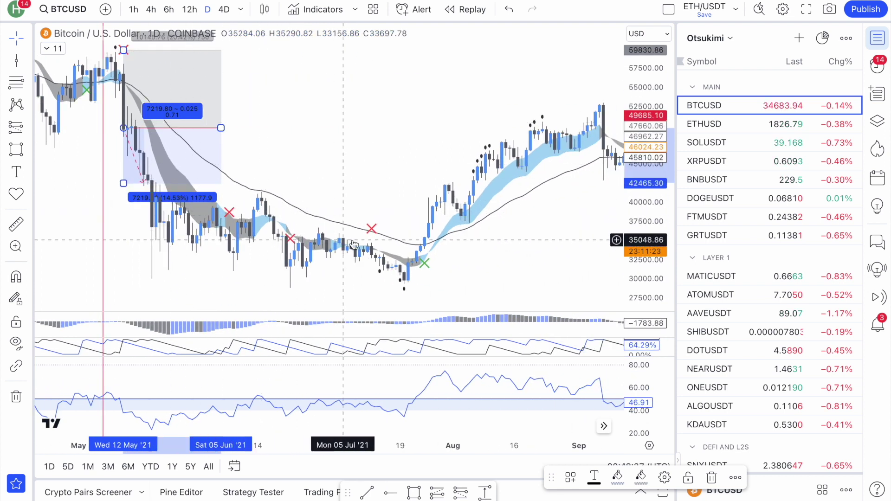
scroll(387, 240, "left", 5)
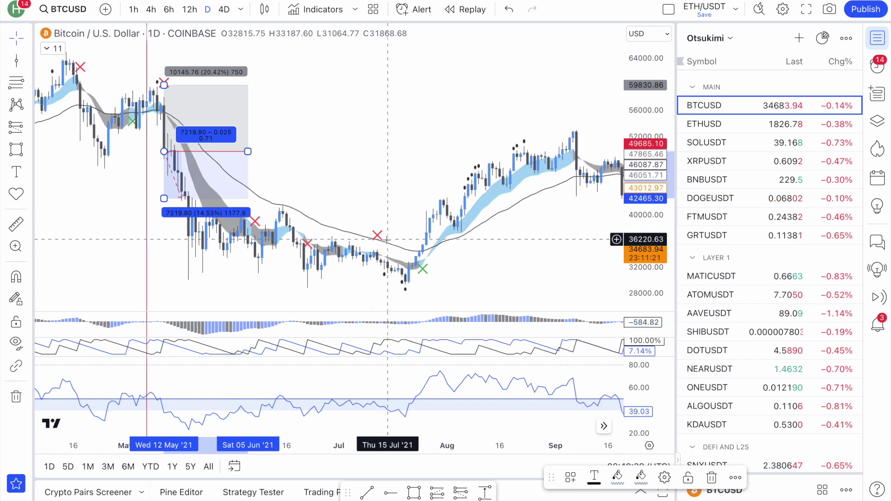
scroll(387, 239, "left", 5)
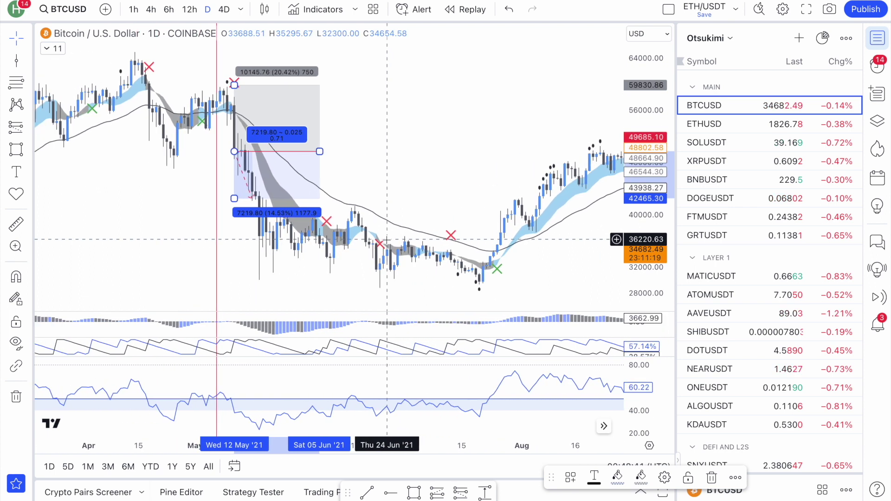
scroll(388, 245, "left", 5)
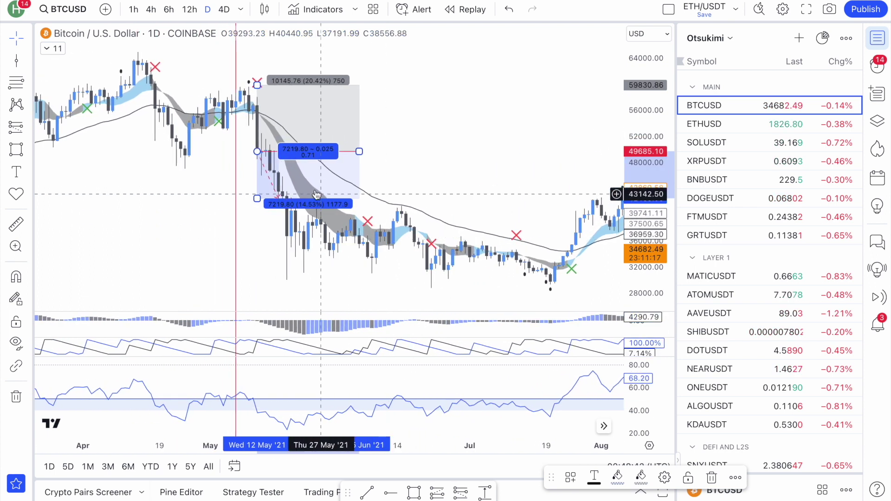
left_click_drag(258, 87, 288, 112)
Hide the watchlist and set the short position's target to 34798.33
left_click(877, 38)
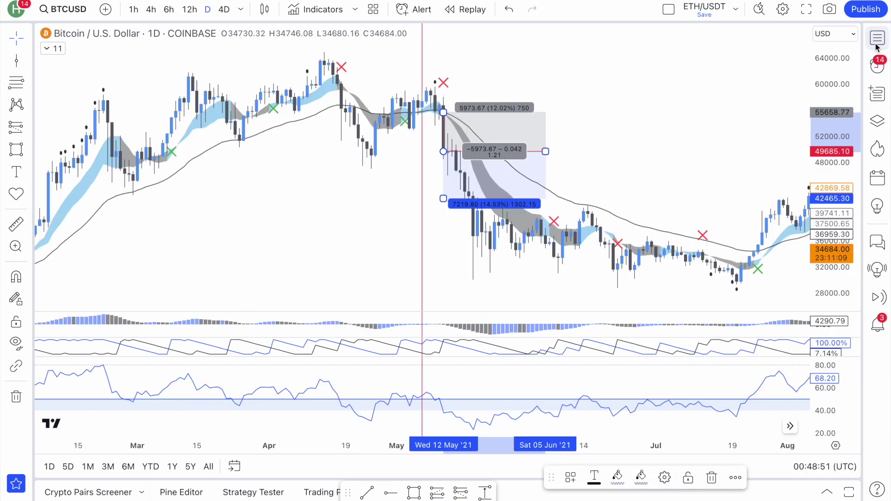
left_click(605, 129)
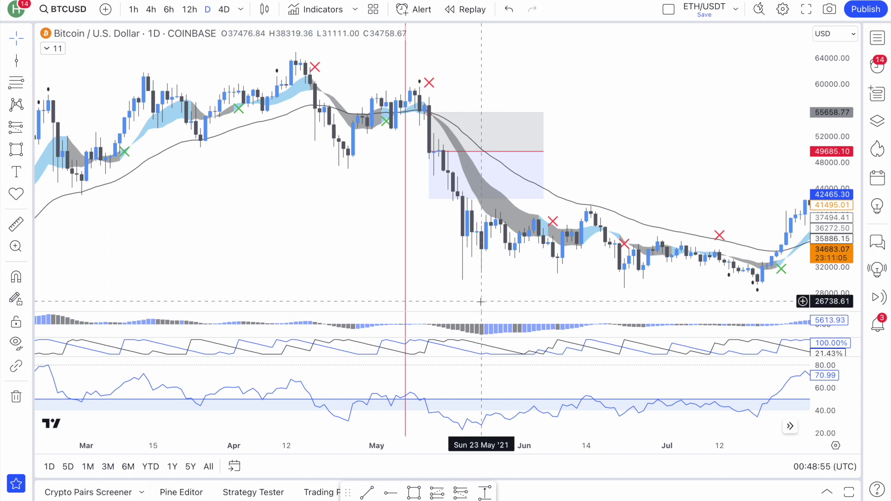
left_click_drag(436, 199, 457, 251)
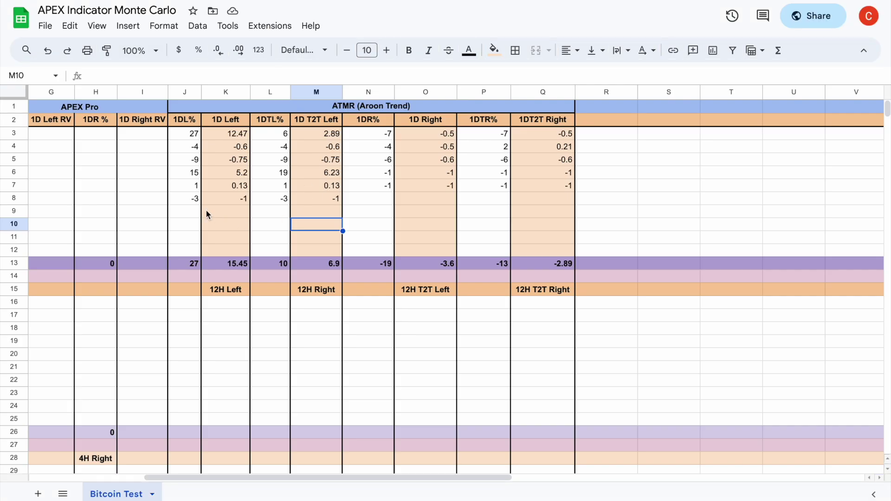
In row 9 of the Monte Carlo sheet's ATMR section, enter 30 under 1DL% and 2.49 under 1D Left
left_click(194, 213)
type("30")
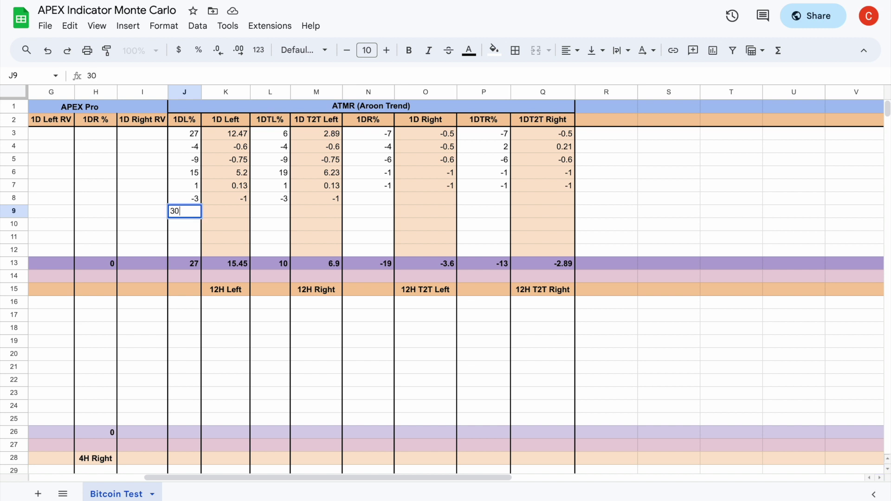
left_click(226, 211)
type("2.49")
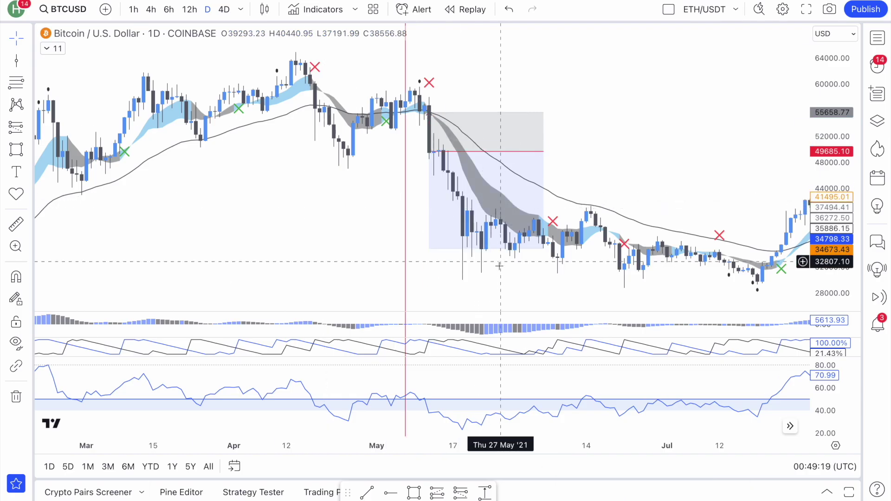
On the Bitcoin chart, set the short position's target to 36694.73
scroll(497, 259, "right", 3)
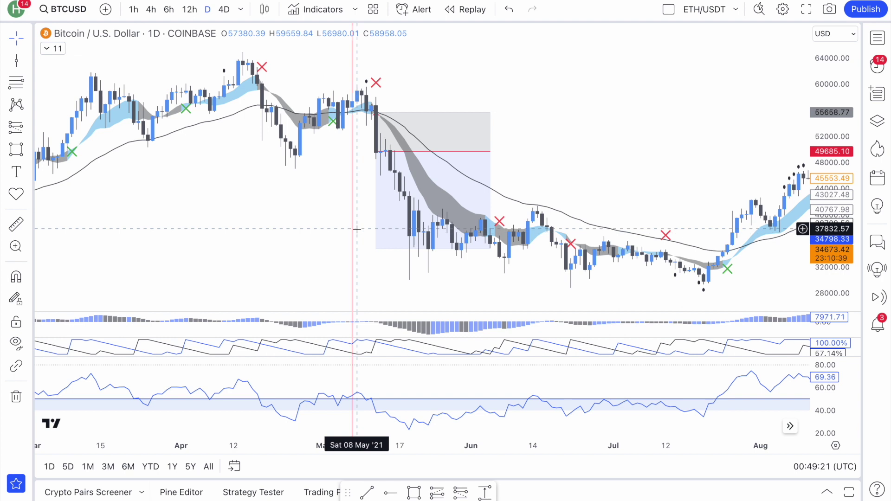
left_click(378, 247)
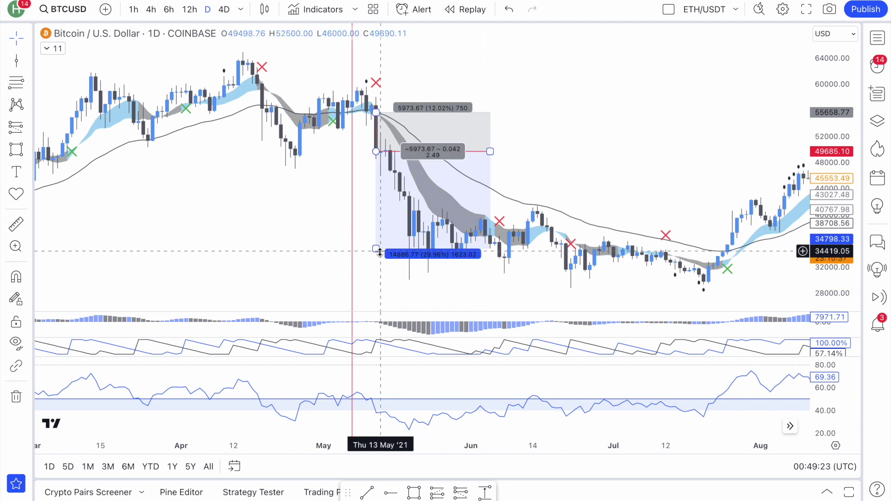
left_click_drag(379, 244, 381, 237)
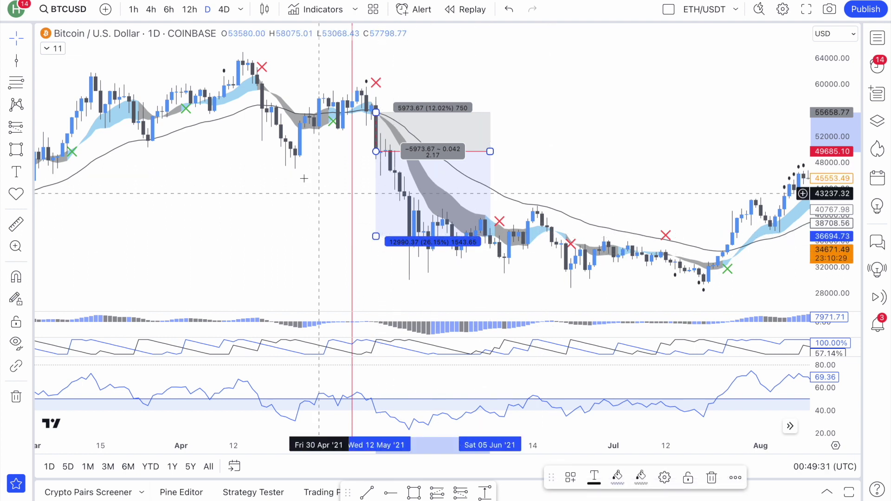
In row 9 of the Monte Carlo sheet's ATMR section, enter 26 under 1DTL% and 2.17 under 1D T2T Left
key("alt+Tab")
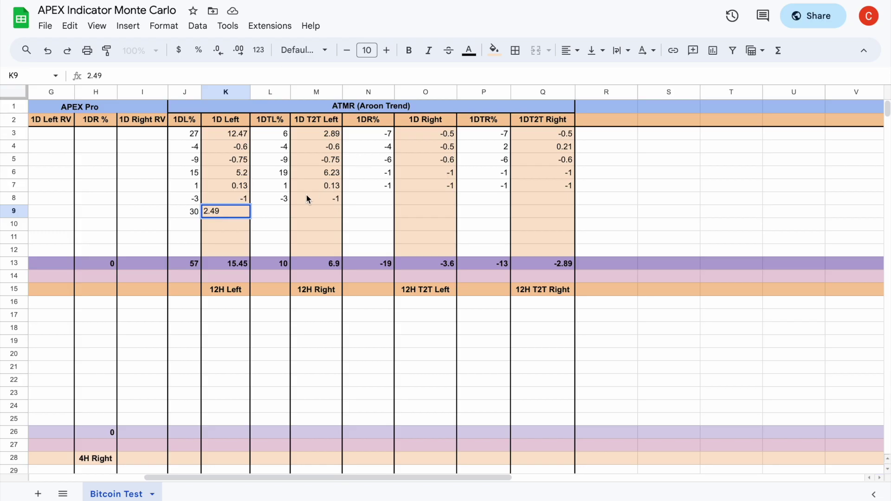
left_click(279, 213)
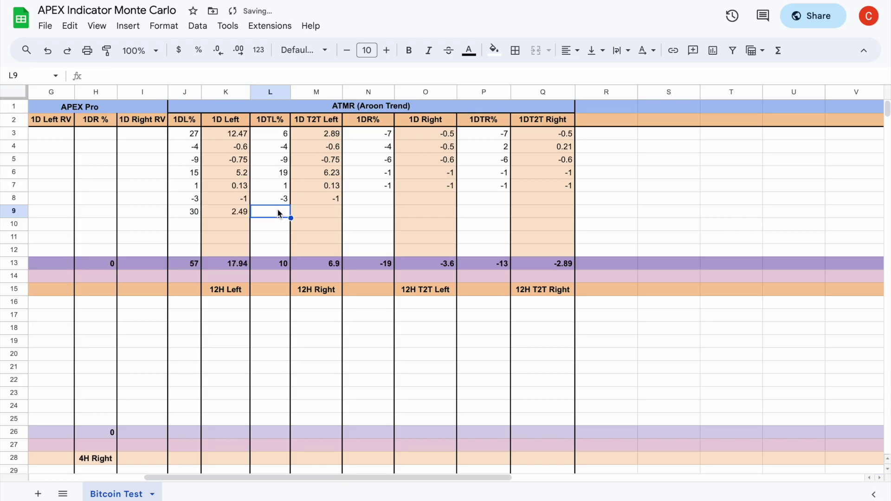
type("26")
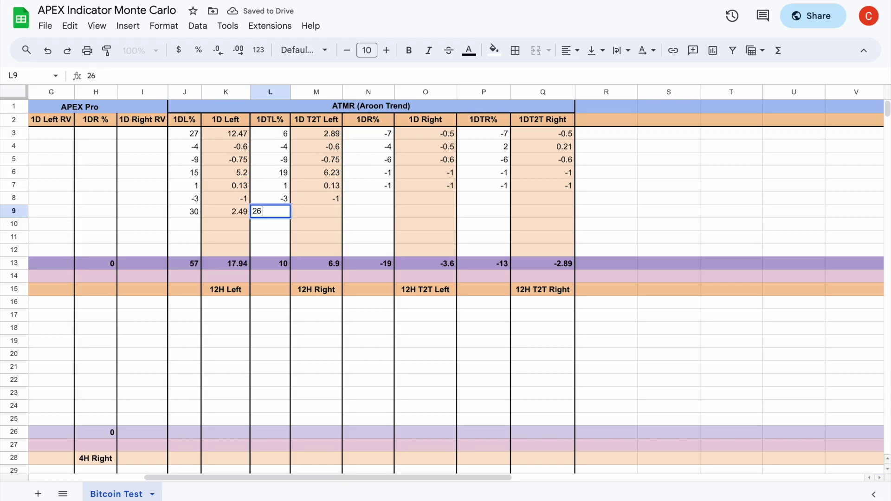
left_click(323, 213)
type("2.")
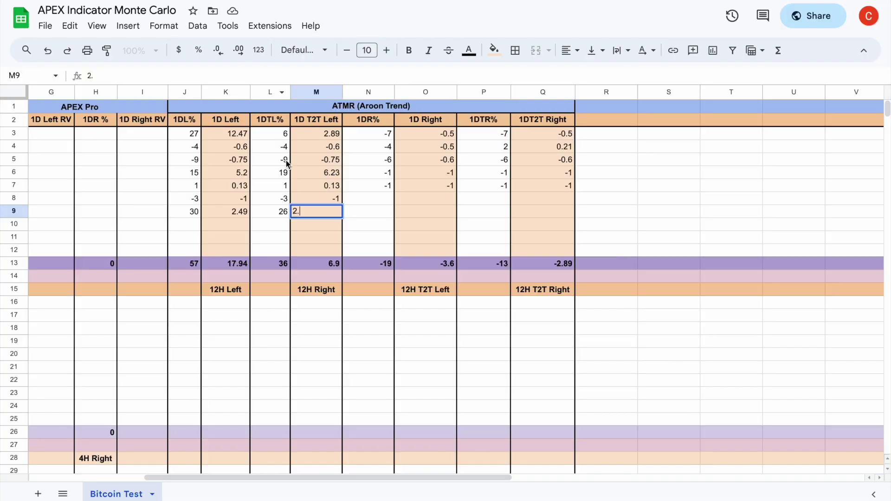
type("17")
left_click(367, 204)
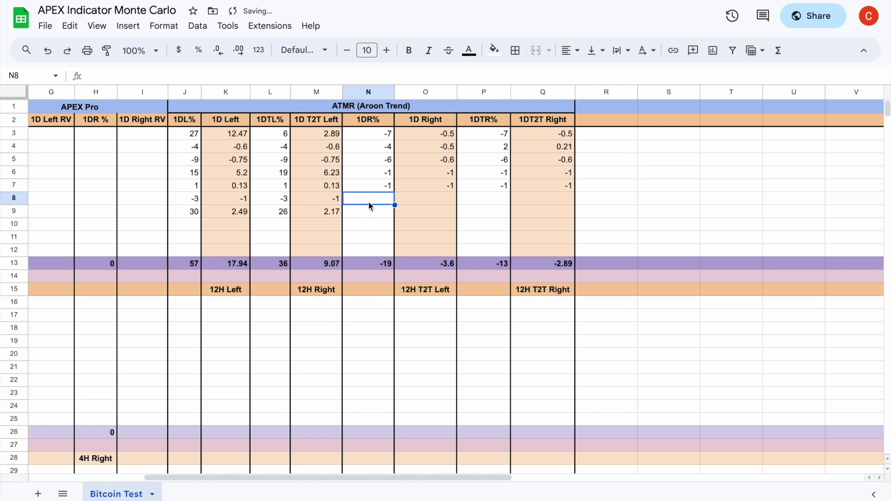
In row 8 of the ATMR section, enter 30 under 1DR%, 2.49 under 1D Right, 26 under 1DTR% and 2.17 under 1DT2T Right
key("alt+Tab")
type("30")
key("Tab")
type("2.49")
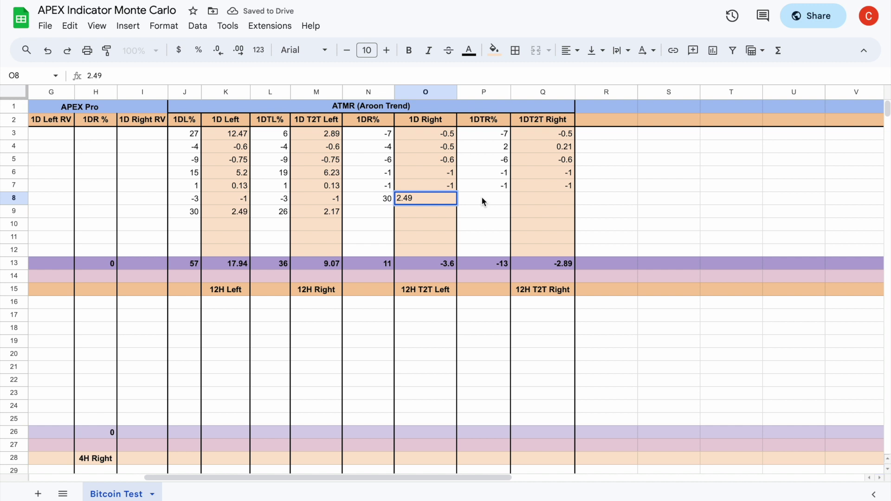
left_click(490, 198)
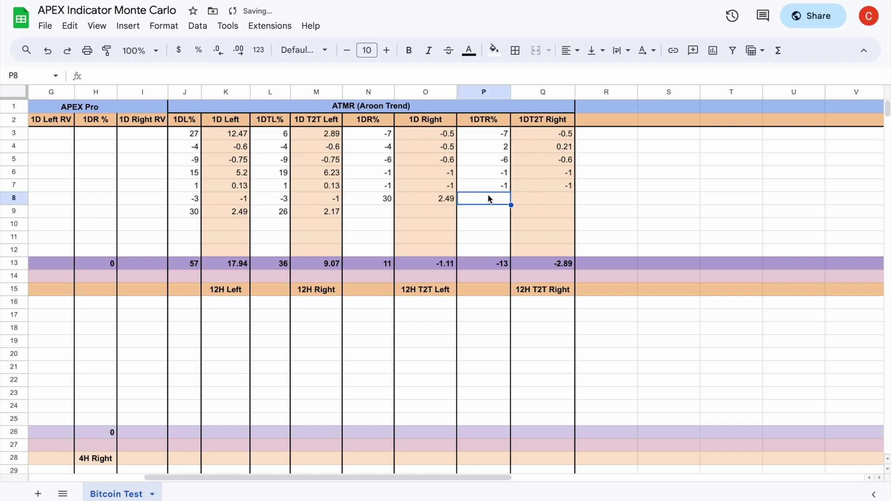
type("26")
left_click(561, 200)
type("2.17")
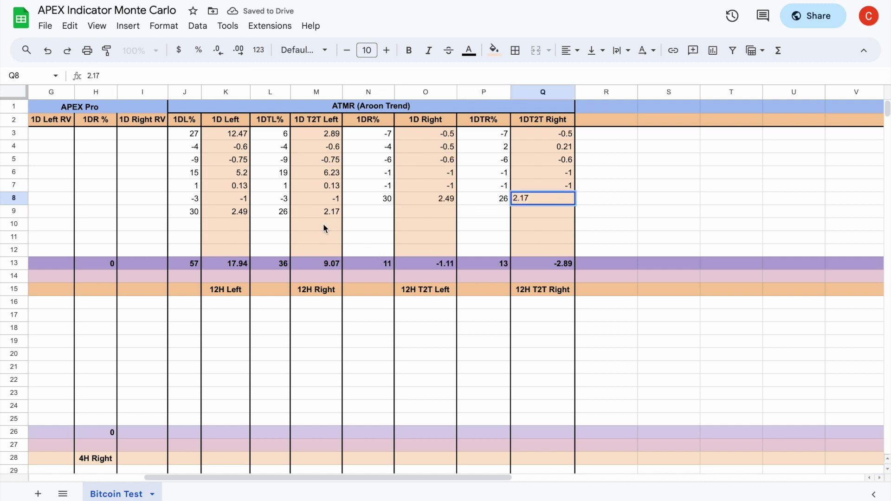
Clear the misplaced row 9 values under 1D T2T Left, 1DTL%, 1D Left and 1DL%
left_click(318, 212)
key("Delete")
key("Left")
key("Delete")
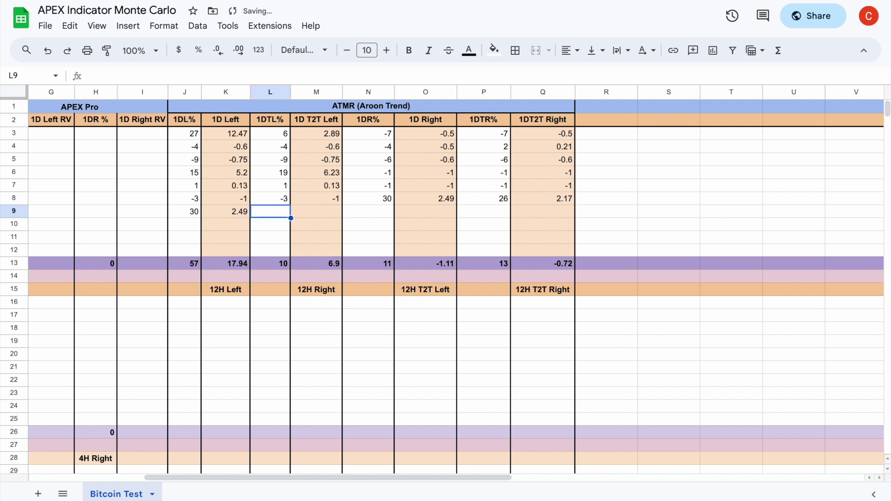
key("Left")
key("Delete")
key("Left")
key("Delete")
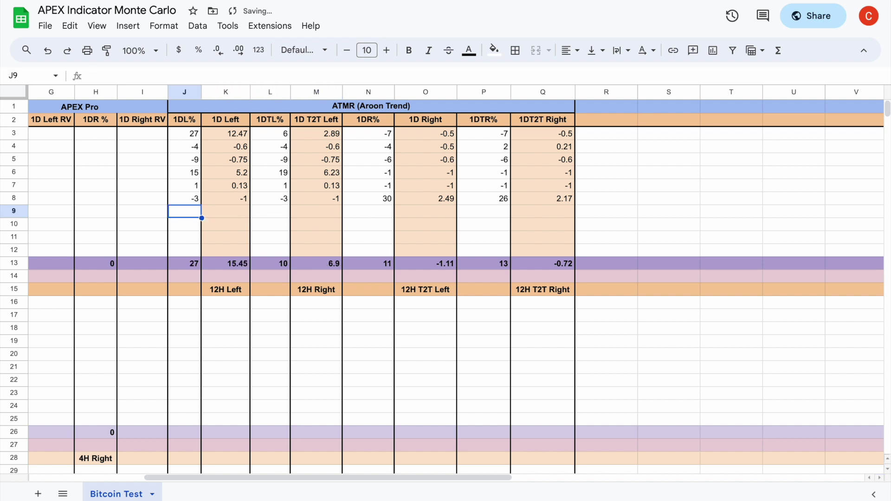
left_click(354, 263)
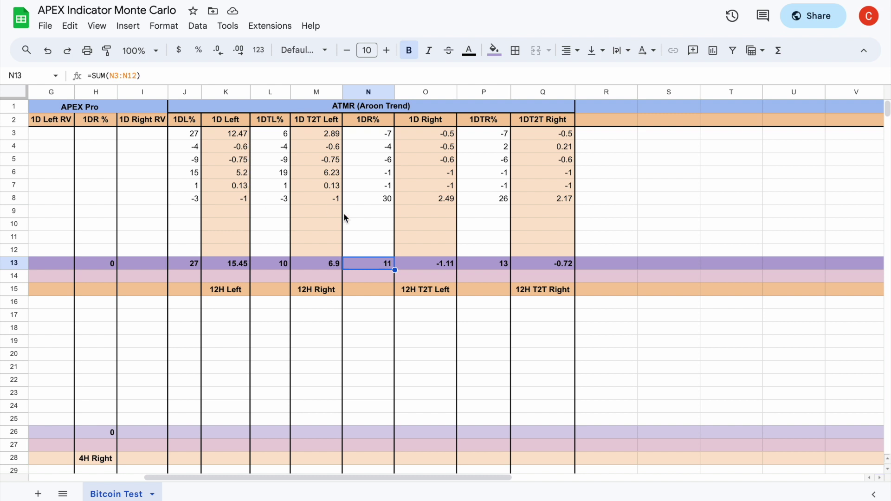
left_click(391, 242)
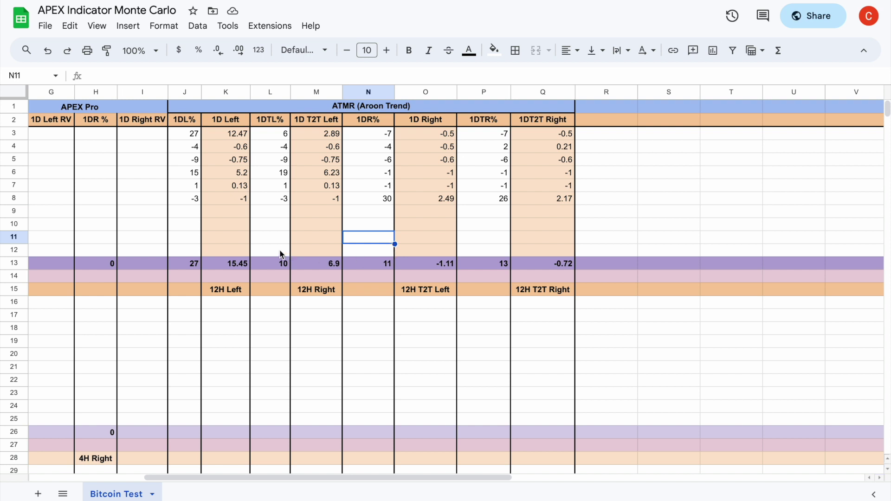
left_click(186, 211)
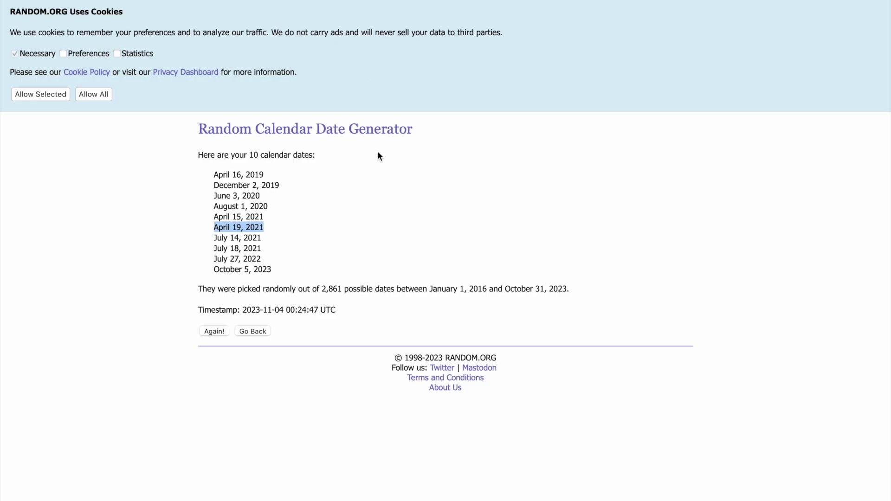
Highlight July 14, 2021 in the random date list, then delete the old short position from the Bitcoin chart in TradingView
left_click_drag(278, 238, 202, 239)
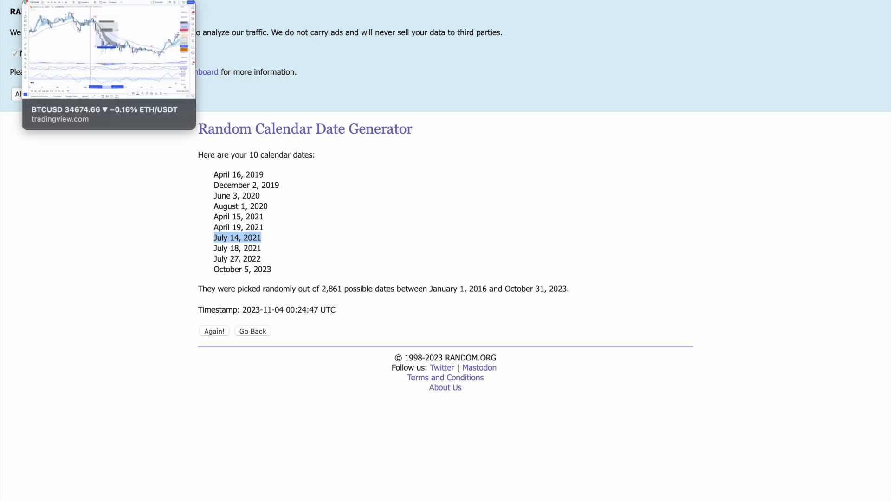
left_click(108, 1)
scroll(358, 192, "down", 3)
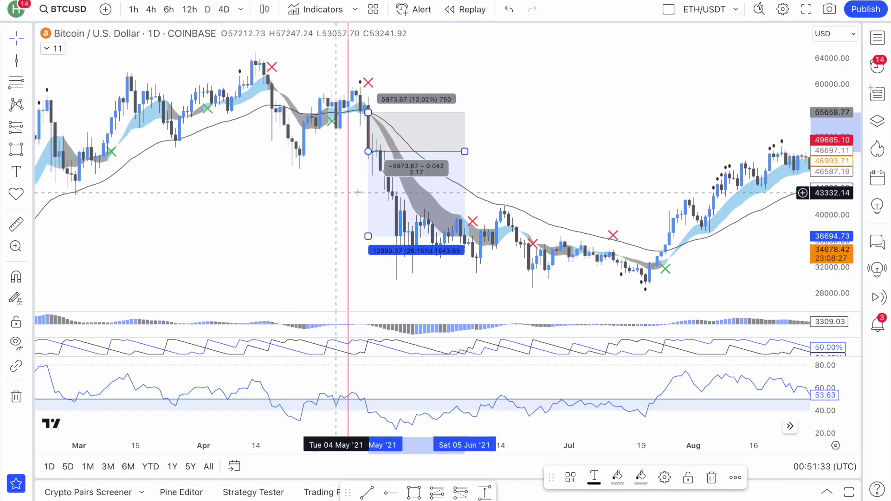
key("Delete")
Move the vertical line on the Bitcoin chart to 14 July 2021
left_click(349, 193)
left_click_drag(350, 193, 605, 211)
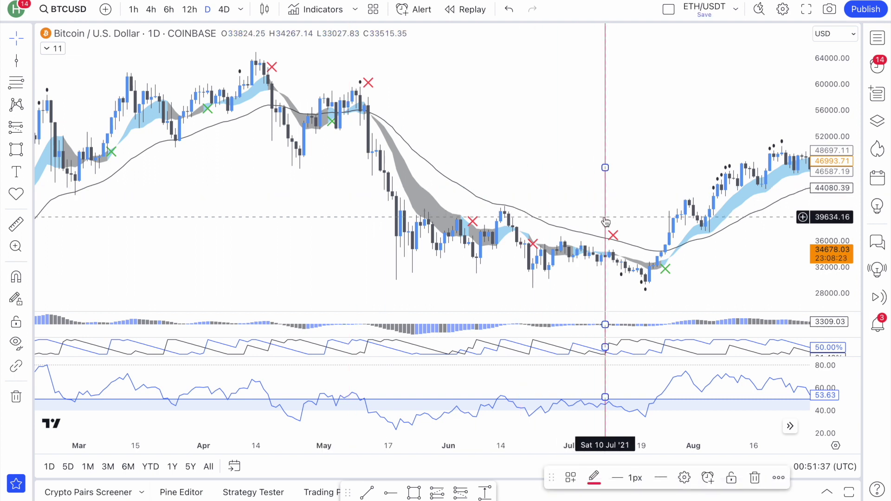
scroll(601, 214, "up", 3)
left_click_drag(543, 167, 565, 171)
scroll(565, 172, "up", 5)
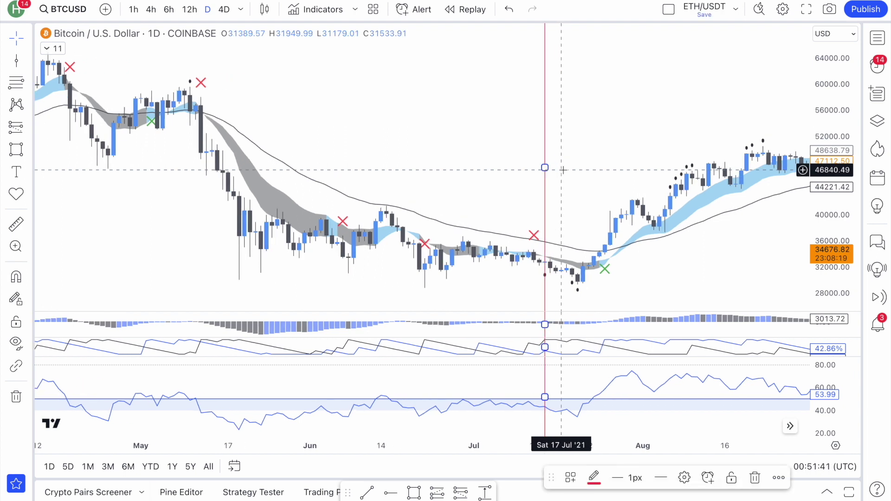
scroll(565, 172, "up", 2)
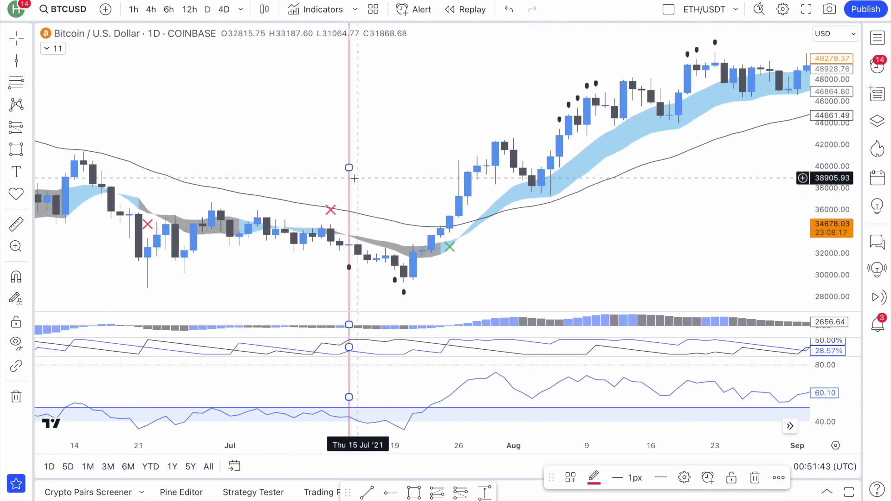
Move the vertical line to 24 July 2021 and place a short position from 12 July at 33147.73 with its stop at 36283.38
left_click_drag(351, 169, 441, 171)
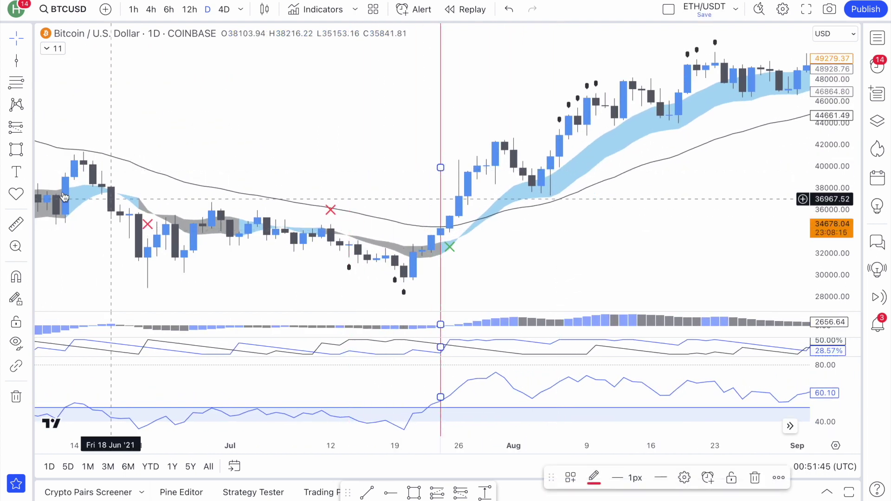
left_click(21, 132)
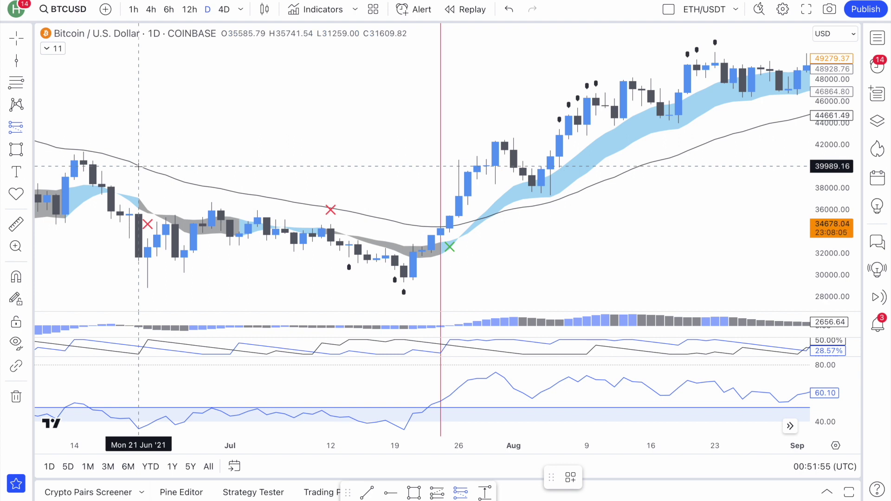
left_click(19, 127)
left_click(362, 189)
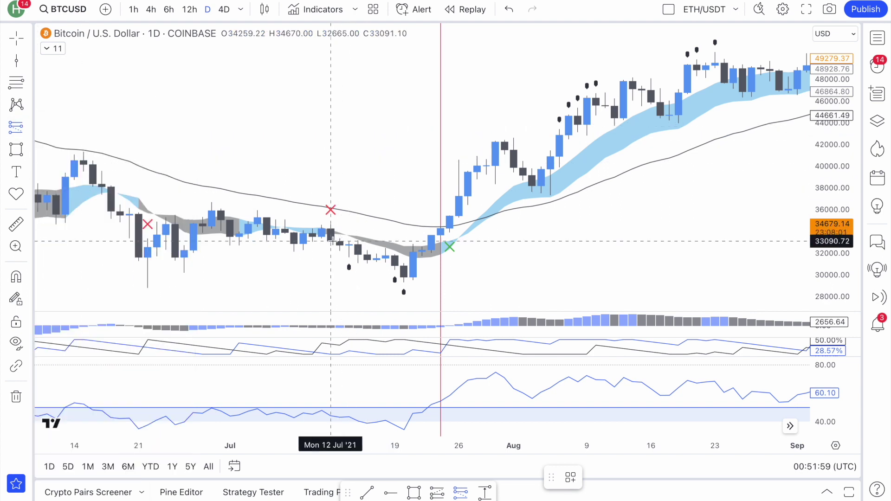
left_click(330, 240)
left_click_drag(348, 186, 350, 208)
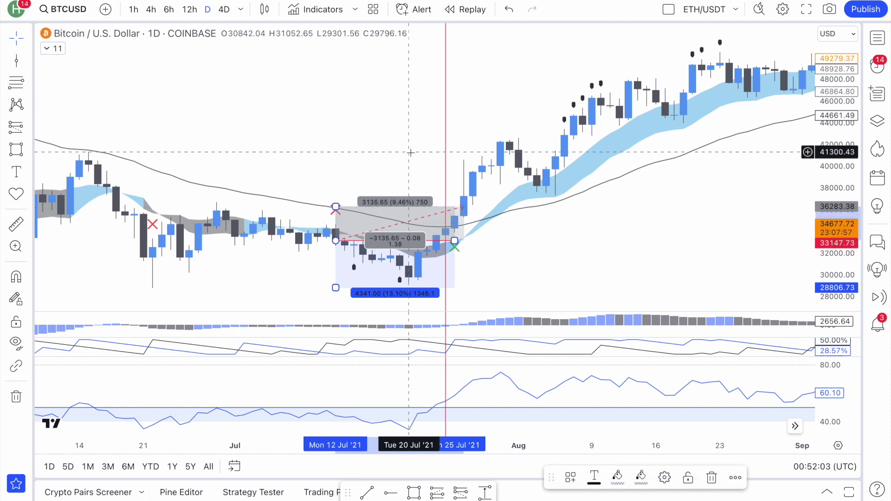
scroll(410, 152, "down", 1)
scroll(410, 152, "down", 1)
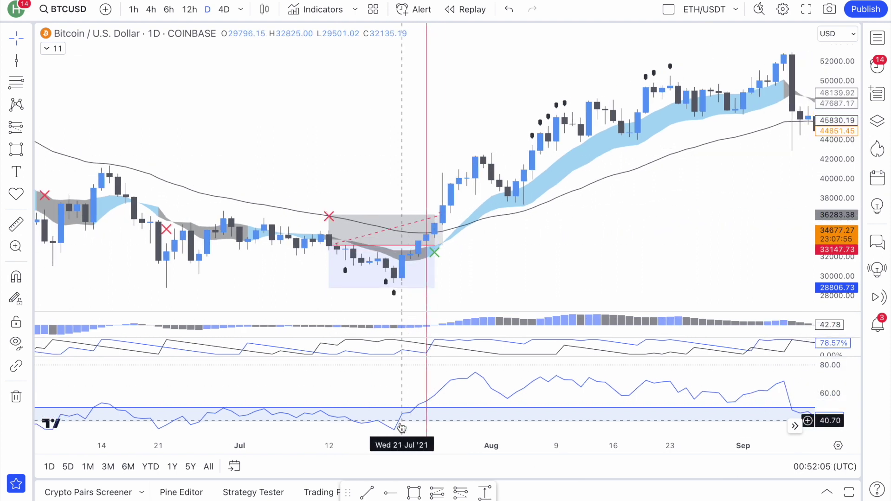
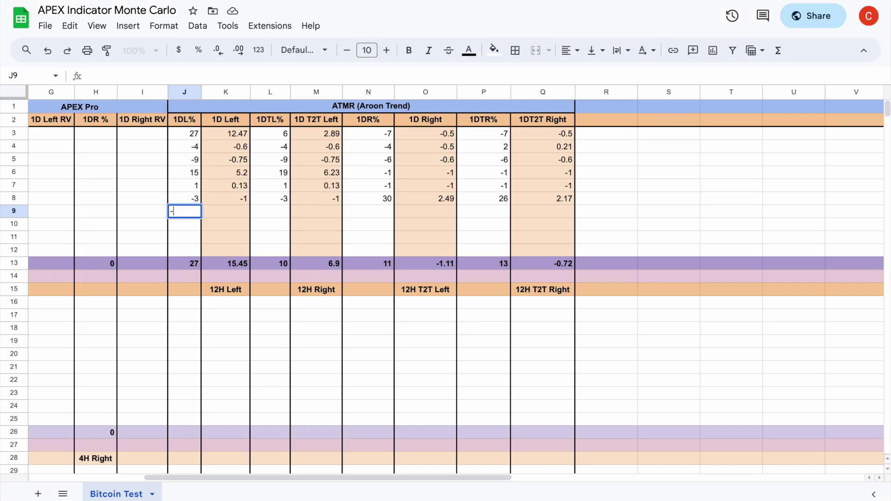
In row 9 of the Monte Carlo sheet's ATMR section, enter -4 under both 1DL% and 1D Left
key("Tab")
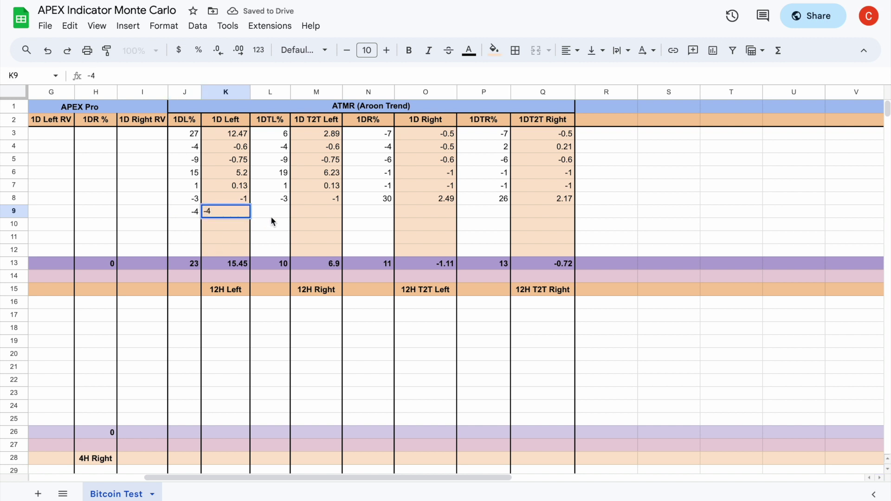
key("Tab")
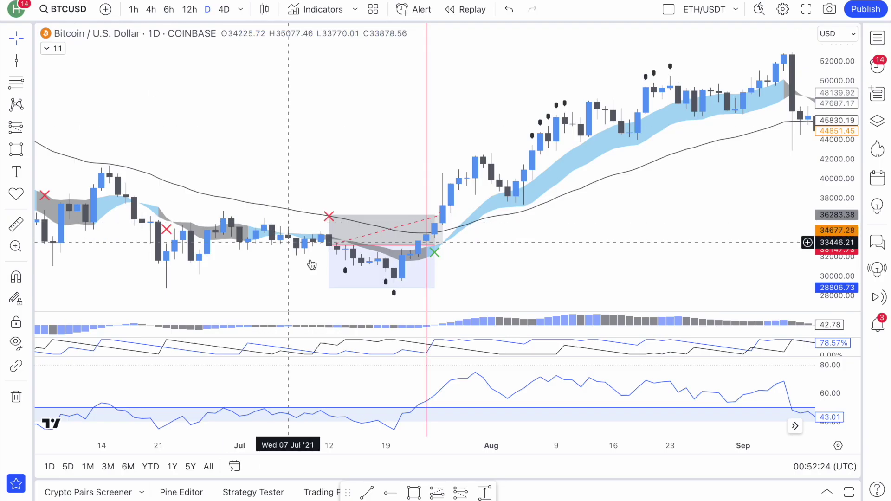
On the Bitcoin chart, raise the short position's target to about 1.5% below its entry
left_click(329, 288)
mouse_move(328, 288)
left_mouse_down()
mouse_move(386, 252)
mouse_move(403, 268)
left_mouse_up()
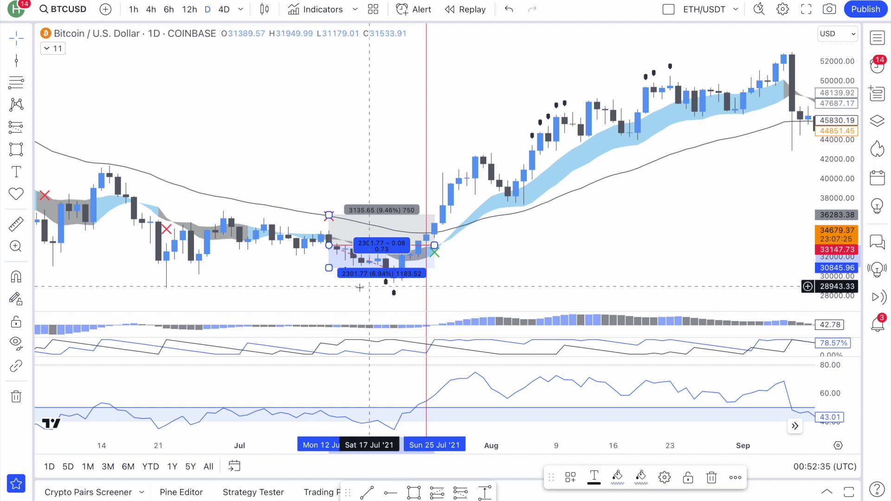
left_click_drag(329, 269, 395, 253)
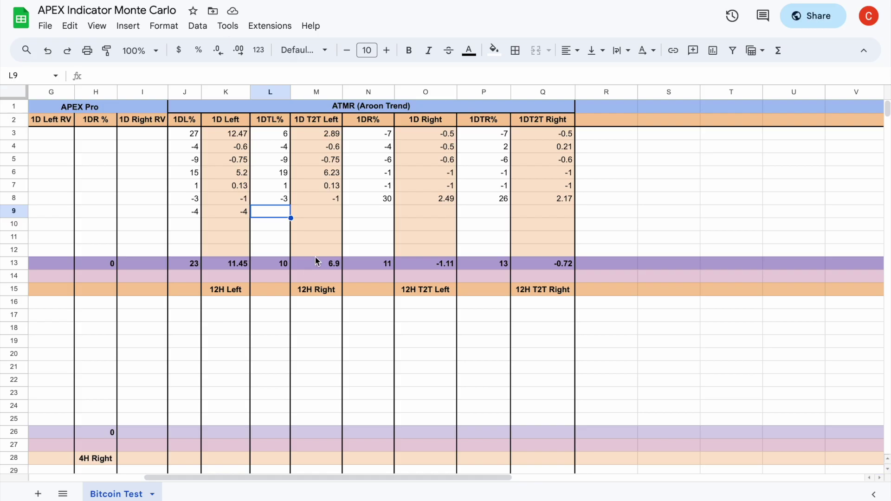
In row 9 of the Monte Carlo sheet's ATMR section, enter 1.5 under 1DTL% and 0.17 under 1D T2T Left
key("Tab")
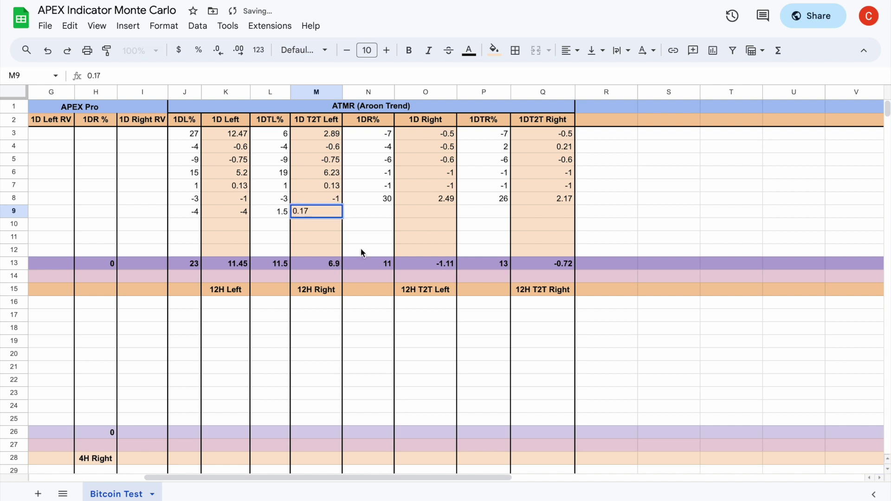
key("Tab")
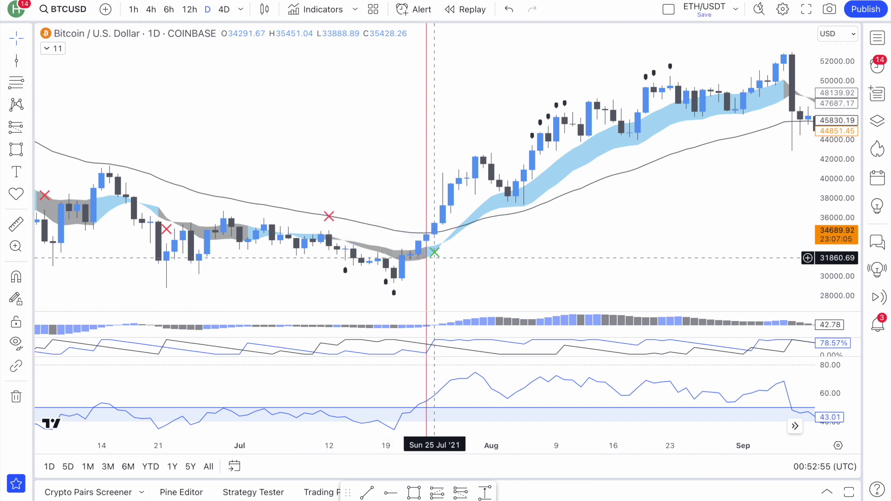
On the Bitcoin chart, move the vertical line to 20 July 2021 and place a long position from 25 July at 35412.26
left_click_drag(426, 168, 394, 168)
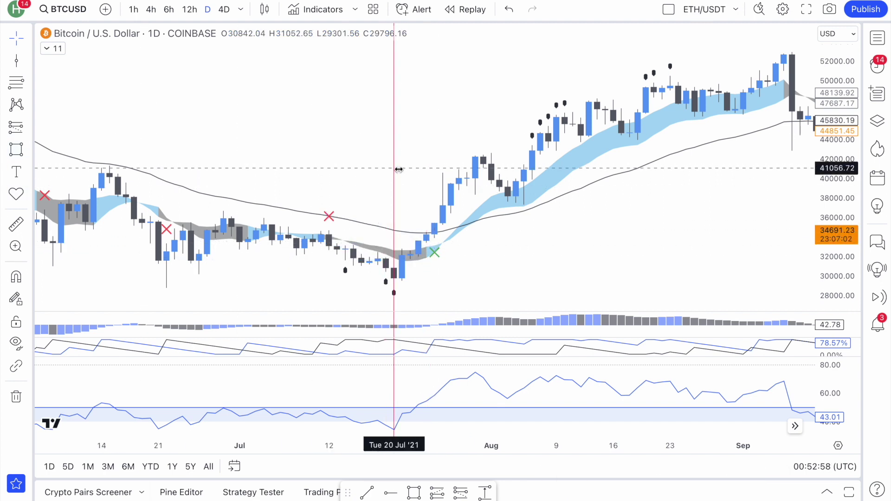
left_click(25, 129)
left_click(104, 143)
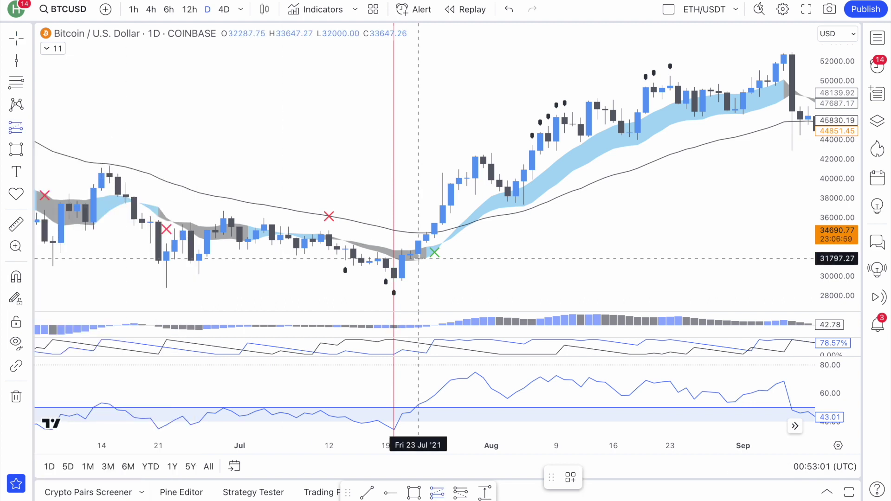
left_click(434, 224)
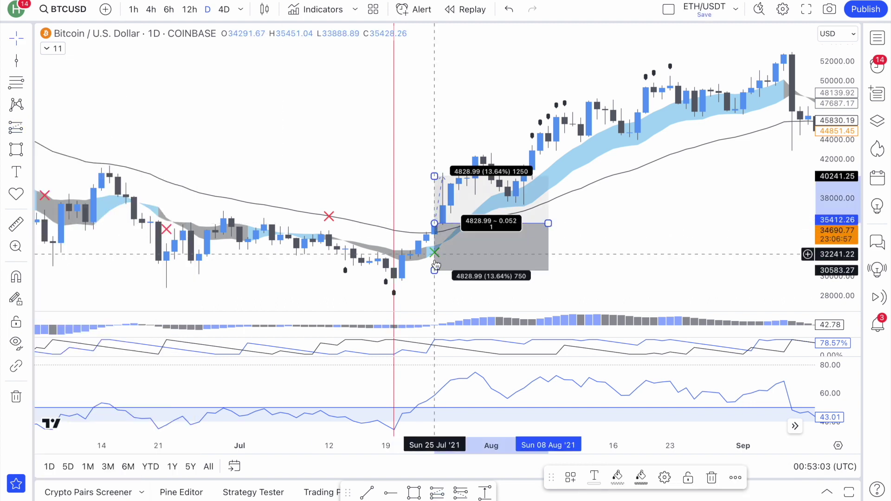
Set the long position's stop to 34272.28, just below the 25 July candle's body
left_click_drag(482, 276, 482, 234)
scroll(483, 234, "up", 5)
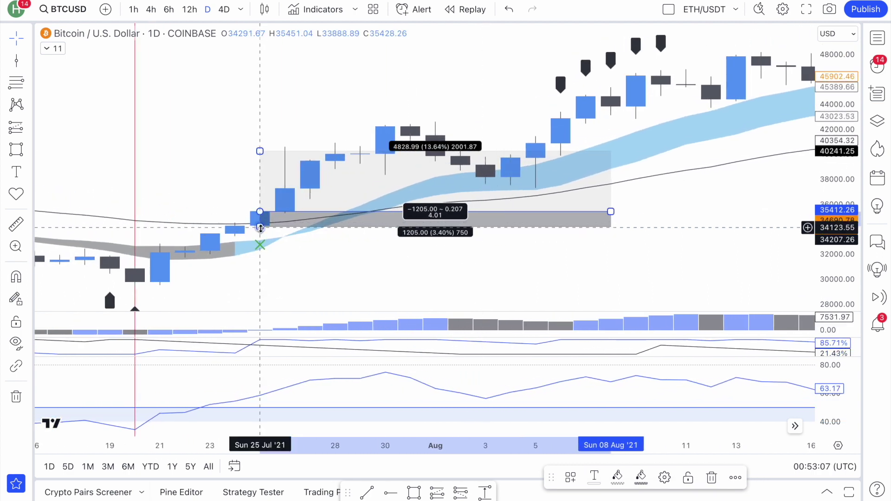
left_click_drag(275, 226, 275, 226)
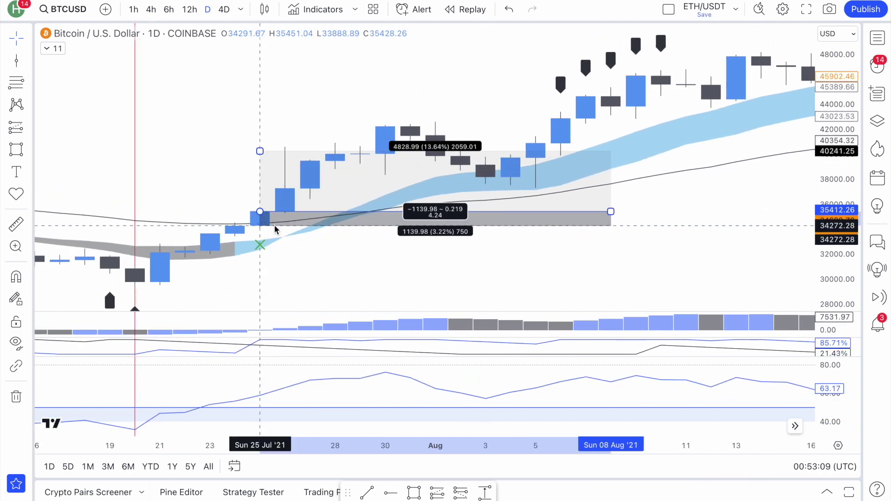
Extend the long position to 13 August 2021 and set its target to 47762.43
scroll(341, 266, "down", 5)
scroll(341, 265, "down", 3)
left_click(318, 143)
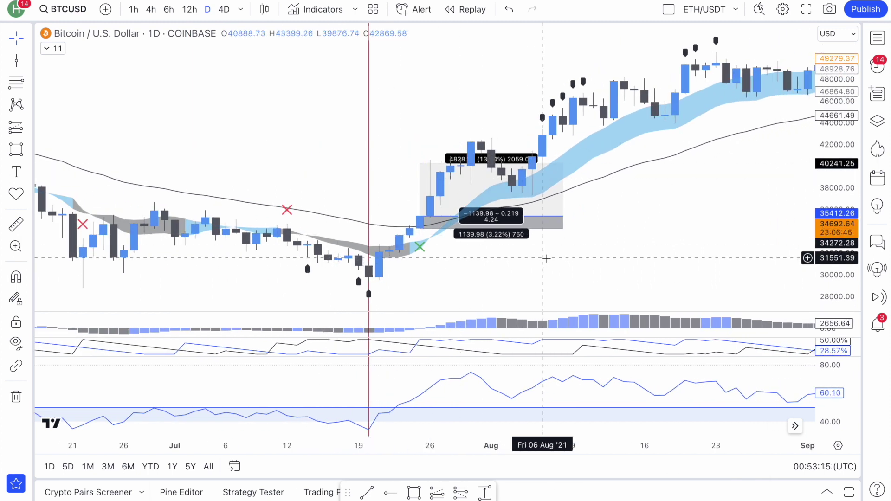
scroll(617, 258, "right", 1)
scroll(616, 259, "right", 5)
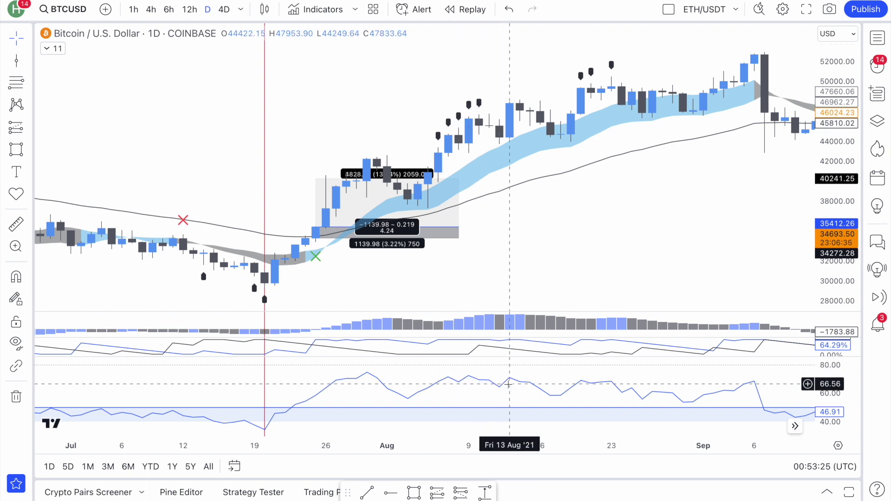
left_click_drag(458, 227, 509, 228)
left_click_drag(379, 179, 381, 105)
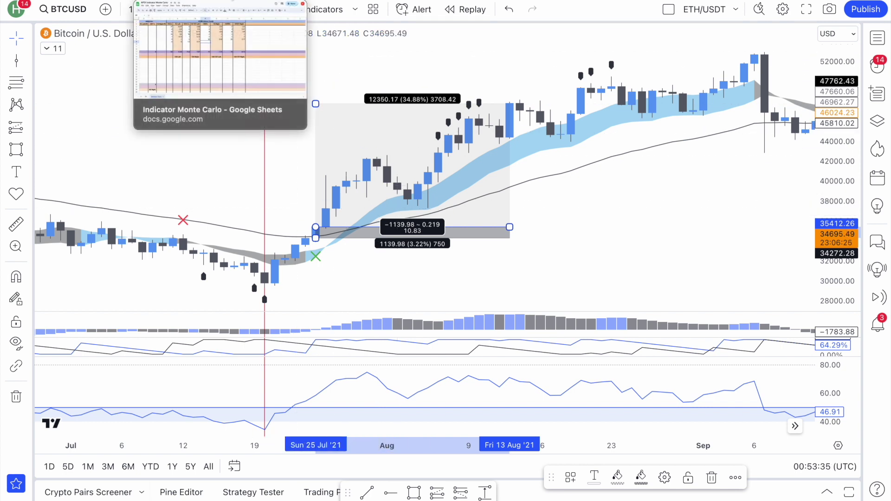
In row 9 of the Monte Carlo sheet's ATMR section, enter 35 under 1DR% and 10.83 under 1D Right
key("ctrl+Tab")
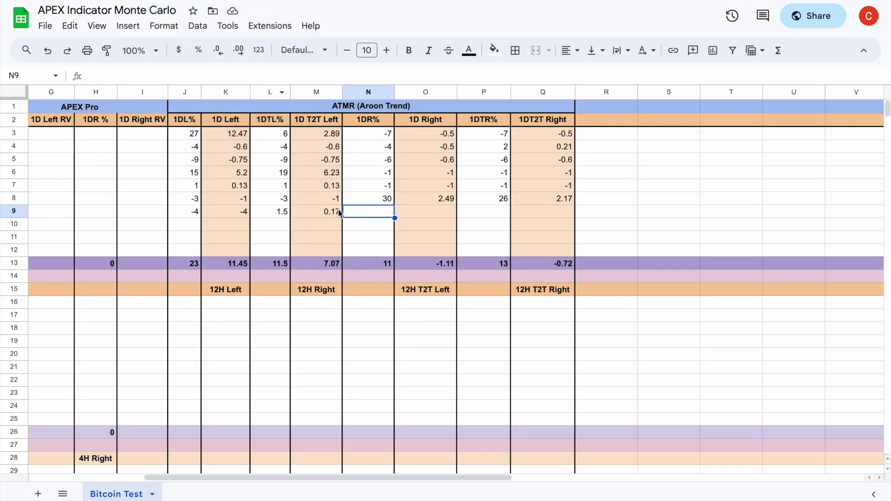
type("35")
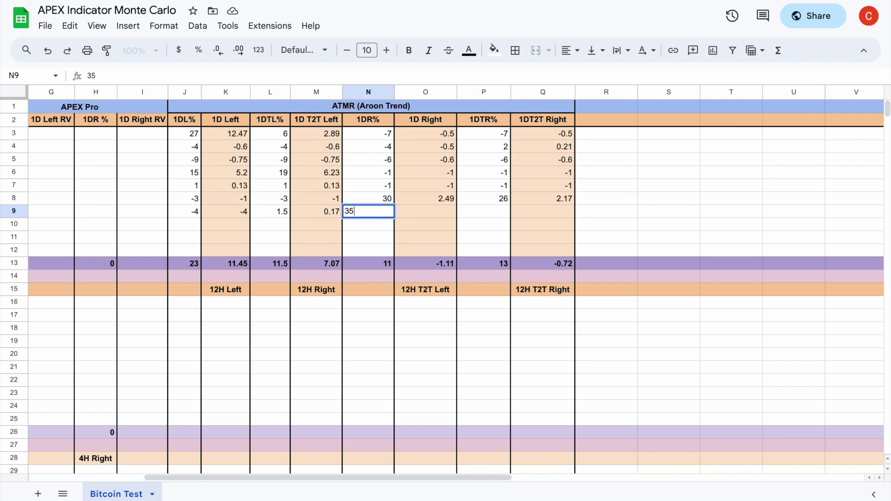
key("Tab")
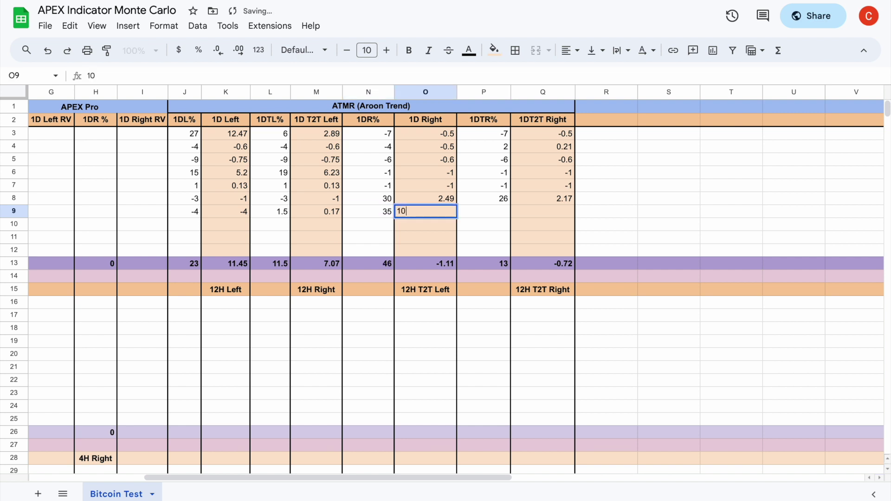
key("Tab")
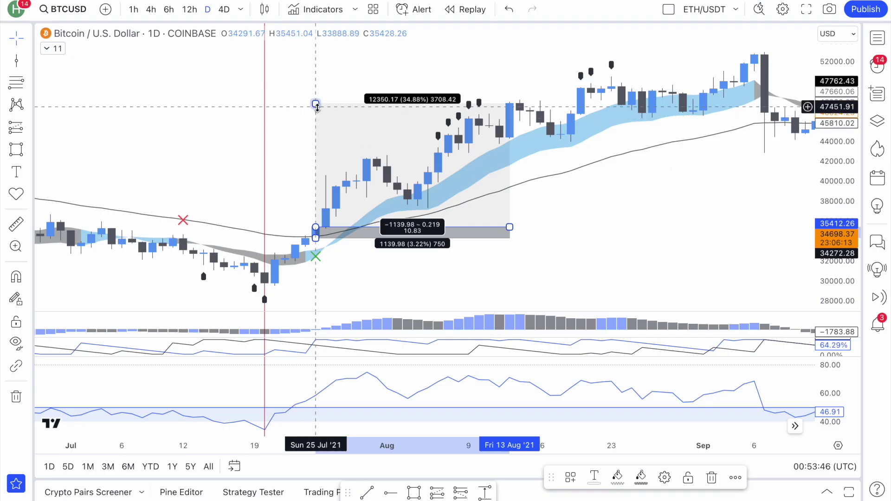
Shorten the long position to 6 August 2021 with target 42856.26, and enter 21 under 1DTR% and 6.53 under 1DT2T Right in row 9
left_click_drag(316, 106, 316, 154)
left_click_drag(509, 227, 439, 227)
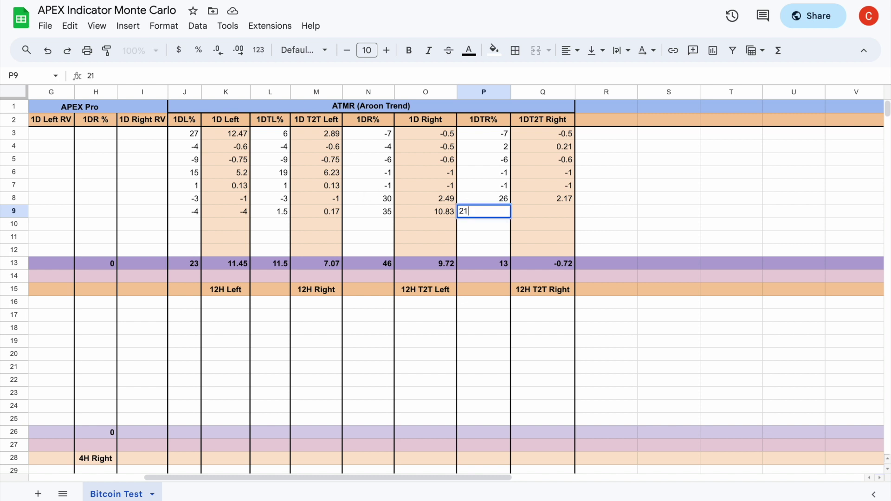
key("Tab")
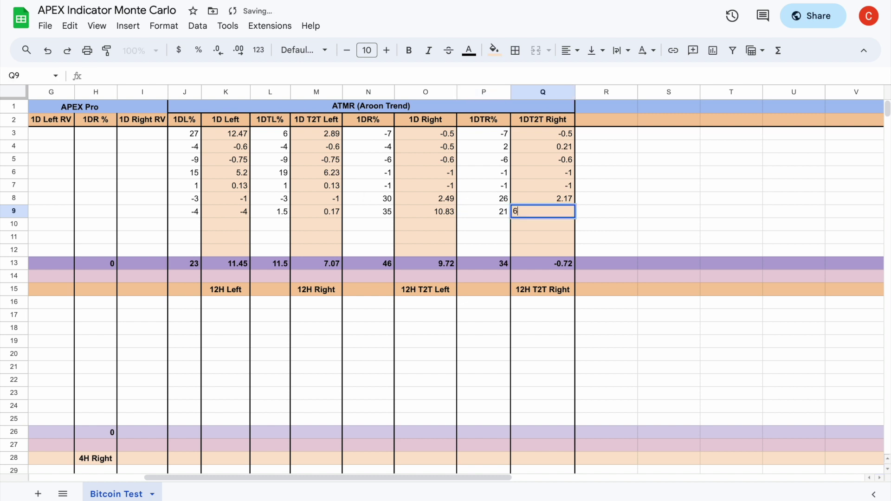
left_click(662, 237)
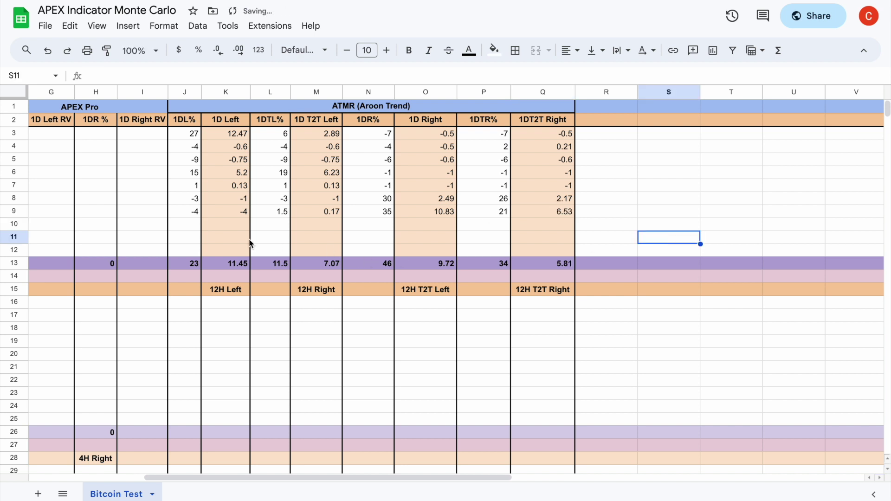
Select the empty 1DL% cell in row 10 and highlight July 18, 2021 in the random date list
scroll(250, 242, "left", 2)
left_click(273, 227)
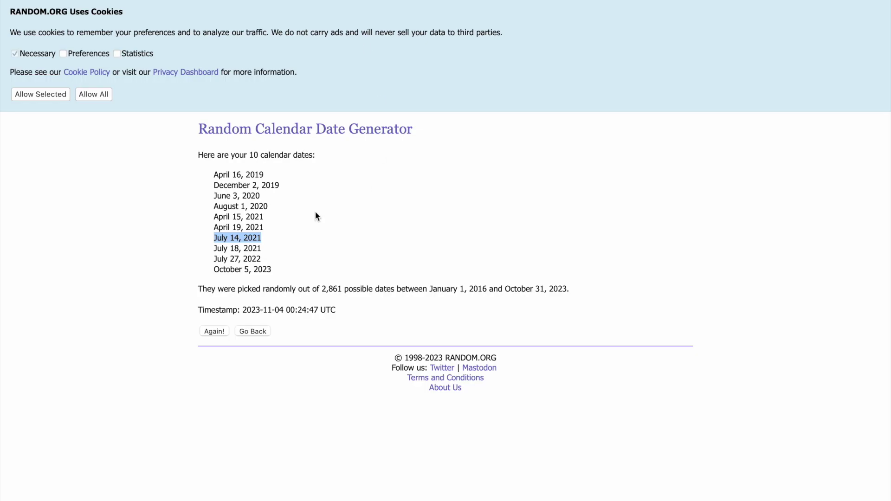
left_click_drag(268, 248, 211, 248)
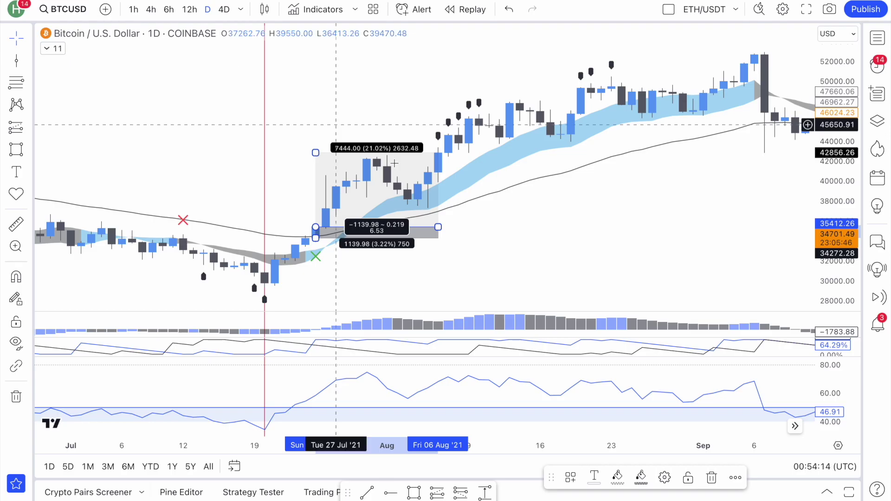
Remove the July long position from the Bitcoin chart and move the vertical line to 21 October 2021
left_click_drag(336, 125, 259, 196)
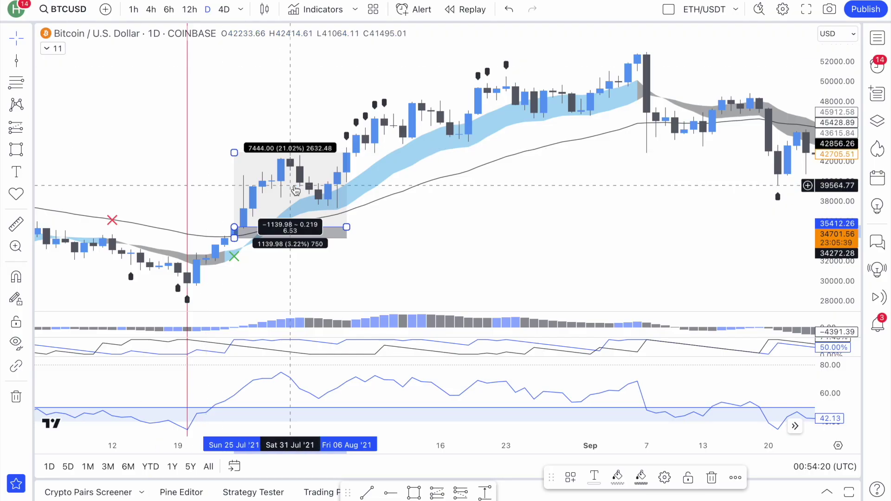
left_click(188, 195)
left_click_drag(188, 204, 607, 205)
scroll(614, 211, "right", 5)
scroll(614, 211, "right", 5)
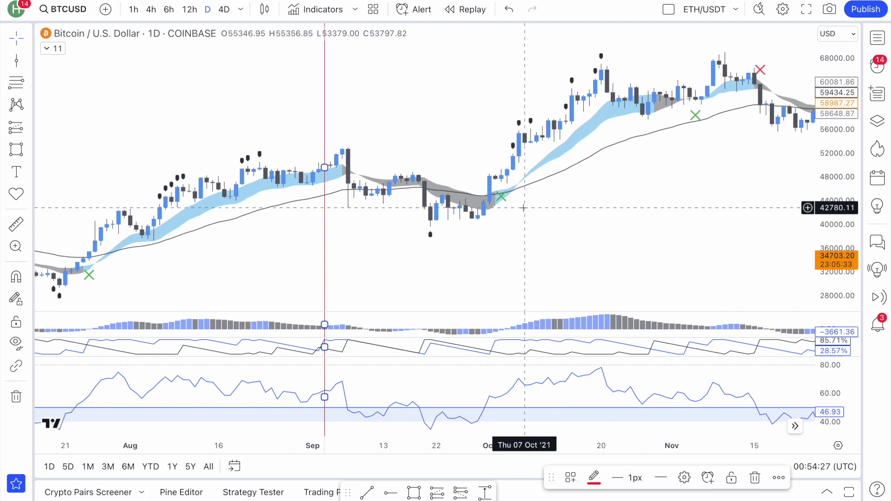
scroll(523, 206, "right", 5)
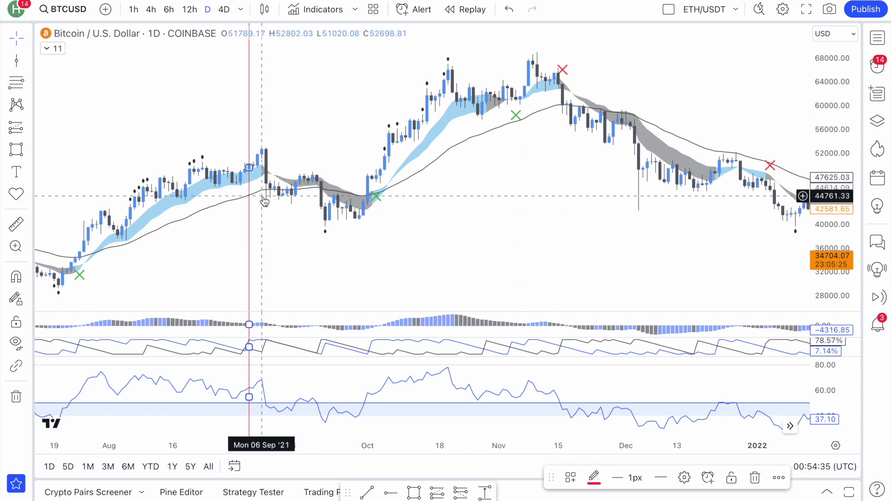
left_click_drag(250, 175, 453, 177)
scroll(398, 207, "up", 1)
Place a long position from 3 October 2021 at 48146.16 with its stop at 45148.60
left_click(27, 125)
left_click(70, 144)
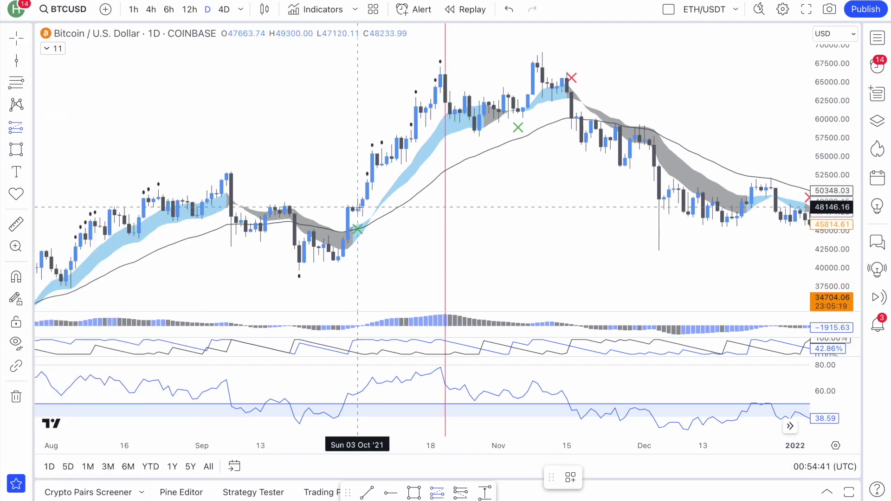
left_click(360, 209)
left_click_drag(358, 255, 392, 231)
scroll(487, 235, "up", 1)
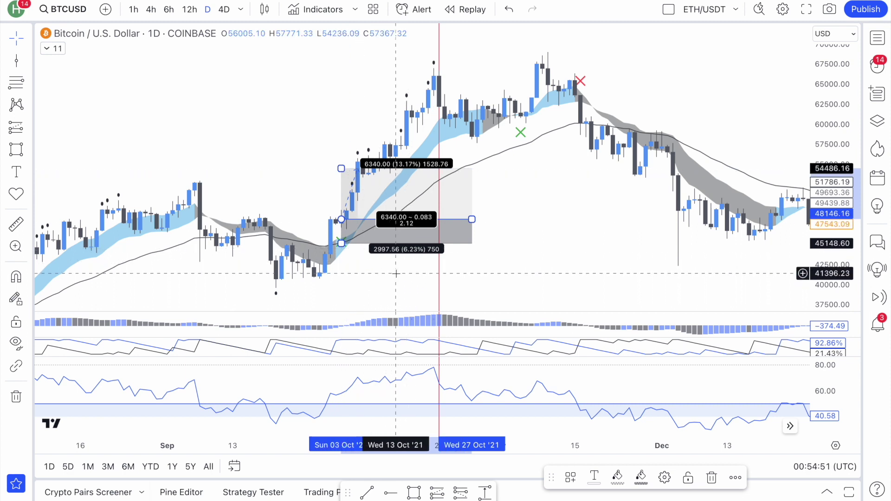
Extend the October long position to 29 October 2021 and set its target to 62246.75
scroll(381, 275, "up", 3)
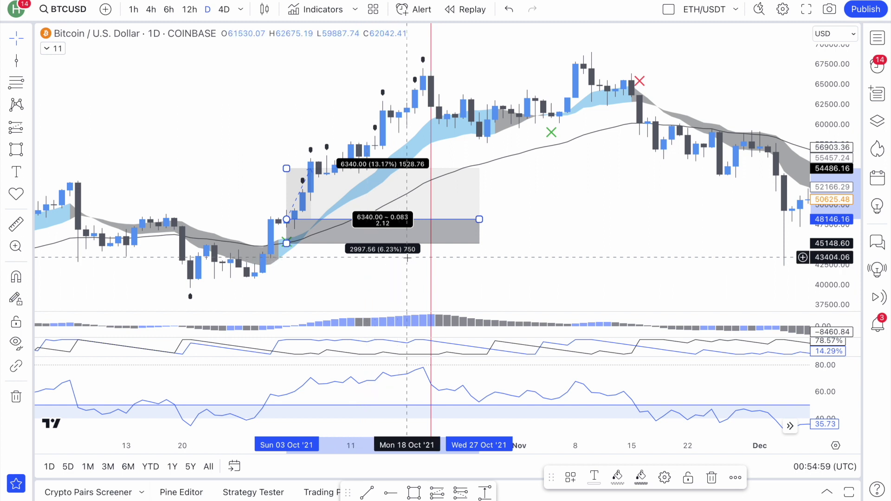
scroll(473, 259, "down", 2)
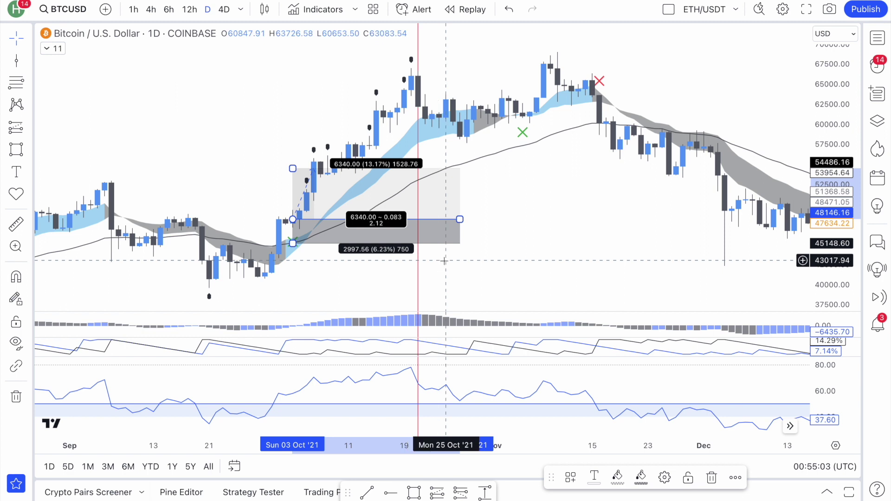
left_click_drag(460, 219, 474, 219)
left_click_drag(293, 168, 324, 106)
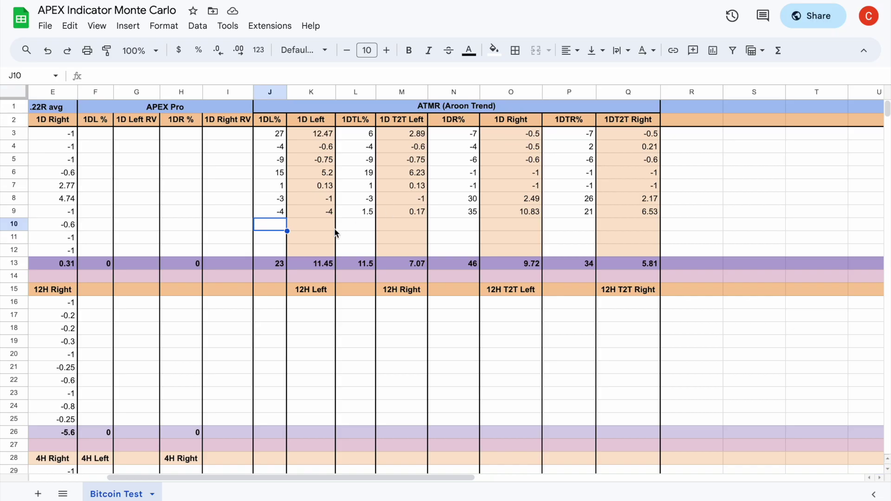
In row 10 of the sheet's ATMR section, enter 29 under 1DL% and 4.7 under 1D Left
type("29")
key("Tab")
type("4.")
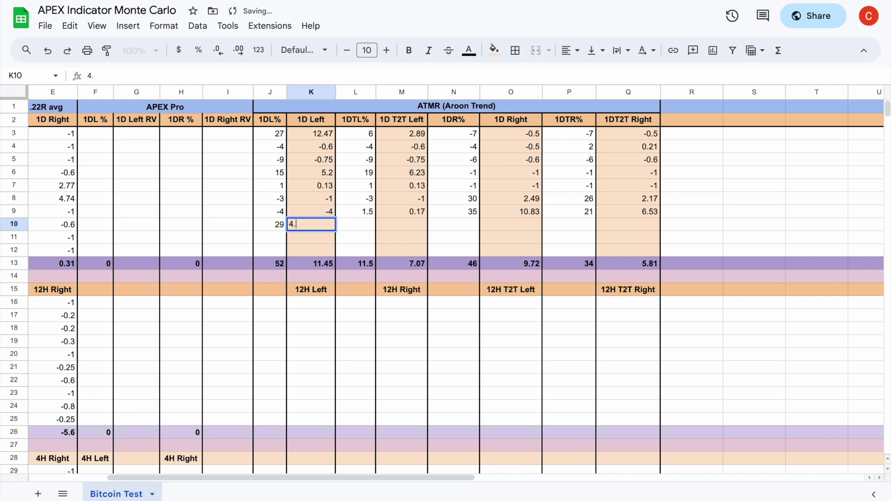
key("Tab")
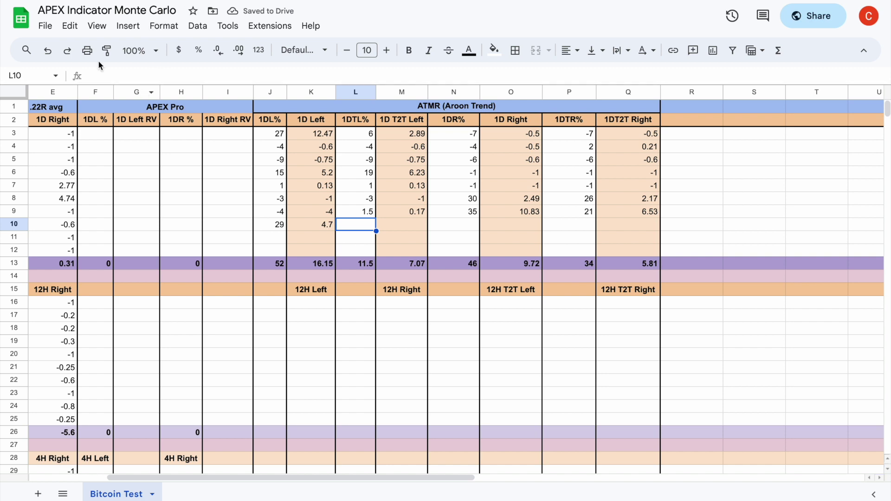
Lower the long position's target to 51589.82, and enter 7 under 1DTL% and 1.1 under 1D T2T Left in row 10
key("alt+Tab")
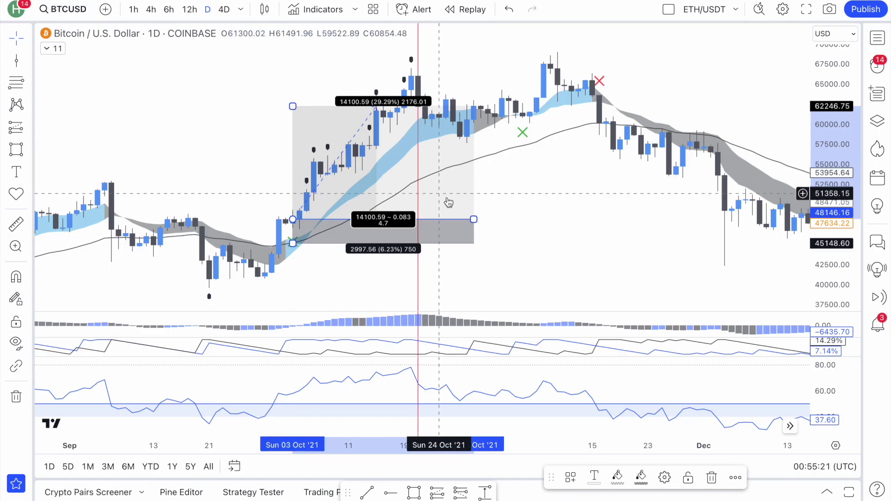
left_click_drag(292, 106, 341, 192)
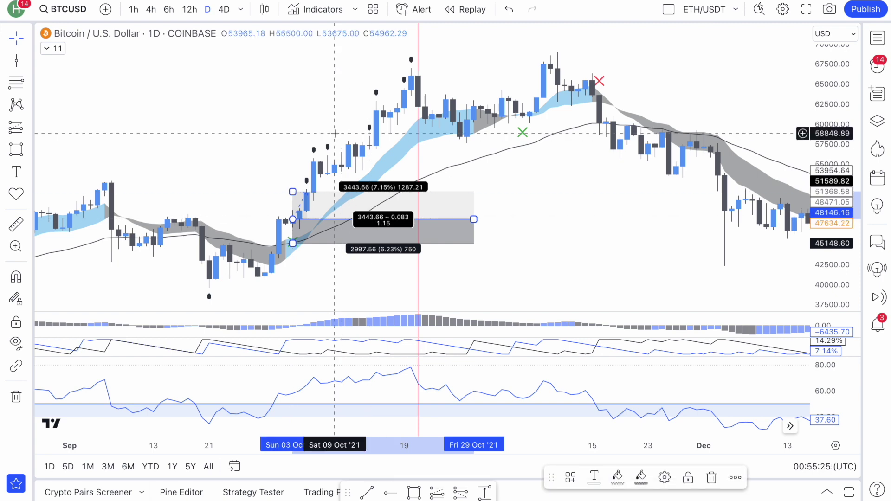
key("alt+Tab")
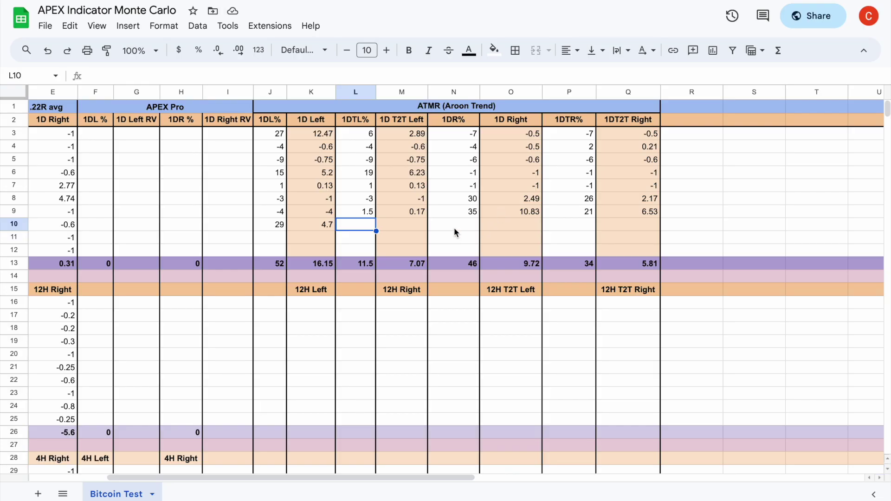
type("7")
key("Tab")
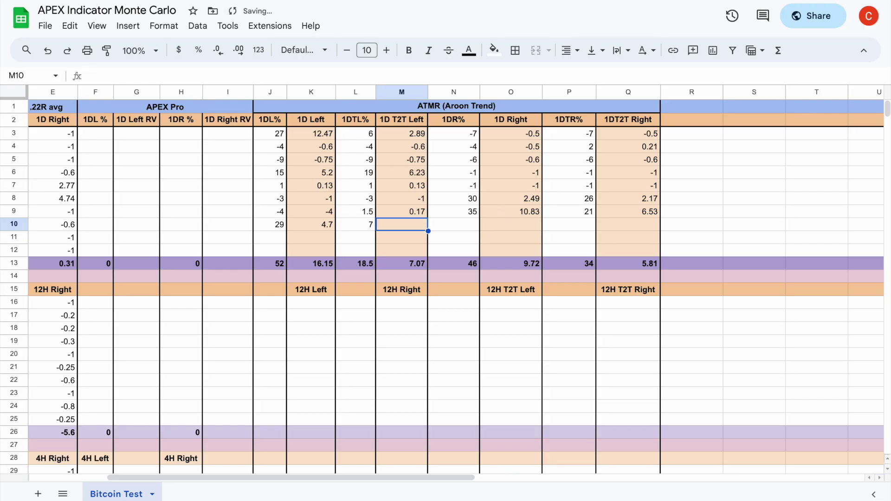
type("1.1")
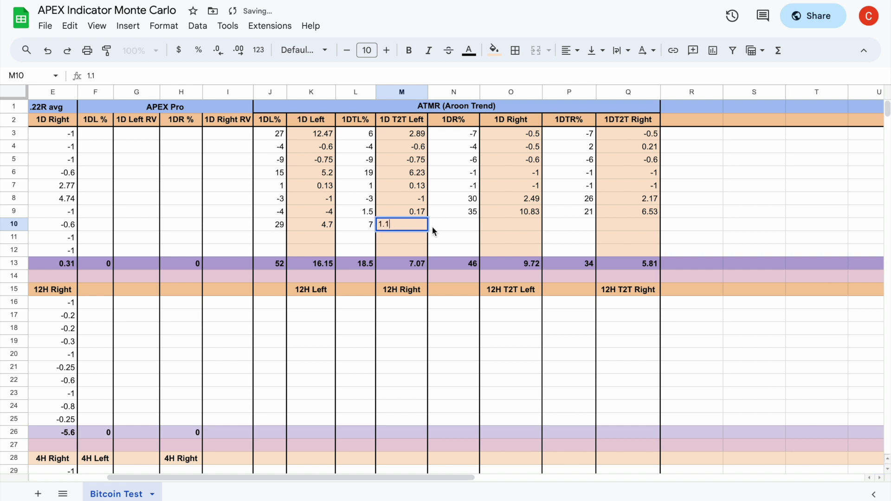
key("Tab")
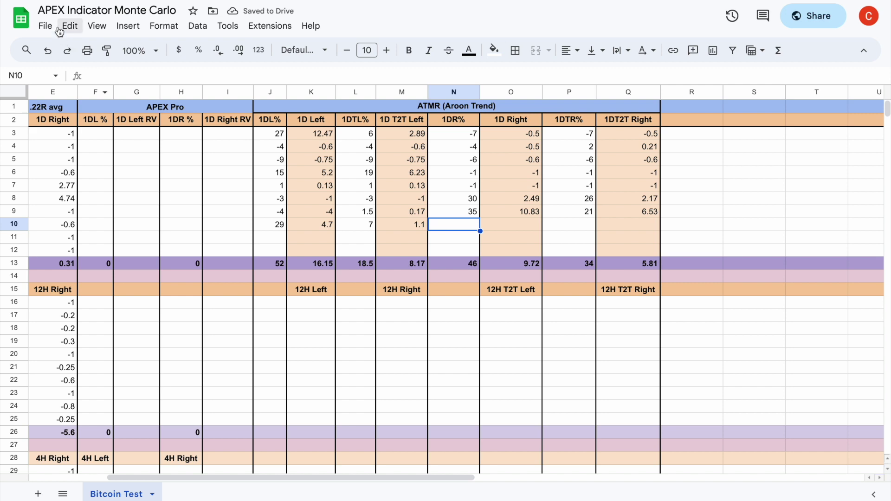
Delete the October long position and place one from 5 November 2021 at 61088.39 with its stop at 57304.40
left_click(41, 1)
key("Delete")
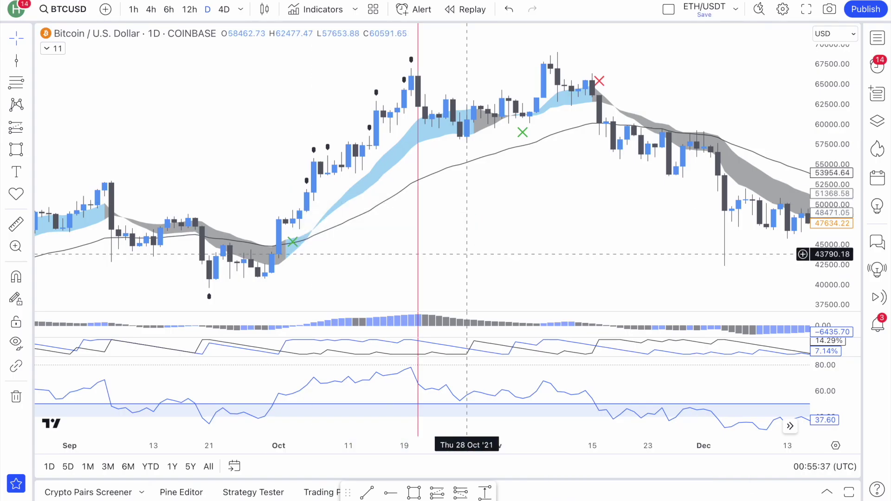
scroll(475, 213, "right", 5)
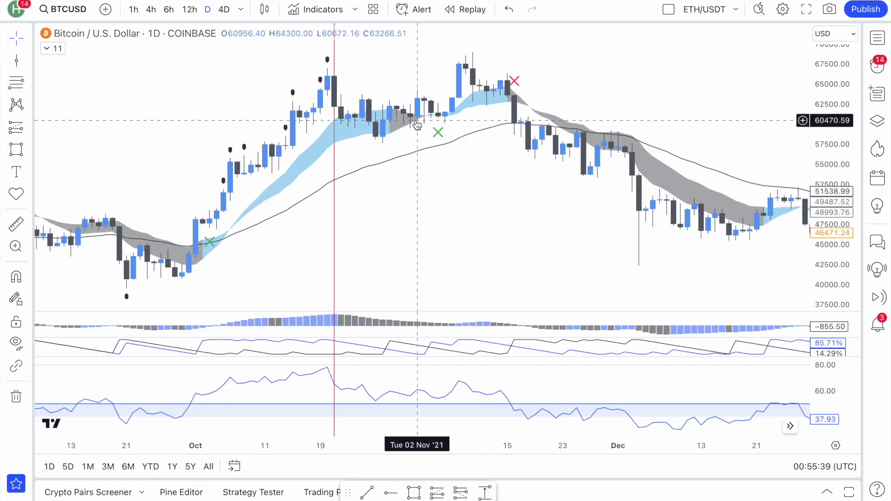
left_click(16, 126)
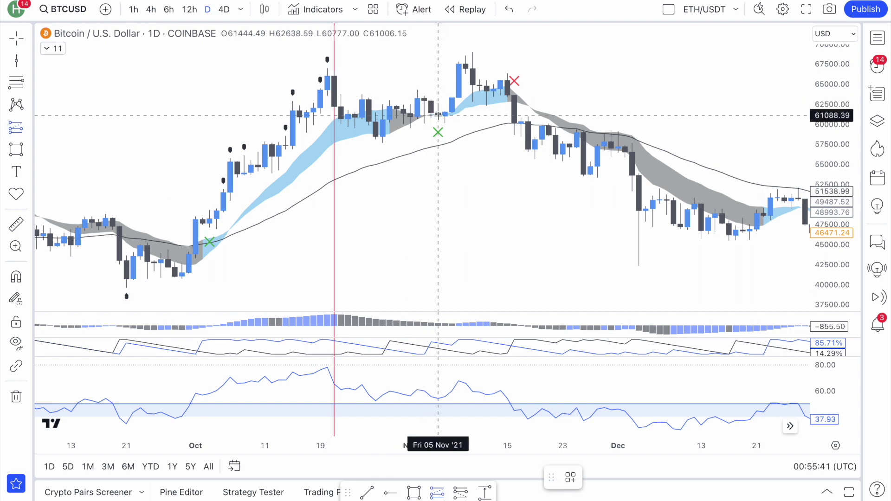
left_click(438, 115)
left_click_drag(458, 168, 459, 148)
Extend the November long position to 5 December 2021 and set its target to 63559.56
mouse_move(556, 115)
left_mouse_down()
mouse_move(445, 115)
mouse_move(646, 115)
left_mouse_up()
left_click_drag(438, 68, 438, 88)
left_click_drag(531, 91, 535, 98)
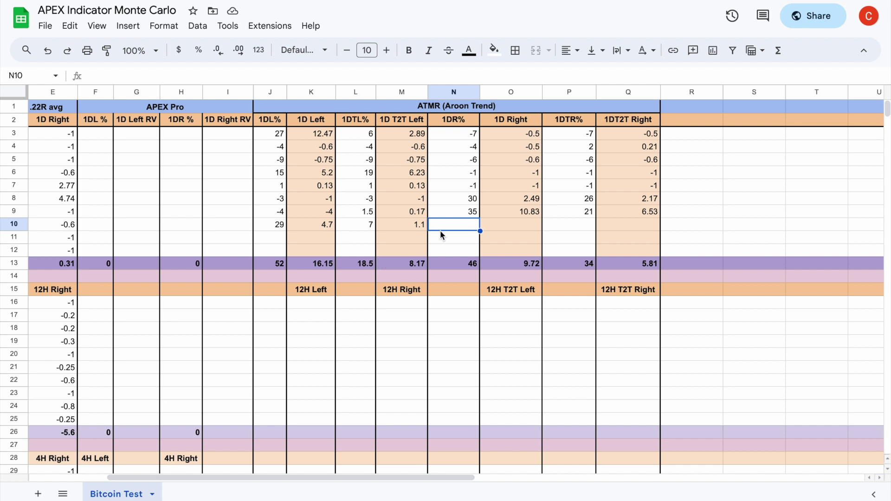
In row 10, enter 4 under 1DR%, 0.65 under 1D Right, 4 under 1DTR% and 0.65 under 1DT2T Right
type("4")
key("Tab")
type("0")
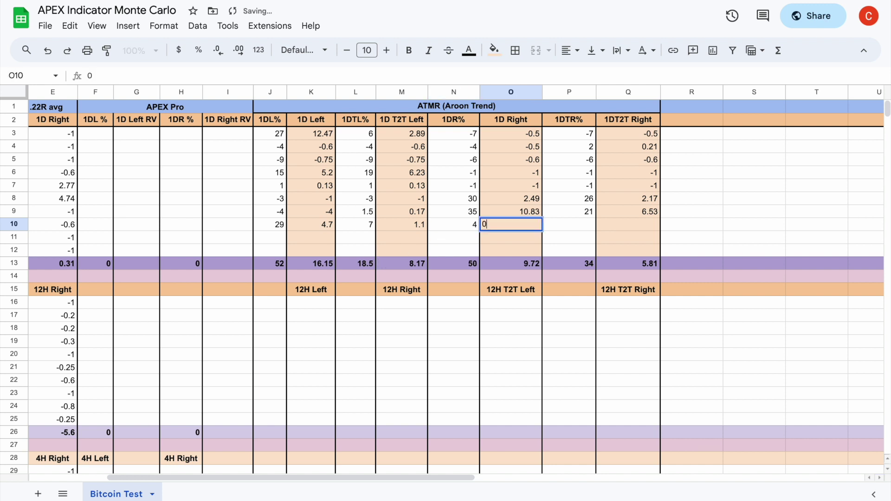
key("Tab")
type("4")
key("Tab")
type("0")
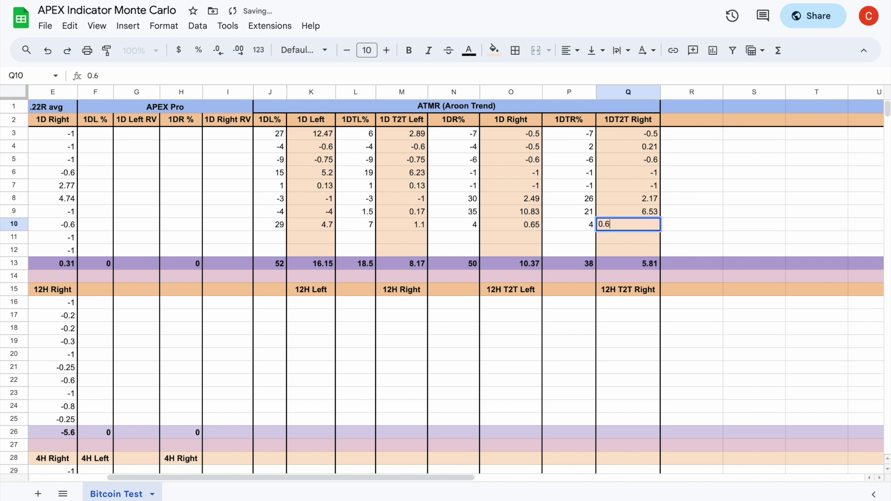
type(".65")
left_click(713, 200)
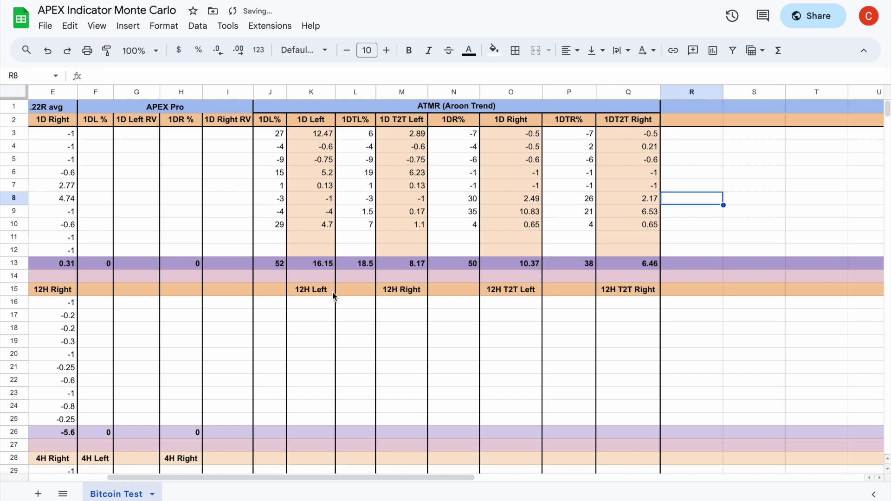
Highlight July 27, 2022 in the random date list and remove the November long position from the Bitcoin chart
left_click(278, 241)
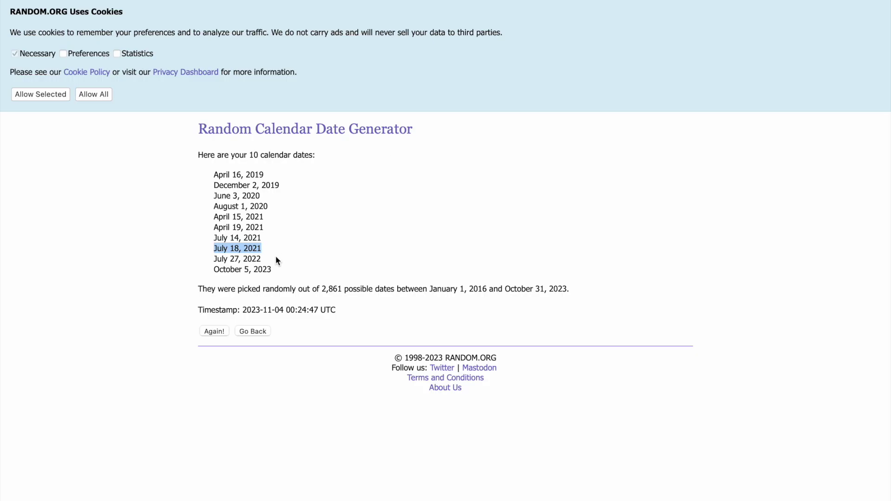
left_click_drag(276, 259, 223, 259)
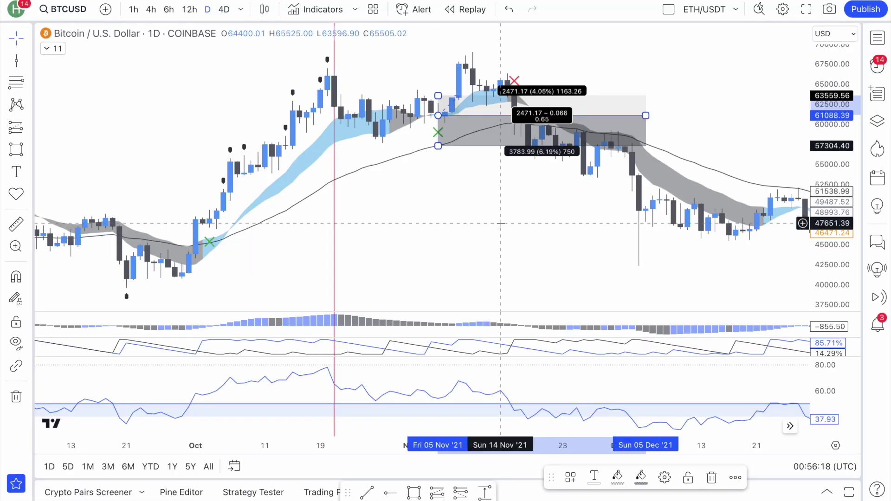
scroll(564, 107, "right", 15)
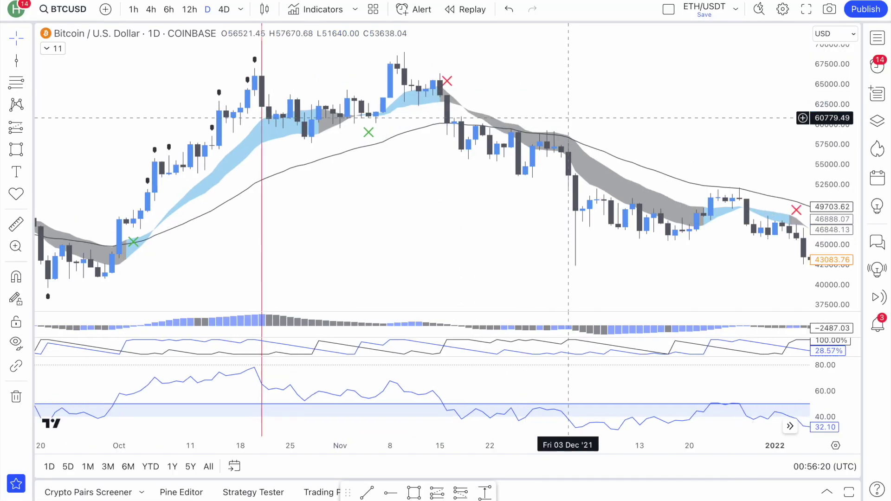
Move the vertical date line on the Bitcoin chart from October 2021 to about 27 July 2022
scroll(567, 117, "down", 3)
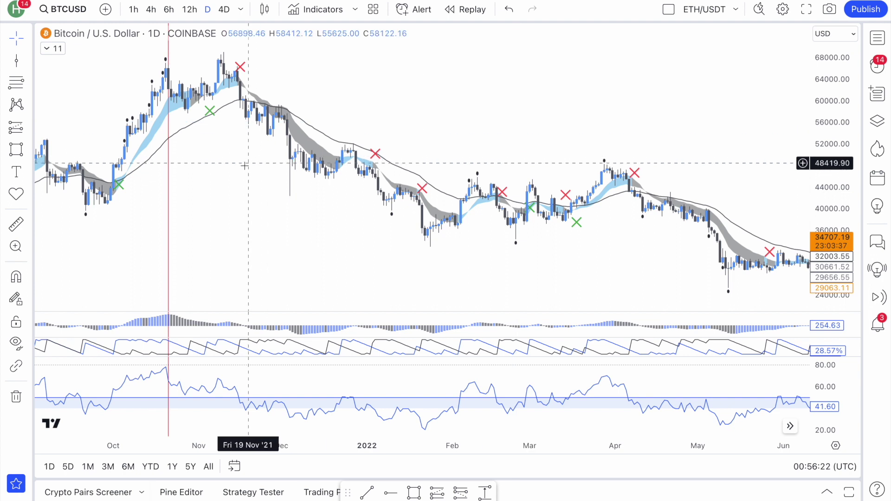
left_click_drag(170, 194, 747, 207)
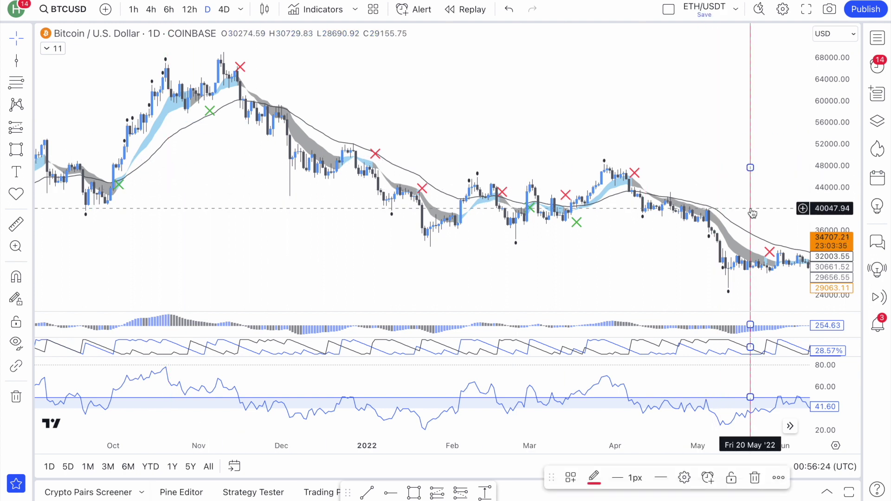
scroll(743, 206, "right", 10)
left_click_drag(352, 167, 504, 171)
scroll(504, 171, "up", 3)
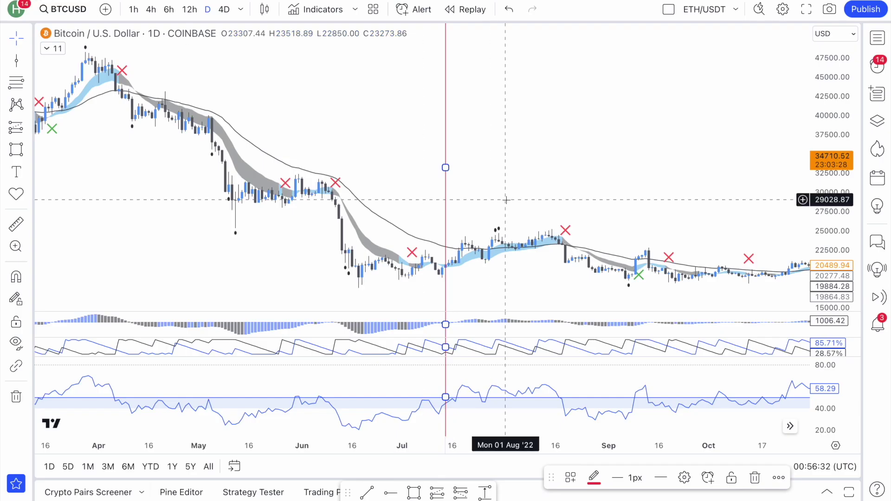
scroll(504, 171, "up", 4)
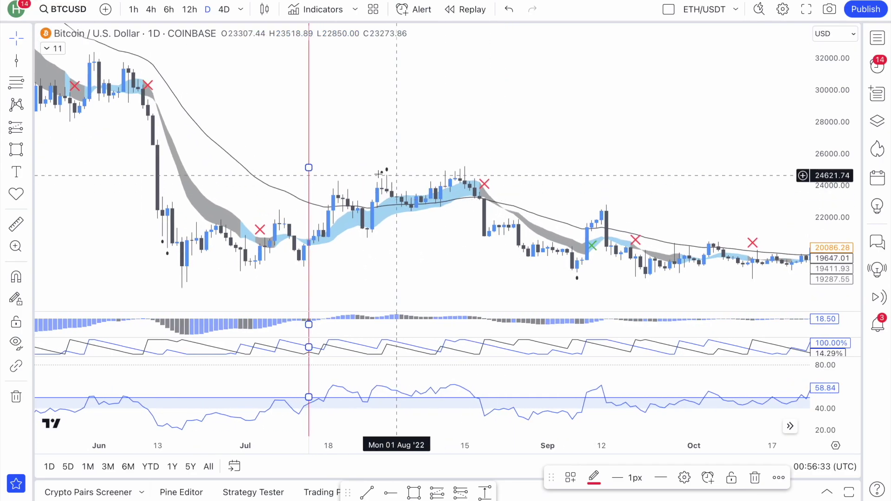
left_click_drag(308, 168, 376, 174)
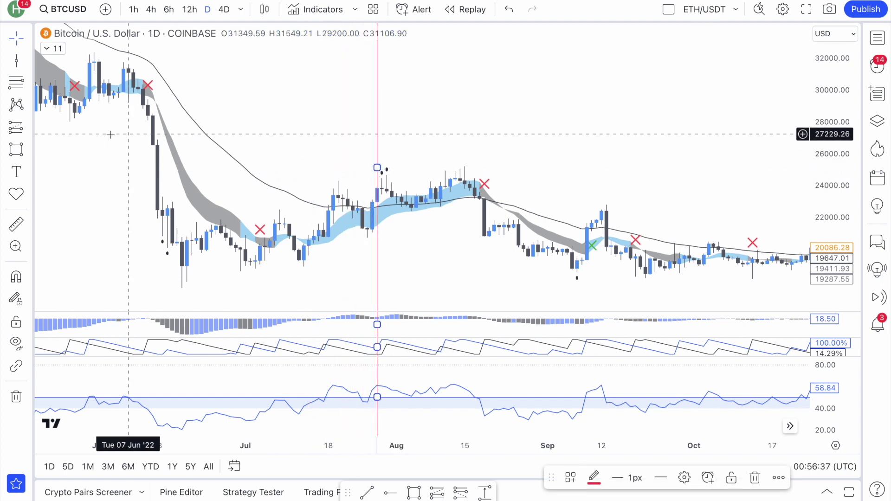
Place a short position from 4 July 2022 at 20185.08 and set its stop to 24349.32
left_click(29, 126)
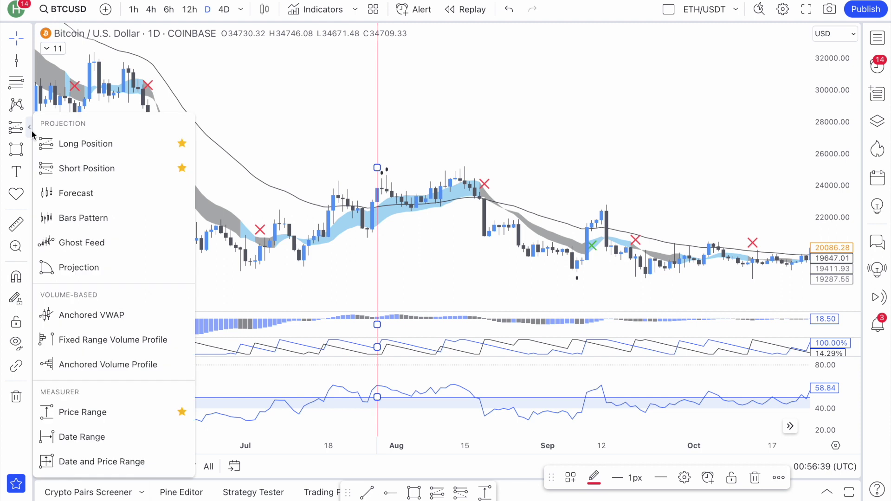
left_click(68, 168)
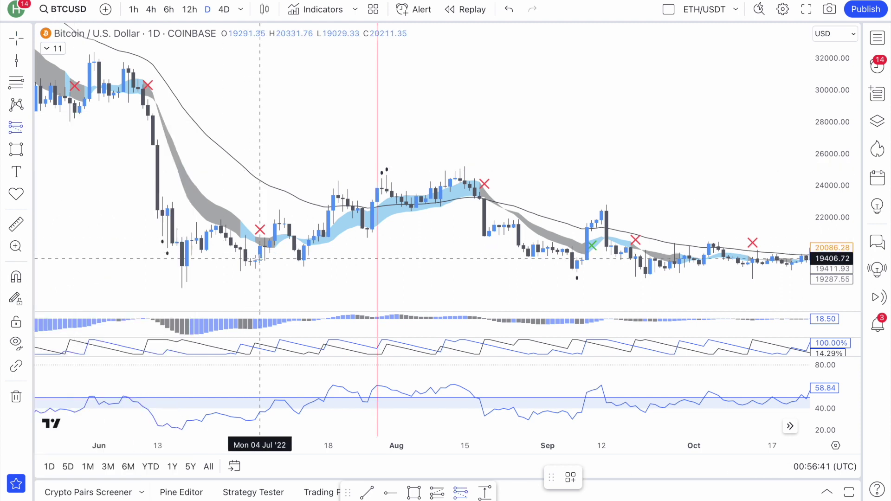
left_click(260, 247)
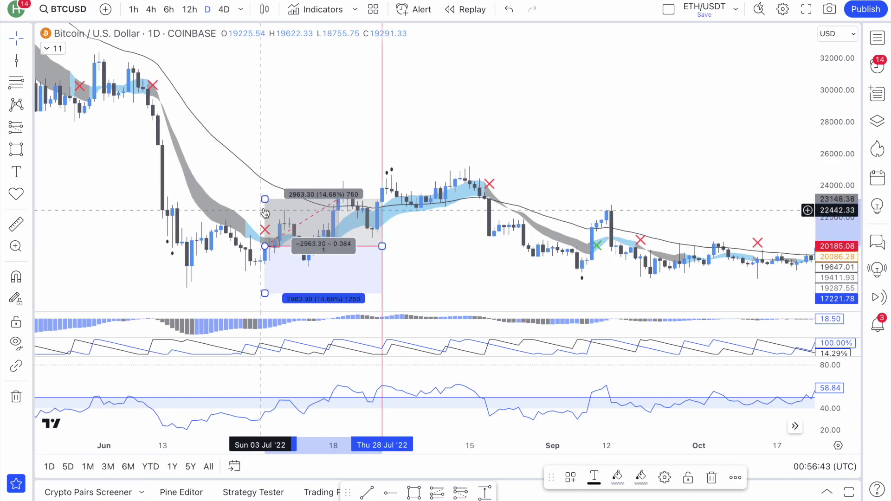
left_click_drag(265, 200, 269, 180)
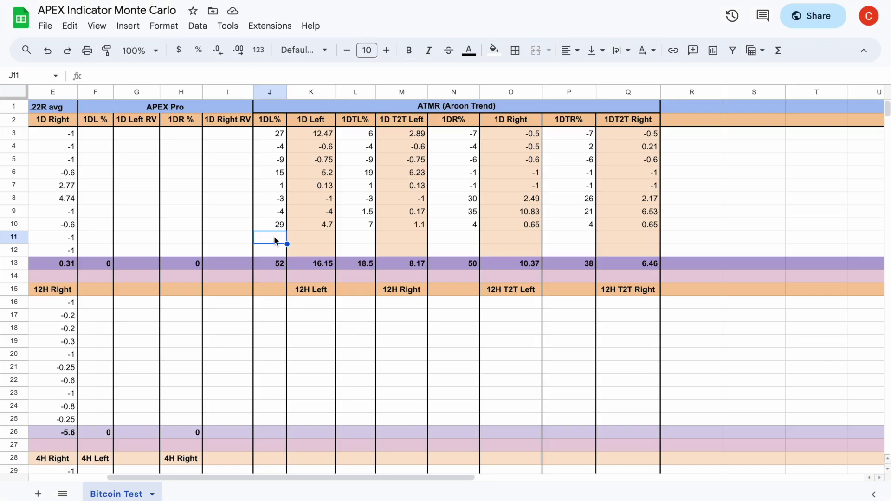
In row 11 of the Monte Carlo sheet, enter -7 under 1DL%, -0.33 under 1D Left, -7 under 1DTL% and -0.33 under 1D T2T Left
type("-7")
key("Tab")
type("-0")
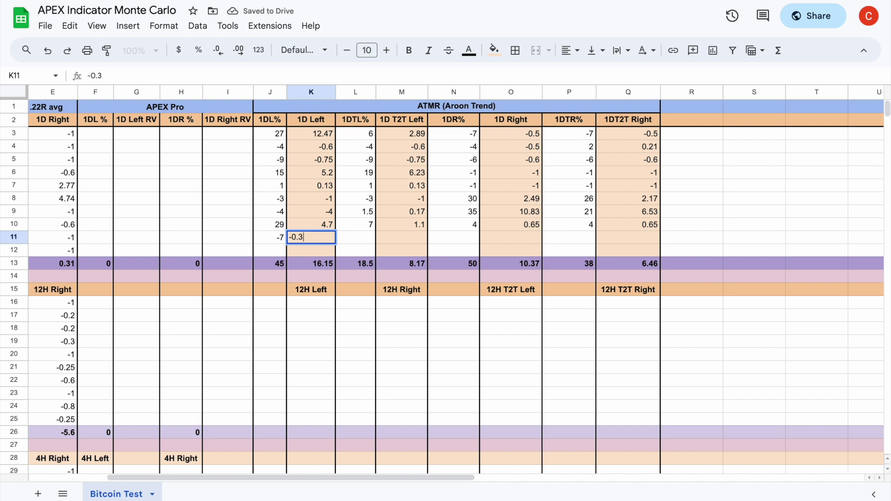
key("Tab")
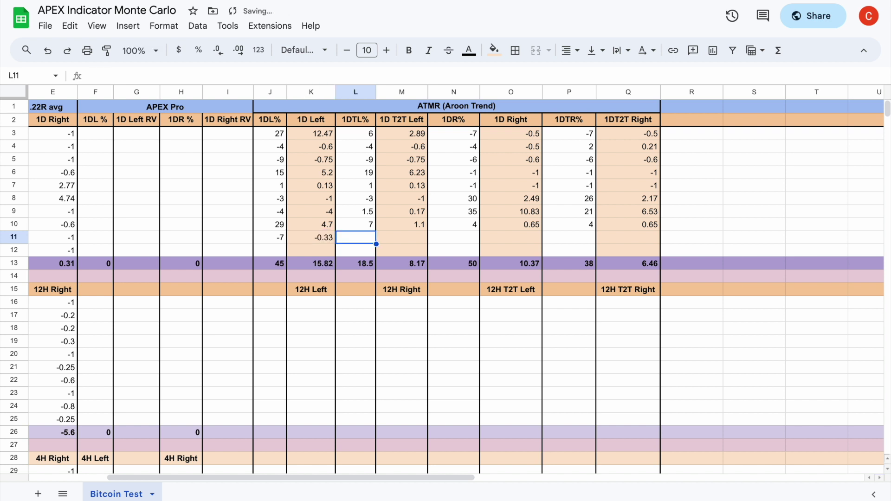
type("-")
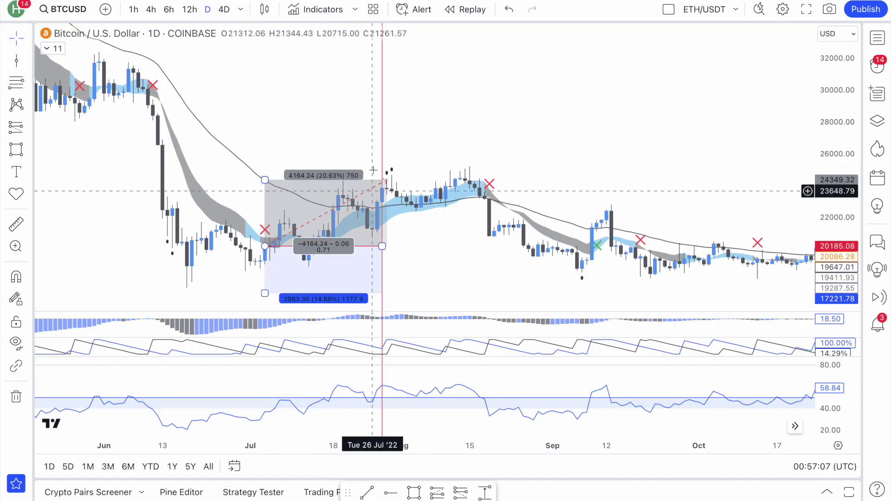
left_click(373, 171)
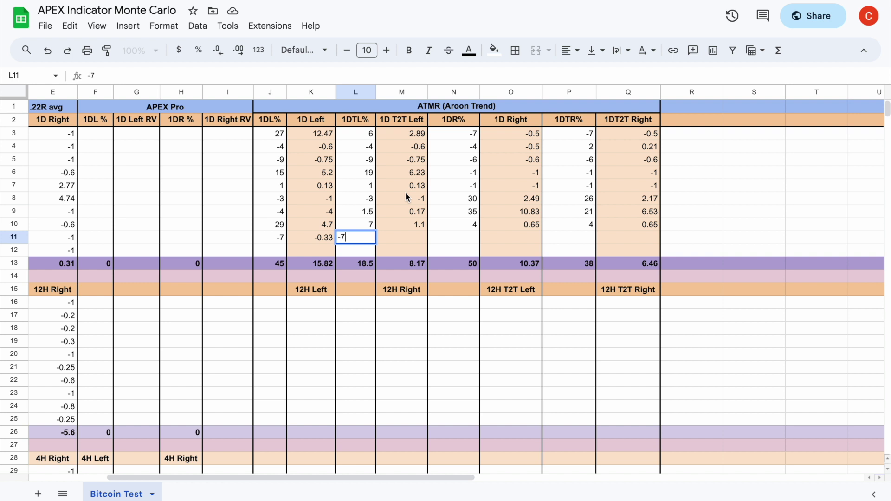
key("Tab")
type("-0")
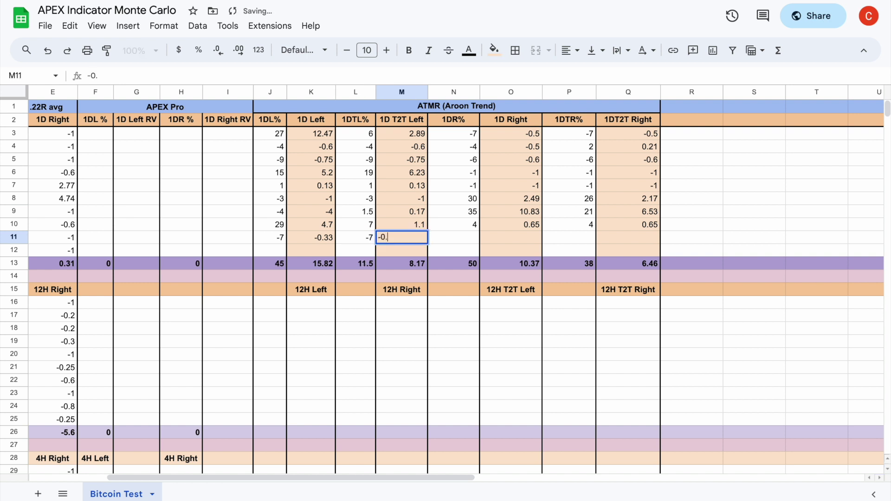
key("Tab")
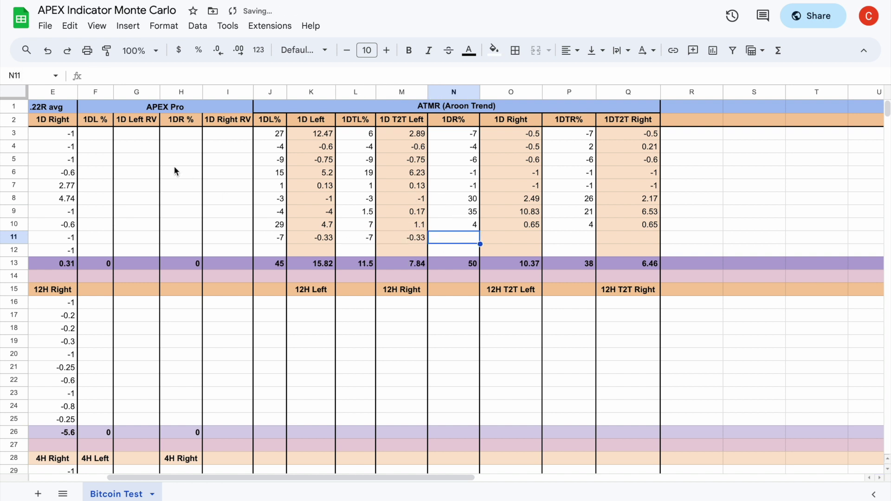
Delete the July short position from the Bitcoin chart and place one from 19 August 2022 at 20894.91 with its stop at 23206.50
key("super+Tab")
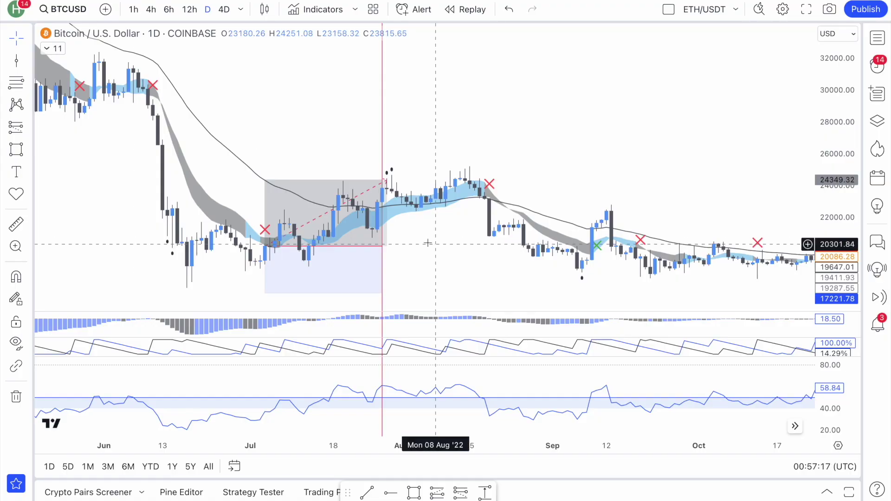
left_click(349, 242)
scroll(409, 218, "right", 5)
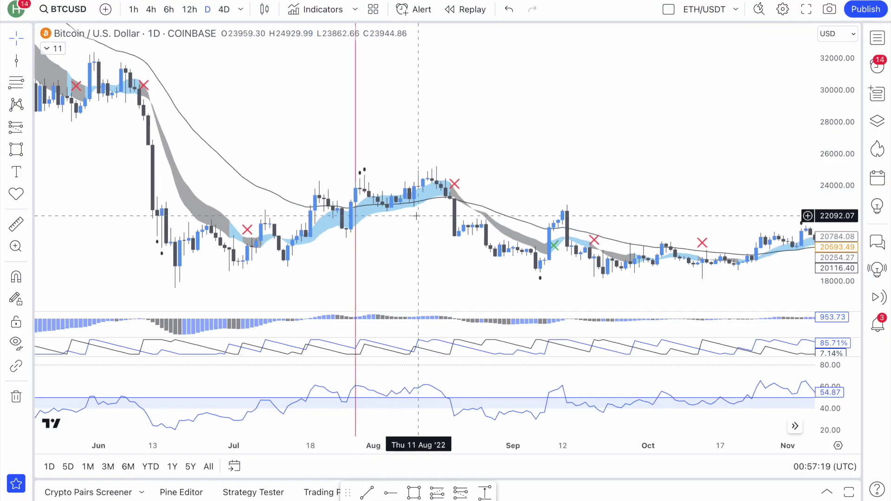
scroll(416, 216, "right", 3)
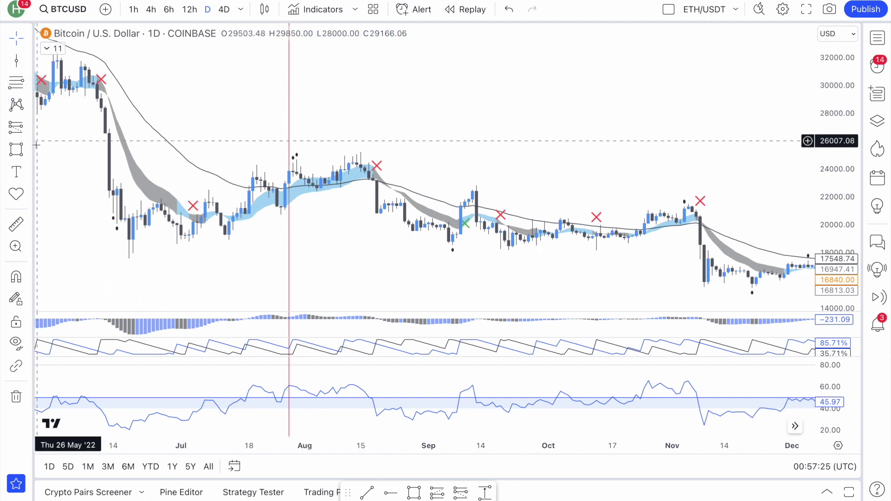
left_click(17, 128)
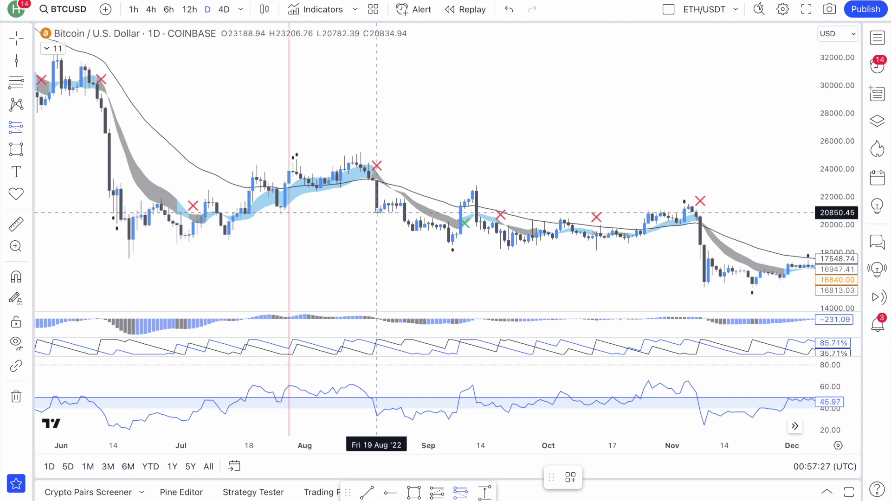
left_click(377, 212)
left_click_drag(377, 165, 396, 185)
scroll(437, 153, "up", 2)
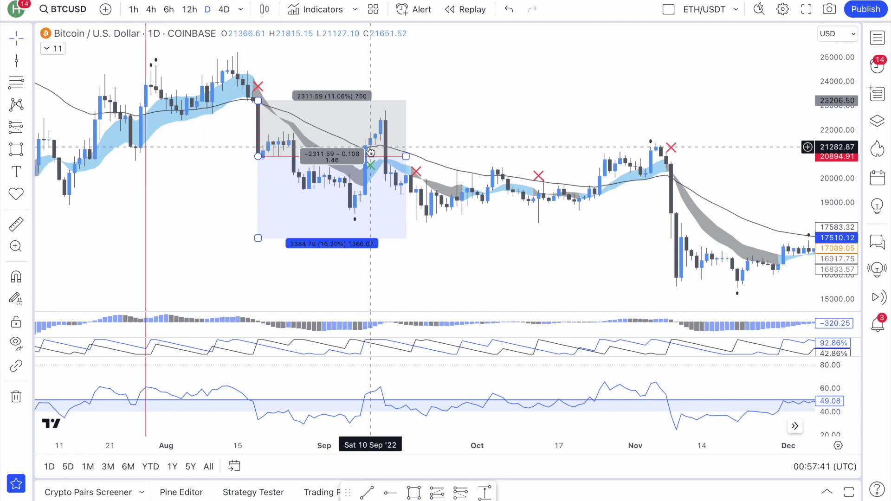
In row 11 of the Monte Carlo sheet, enter -2 under 1DR% and -0.2 under 1D Right
key("alt+Tab")
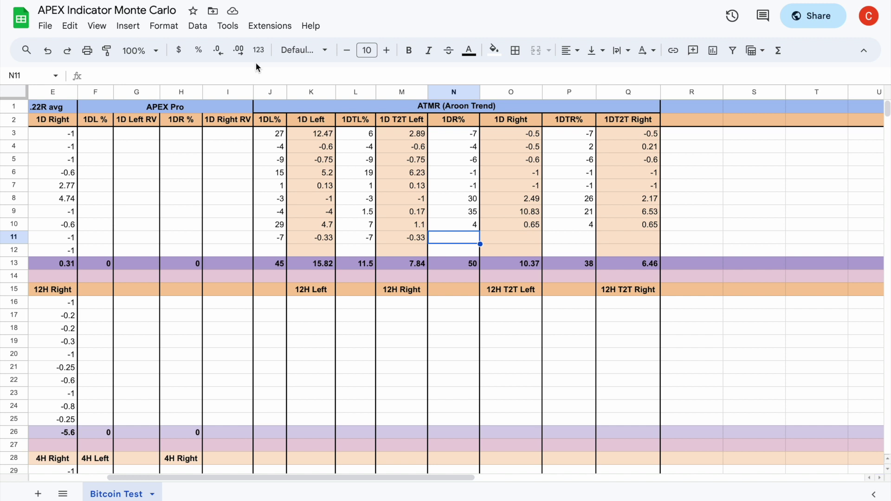
type("-2")
key("Tab")
type("-")
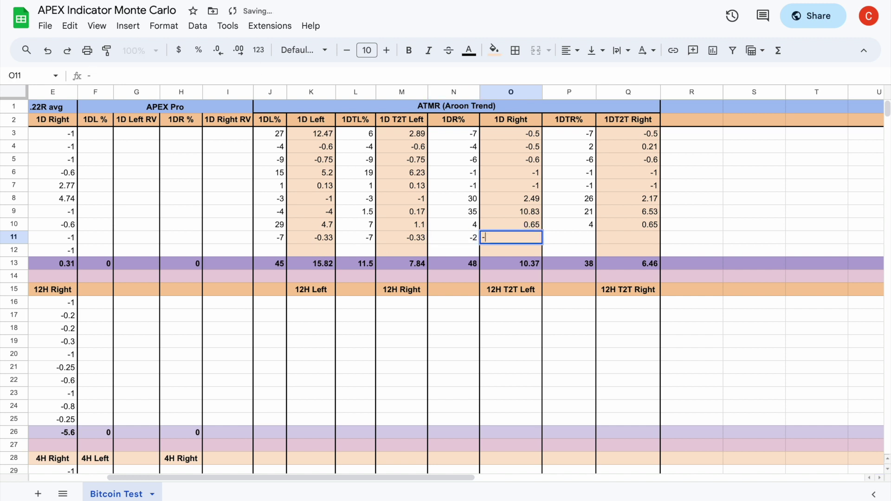
type("0.2")
key("Tab")
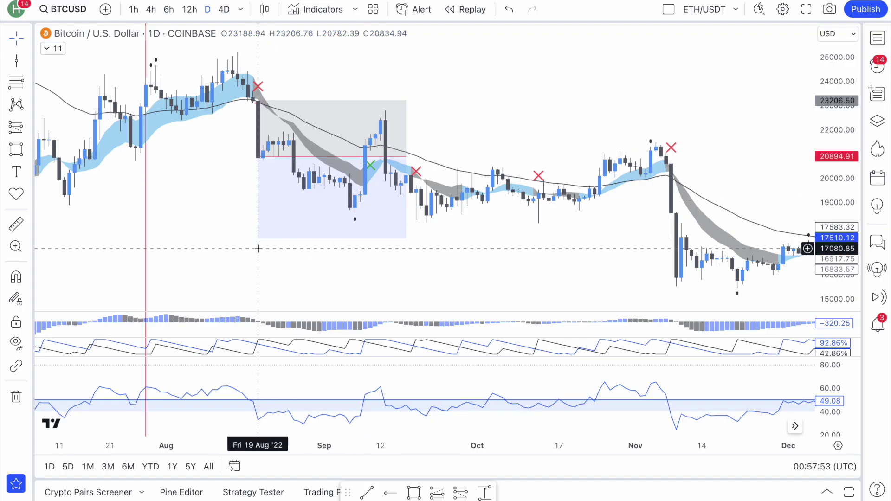
Set the August short position's target to 19258.72, and in row 11 enter 7 under 1DTR% and 0.7 under 1DT2T Right
left_click_drag(258, 238, 326, 197)
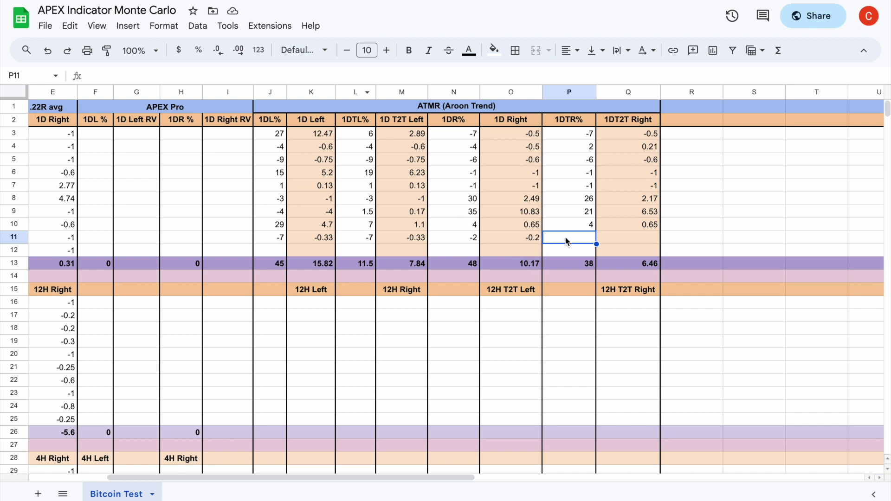
type("7")
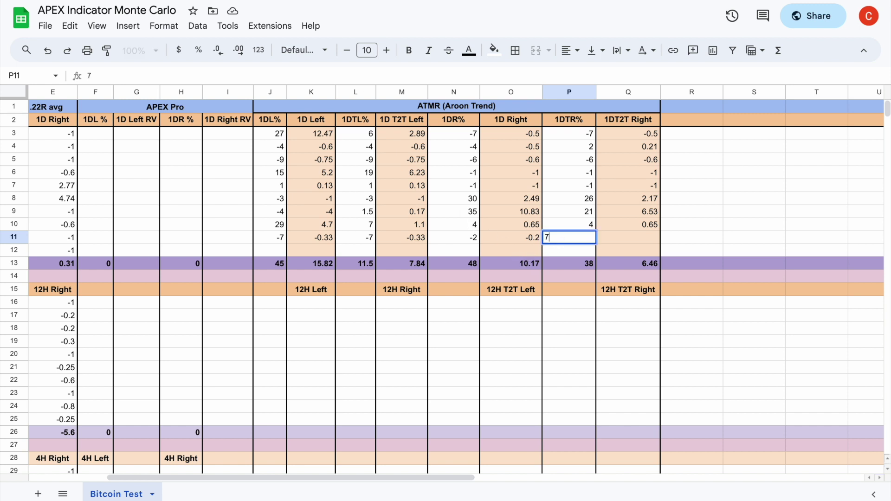
key("Tab")
type("0")
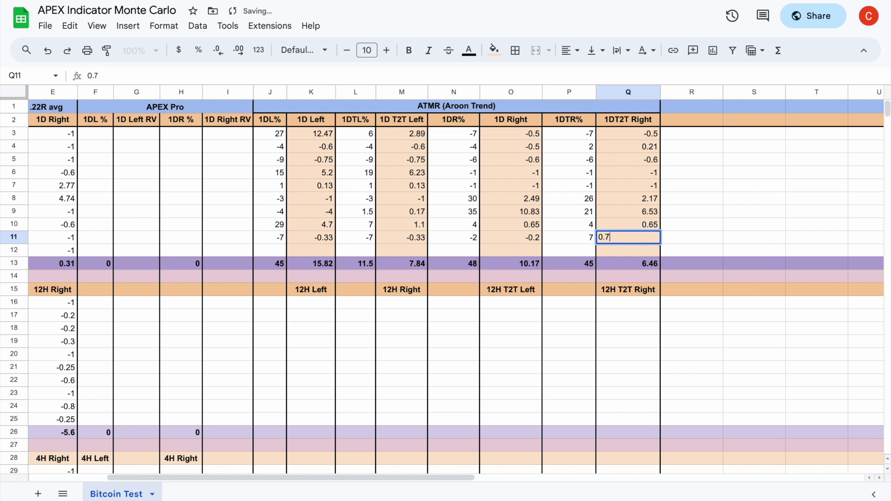
left_click(702, 215)
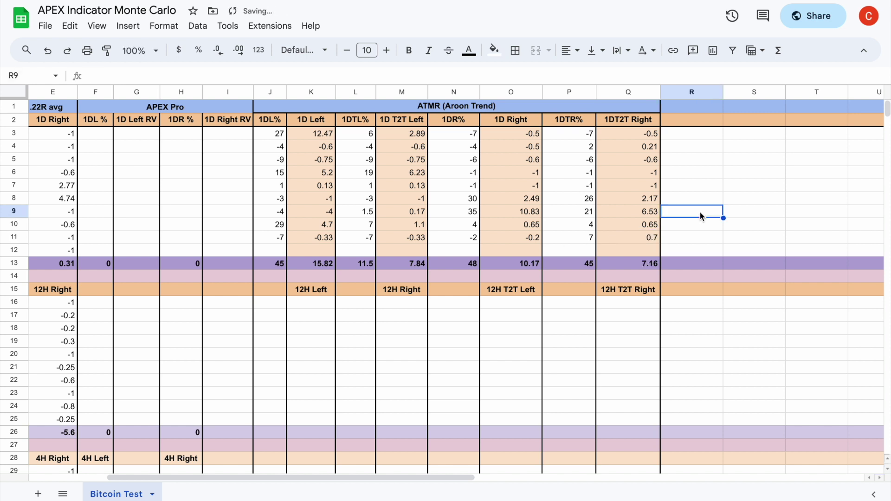
Highlight October 5, 2023 in the random date list and delete the August short position from the Bitcoin chart
left_click(309, 251)
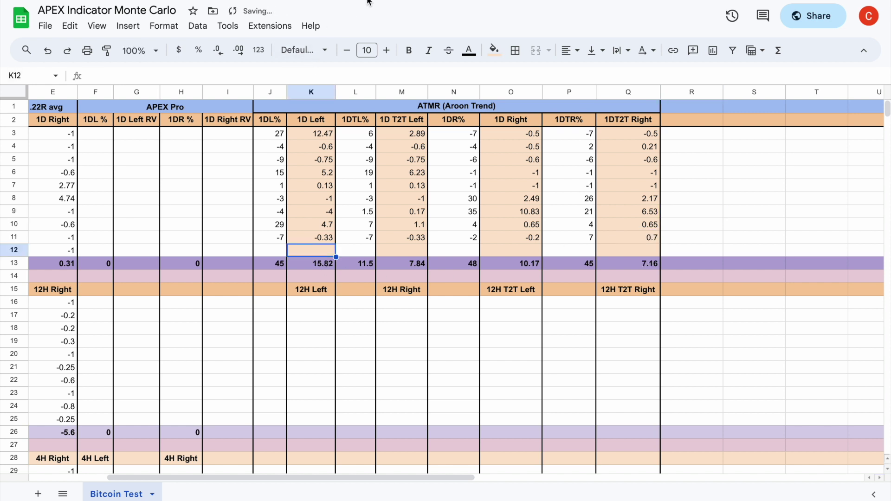
left_click(371, 9)
left_click_drag(288, 268, 222, 265)
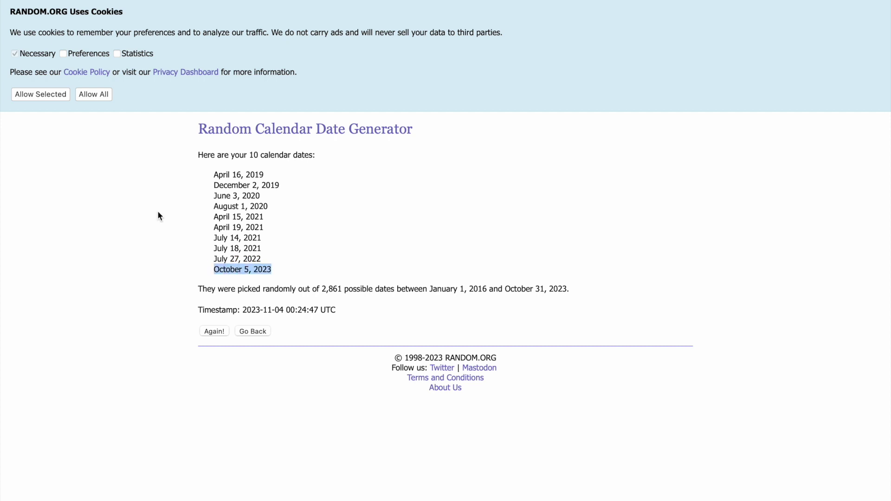
left_click(37, 1)
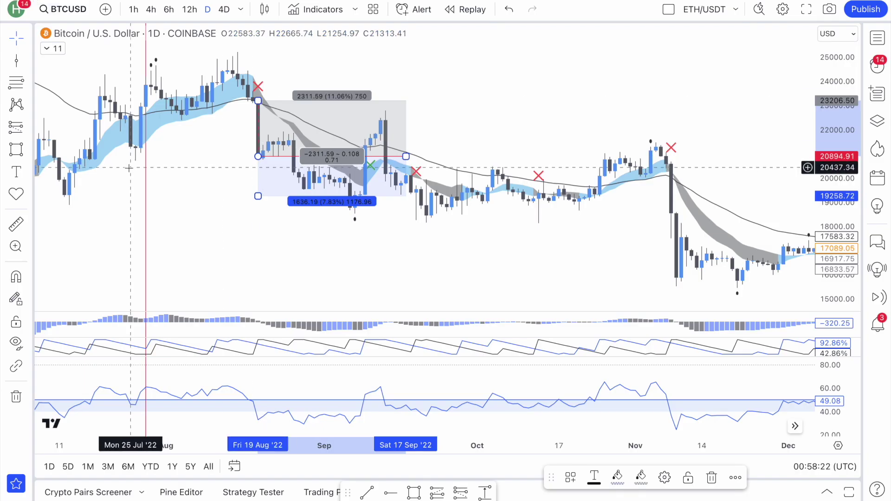
left_click(279, 163)
Move the vertical date line on the Bitcoin chart to 5 October 2023
scroll(258, 173, "down", 8)
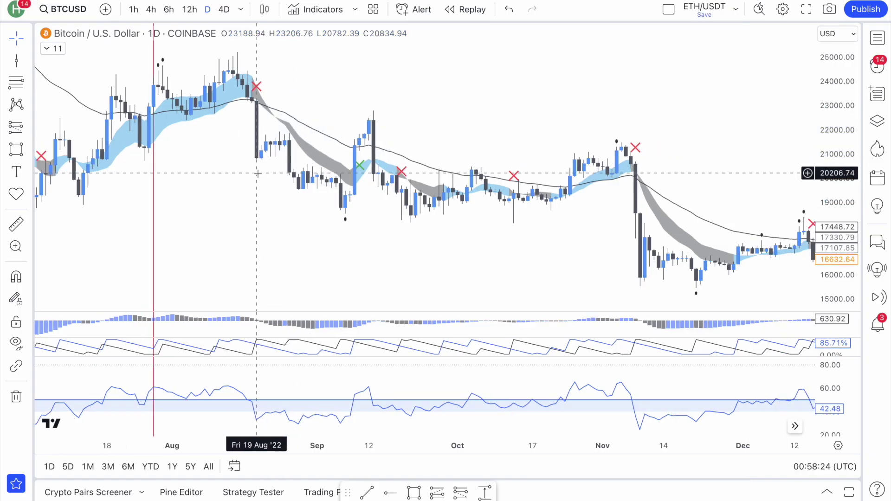
scroll(258, 173, "down", 3)
left_click(298, 179)
left_click_drag(299, 179, 672, 200)
scroll(663, 200, "up", 6)
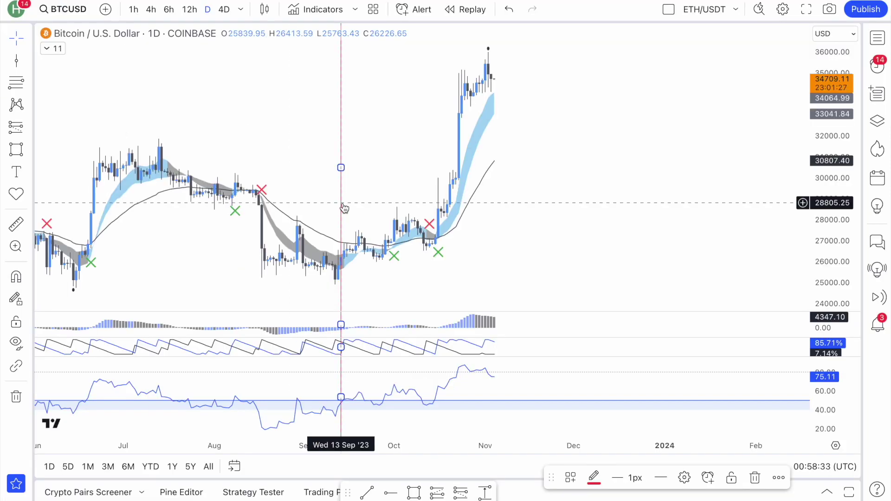
scroll(344, 208, "up", 3)
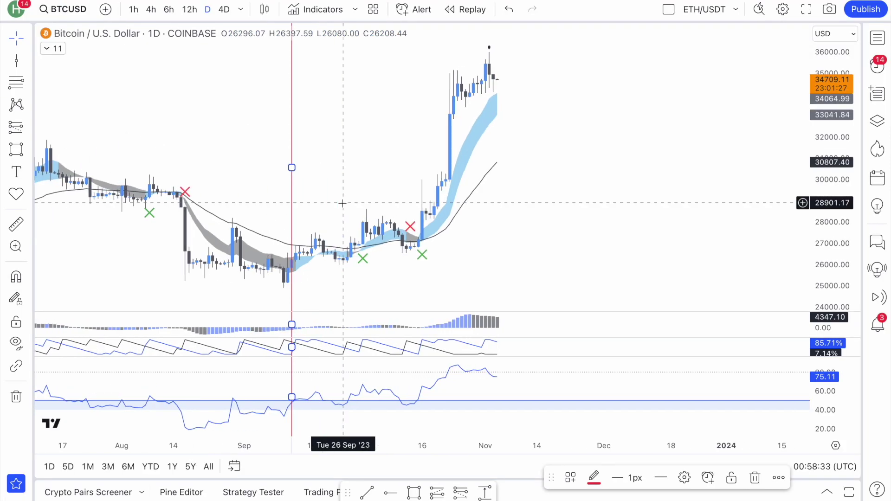
mouse_move(293, 166)
left_mouse_down()
mouse_move(392, 175)
mouse_move(378, 169)
left_mouse_up()
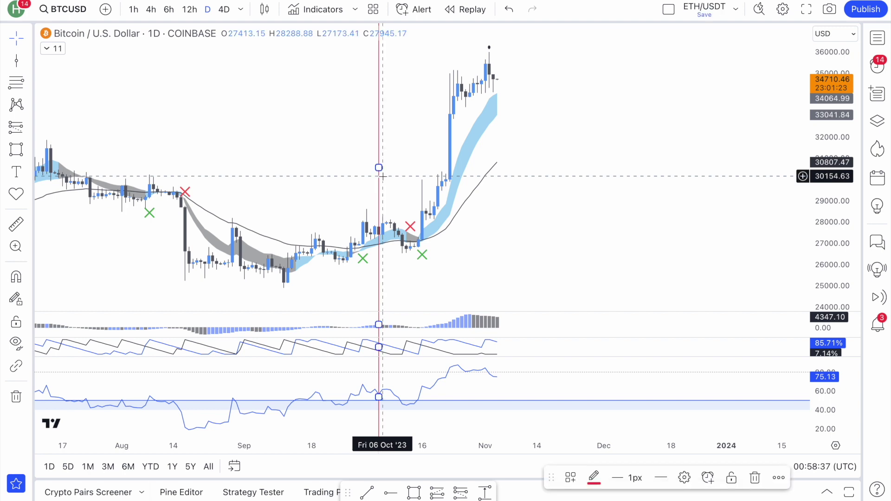
scroll(380, 172, "up", 2)
scroll(195, 168, "up", 1)
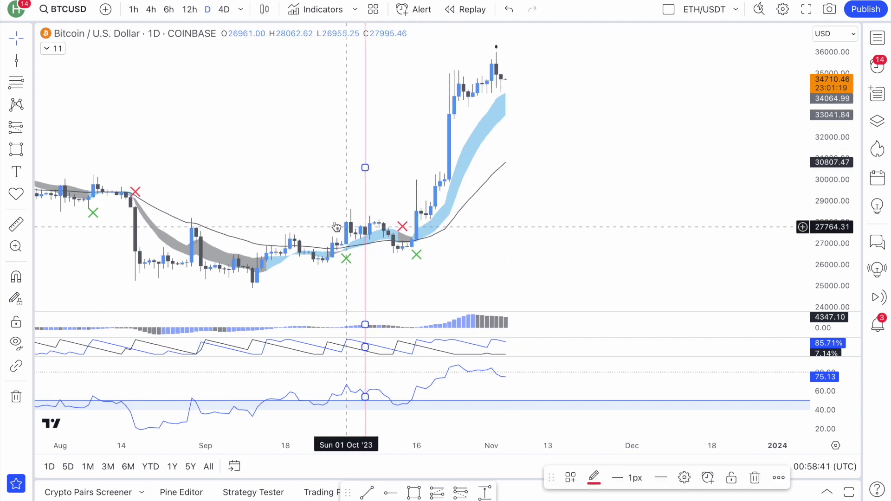
Measure the 1 October 2023 long trade on the Bitcoin chart with a long position stopped at 26831.50 and extended to 1 December, and remove it
scroll(319, 186, "up", 1)
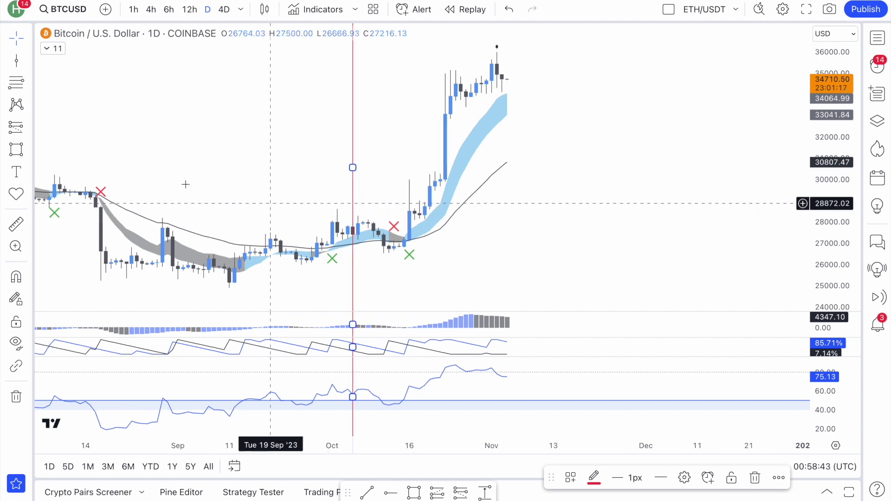
left_click(28, 132)
left_click(86, 144)
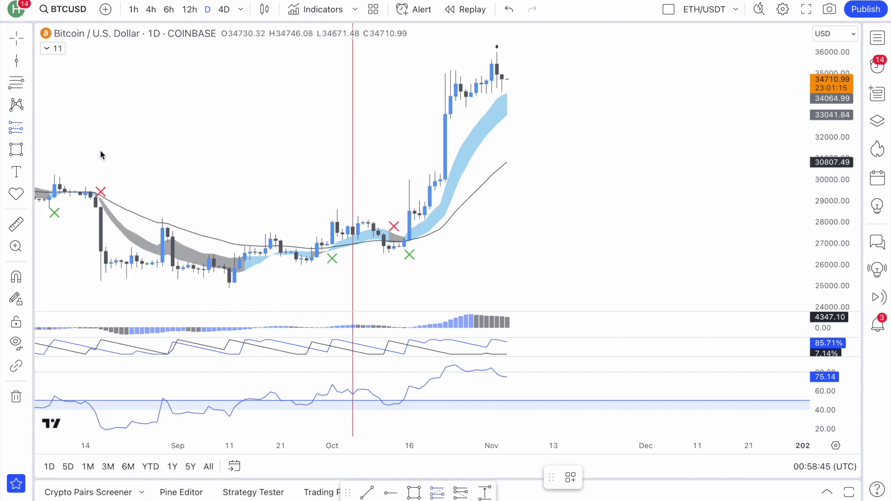
left_click(336, 222)
left_click_drag(362, 269, 363, 249)
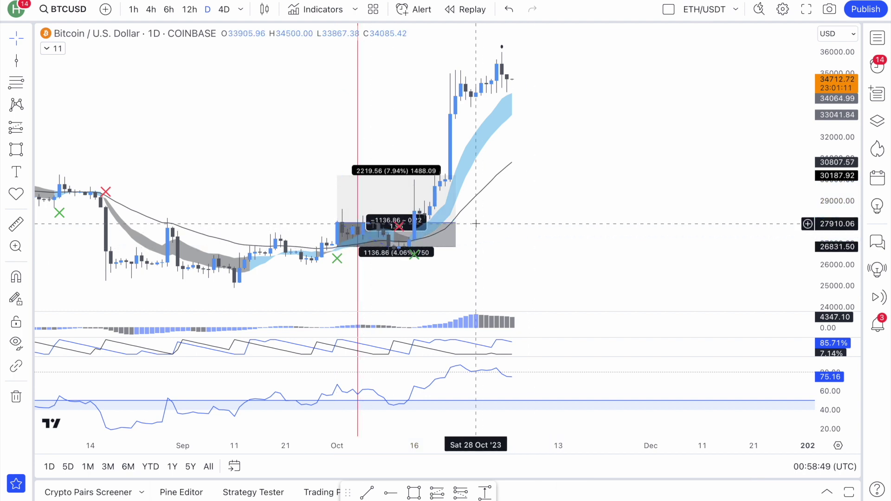
left_click_drag(456, 223, 651, 223)
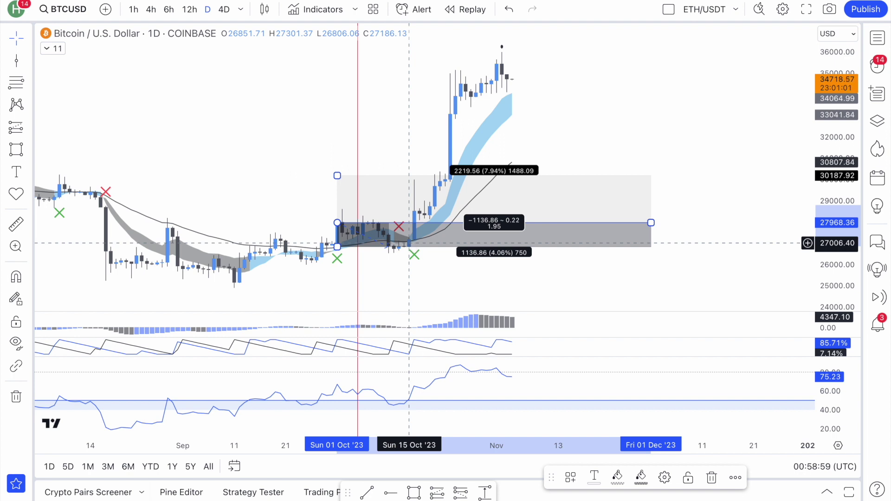
key("Delete")
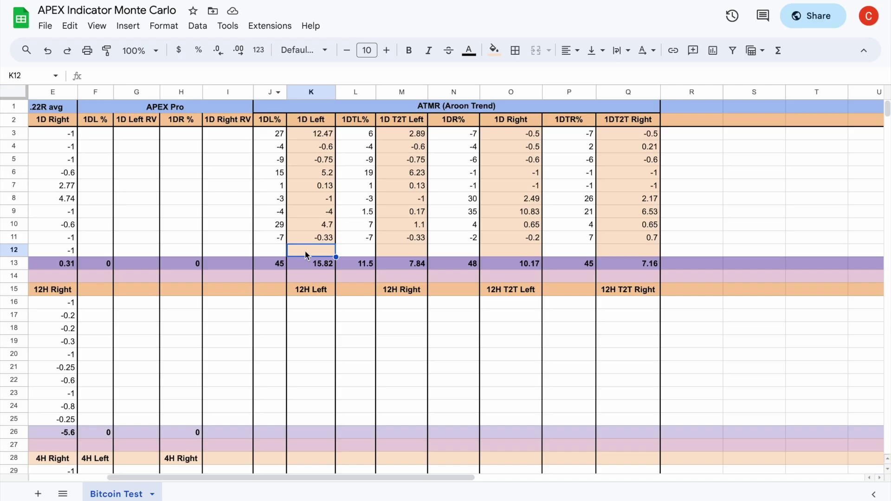
In row 12 of the Monte Carlo sheet, enter -4 under 1D Left, -1 under 1DTL%, -4 under 1D T2T Left and -1 under 1DR%
type("-4")
key("Tab")
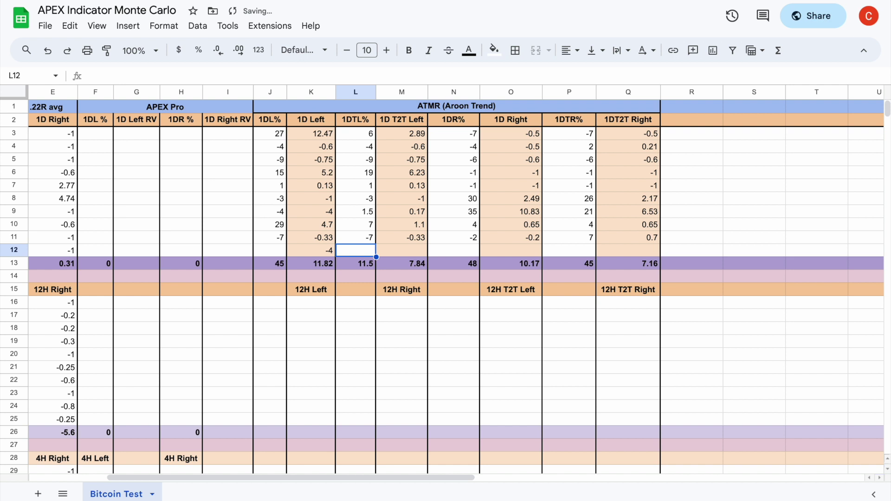
type("-1")
key("Tab")
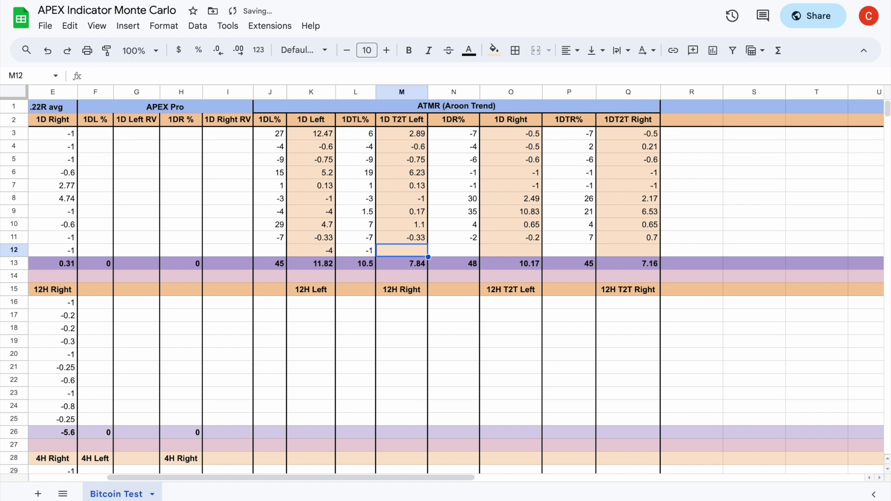
type("-4")
key("Tab")
type("-1")
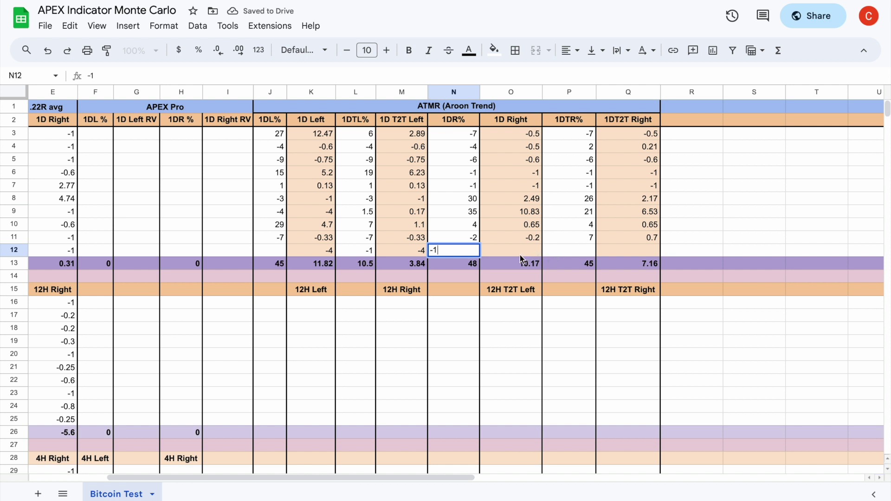
key("Tab")
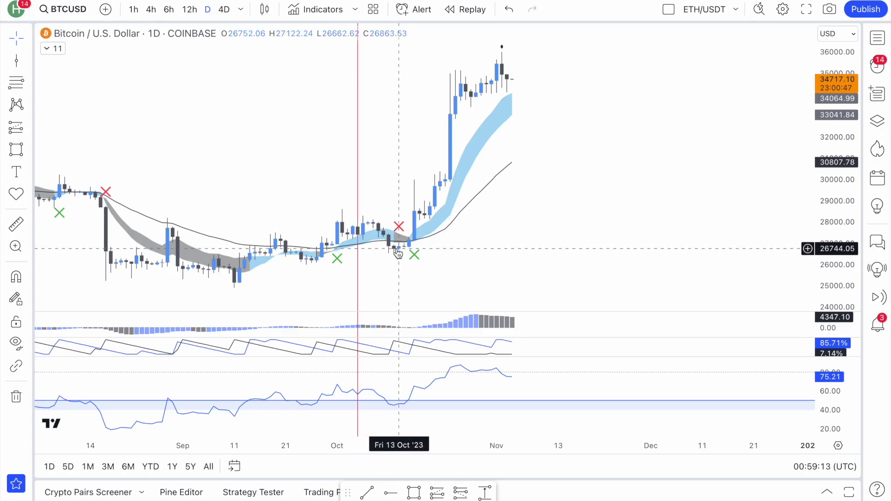
Measure the 13 October 2023 short trade on the Bitcoin chart with a short position entered at 26860.65 and stopped at 27123.00, and remove it
left_click(29, 127)
left_click(79, 168)
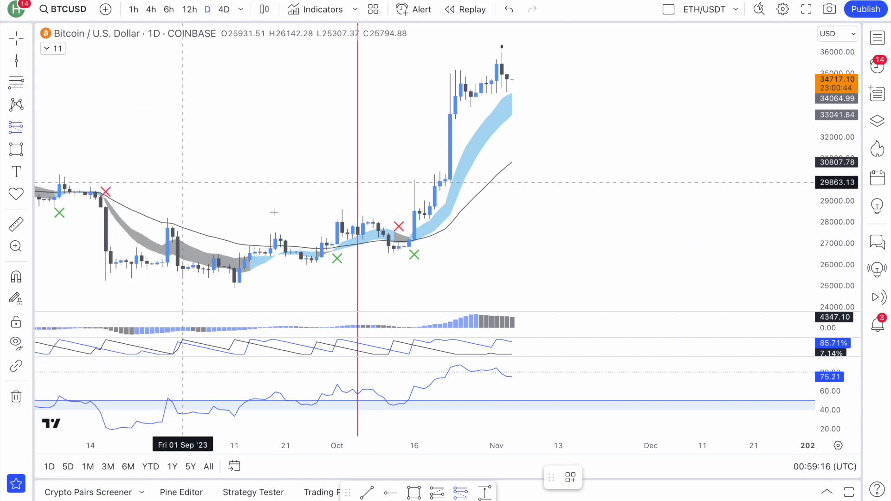
left_click(399, 245)
left_click_drag(404, 212, 445, 241)
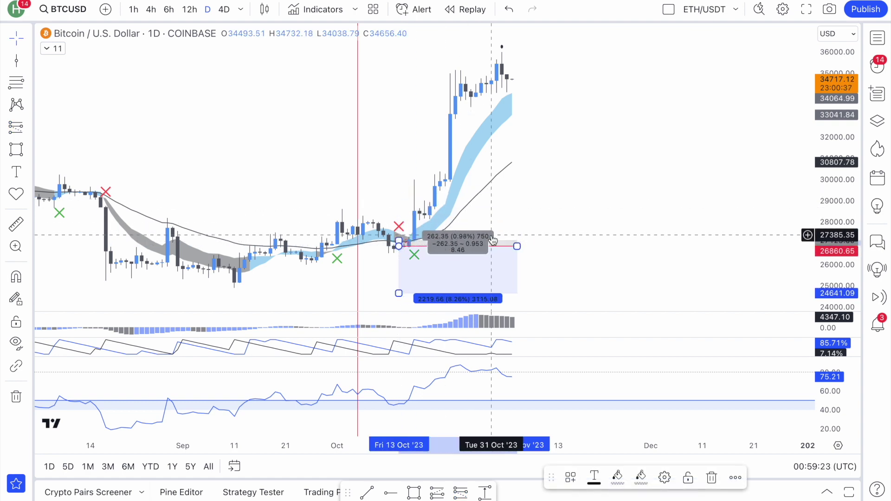
key("Delete")
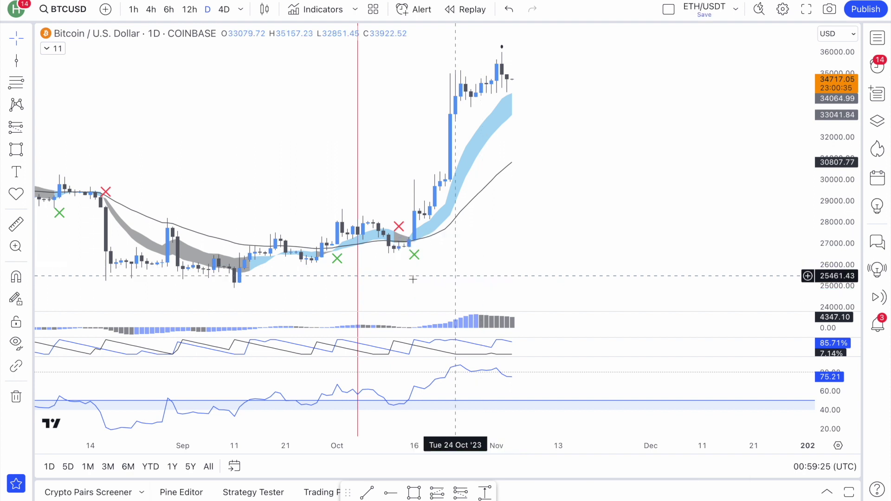
key("ctrl+z")
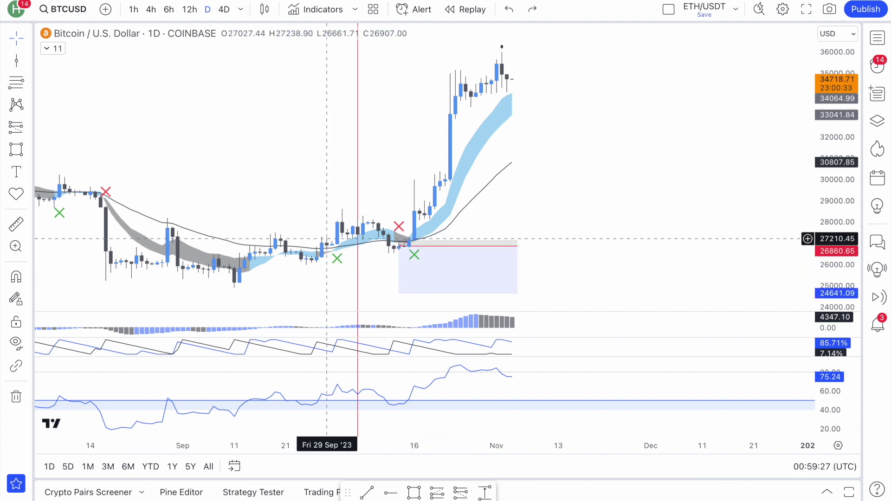
left_click(425, 273)
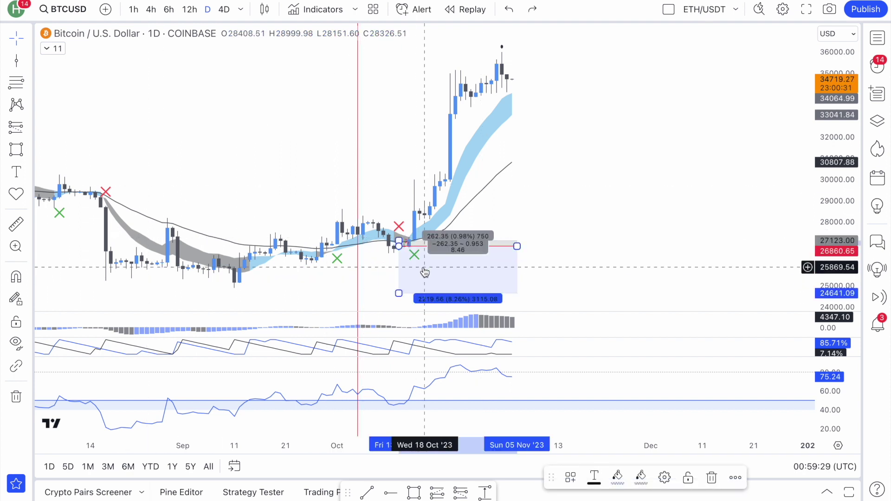
key("Delete")
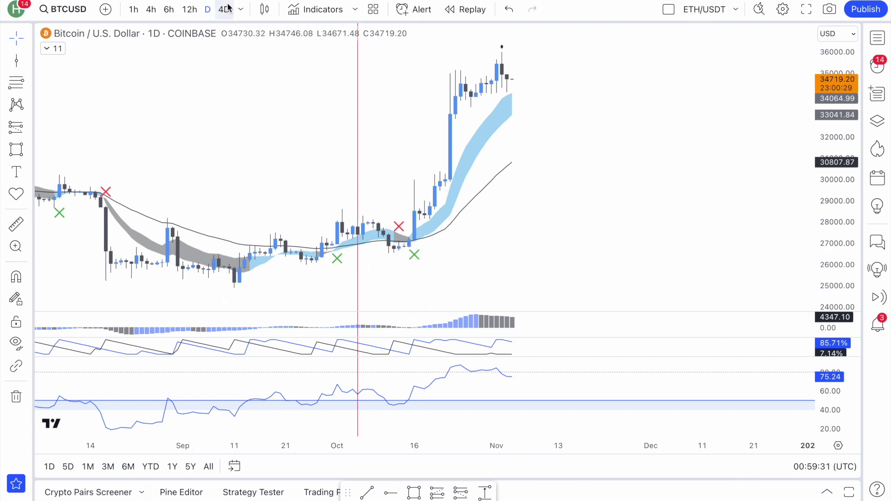
In row 12 of the Monte Carlo sheet, enter -1 under 1D Right, 1DTR% and 1DT2T Right
key("alt+Tab")
type("-1")
key("Tab")
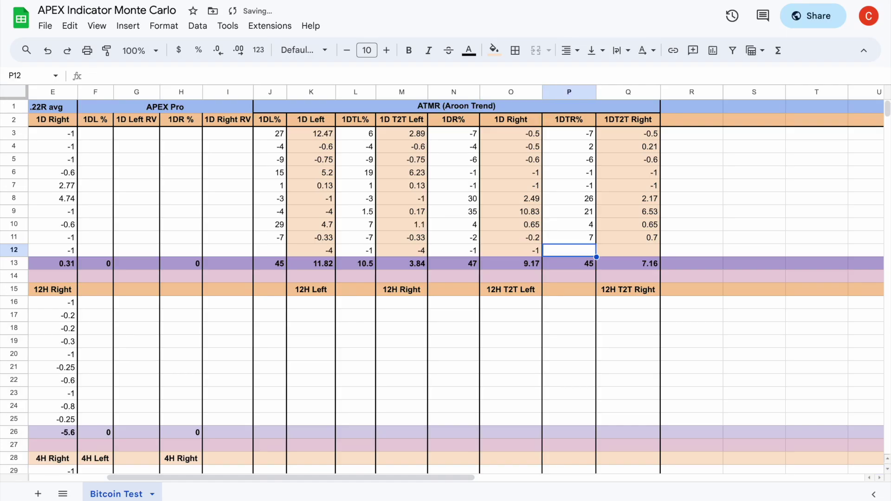
type("-1")
key("Tab")
type("-")
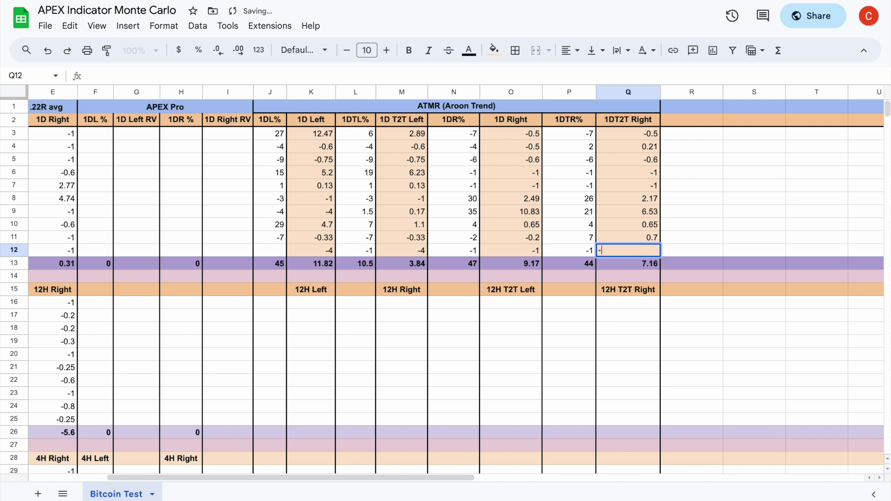
key("Return")
left_click(710, 212)
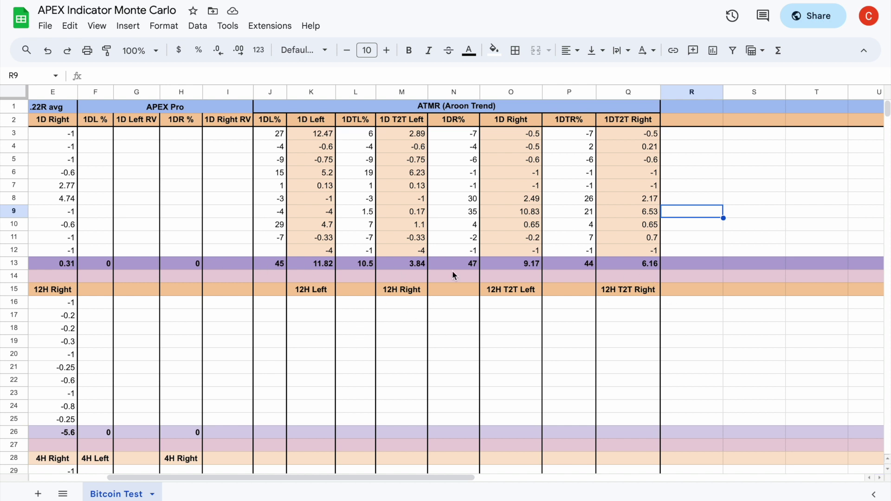
Enter the ATMR summaries in row 14: "OTSU R= 20.99" in J, "TPT R= 10" in L, "OTSU % = 92" in N and "TPT % = 54.5" in P
left_click(274, 275)
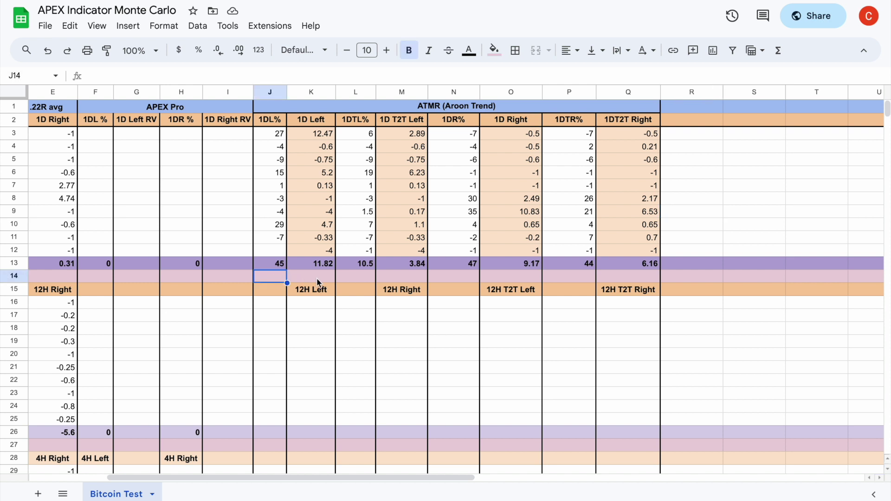
type("OTSU R= 20.99\t\tTPT R= 10\t\tOTSU % = 92\t\tTPT % = 54.5")
left_click(726, 205)
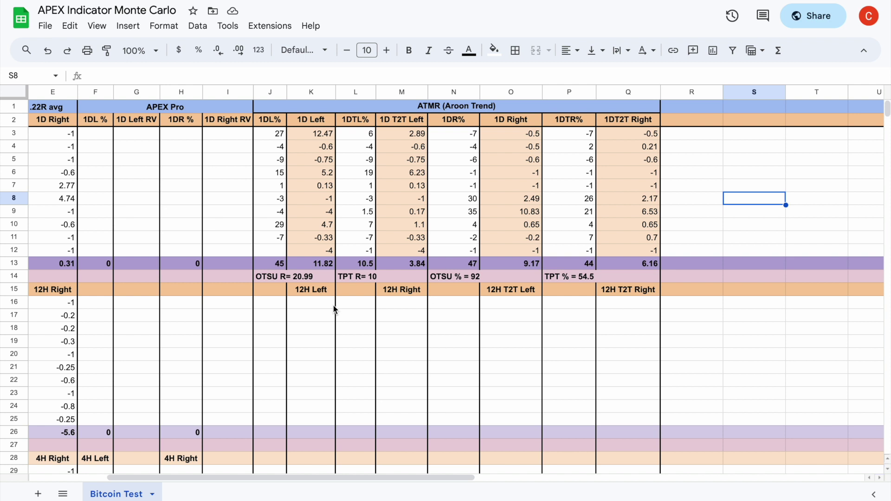
Compare the daily APEX Classic results with the ATMR results and row 14 summaries in the Monte Carlo sheet
scroll(335, 309, "left", 4)
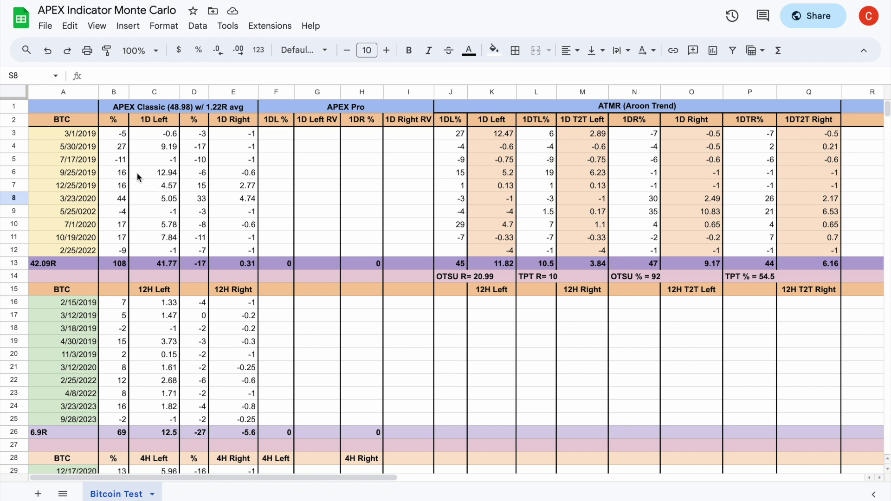
scroll(243, 193, "right", 8)
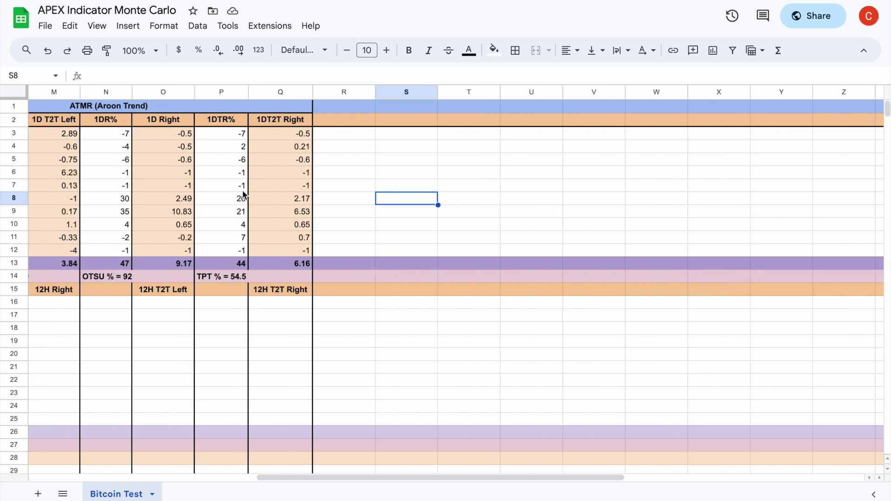
scroll(243, 193, "left", 8)
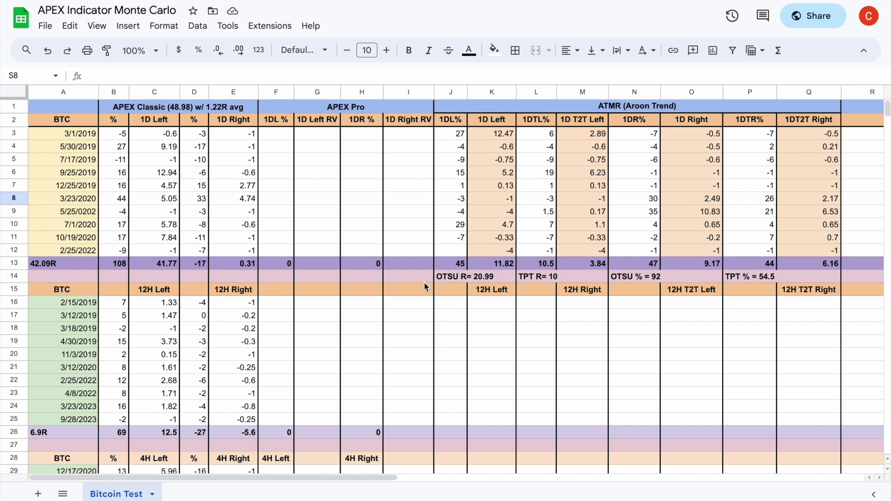
scroll(424, 283, "right", 5)
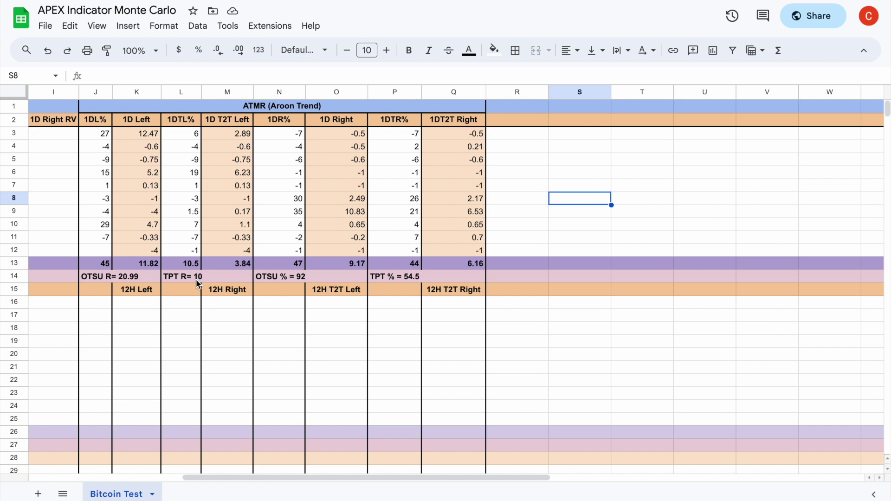
scroll(198, 284, "left", 5)
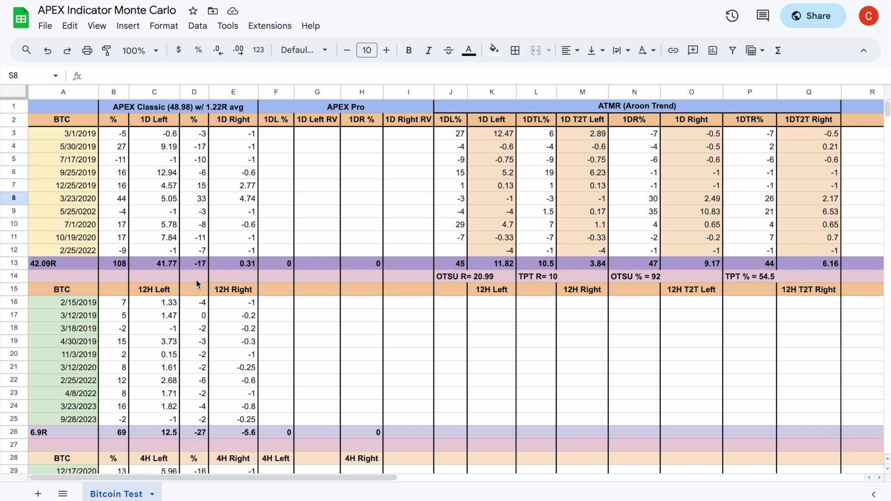
scroll(282, 288, "right", 5)
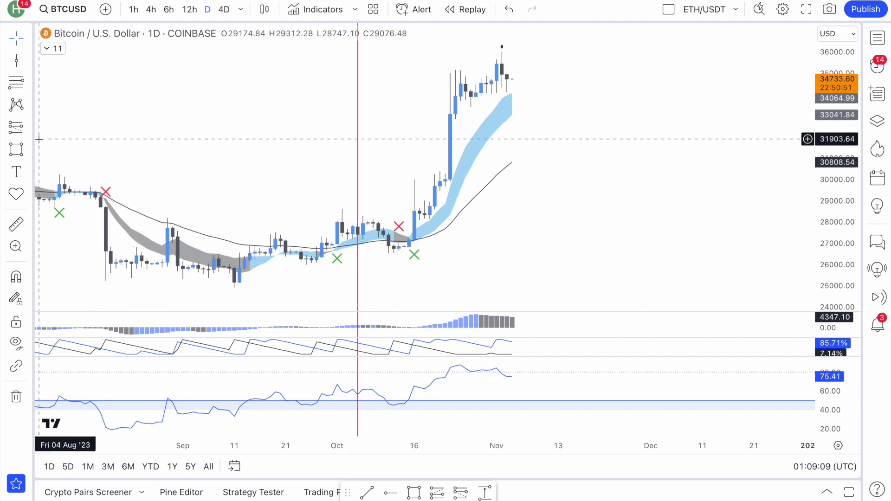
Measure the Bitcoin price range from 27152.15 on 15 October 2023 up to about 33915 on 4 November, and remove the measurement
left_click(29, 173)
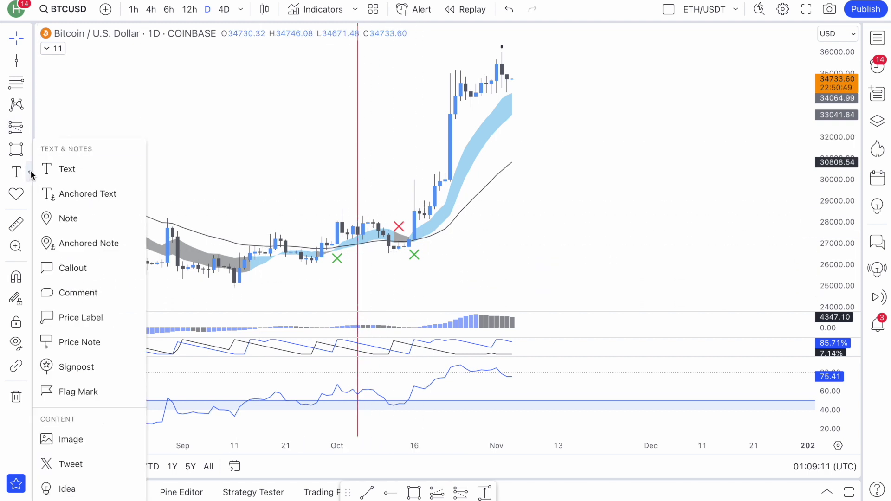
left_click(29, 128)
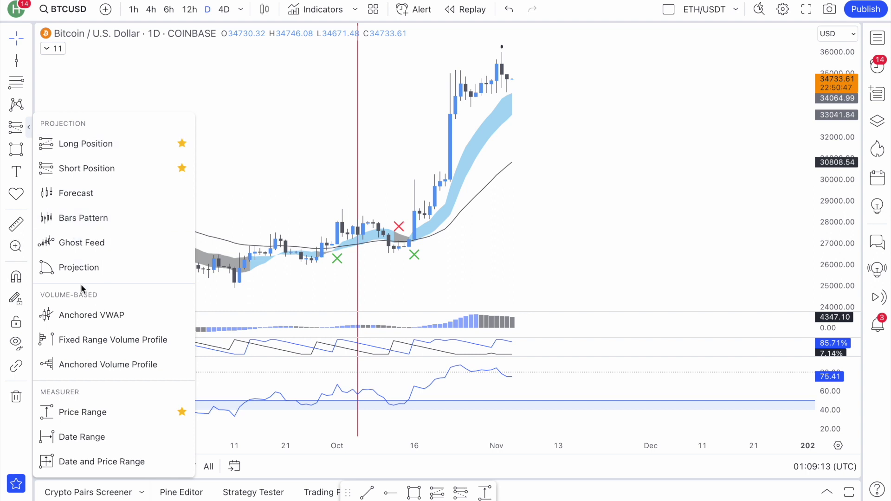
left_click(96, 412)
left_click(409, 240)
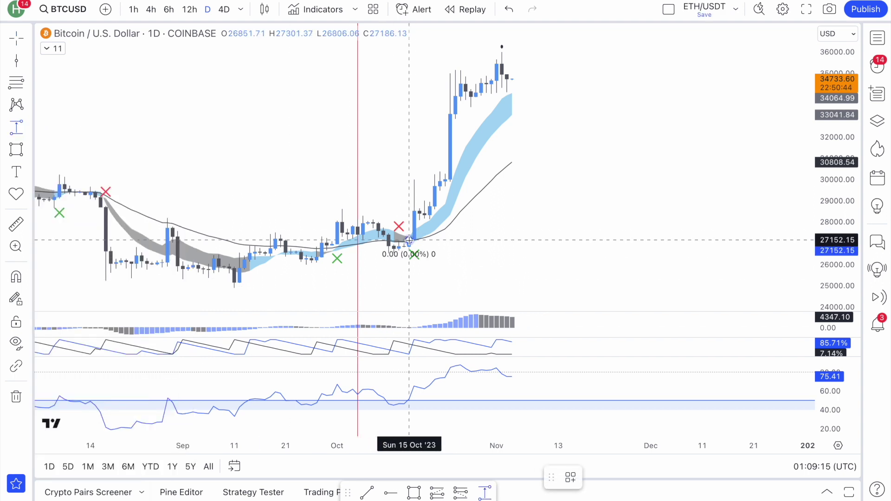
left_click(512, 96)
key("Delete")
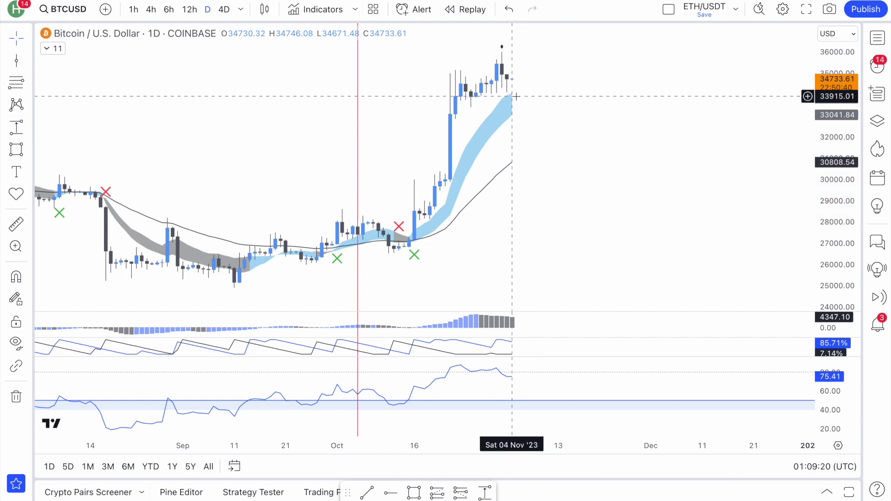
Return to the Monte Carlo sheet and review the daily ATMR totals and summaries alongside the earlier indicator's columns
left_click(884, 43)
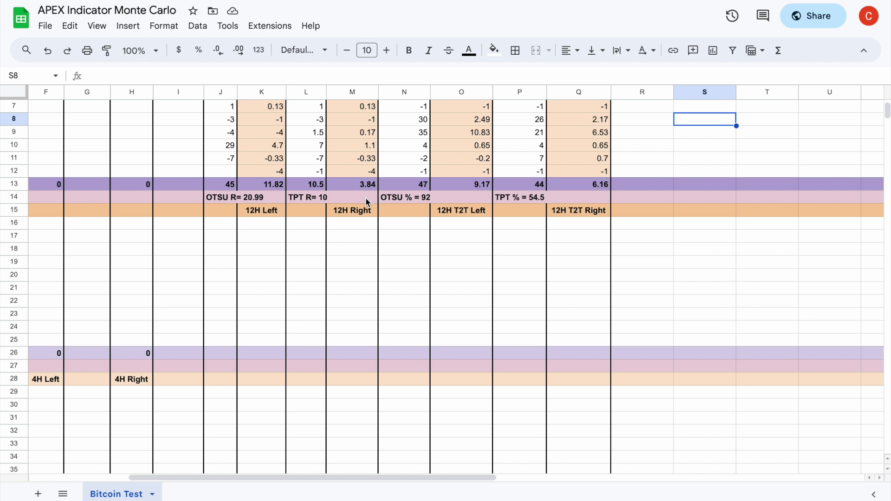
scroll(379, 260, "up", 2)
scroll(379, 260, "left", 1)
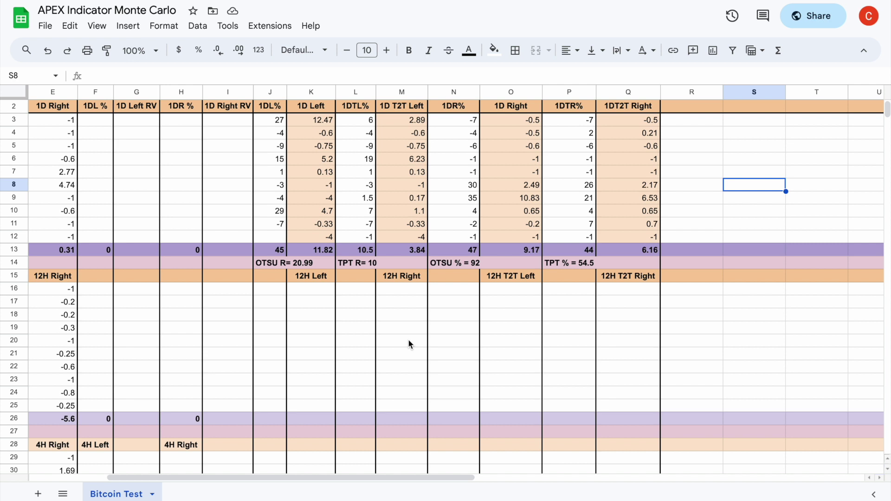
scroll(409, 343, "left", 3)
scroll(409, 343, "right", 3)
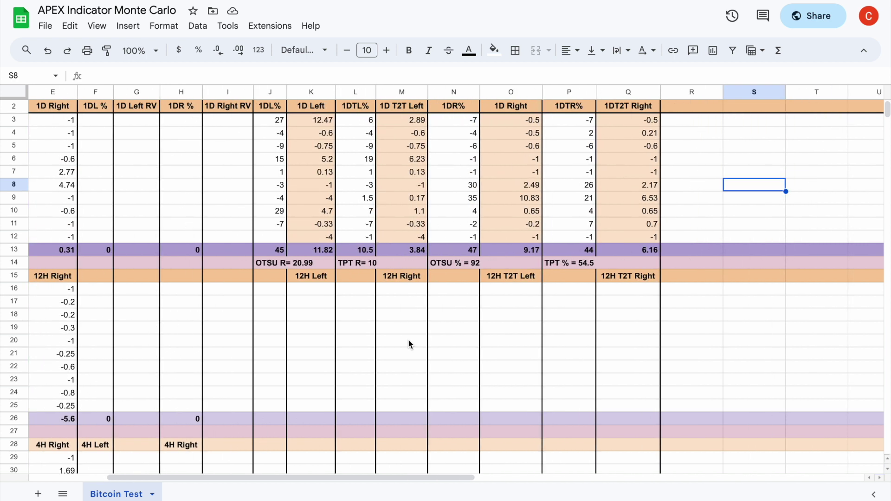